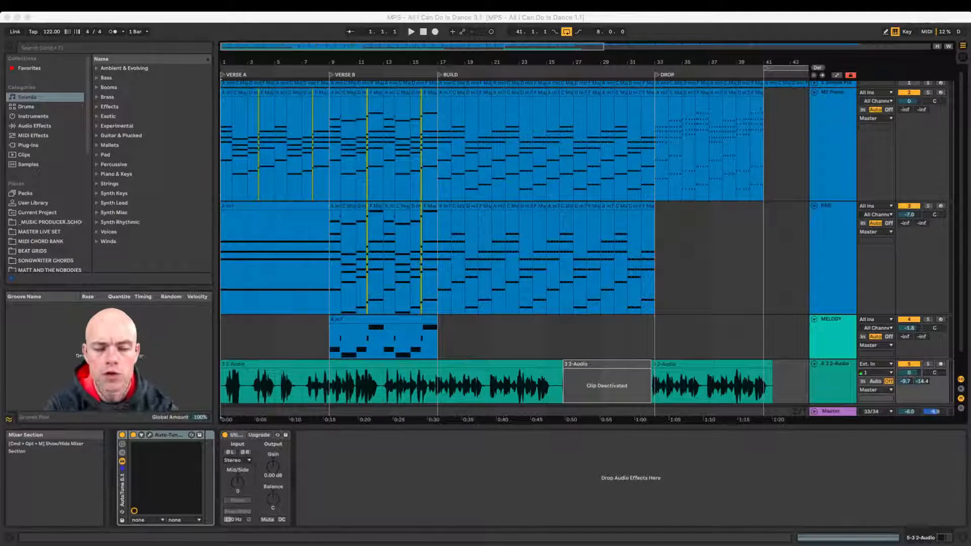
# - Play the arrangement from bar 1 through the verse, BUILD and DROP sections
pyautogui.click(325, 283)
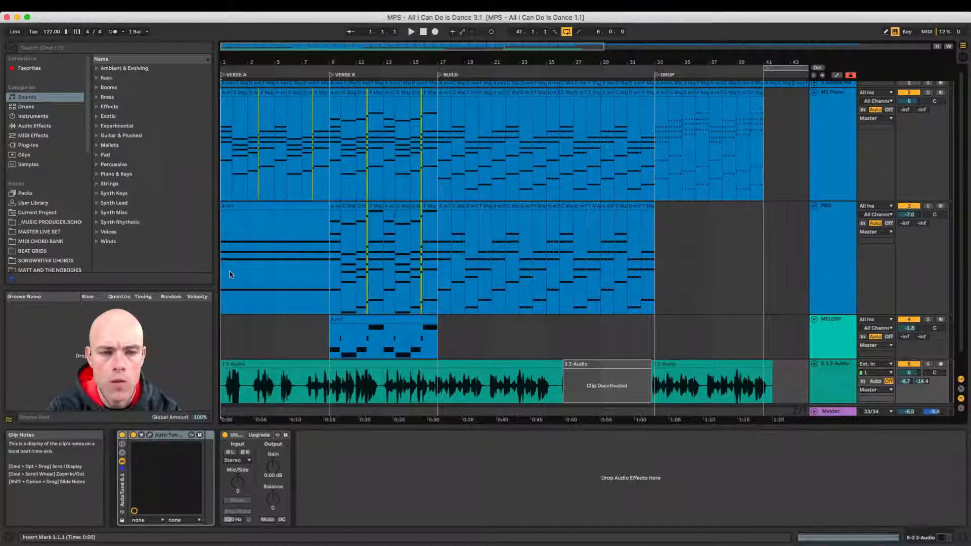
pyautogui.click(222, 257)
pyautogui.press('space')
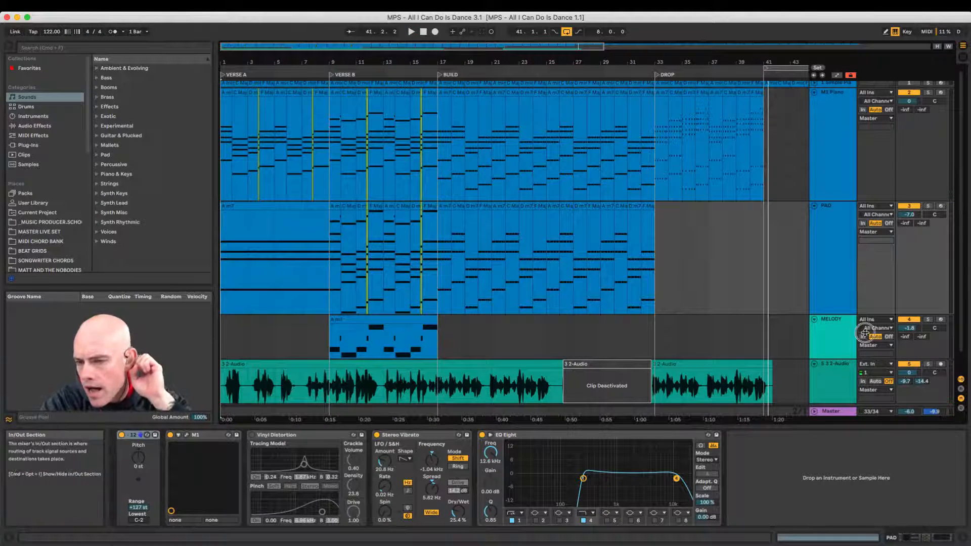
# - Save the Live Set as a new version named "MPS - All I Can Do Is Dance 4.1.als" in the same project folder
pyautogui.press('super+Tab')
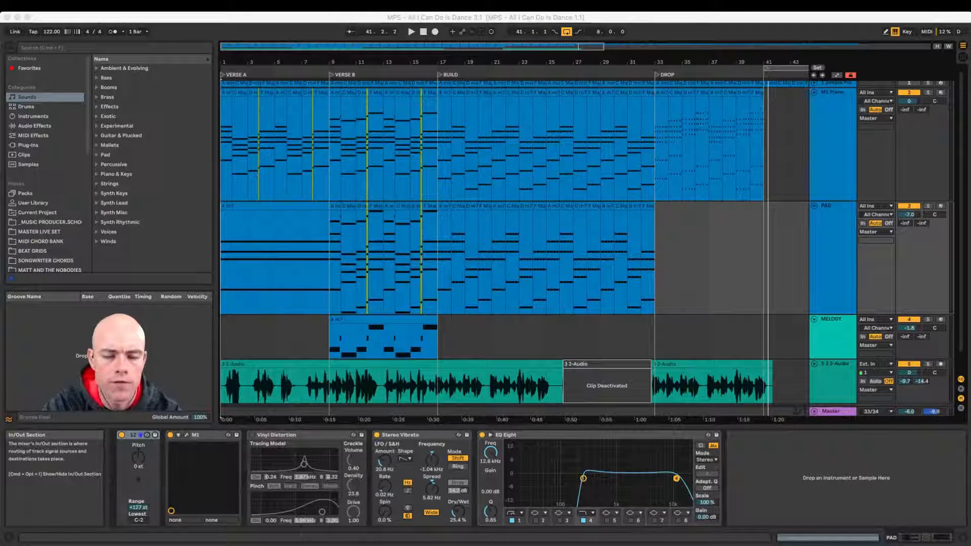
pyautogui.click(57, 5)
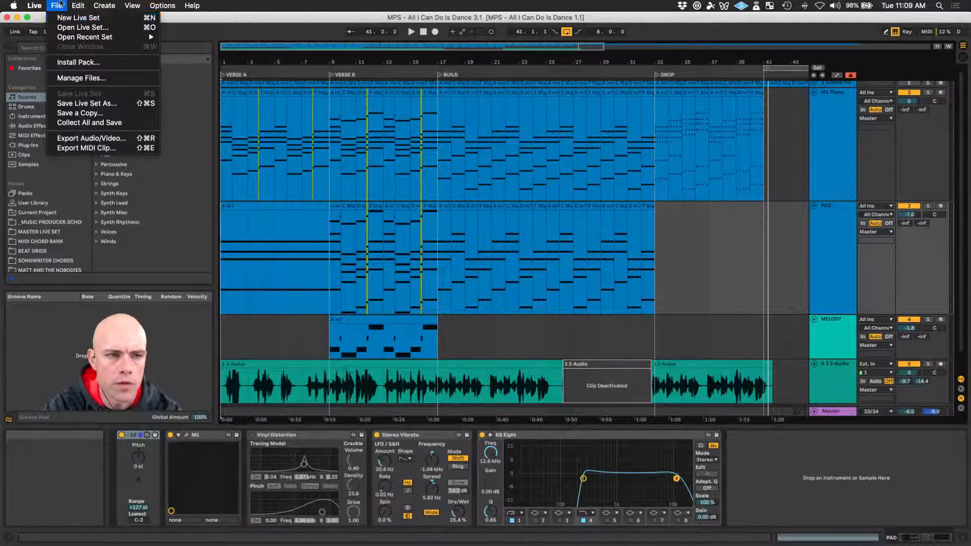
pyautogui.click(73, 104)
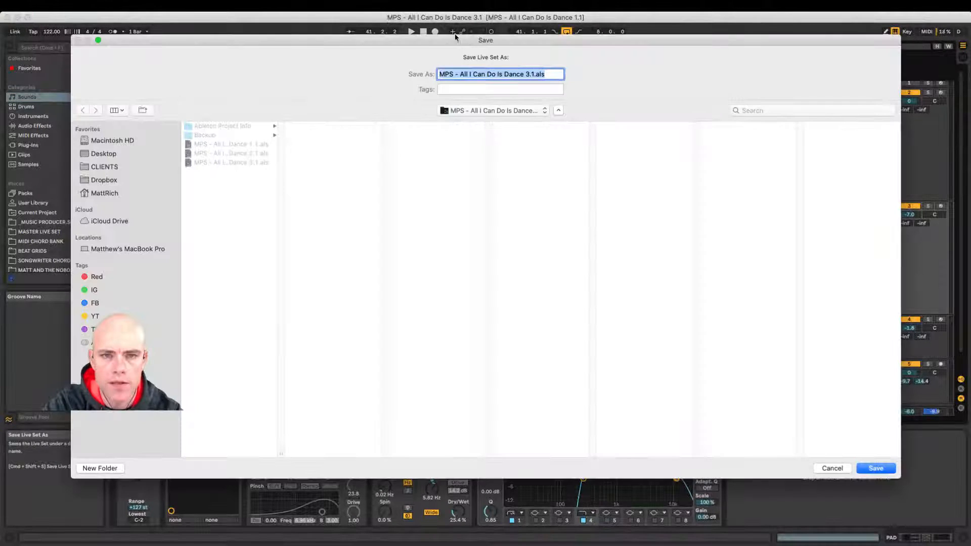
pyautogui.click(528, 74)
pyautogui.press('BackSpace')
pyautogui.write('3')
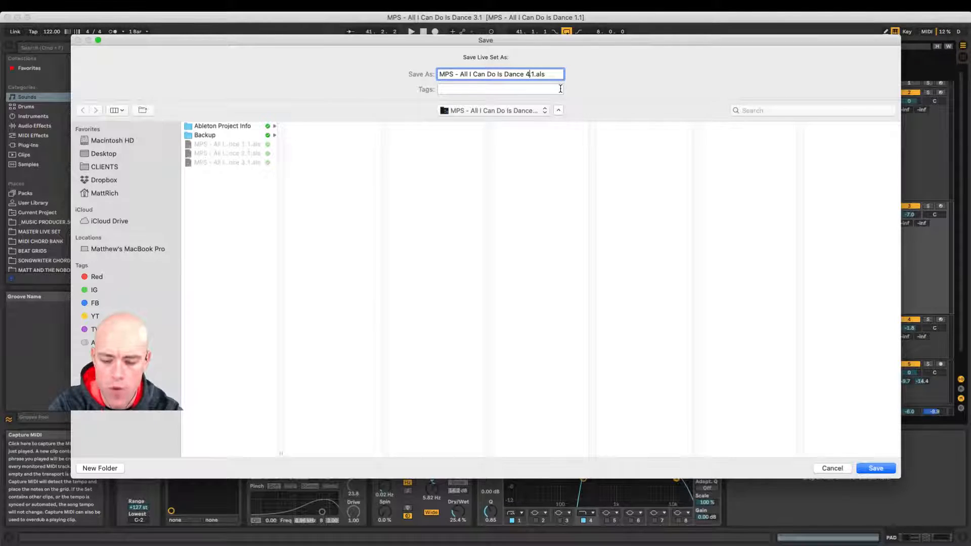
pyautogui.press('Return')
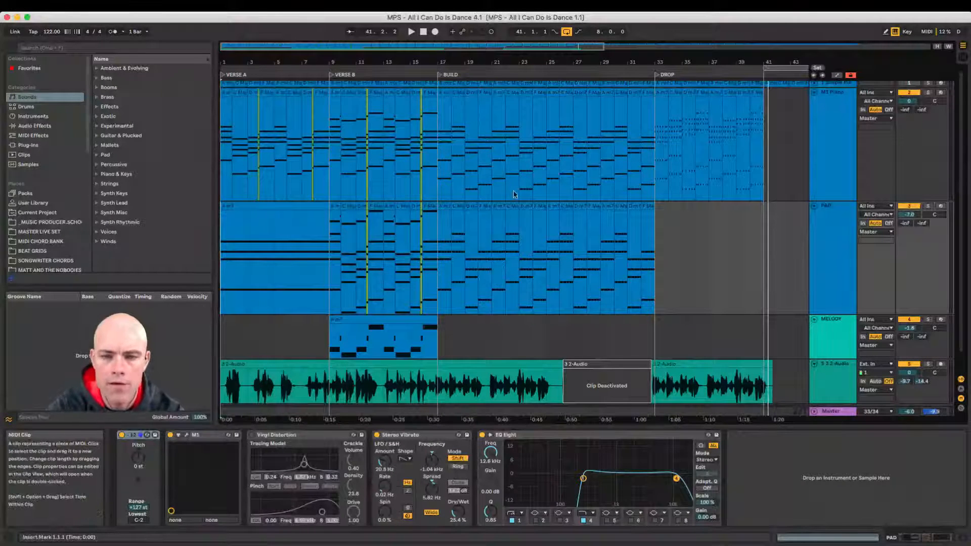
# - Examine the M1 Piano and PAD chord clips in the BUILD section, starting from bar 17
pyautogui.moveTo(439, 250); pyautogui.dragTo(614, 252)
pyautogui.moveTo(614, 136); pyautogui.dragTo(488, 135)
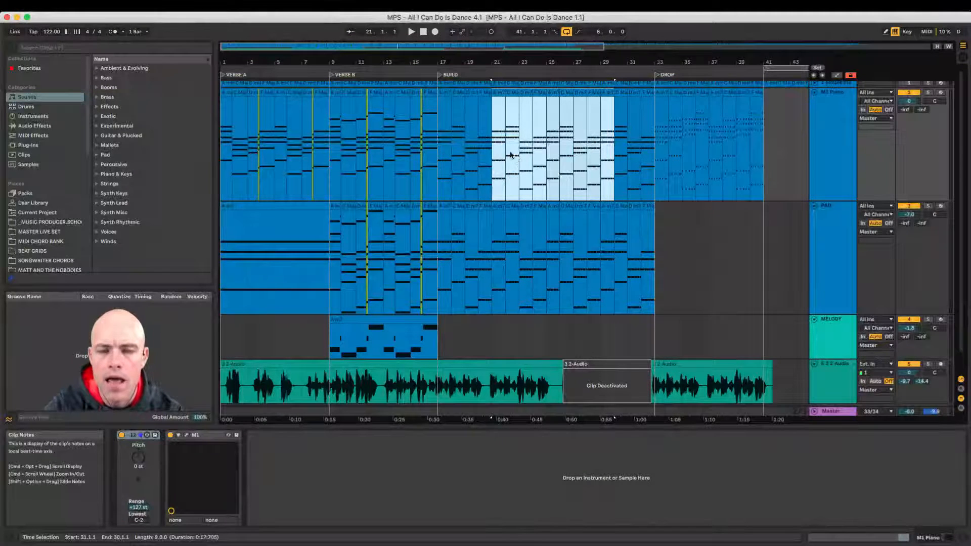
pyautogui.moveTo(439, 137); pyautogui.dragTo(547, 141)
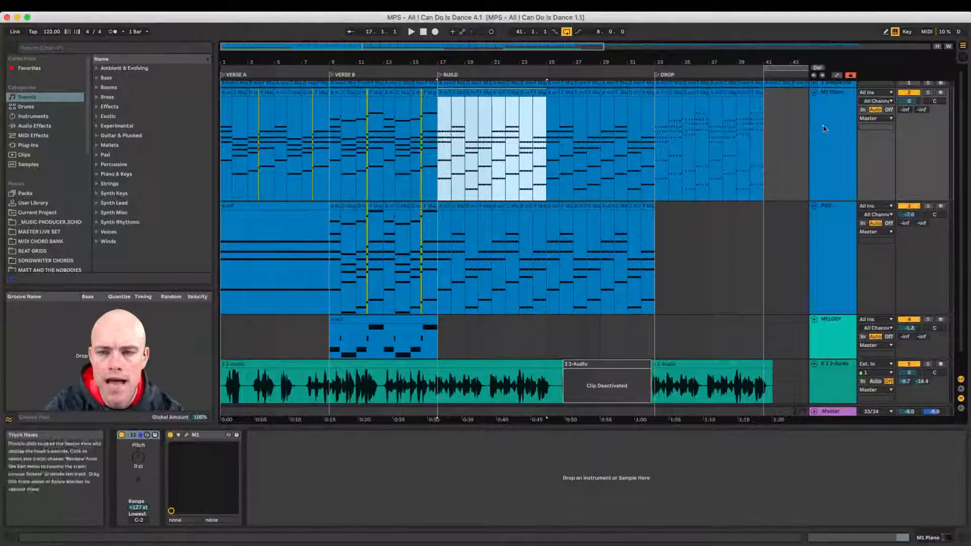
pyautogui.moveTo(438, 146); pyautogui.dragTo(548, 137)
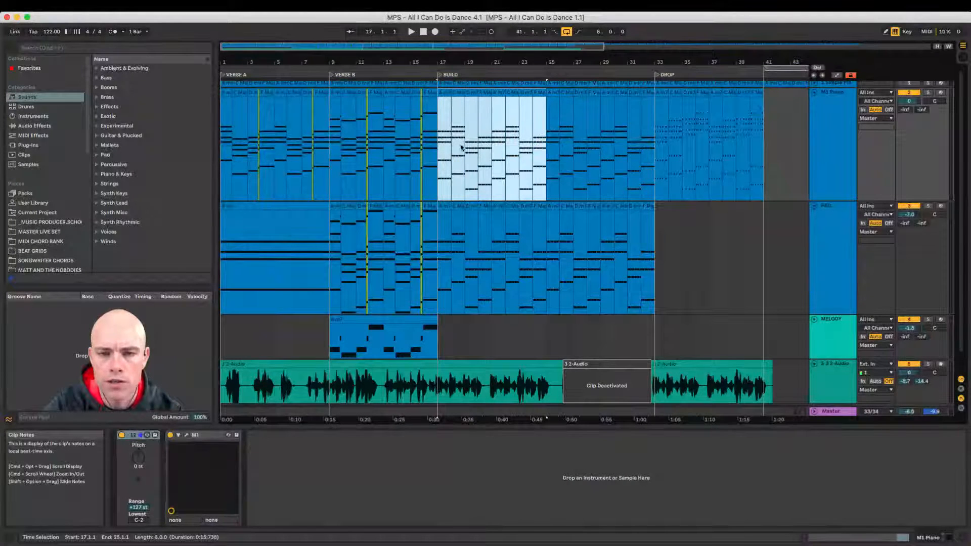
pyautogui.moveTo(449, 150); pyautogui.dragTo(532, 142)
pyautogui.moveTo(439, 152); pyautogui.dragTo(519, 148)
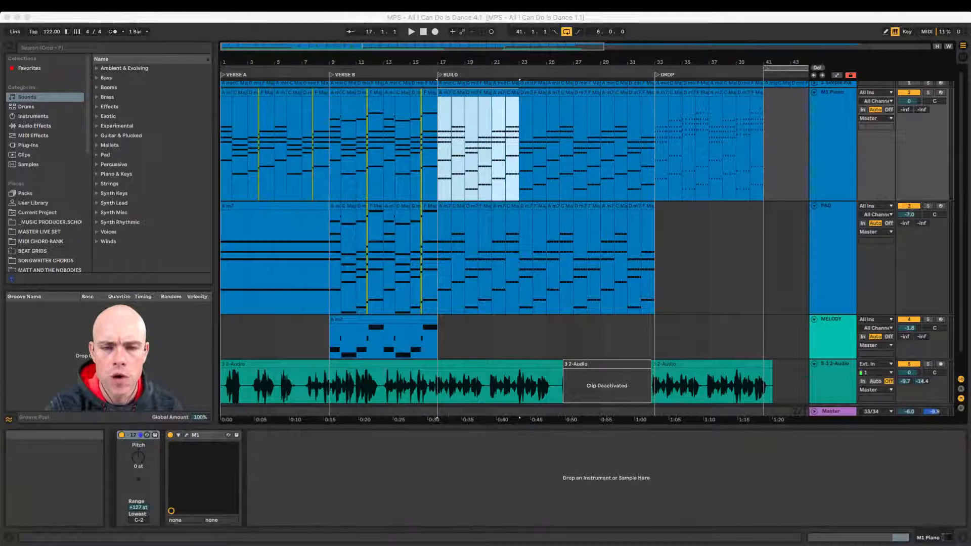
pyautogui.click(450, 281)
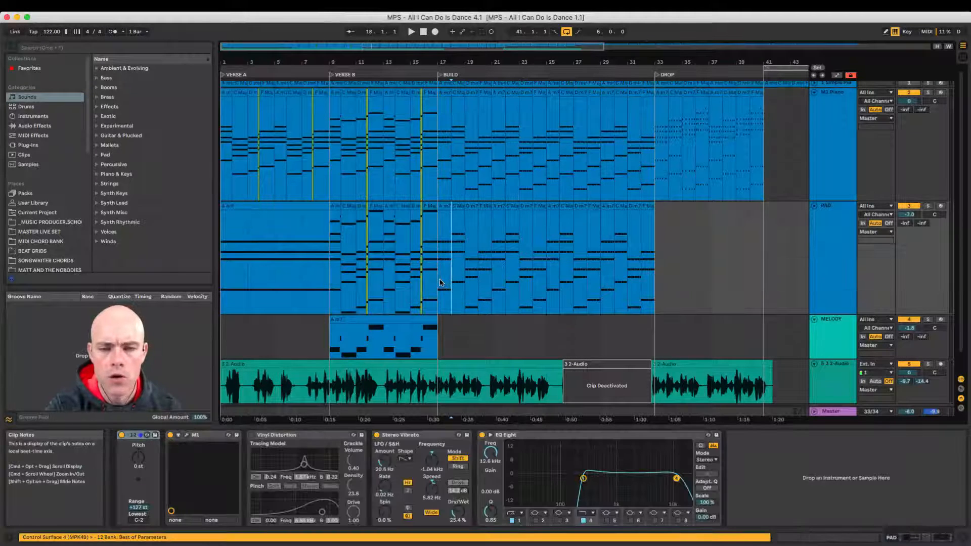
pyautogui.click(440, 282)
pyautogui.scroll(1, 819, 120)
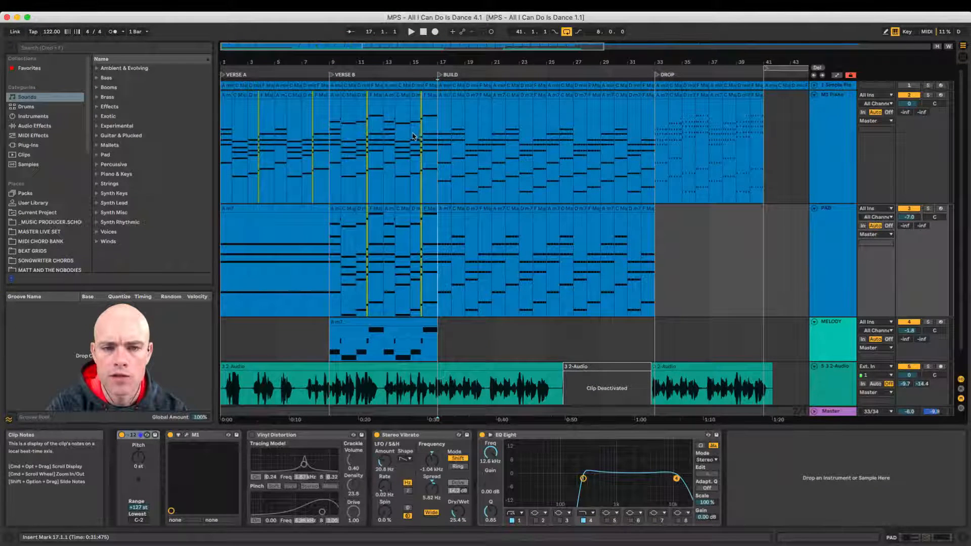
pyautogui.moveTo(438, 135); pyautogui.dragTo(532, 126)
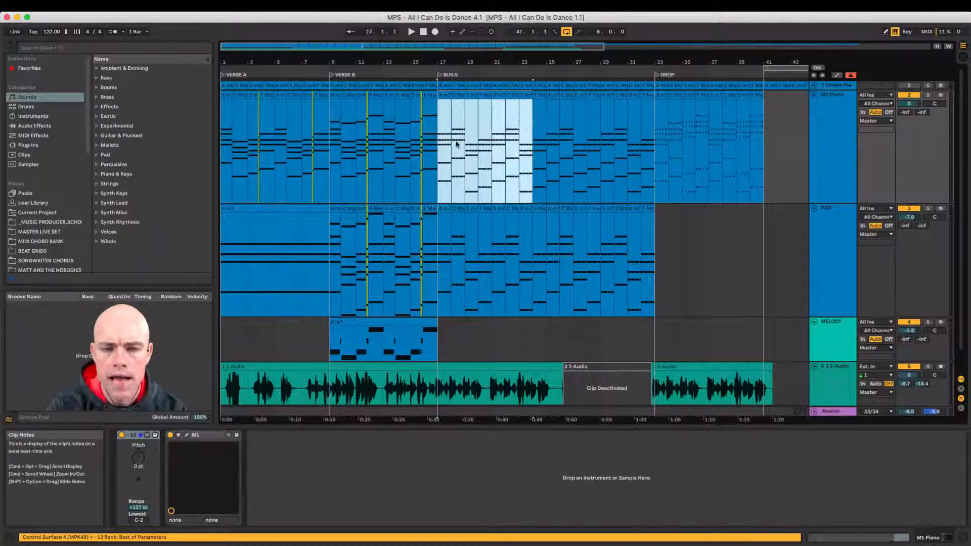
pyautogui.moveTo(439, 142); pyautogui.dragTo(492, 140)
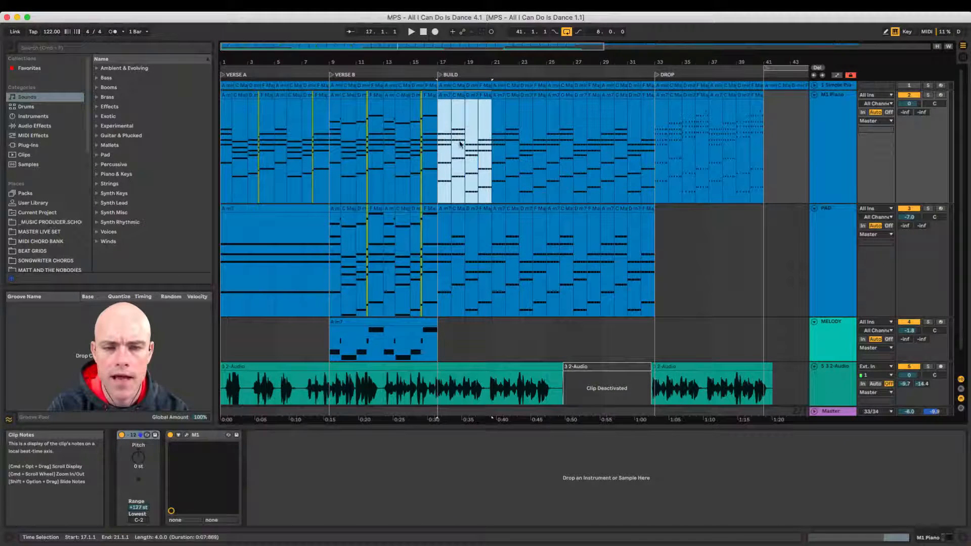
# - Play from bar 13 into the BUILD section and examine the M1 Piano clips in BUILD and DROP
pyautogui.click(389, 147)
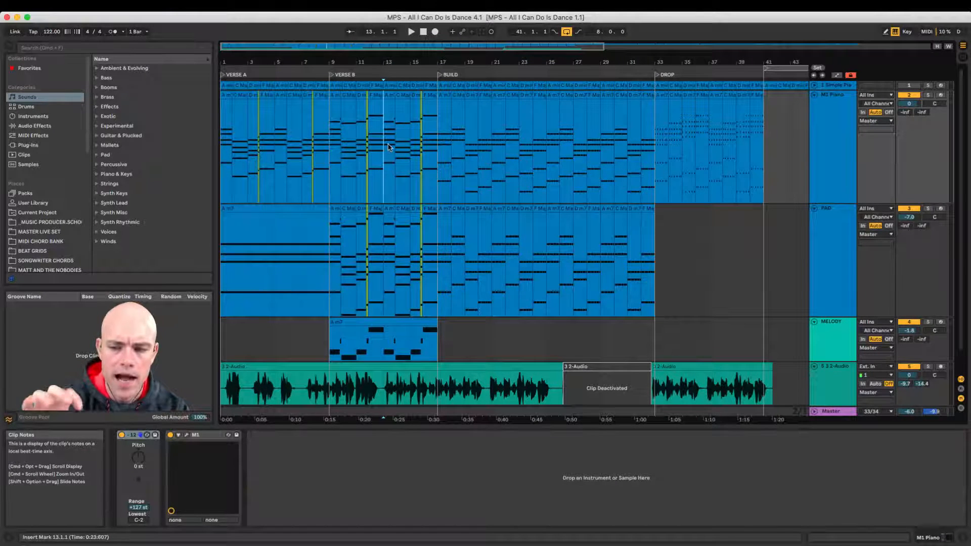
pyautogui.press('space')
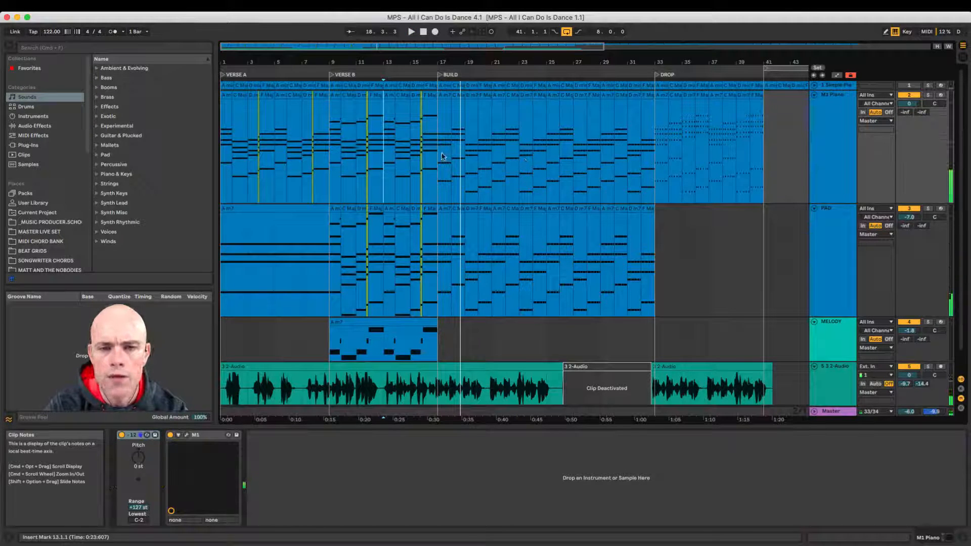
pyautogui.moveTo(442, 156); pyautogui.dragTo(539, 155)
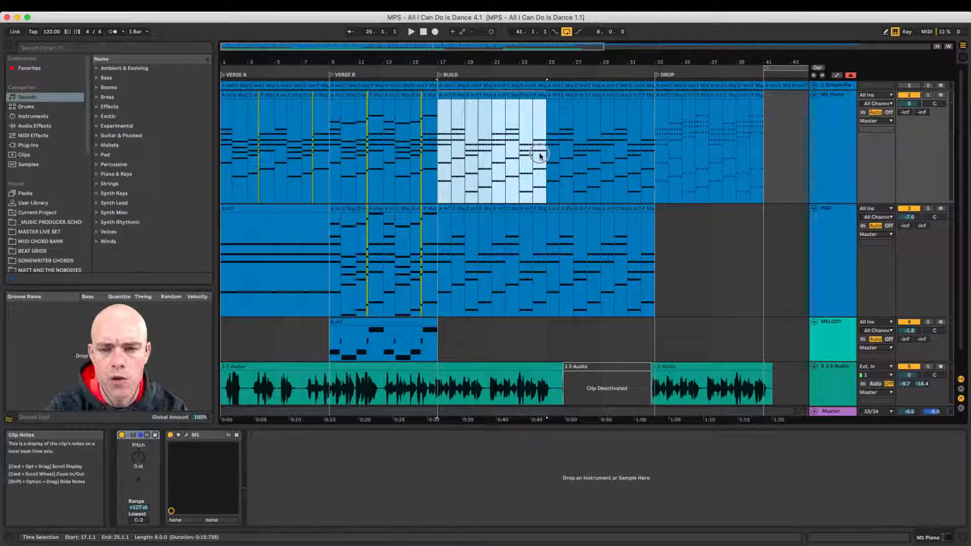
pyautogui.moveTo(446, 153); pyautogui.dragTo(655, 147)
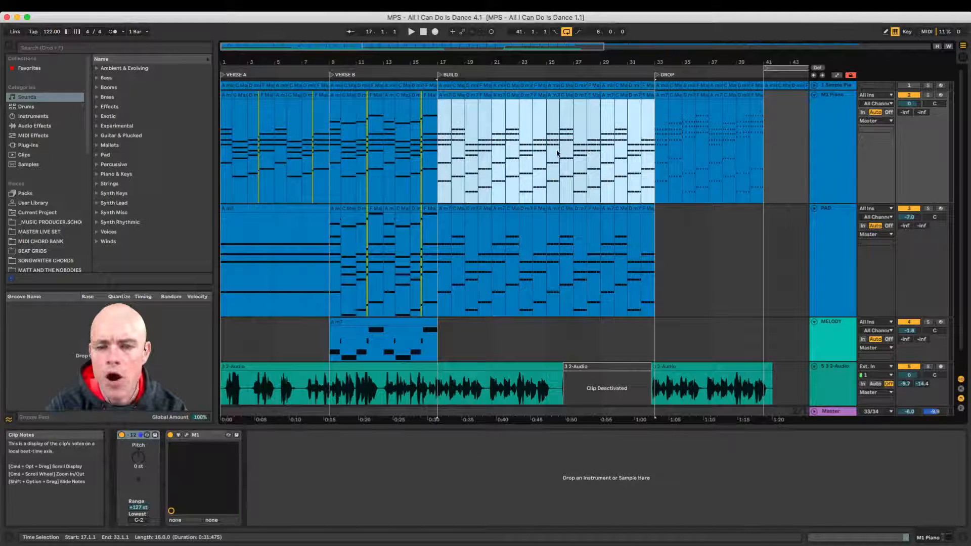
pyautogui.moveTo(654, 130); pyautogui.dragTo(759, 128)
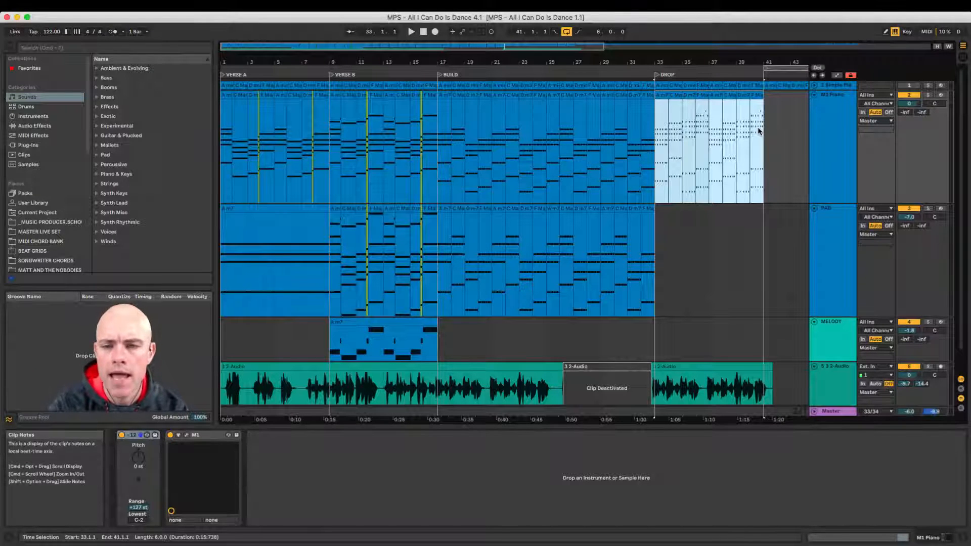
pyautogui.moveTo(661, 158); pyautogui.dragTo(668, 157)
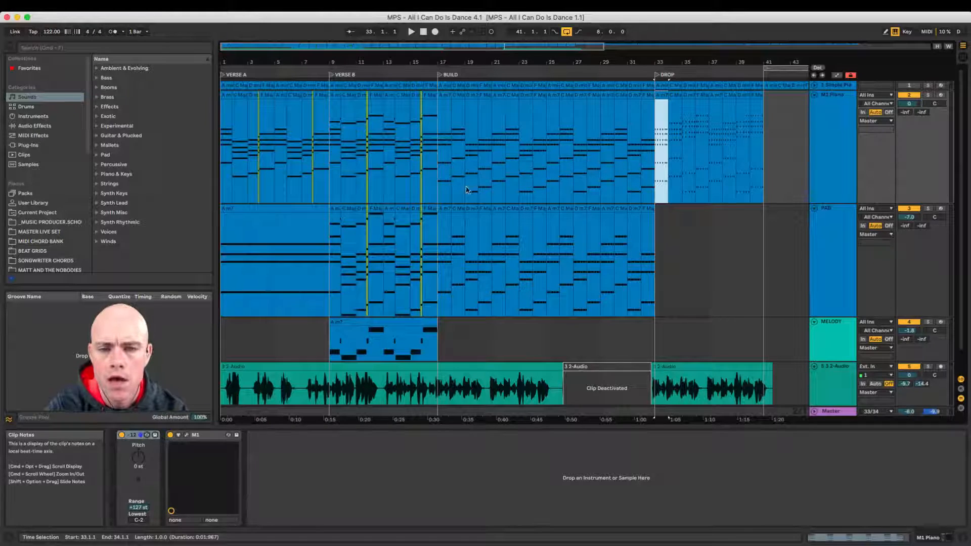
# - Duplicate the M1 Piano section from bar 17 to bar 25 onto the eight bars that follow it
pyautogui.moveTo(439, 172); pyautogui.dragTo(546, 160)
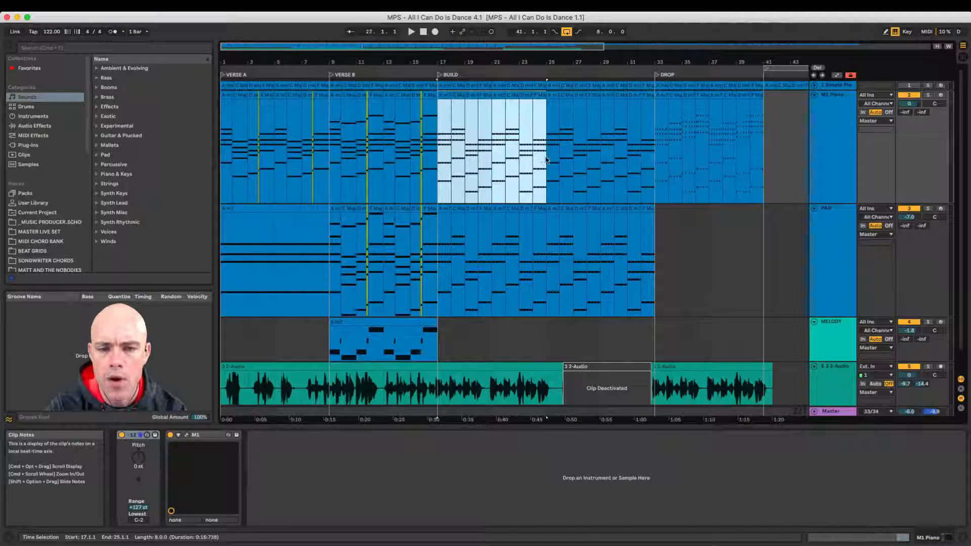
pyautogui.press('super+d')
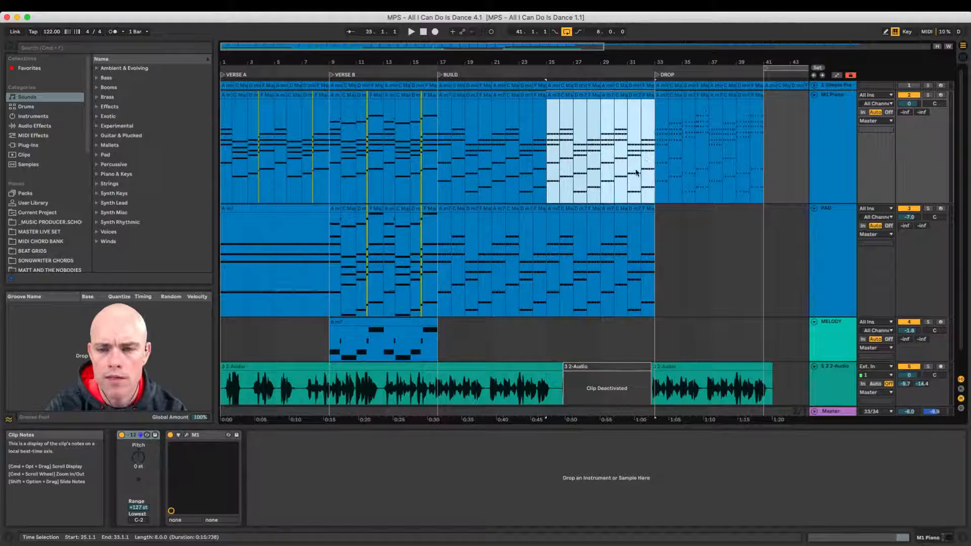
# - Lengthen the first chord in the M1 Piano clip at bar 25 so its lower notes, A1 to E4, sustain for the full bar
pyautogui.doubleClick(552, 97)
pyautogui.moveTo(551, 146); pyautogui.dragTo(660, 147)
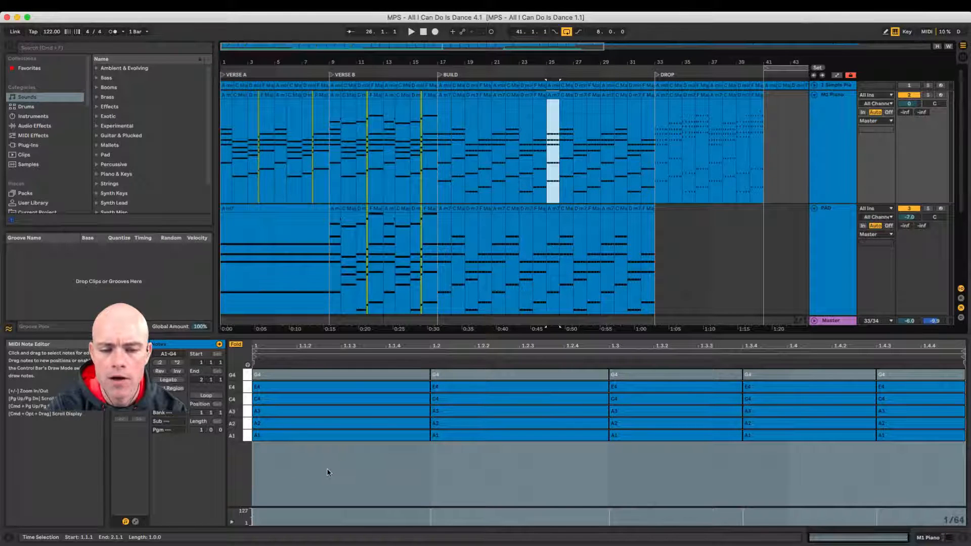
pyautogui.moveTo(327, 473); pyautogui.dragTo(953, 434)
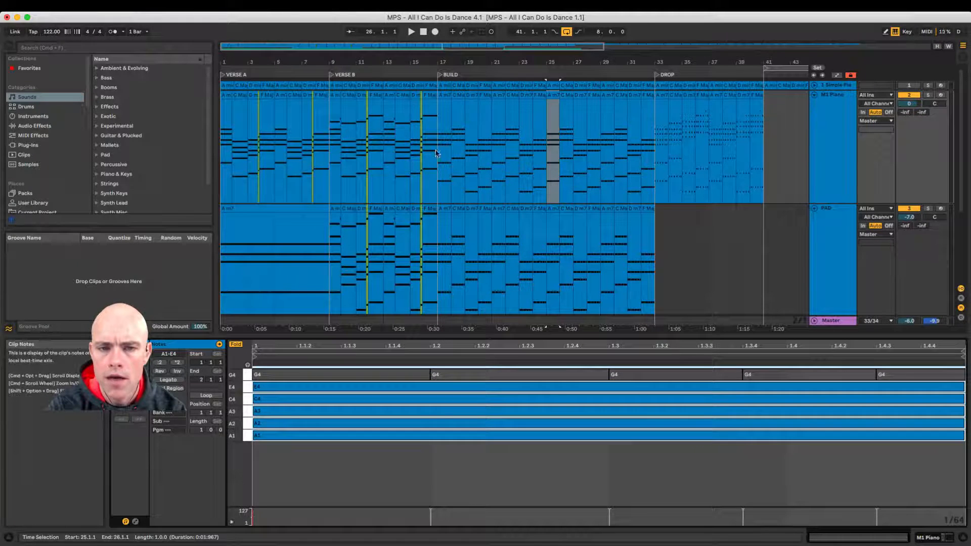
# - Extend the first chord in the M1 Piano clip at bar 26 to a single one-bar sustain, C2 to B4
pyautogui.moveTo(438, 151); pyautogui.dragTo(652, 171)
pyautogui.click(548, 158)
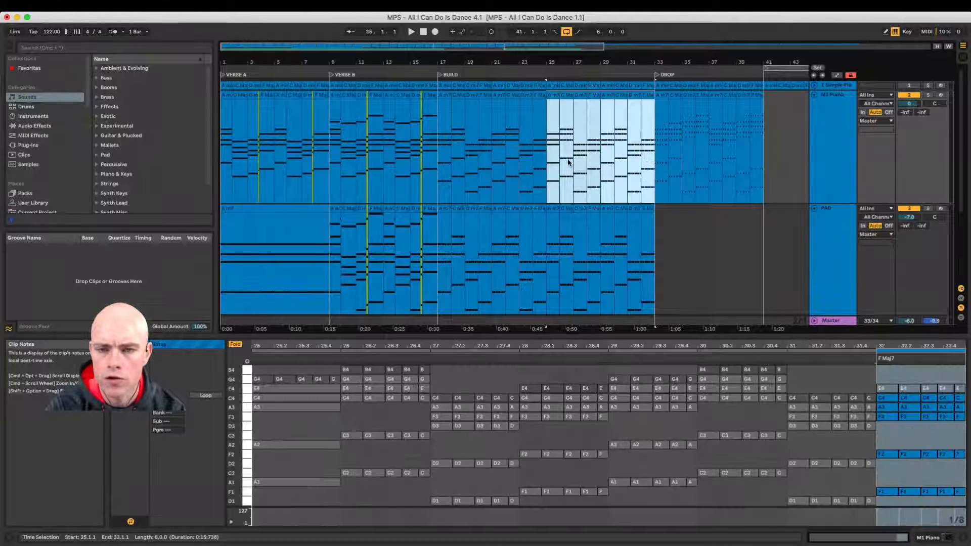
pyautogui.click(568, 96)
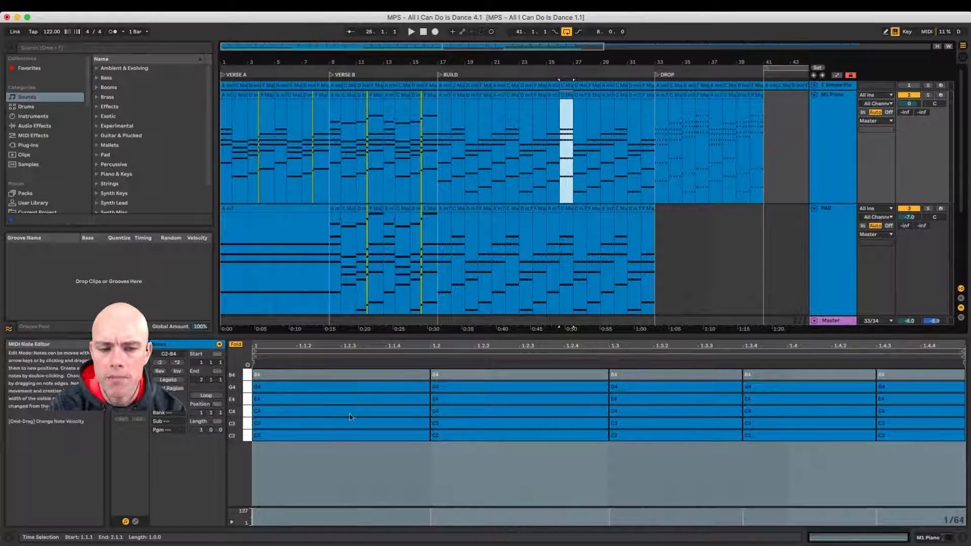
pyautogui.click(398, 459)
pyautogui.moveTo(399, 460); pyautogui.dragTo(960, 407)
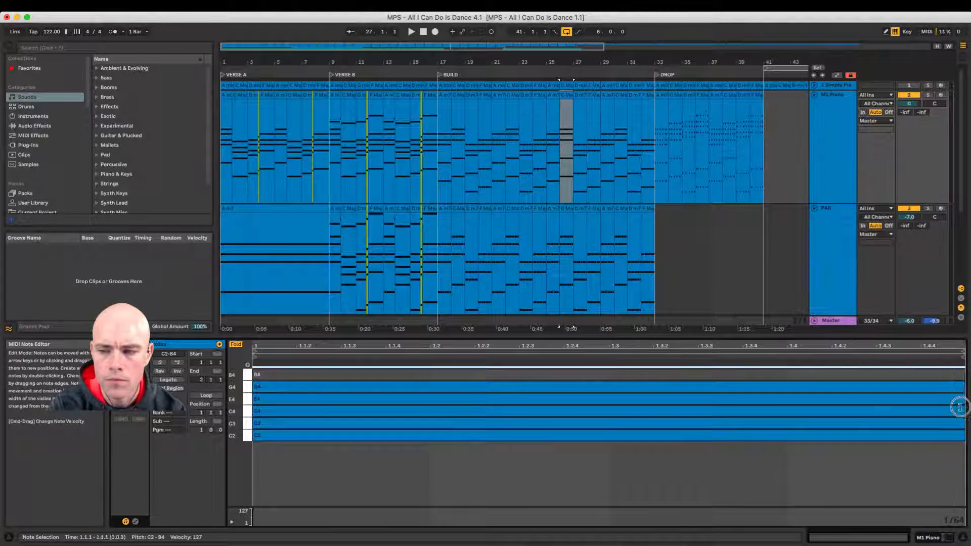
# - Extend the opening chords of the M1 Piano clips at bars 27 and 28 so each sustains for its whole bar
pyautogui.click(579, 96)
pyautogui.click(399, 438)
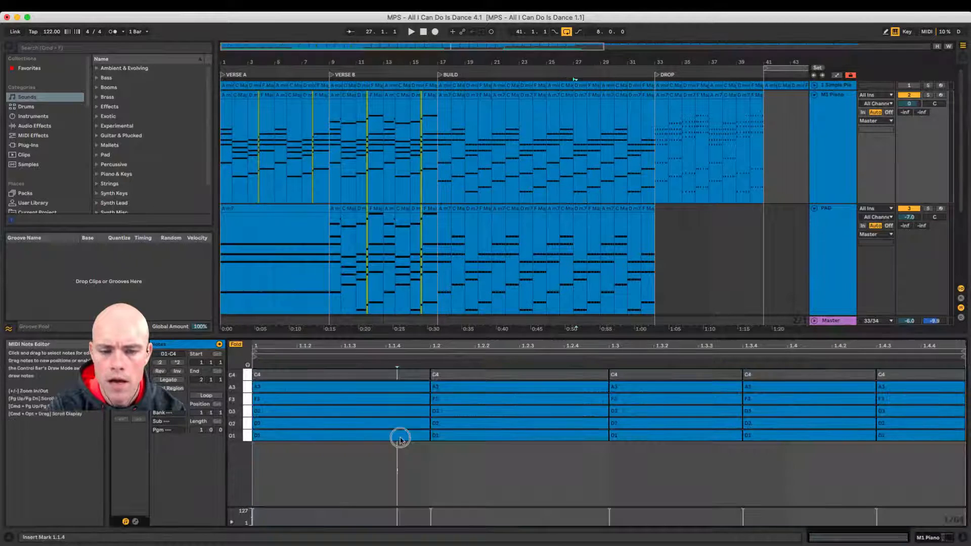
pyautogui.moveTo(400, 438); pyautogui.dragTo(965, 403)
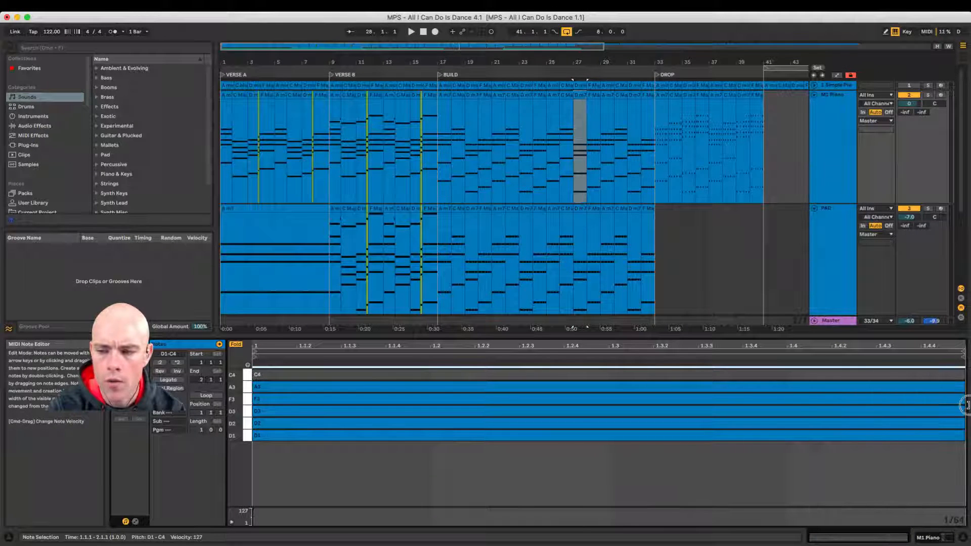
pyautogui.click(592, 94)
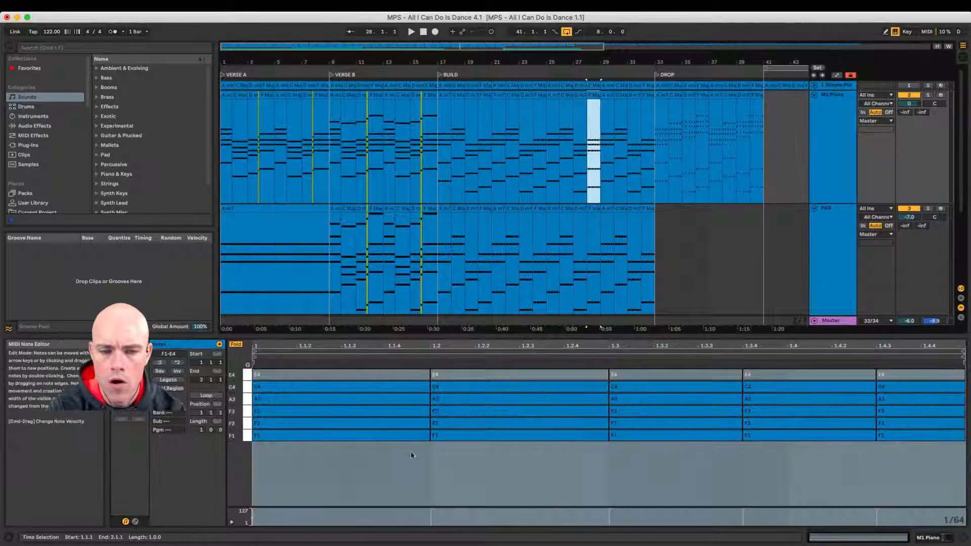
pyautogui.moveTo(412, 455); pyautogui.dragTo(919, 375)
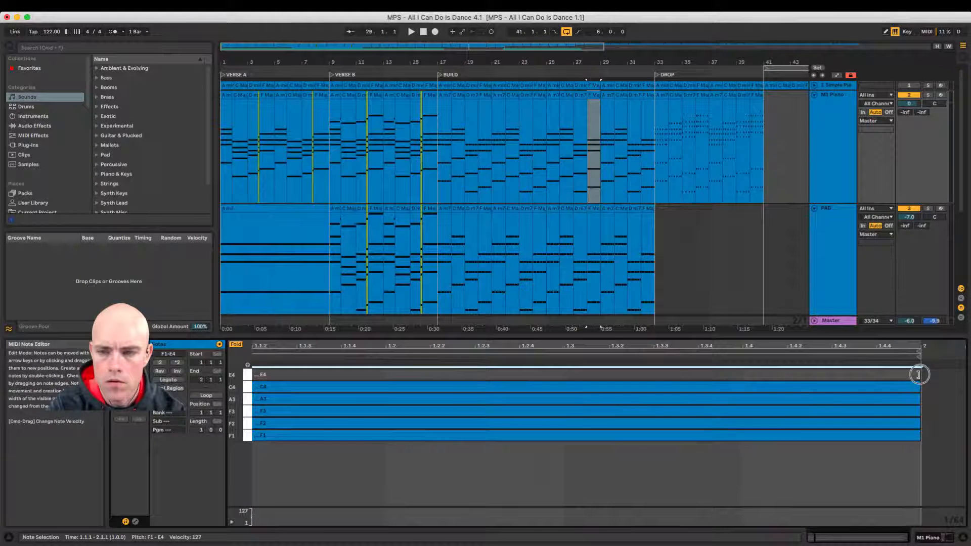
# - Turn the repeated chords in the M1 Piano clips at bars 29 and 30 into single chords held for the full bar
pyautogui.click(606, 95)
pyautogui.moveTo(413, 449); pyautogui.dragTo(959, 411)
pyautogui.click(620, 96)
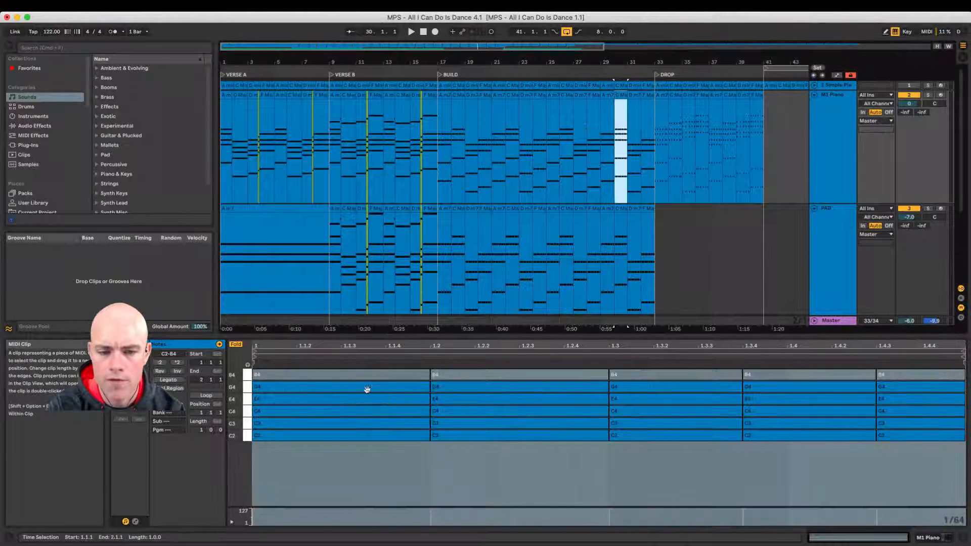
pyautogui.moveTo(386, 460); pyautogui.dragTo(965, 410)
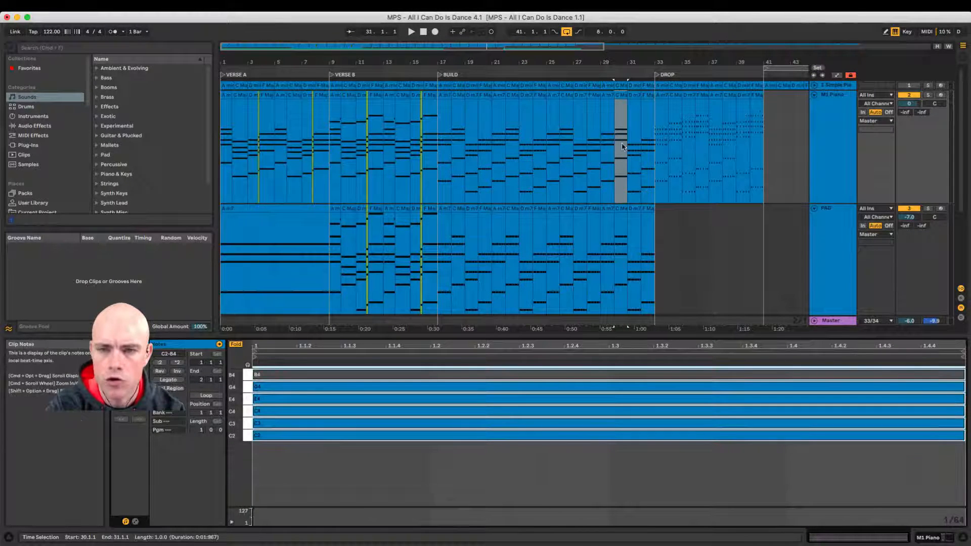
# - Extend the opening chords of the M1 Piano clips at bars 31 and 32 so each sustains for its full bar
pyautogui.click(630, 91)
pyautogui.moveTo(406, 481); pyautogui.dragTo(401, 364)
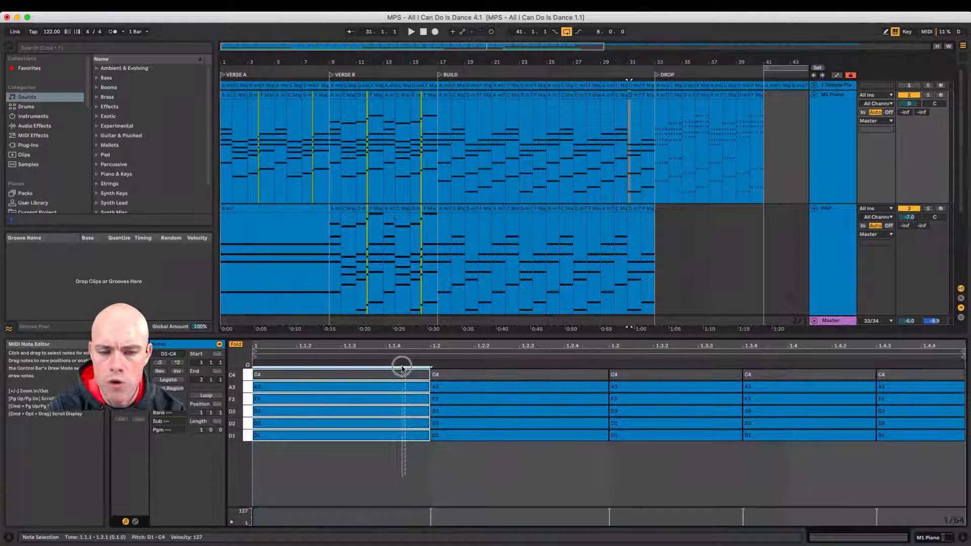
pyautogui.click(428, 388)
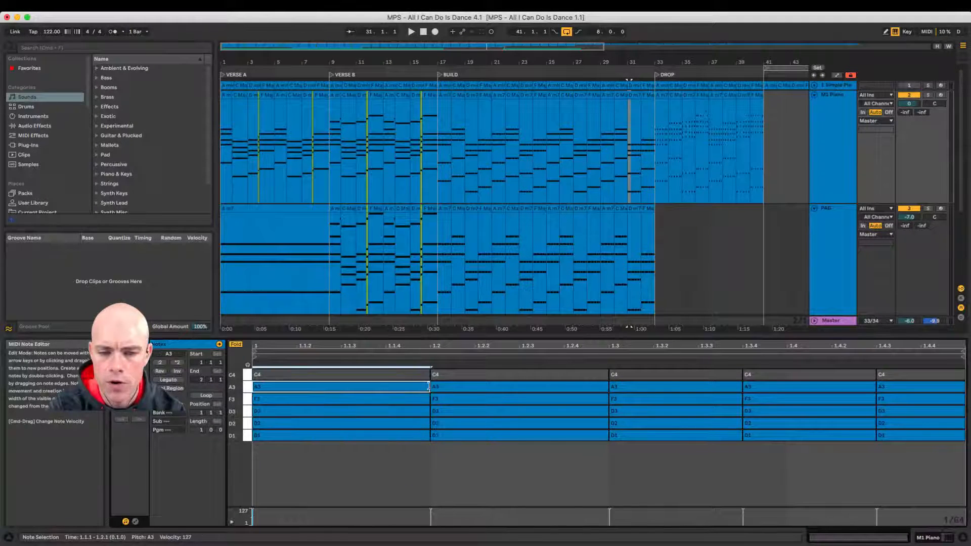
pyautogui.moveTo(410, 452); pyautogui.dragTo(964, 400)
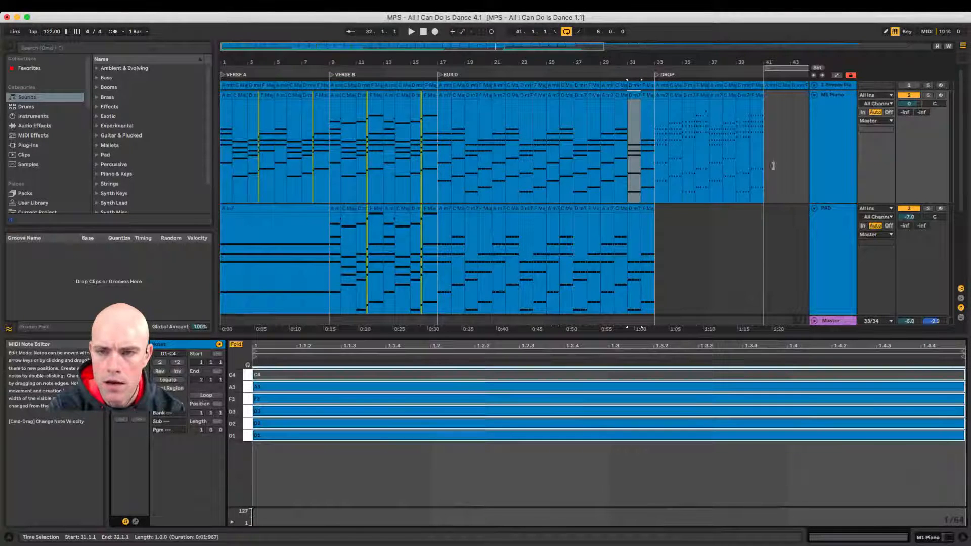
pyautogui.click(649, 98)
pyautogui.moveTo(396, 444); pyautogui.dragTo(965, 380)
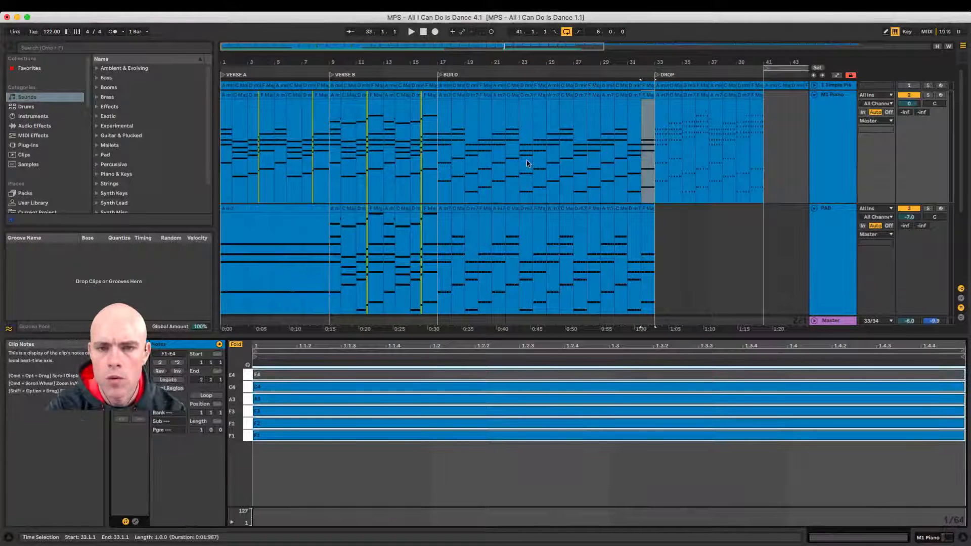
# - Play the arrangement from bar 21 to the end of the BUILD to audition the sustained chords against the vocal
pyautogui.click(505, 158)
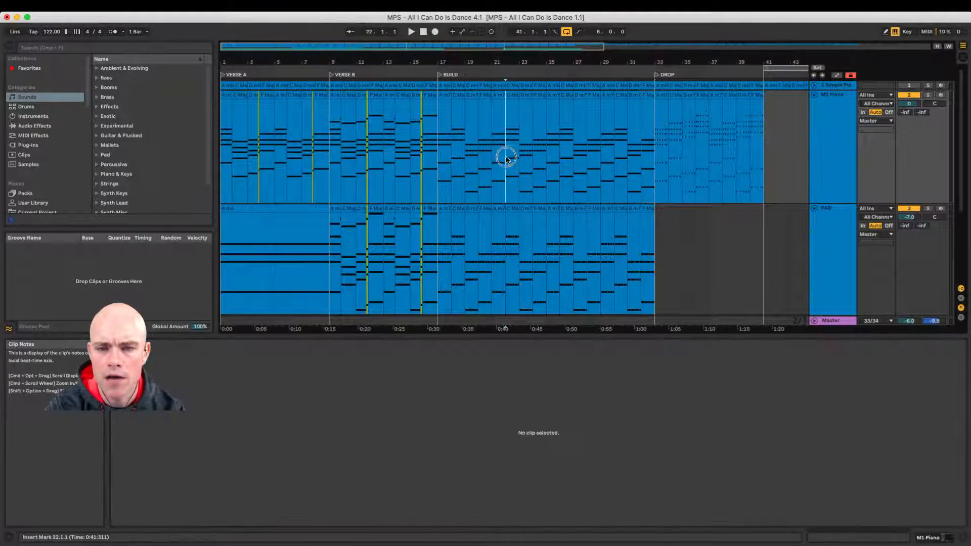
pyautogui.click(492, 161)
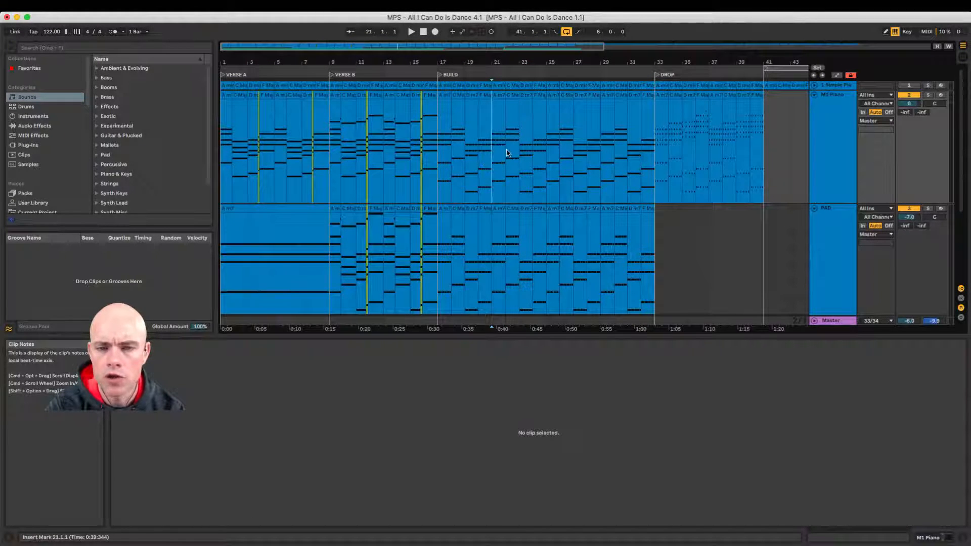
pyautogui.press('space')
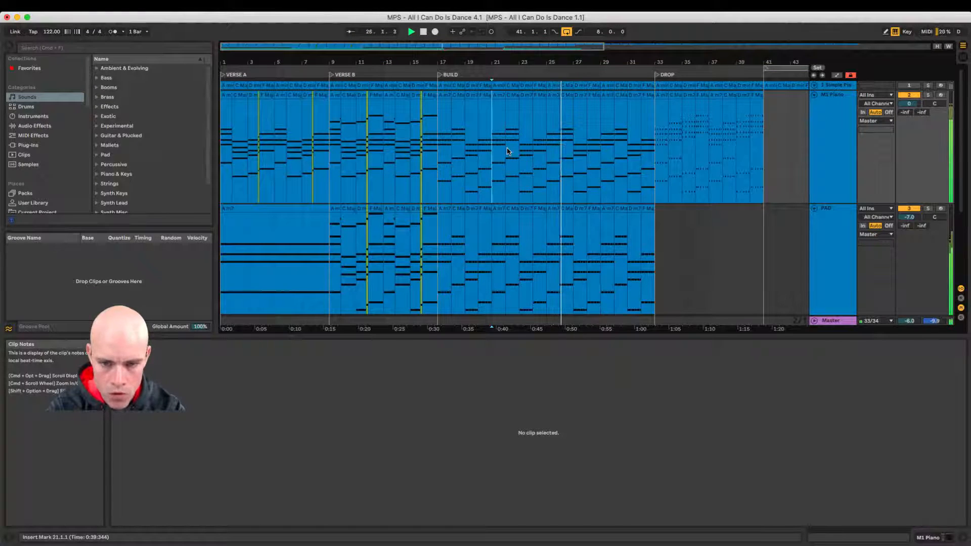
pyautogui.scroll(-3, 684, 239)
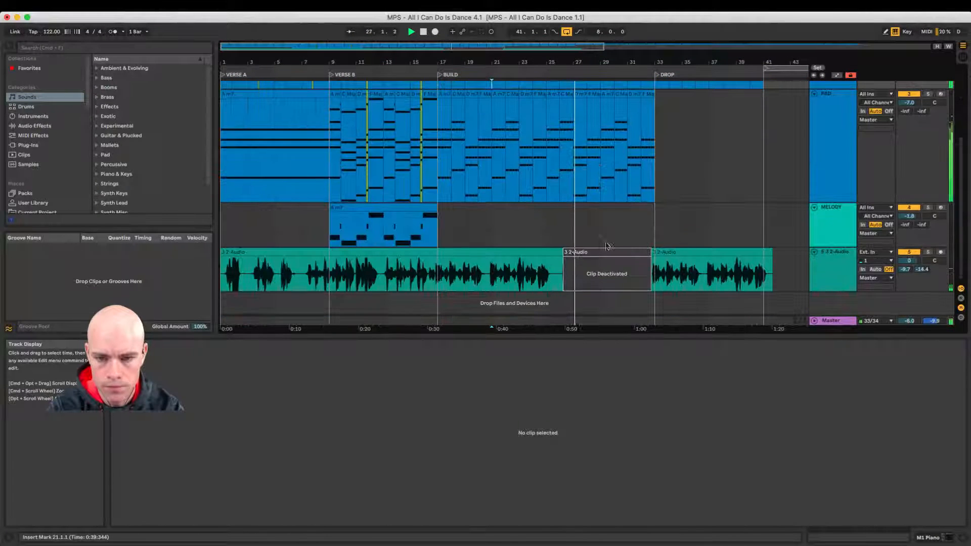
pyautogui.click(556, 253)
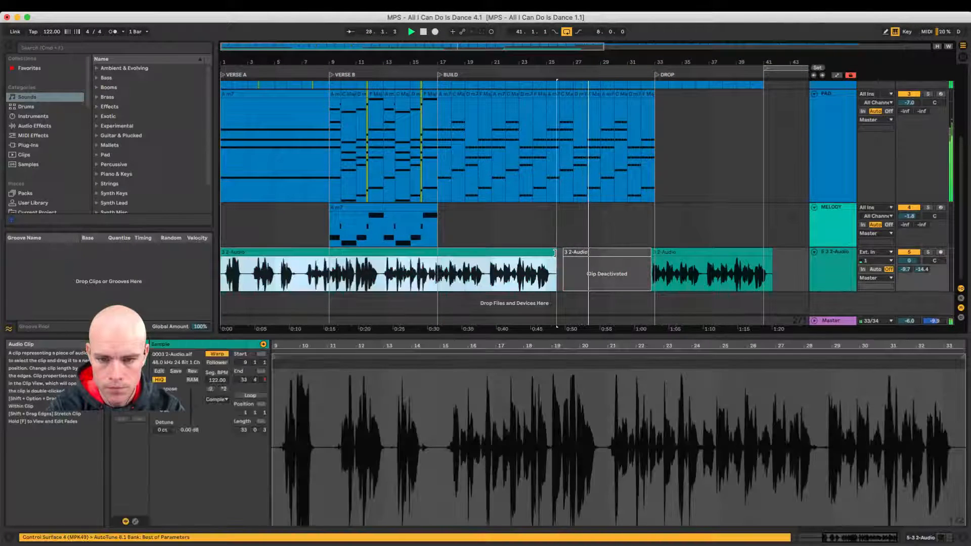
pyautogui.scroll(2, 571, 217)
pyautogui.scroll(1, 570, 217)
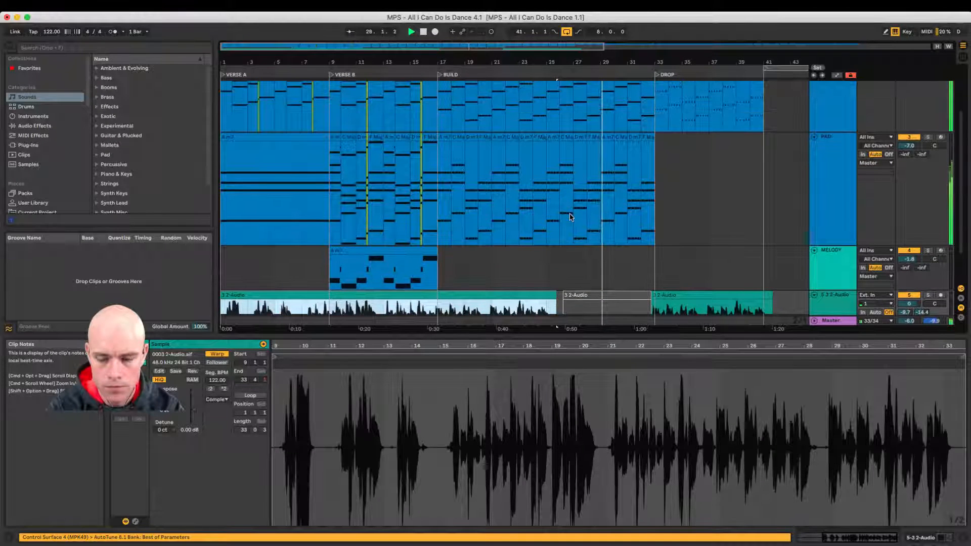
pyautogui.scroll(1, 629, 141)
pyautogui.scroll(1, 630, 141)
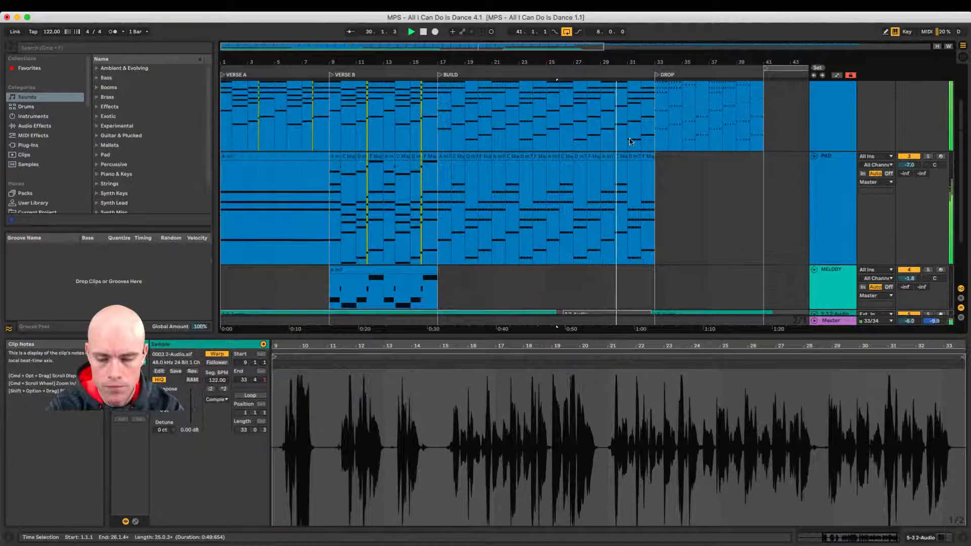
pyautogui.scroll(1, 630, 142)
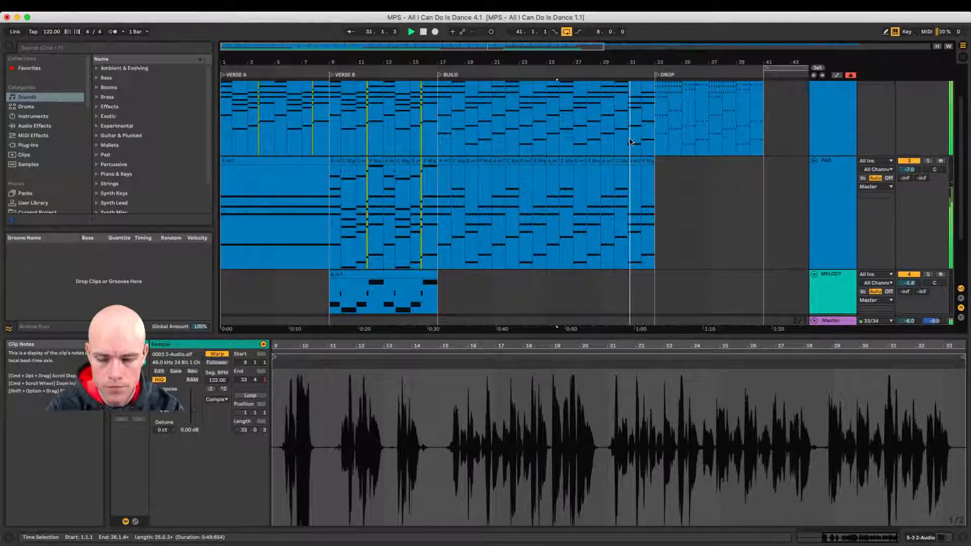
pyautogui.scroll(1, 630, 142)
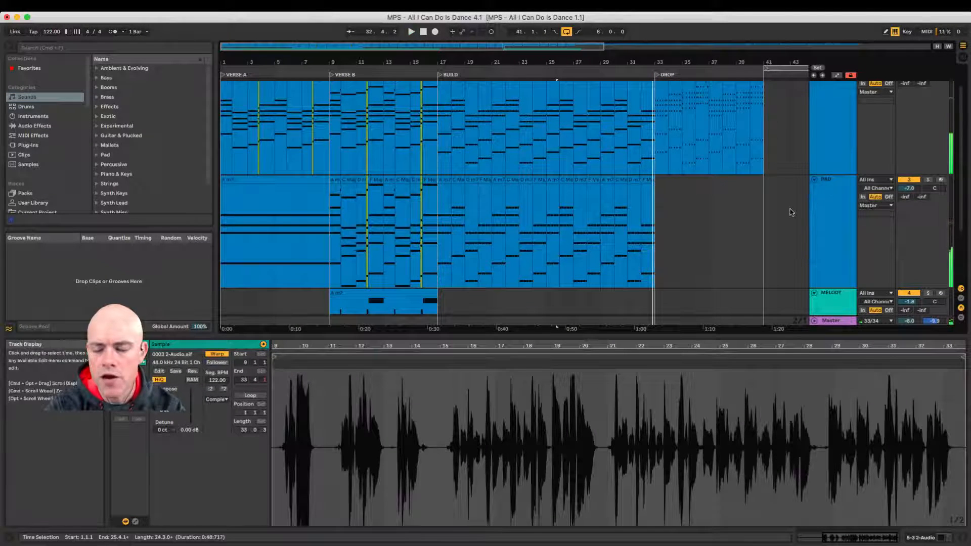
# - Compare the notes of the PAD and M1 Piano clips in the second half of the BUILD, bars 25 to 33
pyautogui.click(831, 189)
pyautogui.moveTo(548, 238); pyautogui.dragTo(661, 230)
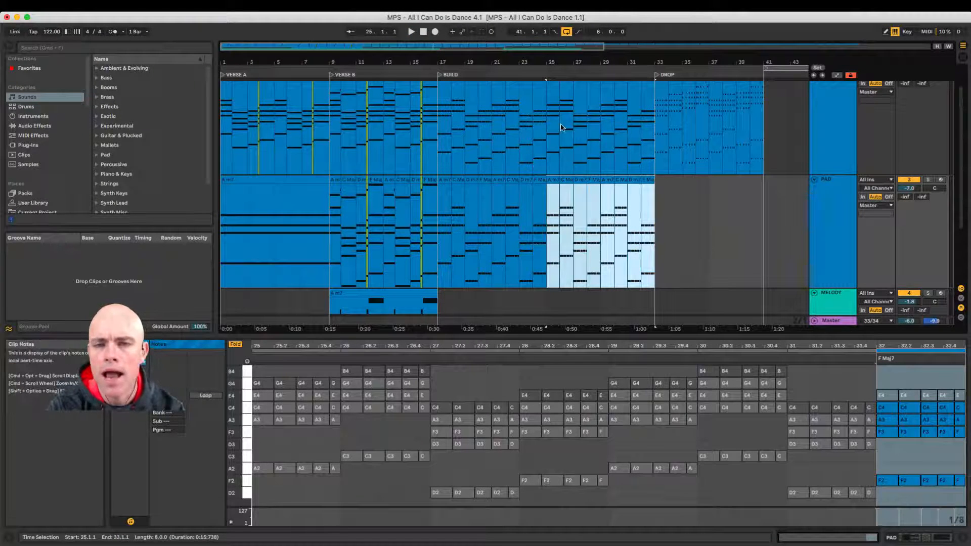
pyautogui.moveTo(548, 128); pyautogui.dragTo(649, 124)
pyautogui.scroll(2, 621, 171)
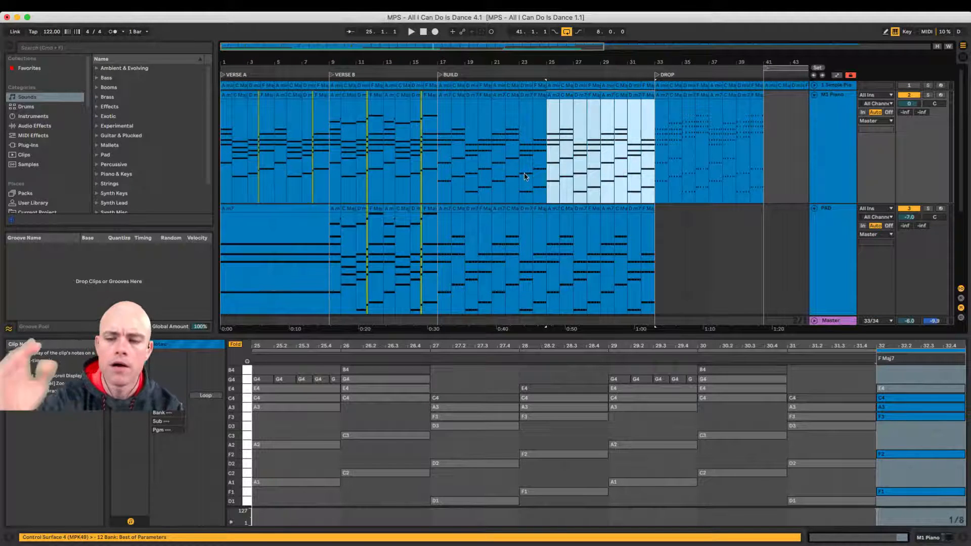
pyautogui.moveTo(438, 162); pyautogui.dragTo(650, 152)
pyautogui.doubleClick(542, 158)
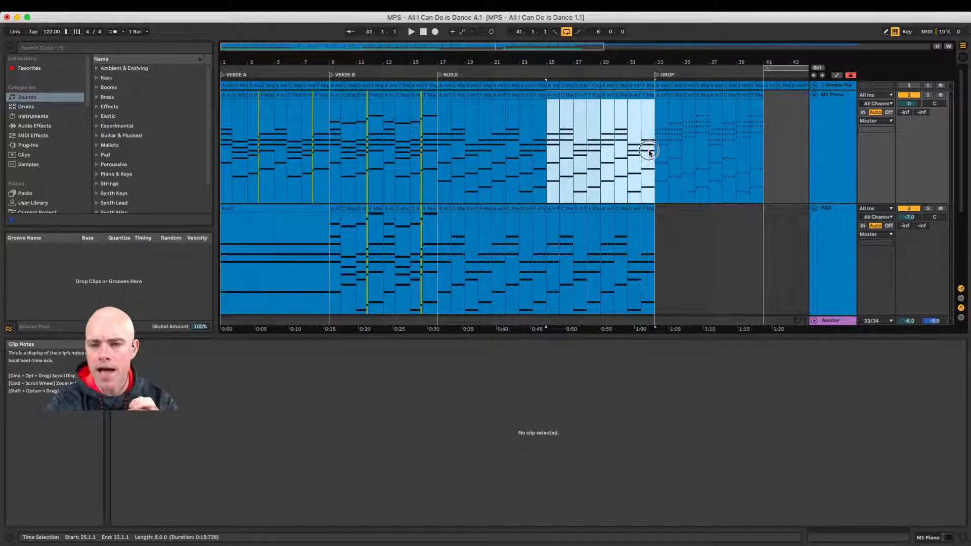
pyautogui.doubleClick(649, 150)
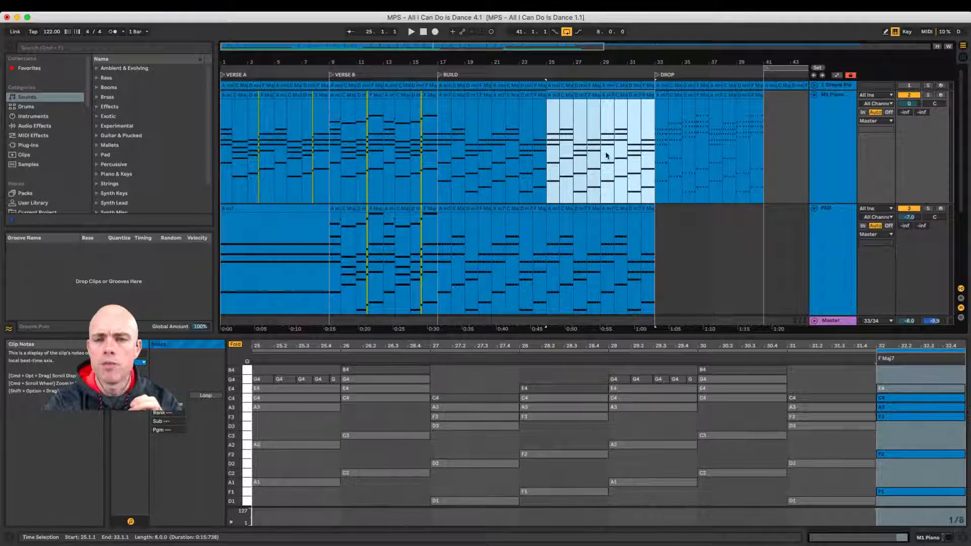
# - Compare the M1 Piano chords in the BUILD's second half with the rhythmic chords in the DROP, bars 33 to 41
pyautogui.moveTo(548, 148); pyautogui.dragTo(759, 135)
pyautogui.doubleClick(650, 148)
pyautogui.doubleClick(759, 136)
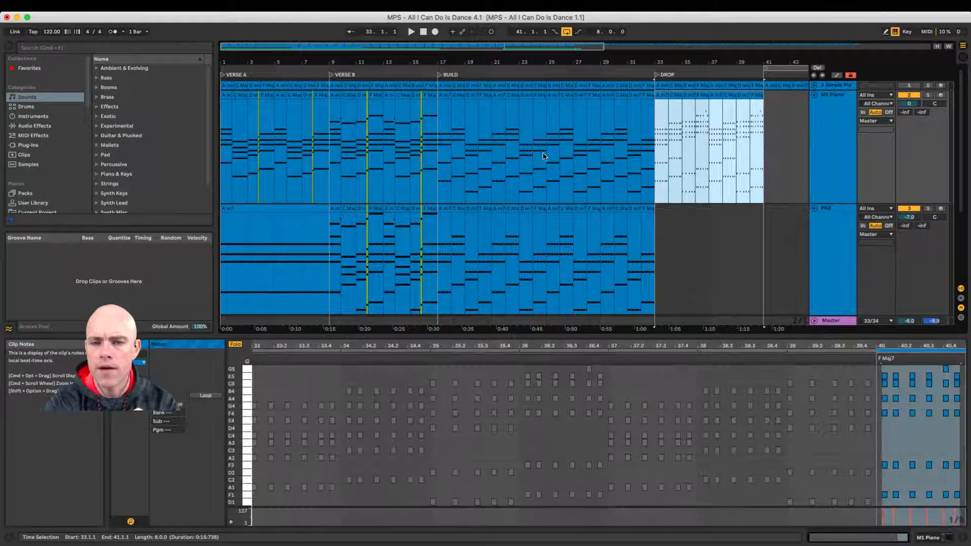
pyautogui.moveTo(545, 154); pyautogui.dragTo(650, 147)
pyautogui.doubleClick(650, 148)
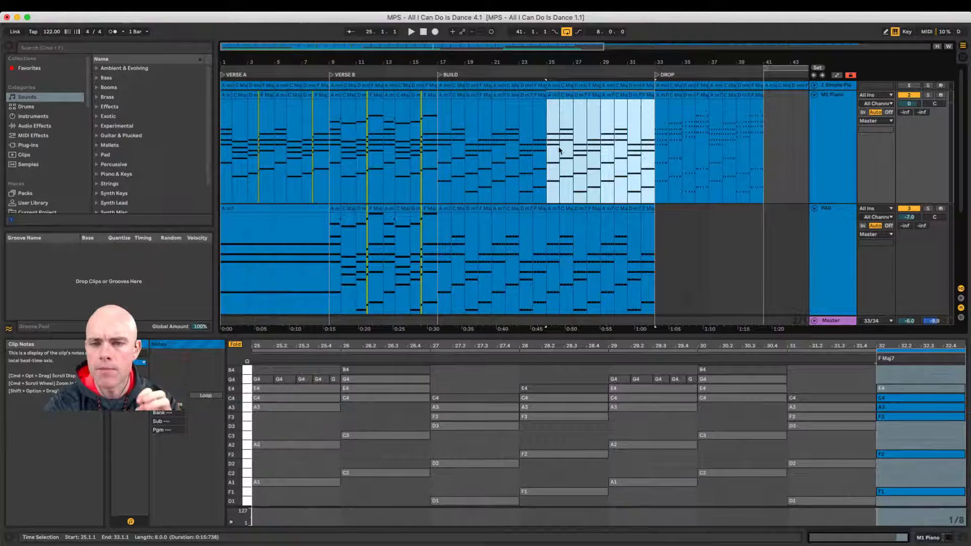
pyautogui.moveTo(550, 146); pyautogui.dragTo(757, 145)
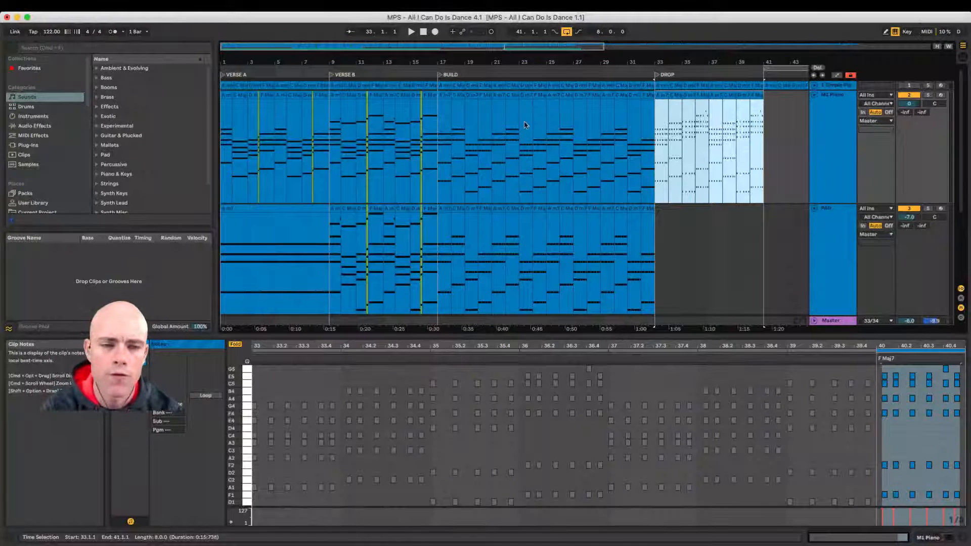
# - Reduce the PAD track's height and play the DROP from bar 33
pyautogui.click(824, 258)
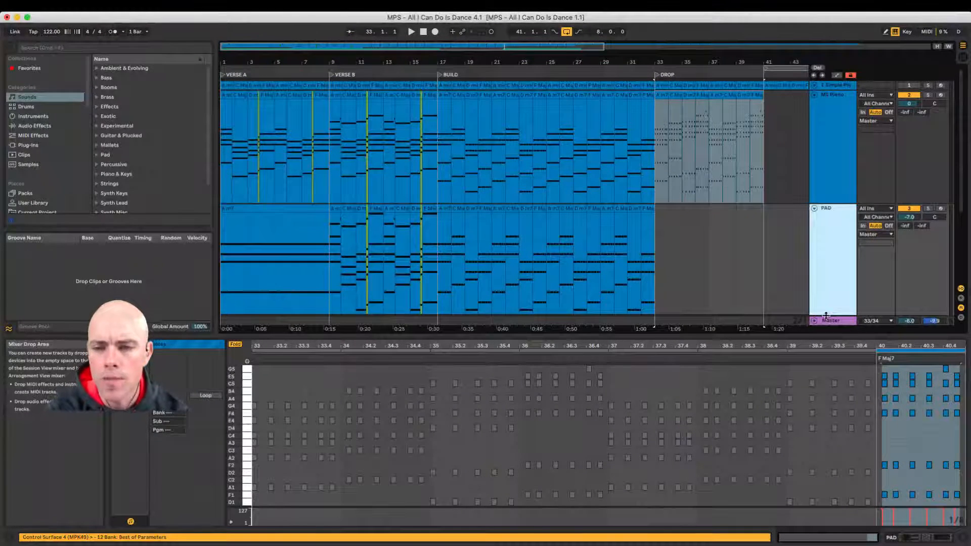
pyautogui.moveTo(828, 316); pyautogui.dragTo(826, 208)
pyautogui.scroll(-2, 773, 265)
pyautogui.moveTo(737, 60); pyautogui.dragTo(691, 59)
pyautogui.scroll(2, 525, 158)
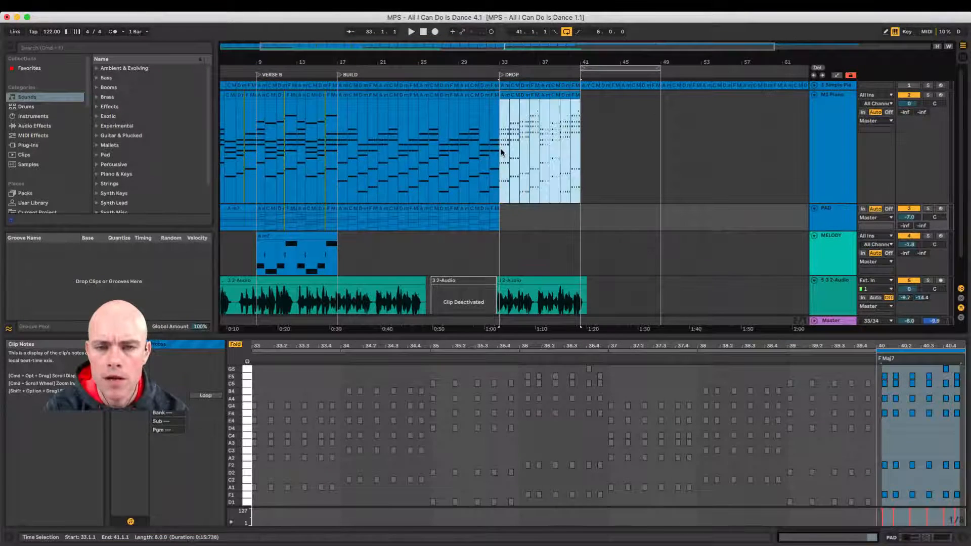
pyautogui.click(500, 149)
pyautogui.press('space')
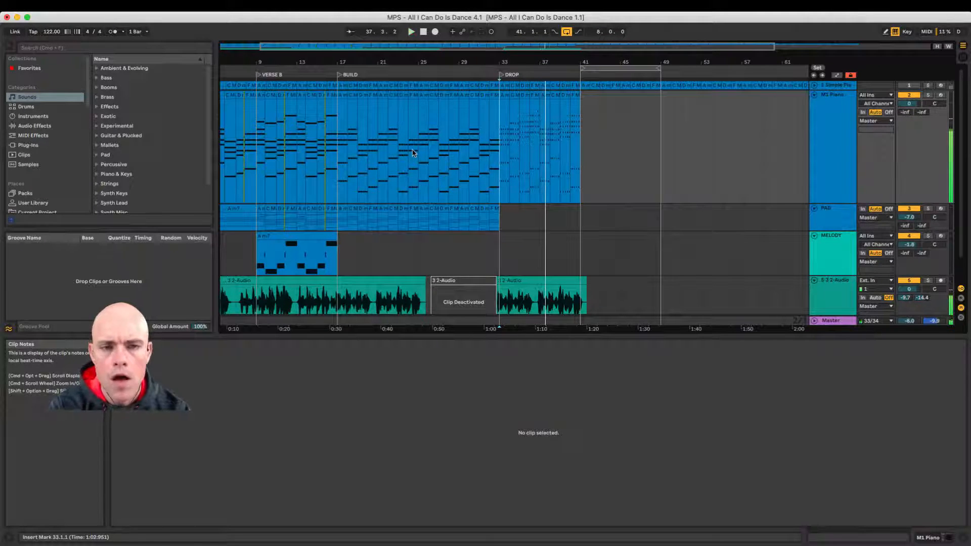
# - Consolidate the M1 Piano clips of bars 17–25 and 25–33 into one clip each, named BUILD A and BUILD B
pyautogui.moveTo(338, 144); pyautogui.dragTo(416, 141)
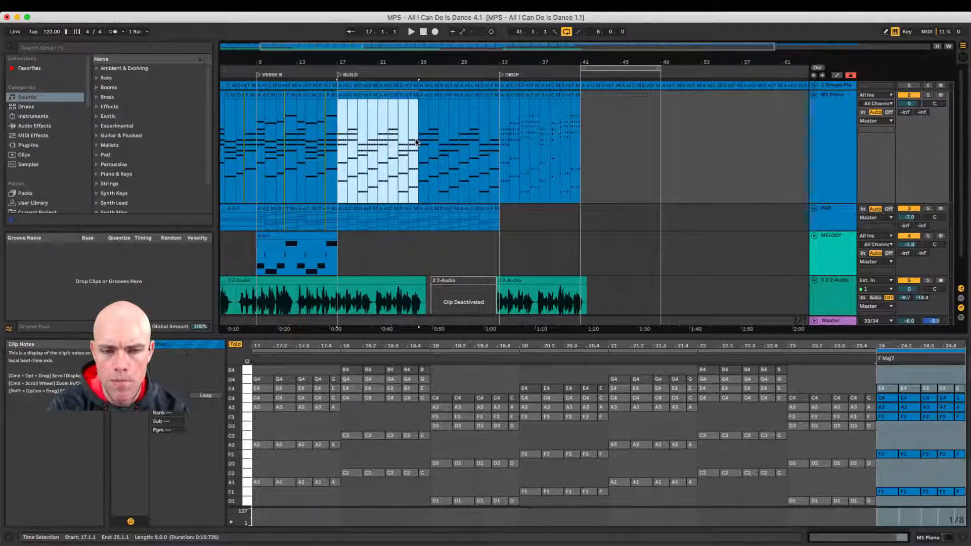
pyautogui.press('super+j')
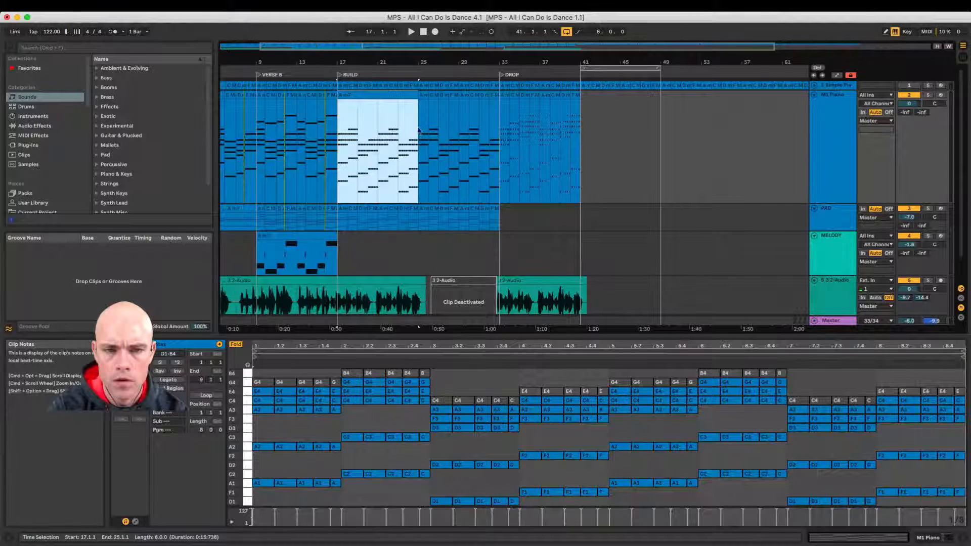
pyautogui.moveTo(418, 131); pyautogui.dragTo(497, 125)
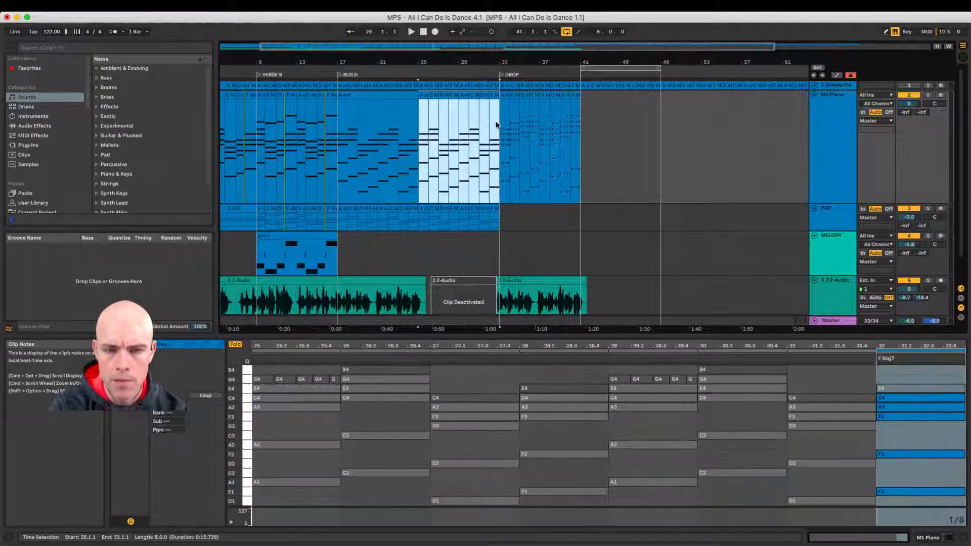
pyautogui.press('super+j')
pyautogui.click(366, 100)
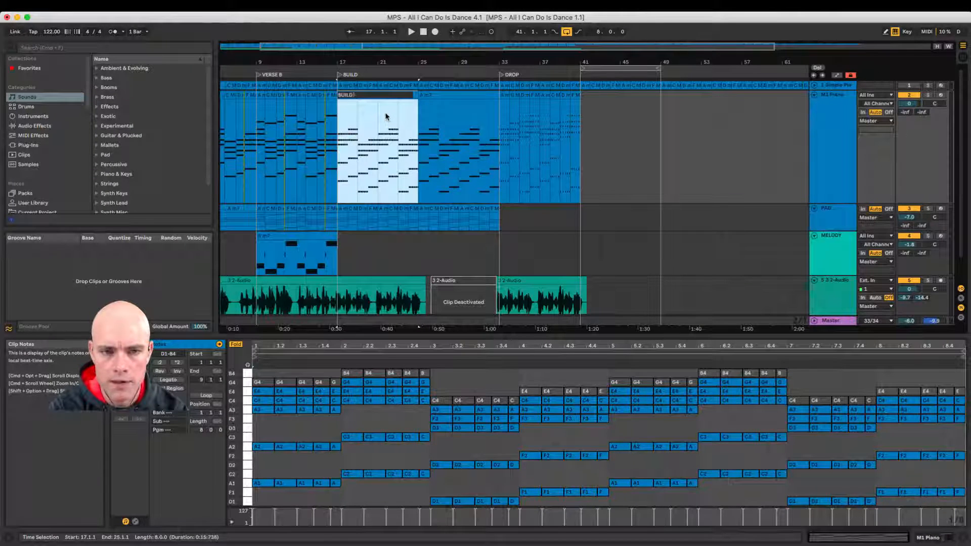
pyautogui.click(438, 103)
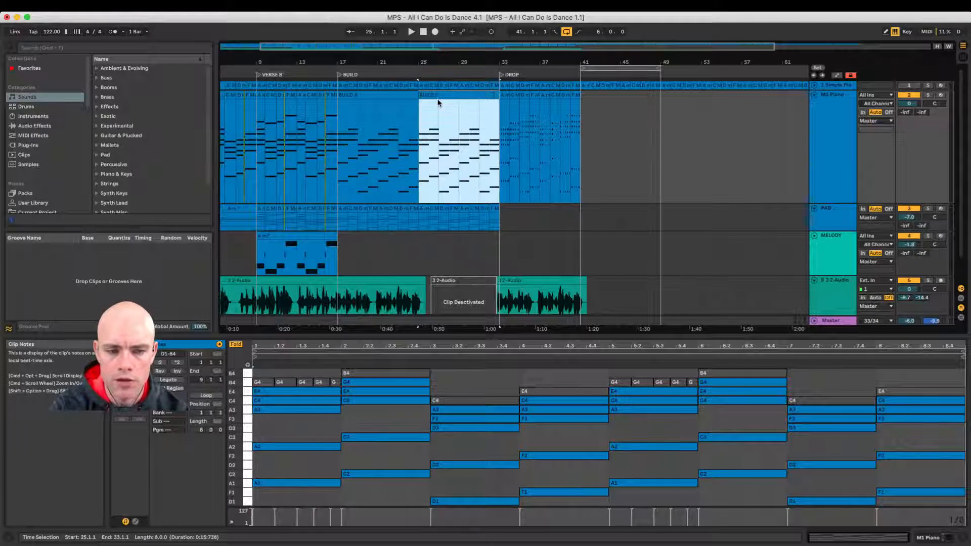
# - Delete the top notes of the first two bars in the BUILD A clip, G4 and B4
pyautogui.click(382, 96)
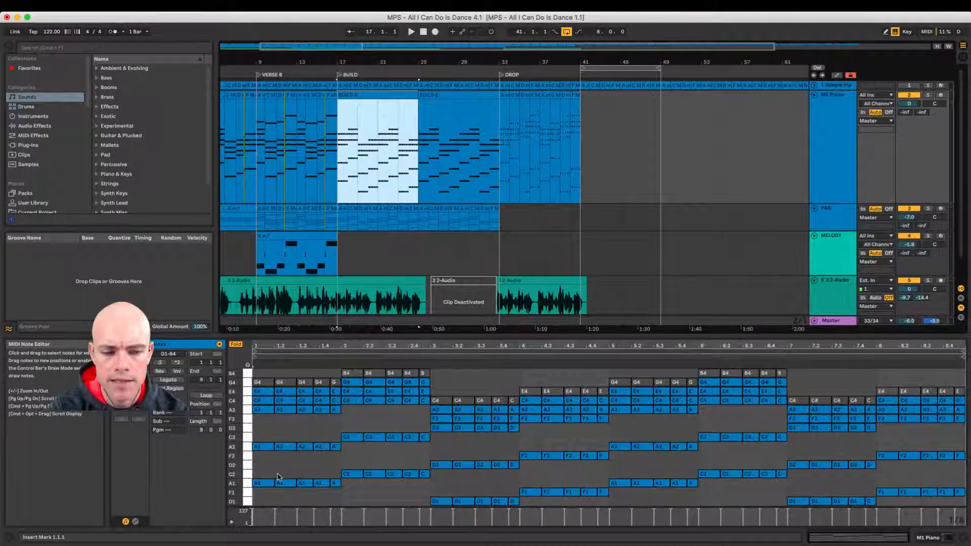
pyautogui.click(296, 478)
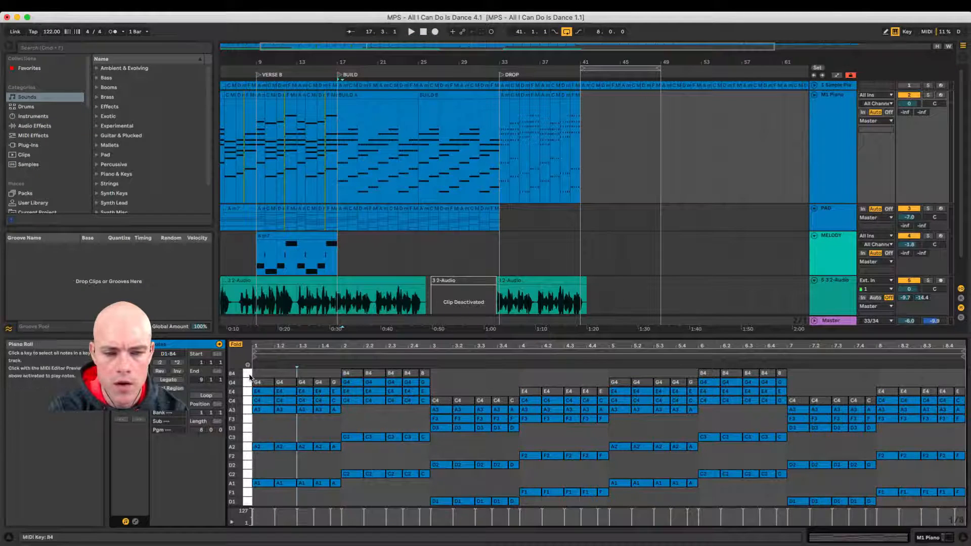
pyautogui.moveTo(249, 376); pyautogui.dragTo(349, 387)
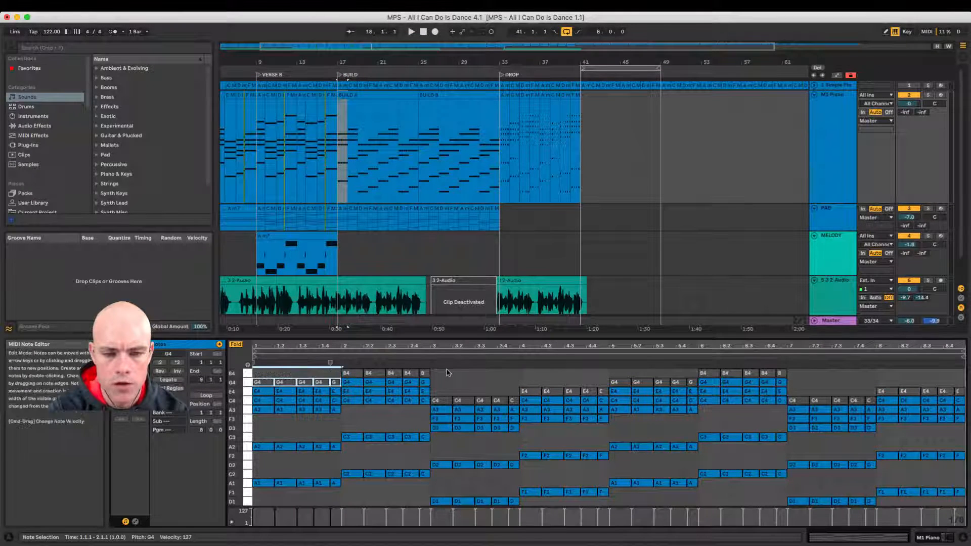
pyautogui.moveTo(447, 373); pyautogui.dragTo(339, 374)
pyautogui.press('Delete')
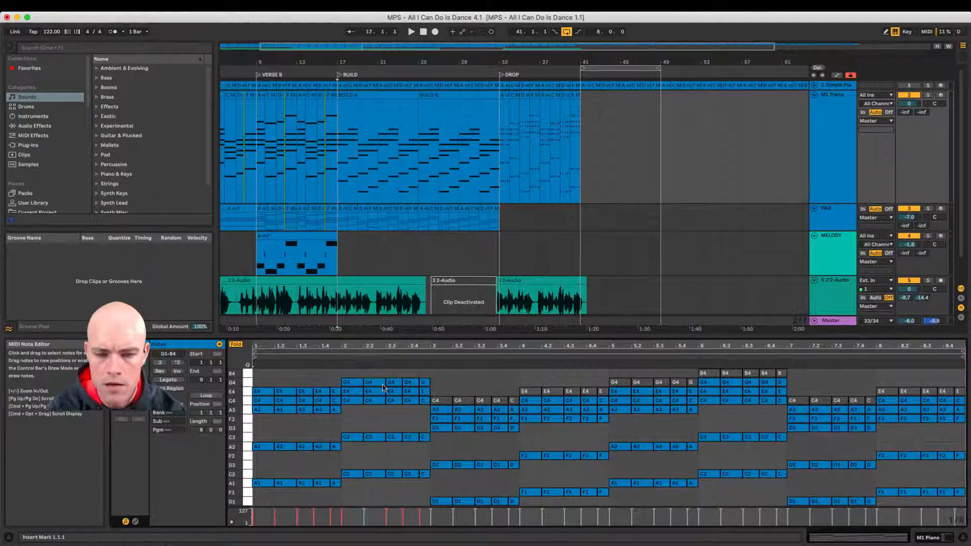
# - Delete the top notes of the chords in bars 3 to 8 of the BUILD A clip
pyautogui.moveTo(440, 383); pyautogui.dragTo(944, 400)
pyautogui.press('Delete')
pyautogui.press('Delete')
pyautogui.press('Delete')
pyautogui.press('Delete')
pyautogui.press('Delete')
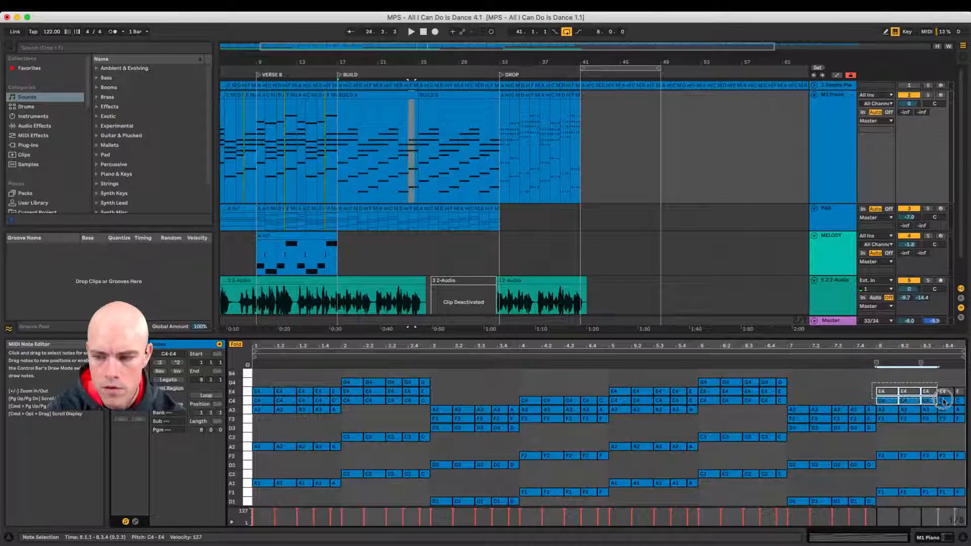
pyautogui.press('Delete')
# - Delete the muted top notes of bars 1 to 4 in the BUILD B clip, including every B4 in the clip
pyautogui.click(454, 100)
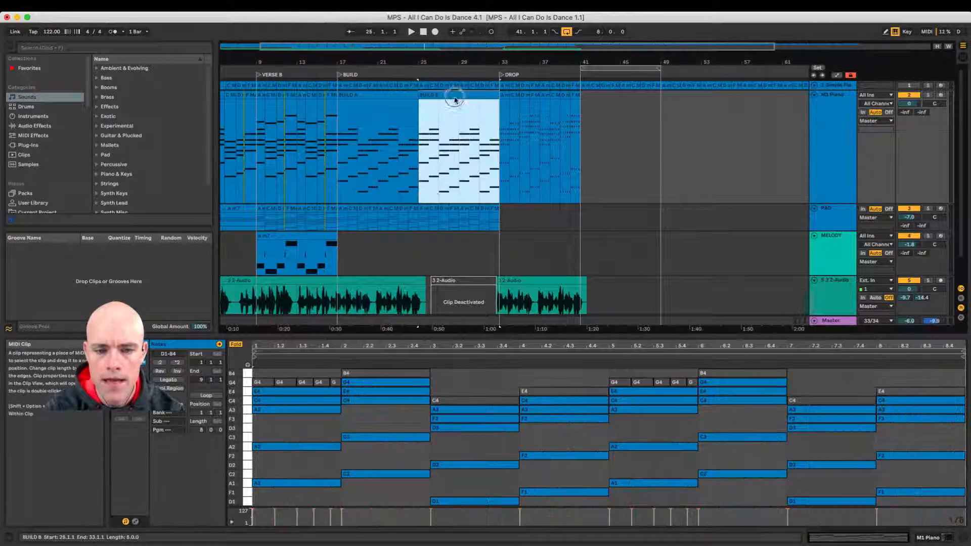
pyautogui.moveTo(263, 374); pyautogui.dragTo(334, 382)
pyautogui.press('Delete')
pyautogui.click(245, 376)
pyautogui.press('Delete')
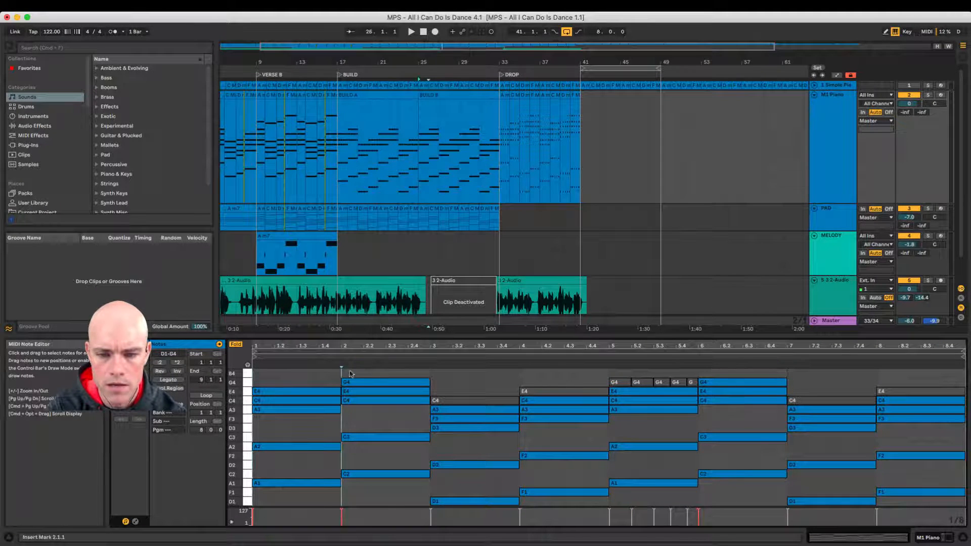
pyautogui.moveTo(477, 378); pyautogui.dragTo(525, 389)
pyautogui.press('Delete')
pyautogui.click(505, 399)
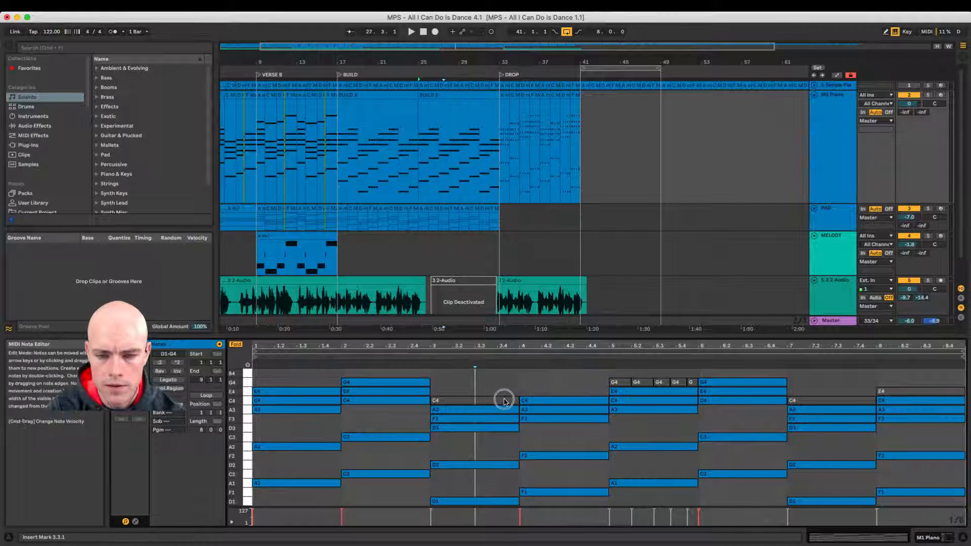
pyautogui.press('Delete')
# - Delete the muted top notes of the chords in bars 5, 7 and 8 of the BUILD B clip
pyautogui.moveTo(598, 385); pyautogui.dragTo(695, 385)
pyautogui.press('Delete')
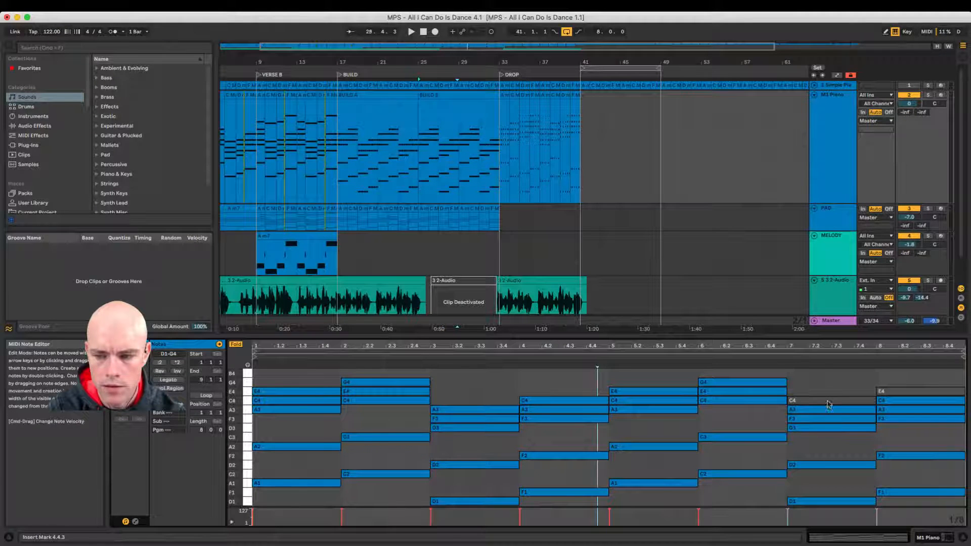
pyautogui.click(860, 400)
pyautogui.press('Delete')
pyautogui.click(887, 400)
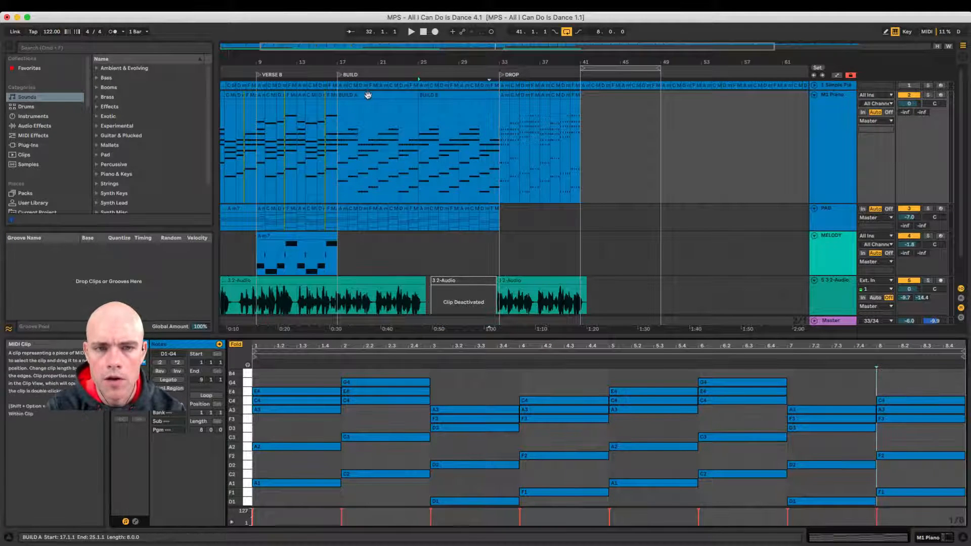
# - Draw a rising velocity ramp across all notes of the BUILD A clip, up to its last chord
pyautogui.click(356, 123)
pyautogui.click(302, 418)
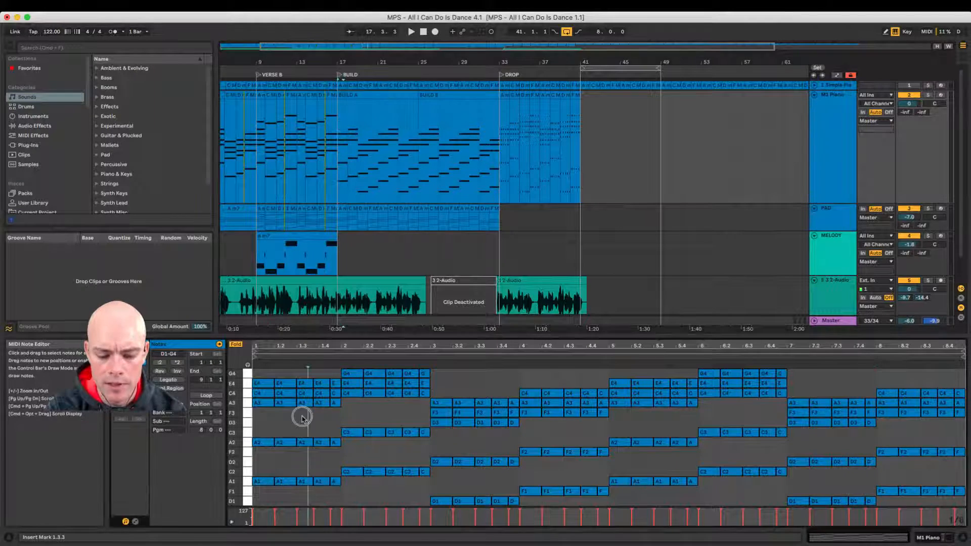
pyautogui.hotkey('ctrl', 'a')
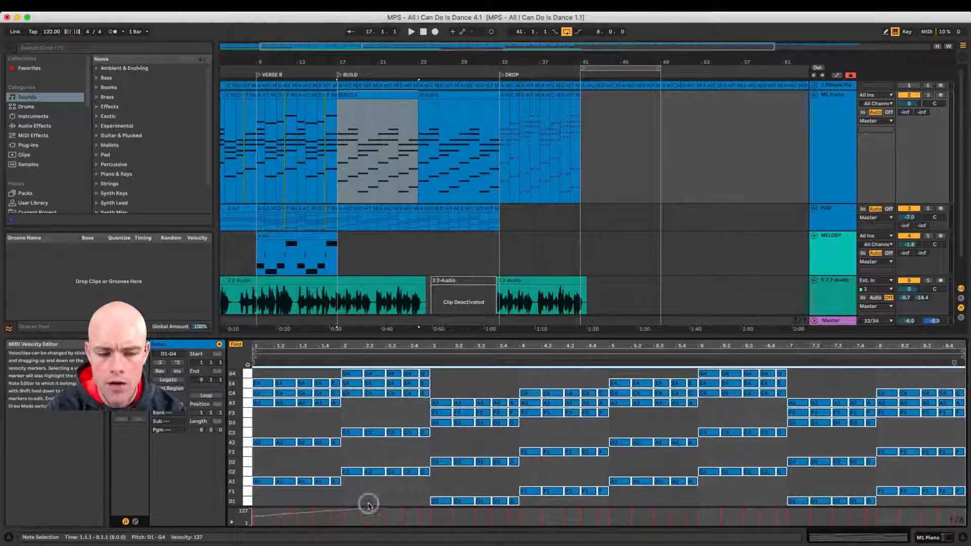
pyautogui.moveTo(410, 500)
pyautogui.mouseDown()
pyautogui.moveTo(597, 514)
pyautogui.moveTo(932, 503)
pyautogui.moveTo(952, 512)
pyautogui.moveTo(952, 529)
pyautogui.moveTo(961, 509)
pyautogui.mouseUp()
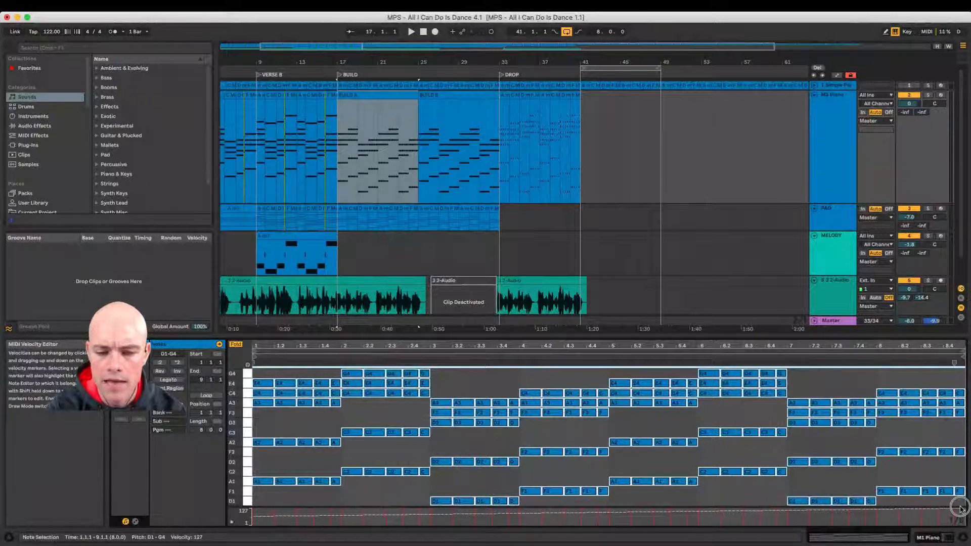
pyautogui.moveTo(960, 508); pyautogui.dragTo(961, 509)
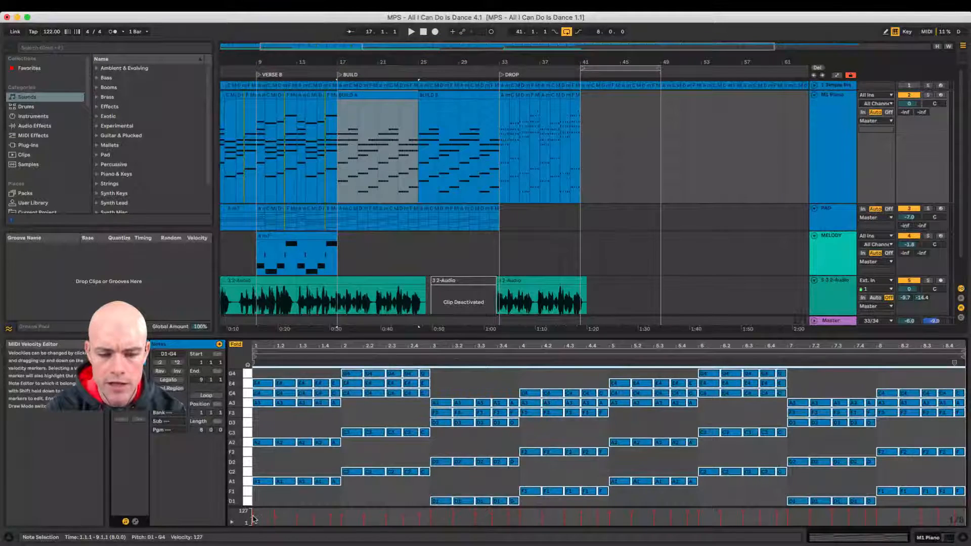
pyautogui.moveTo(352, 511); pyautogui.dragTo(961, 508)
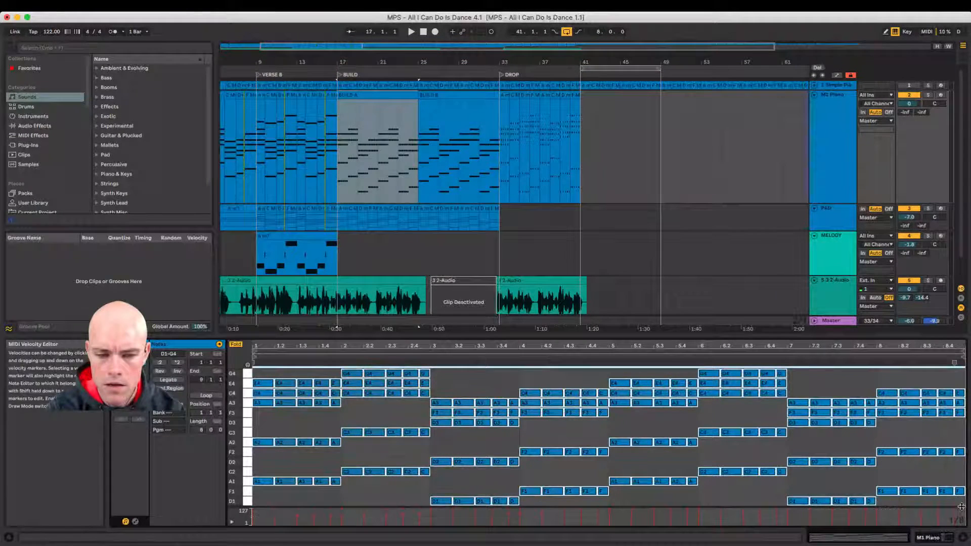
# - Lower the velocity of the first A1–E4 chord in BUILD A to match the start of the ramp
pyautogui.click(252, 514)
pyautogui.click(253, 512)
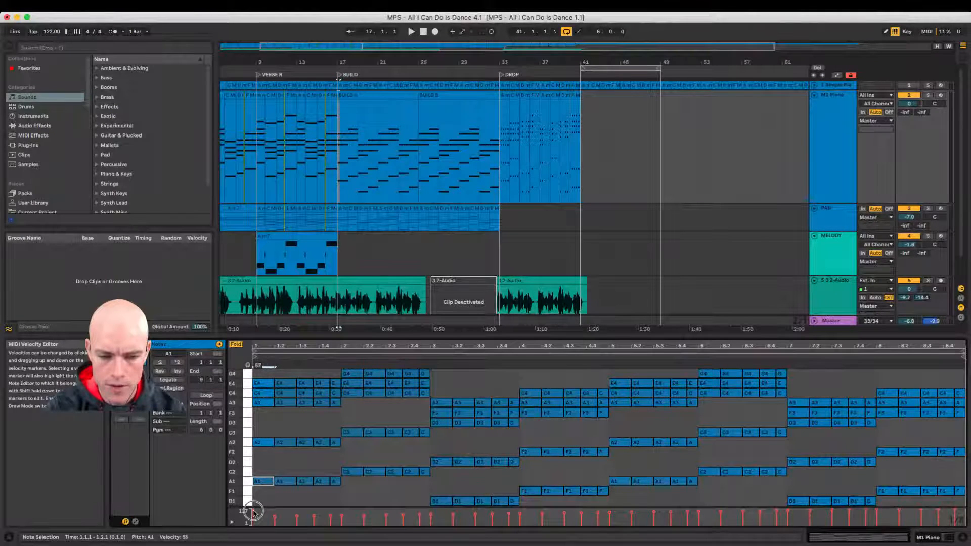
pyautogui.moveTo(265, 502); pyautogui.dragTo(265, 386)
pyautogui.click(252, 508)
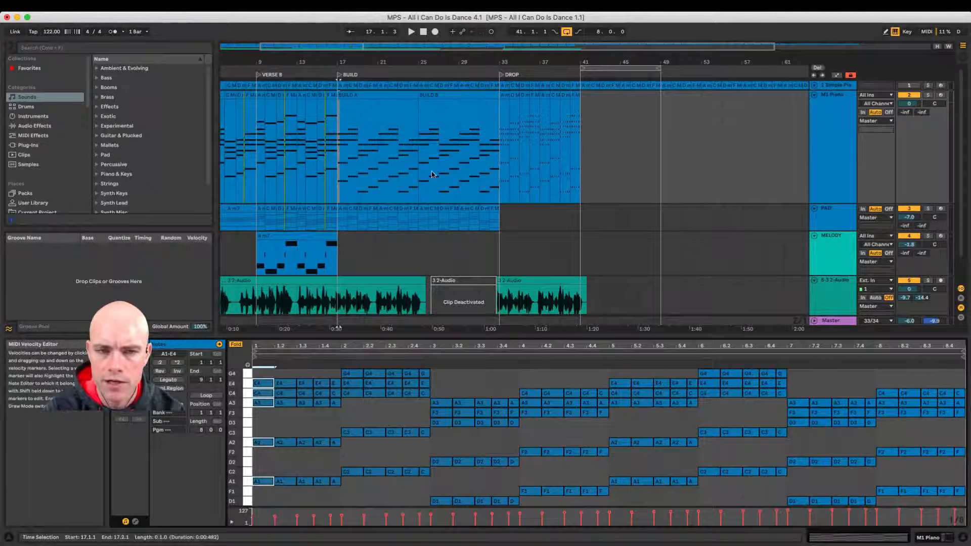
# - Draw a rising velocity ramp across all BUILD B notes and lower the first chord's velocity to match its start
pyautogui.click(445, 95)
pyautogui.click(324, 430)
pyautogui.press('super+a')
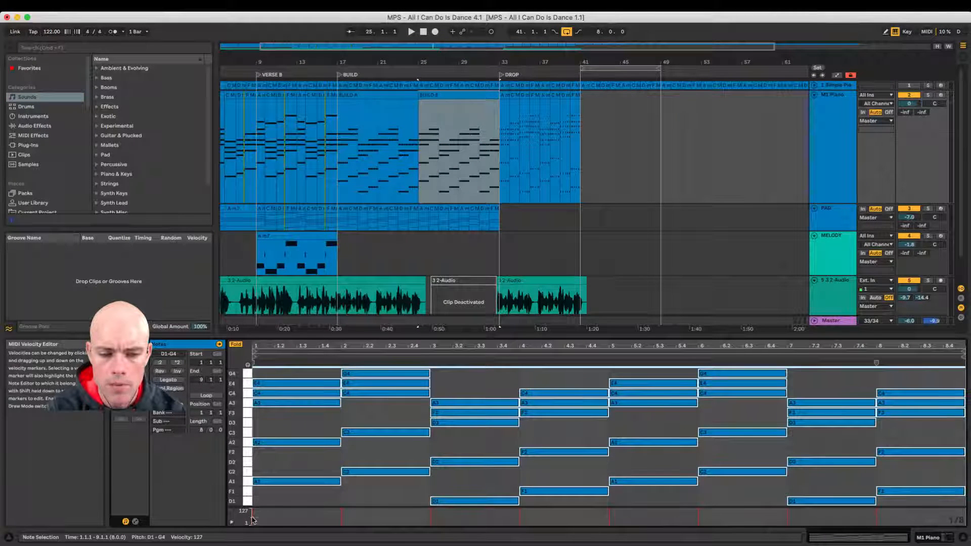
pyautogui.moveTo(357, 517)
pyautogui.mouseDown()
pyautogui.moveTo(806, 528)
pyautogui.moveTo(961, 509)
pyautogui.mouseUp()
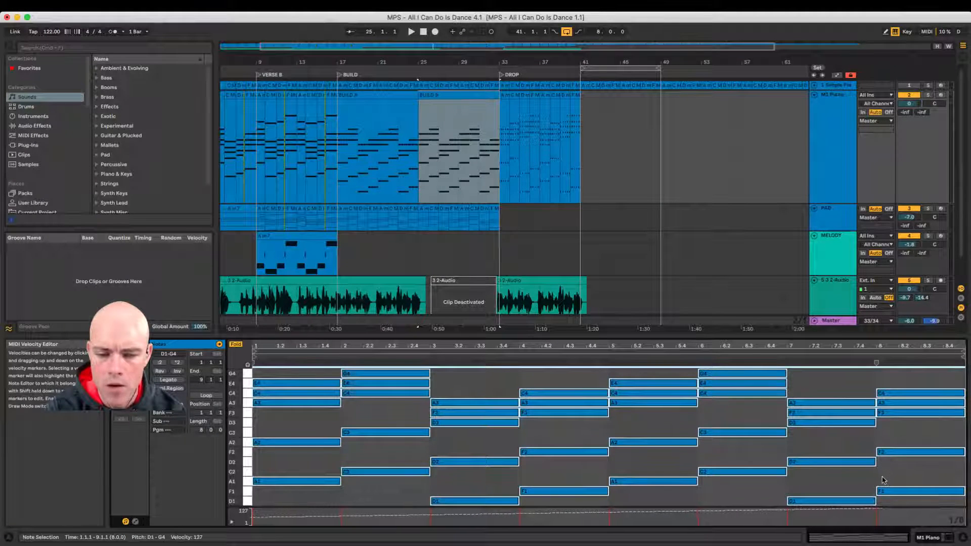
pyautogui.moveTo(882, 477); pyautogui.dragTo(882, 477)
pyautogui.moveTo(291, 500); pyautogui.dragTo(299, 382)
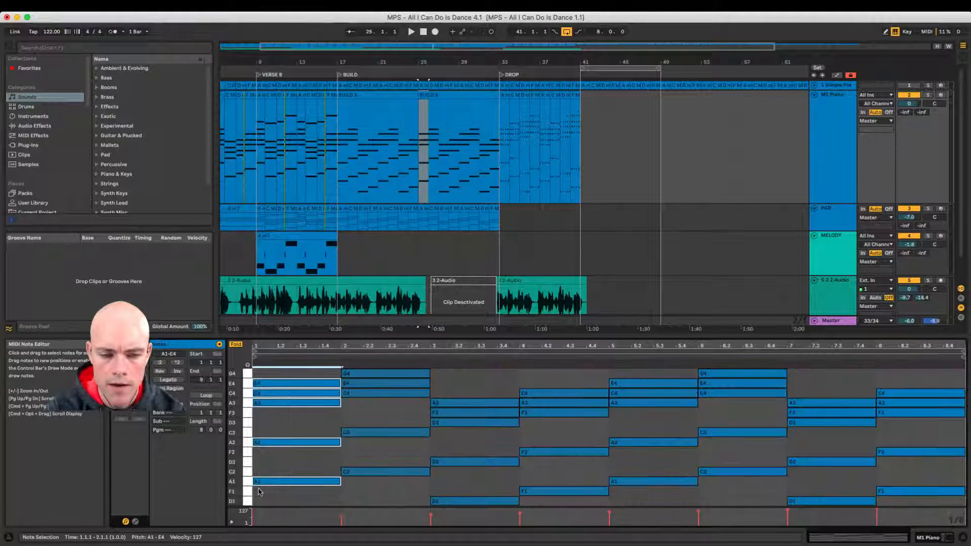
pyautogui.moveTo(253, 510); pyautogui.dragTo(253, 512)
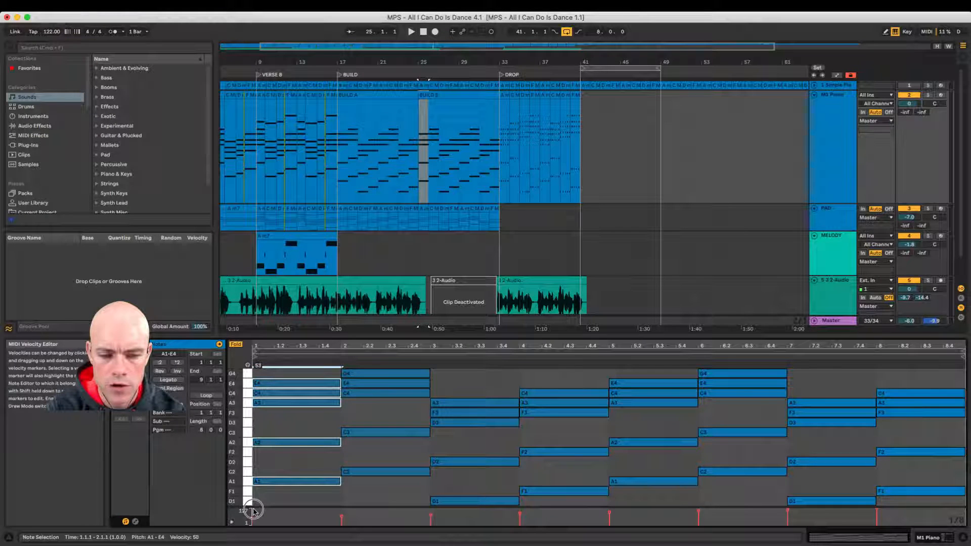
# - Play BUILD B from bar 25 and BUILD A from bar 17 to check the velocity ramps
pyautogui.press('space')
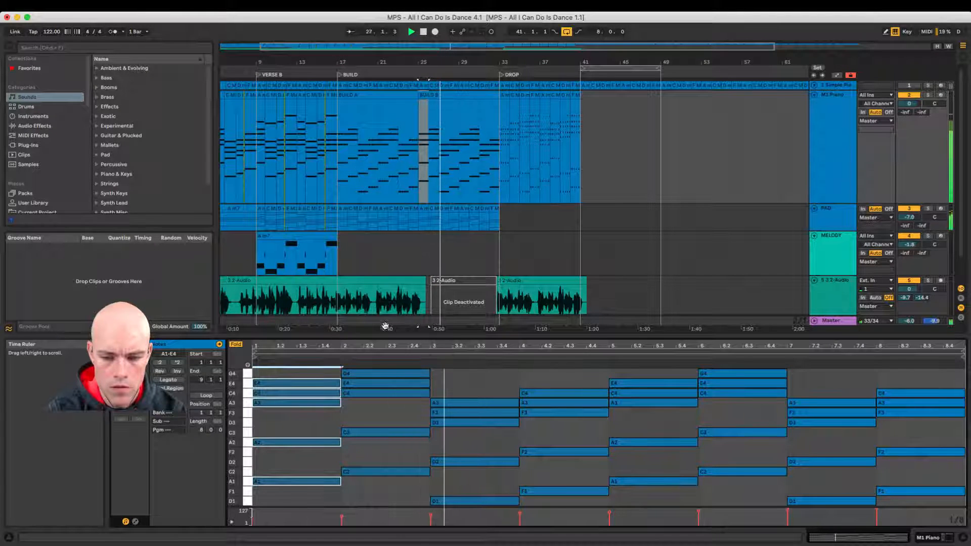
pyautogui.click(340, 179)
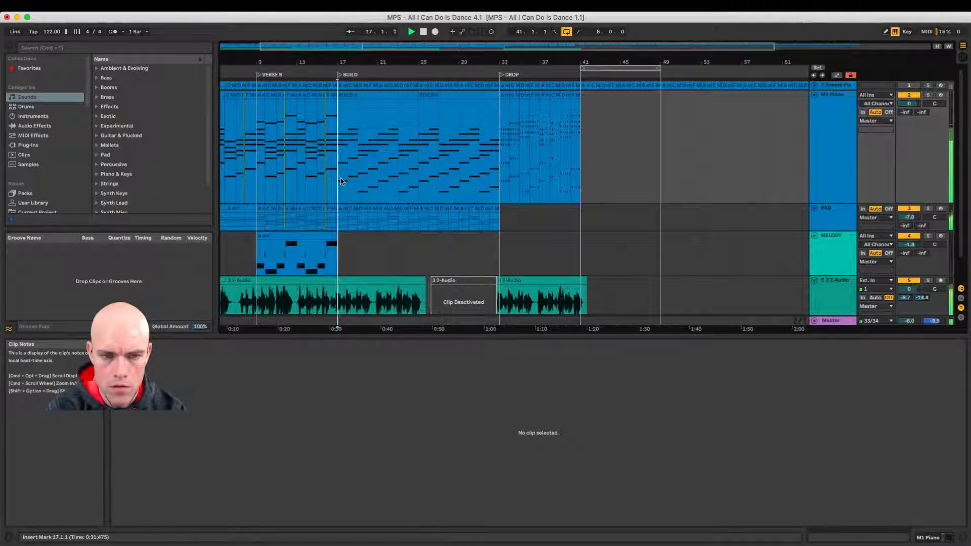
pyautogui.click(351, 96)
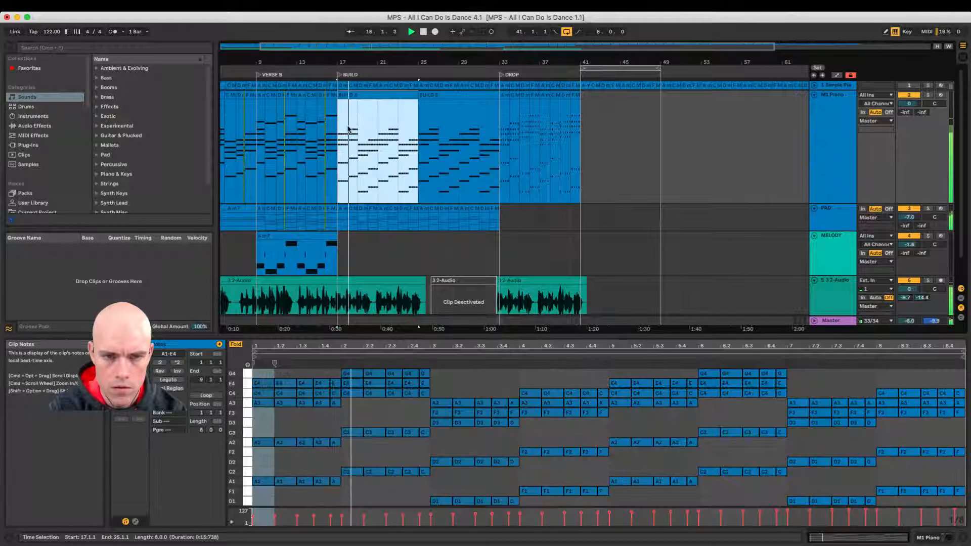
pyautogui.click(321, 133)
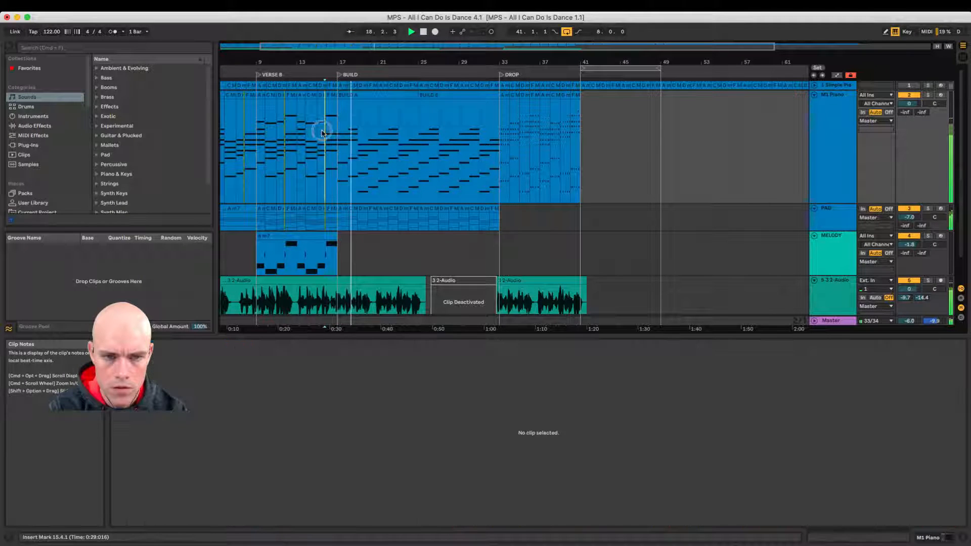
# - Redraw the velocity ramp over all BUILD A notes so that it starts from a higher velocity
pyautogui.click(362, 95)
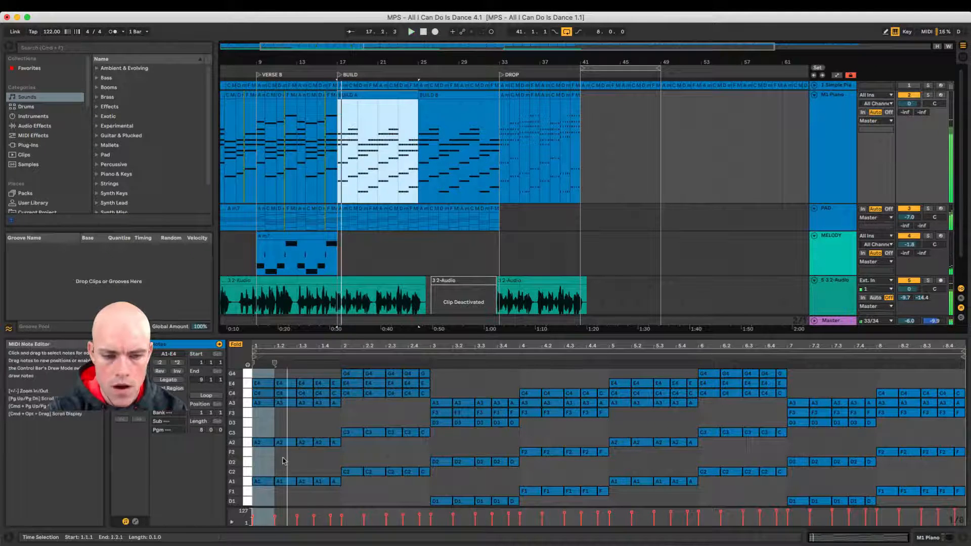
pyautogui.press('super+a')
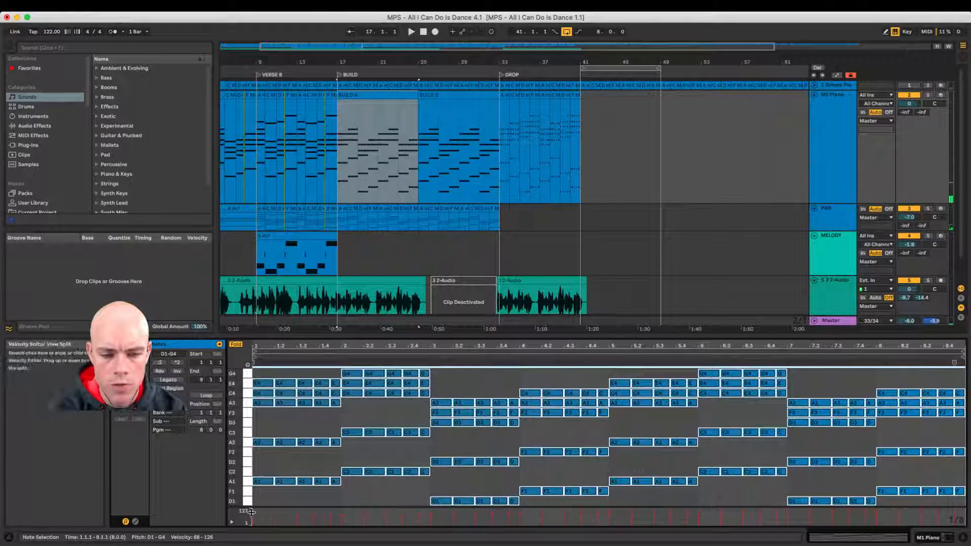
pyautogui.moveTo(252, 513); pyautogui.dragTo(960, 483)
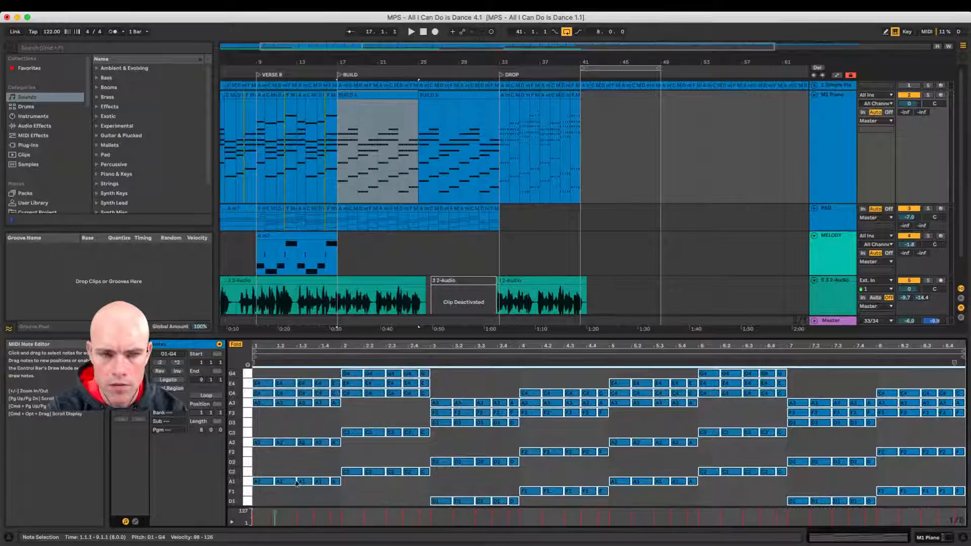
# - Redraw the velocity ramp over all BUILD B notes so that it starts from a higher velocity
pyautogui.click(428, 106)
pyautogui.click(247, 517)
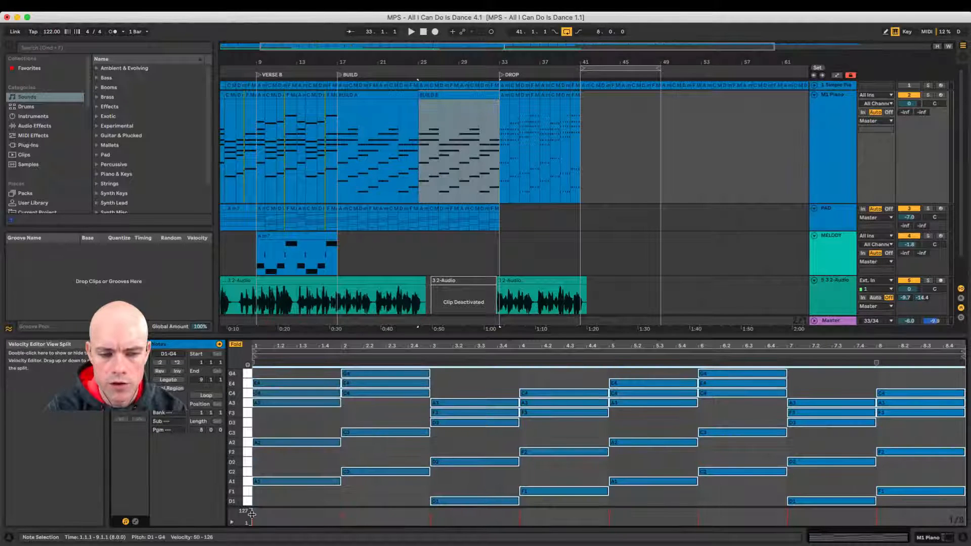
pyautogui.moveTo(255, 514); pyautogui.dragTo(956, 489)
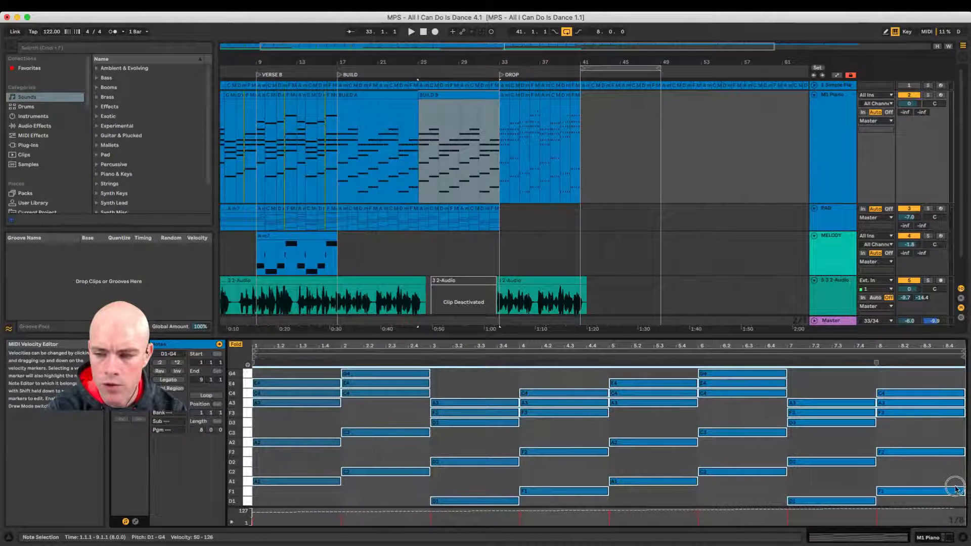
pyautogui.click(890, 457)
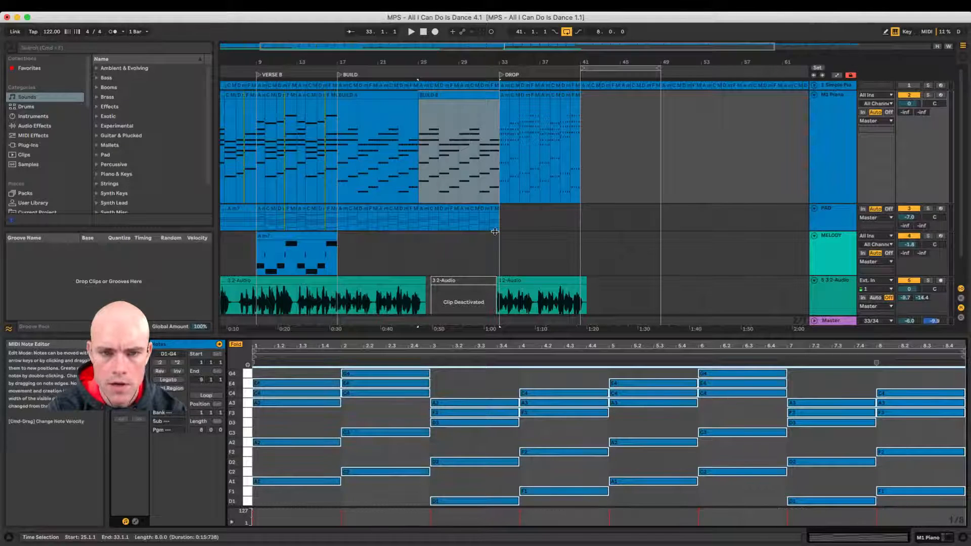
# - Play the transition into the BUILD from bar 15, and the start of BUILD B from bar 25
pyautogui.click(330, 157)
pyautogui.press('space')
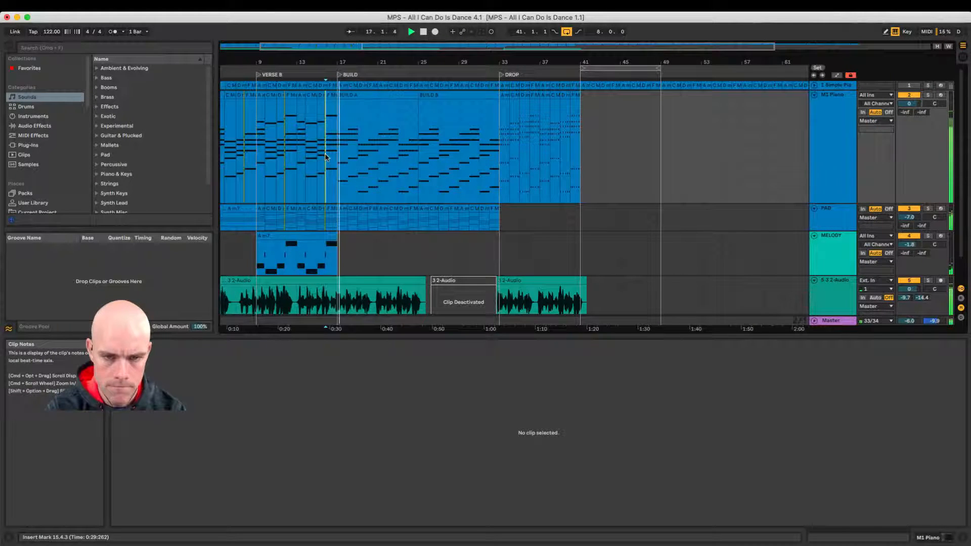
pyautogui.click(420, 156)
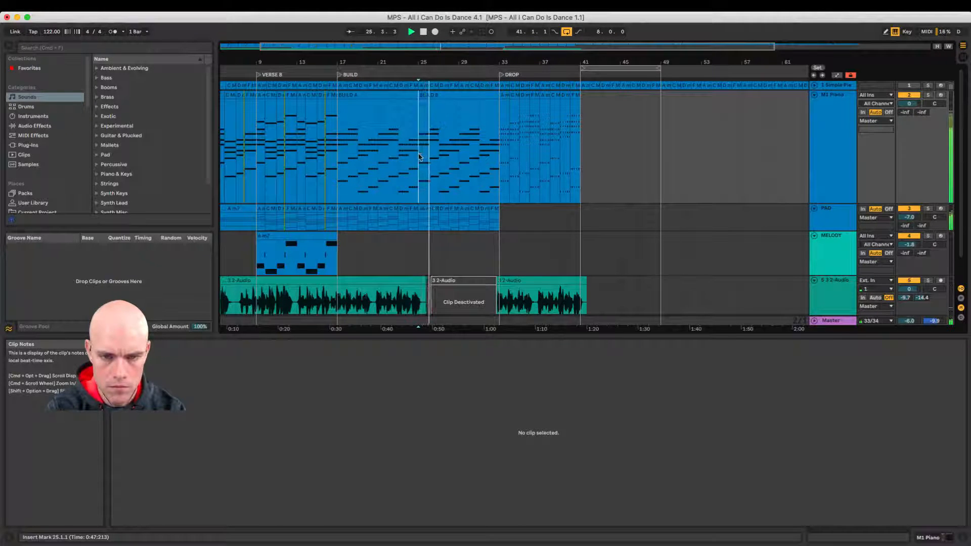
# - Set the velocity of all BUILD B notes to 127 and play the clip from bar 25
pyautogui.click(436, 96)
pyautogui.press('super+a')
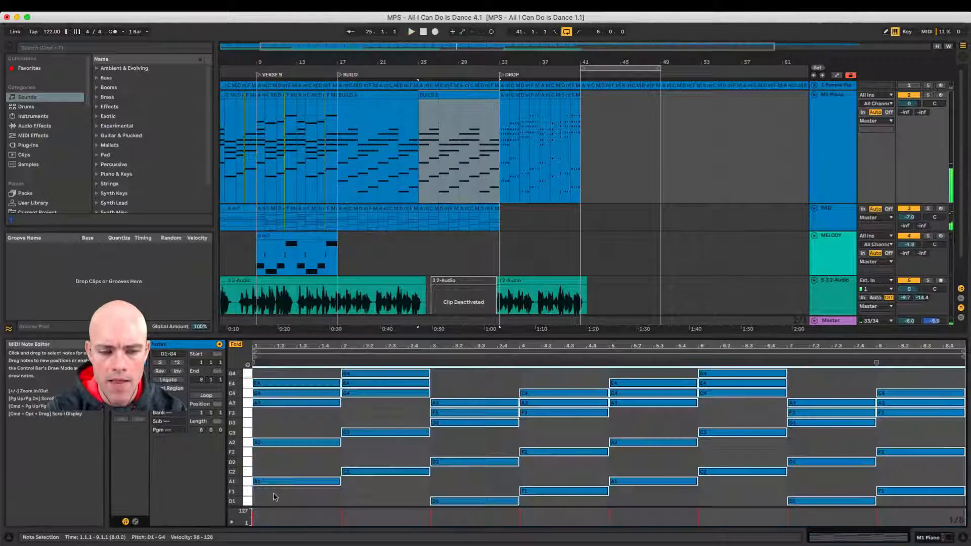
pyautogui.click(275, 482)
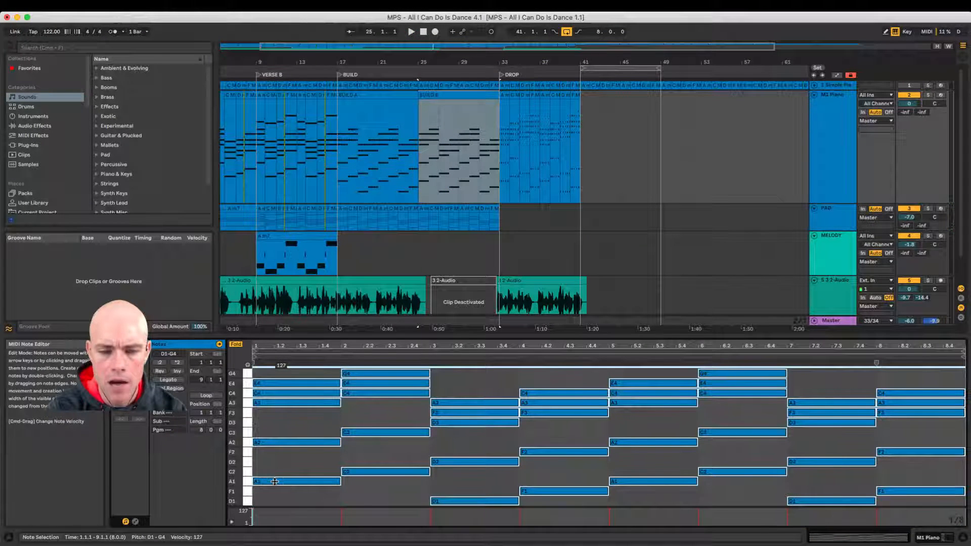
pyautogui.click(419, 172)
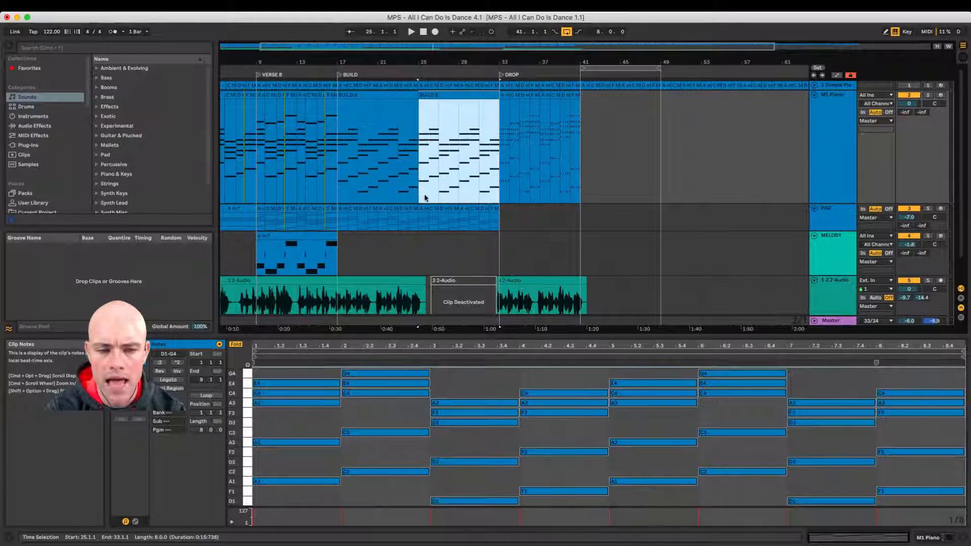
pyautogui.press('space')
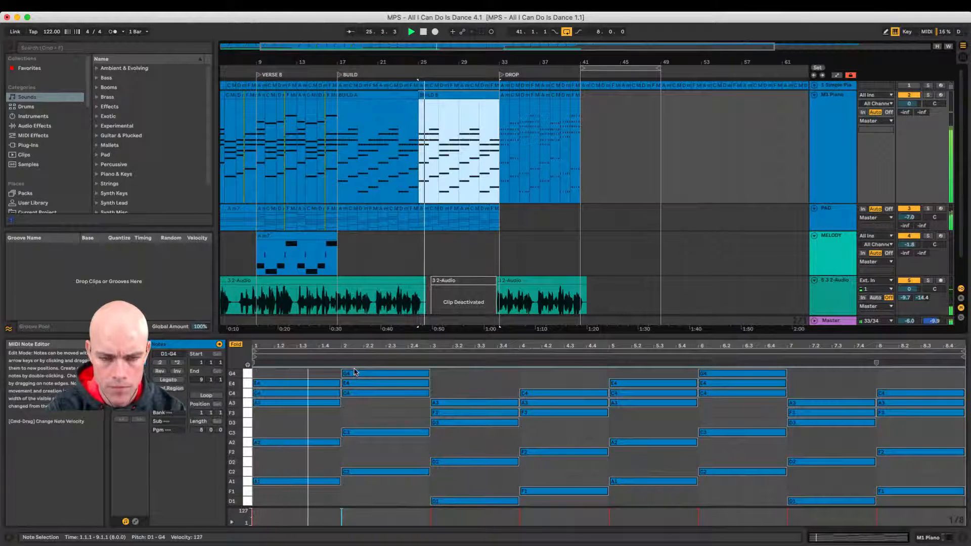
# - Deactivate all E4 and G4 notes in the BUILD B clip
pyautogui.click(248, 384)
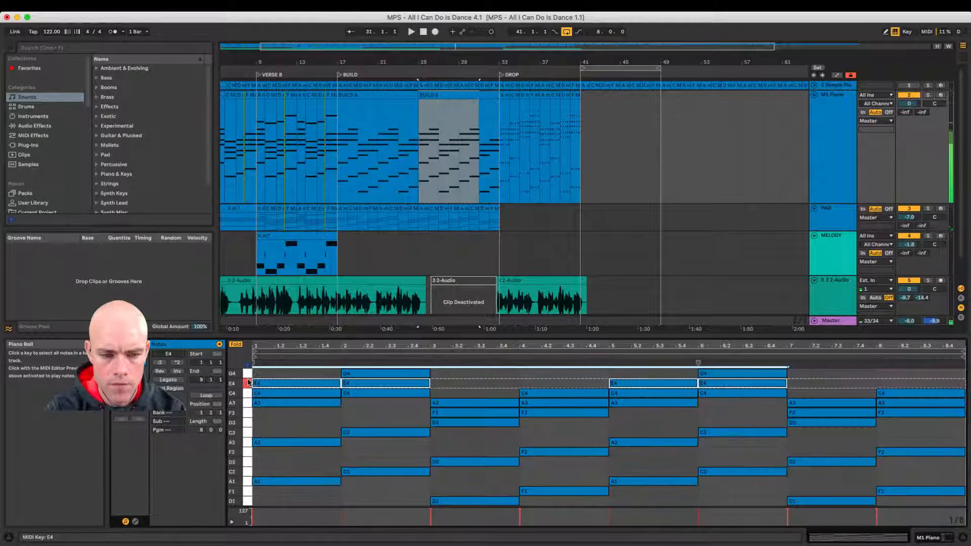
pyautogui.click(247, 377)
pyautogui.click(249, 385)
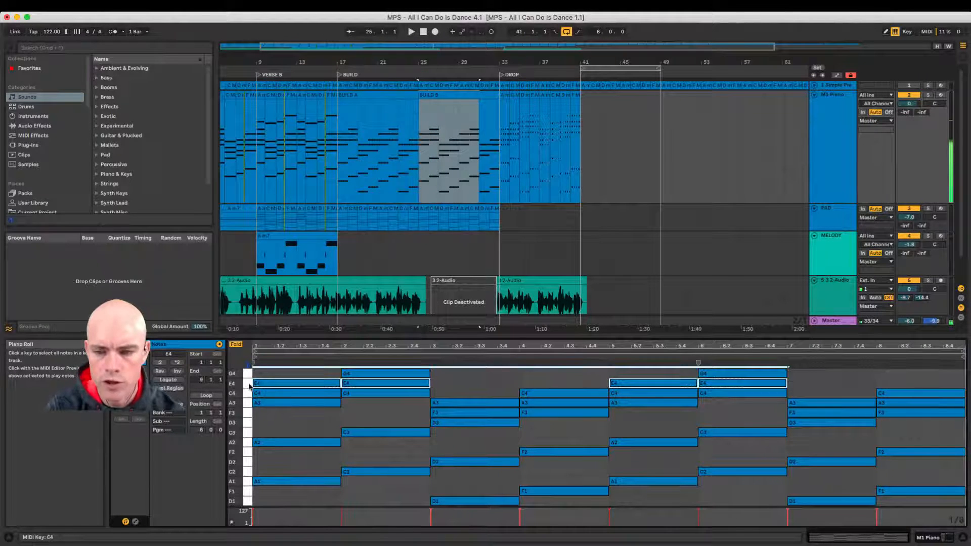
pyautogui.click(248, 374)
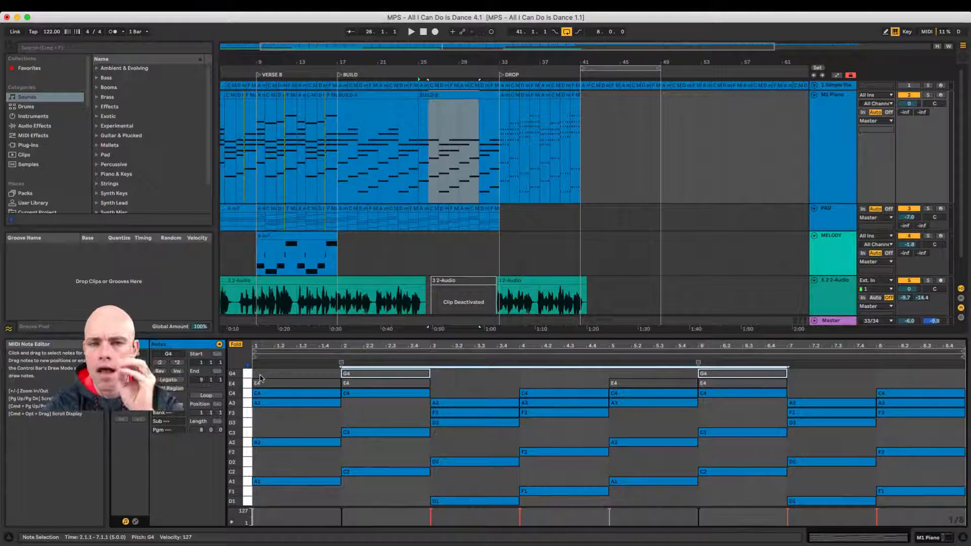
# - Play BUILD B from bar 25 and deactivate the A3 notes in clip bars 3 and 7 and the C4 notes in bars 4 and 8
pyautogui.click(415, 178)
pyautogui.press('space')
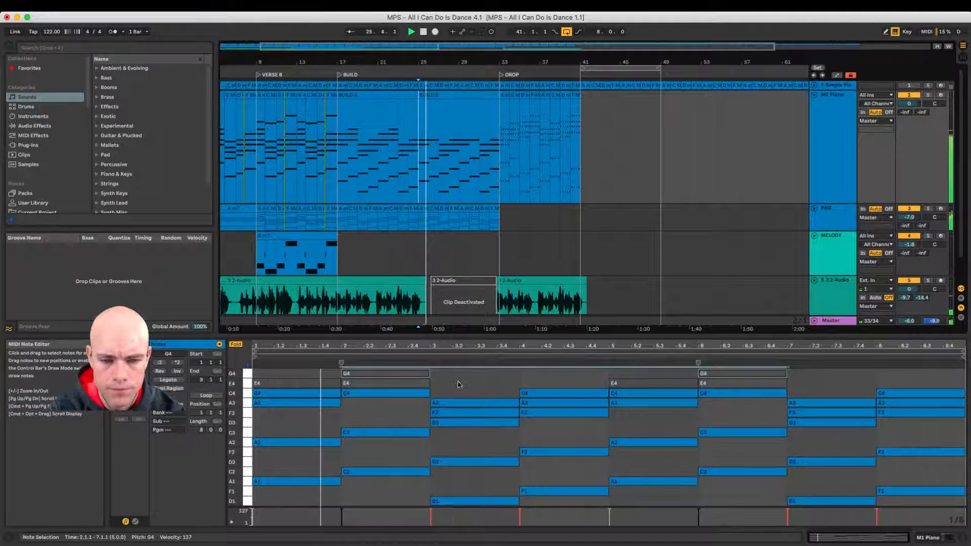
pyautogui.click(475, 402)
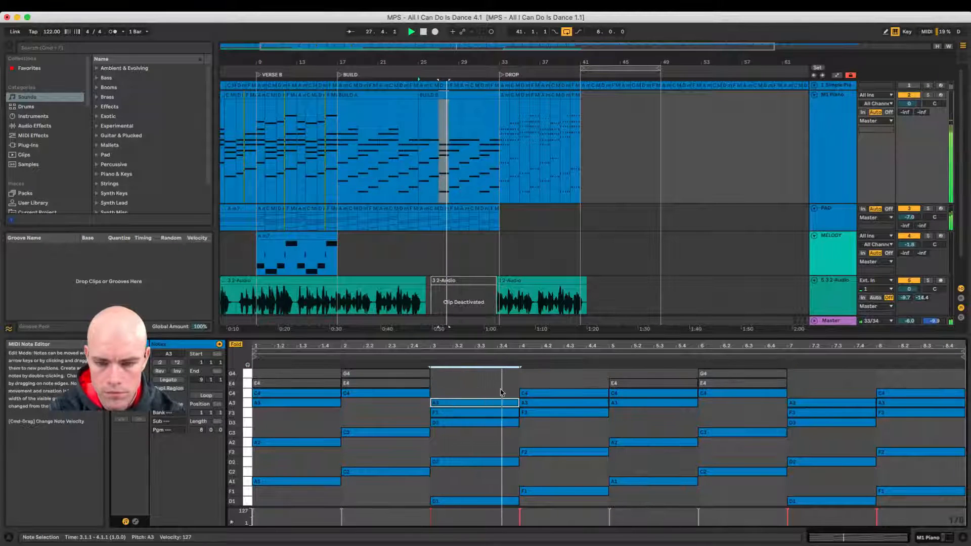
pyautogui.press('0')
pyautogui.click(580, 393)
pyautogui.press('0')
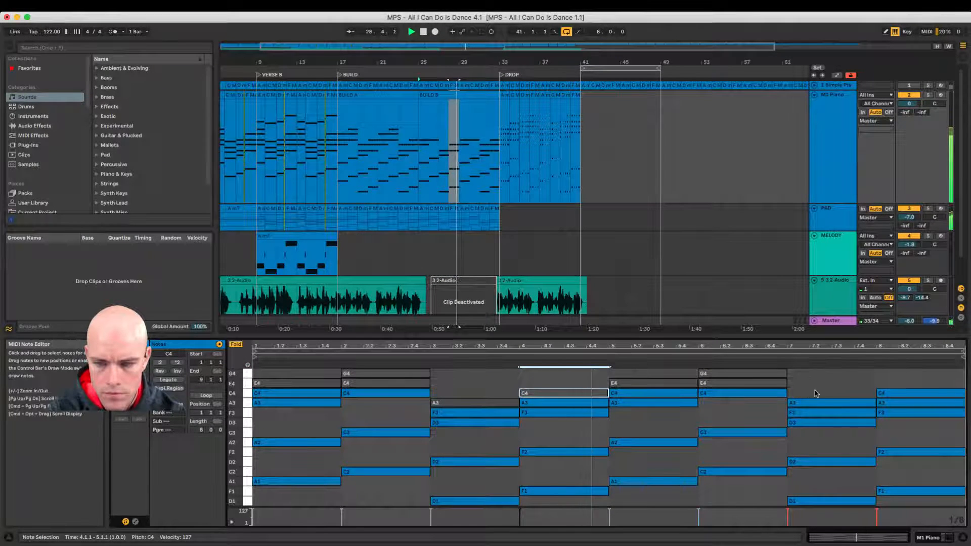
pyautogui.click(830, 402)
pyautogui.press('0')
pyautogui.click(891, 396)
pyautogui.press('0')
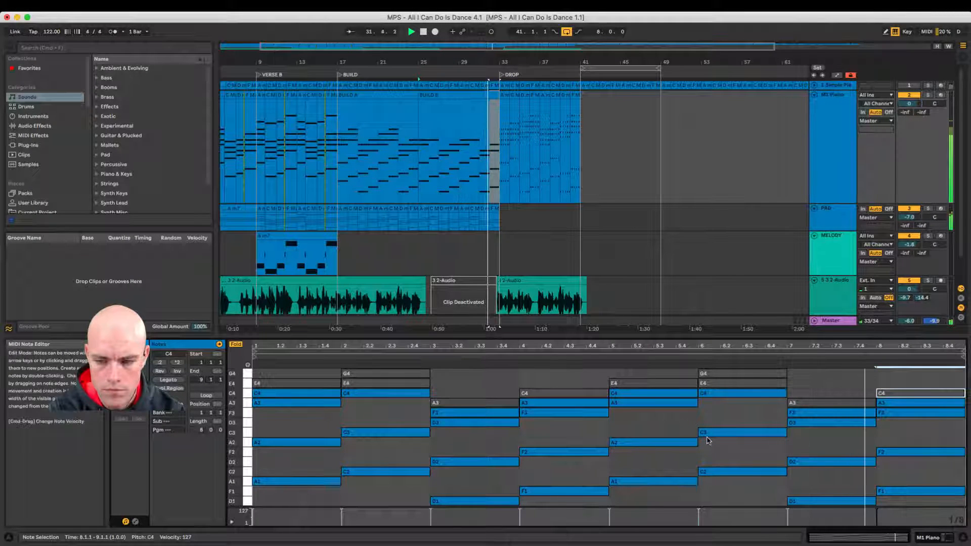
pyautogui.press('space')
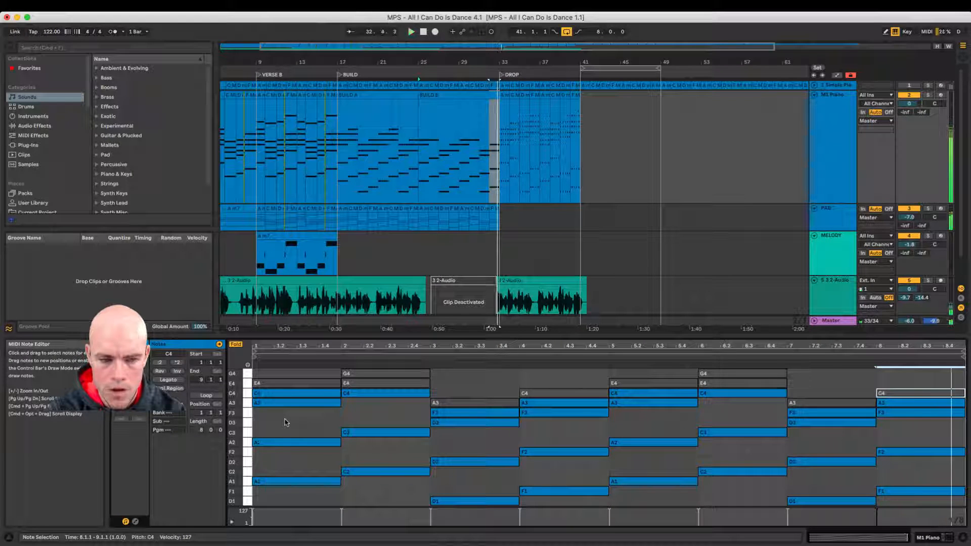
# - Deactivate all C4 notes in the BUILD B clip and the F3 notes in clip bars 3, 4, 7 and 8 while auditioning it
pyautogui.click(248, 395)
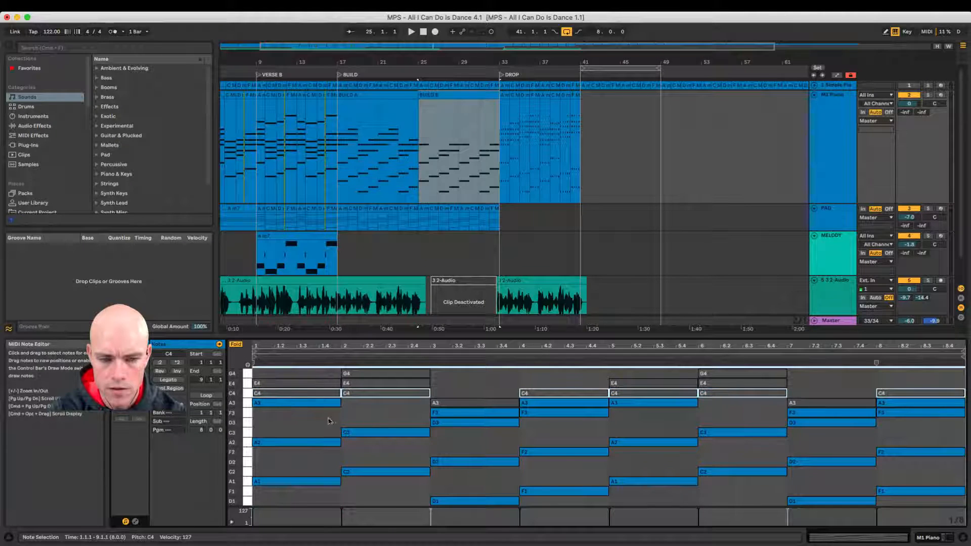
pyautogui.press('space')
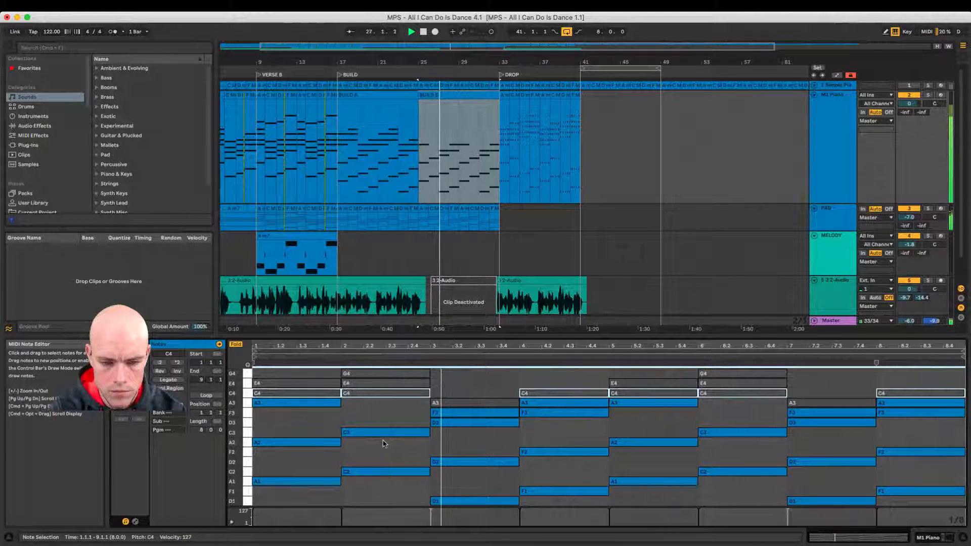
pyautogui.click(454, 414)
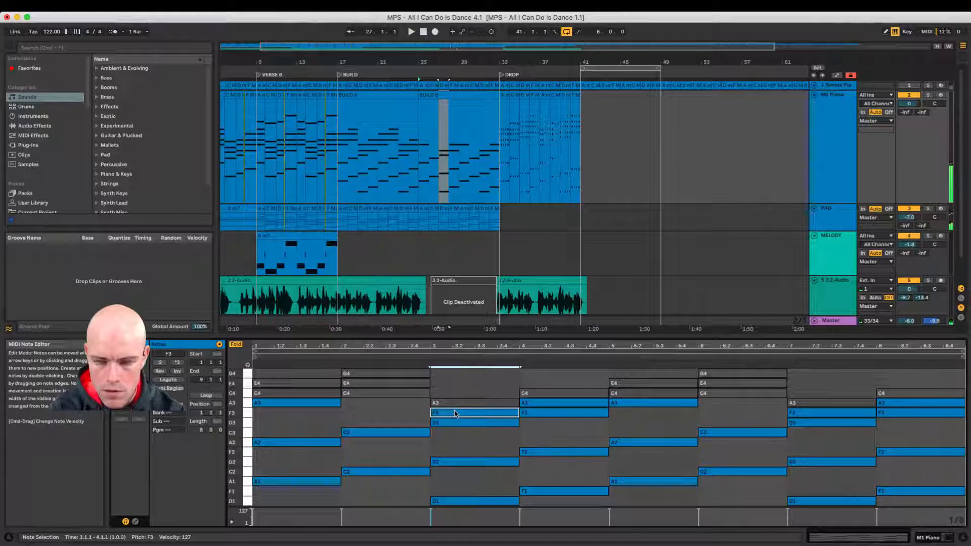
pyautogui.click(543, 415)
pyautogui.click(819, 416)
pyautogui.press('0')
pyautogui.click(904, 418)
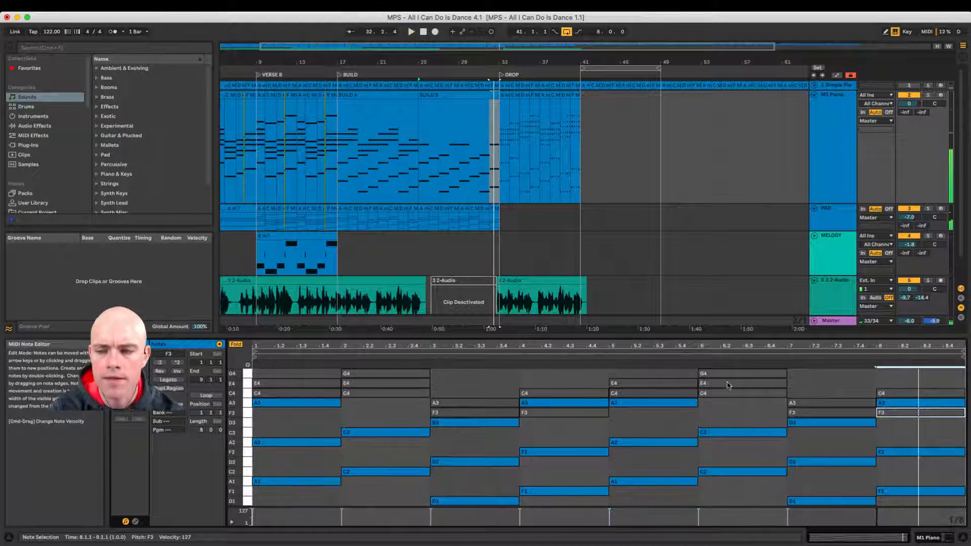
# - Play the start of the DROP from bar 33 and reduce the height of the M1 Piano track
pyautogui.press('super+Tab')
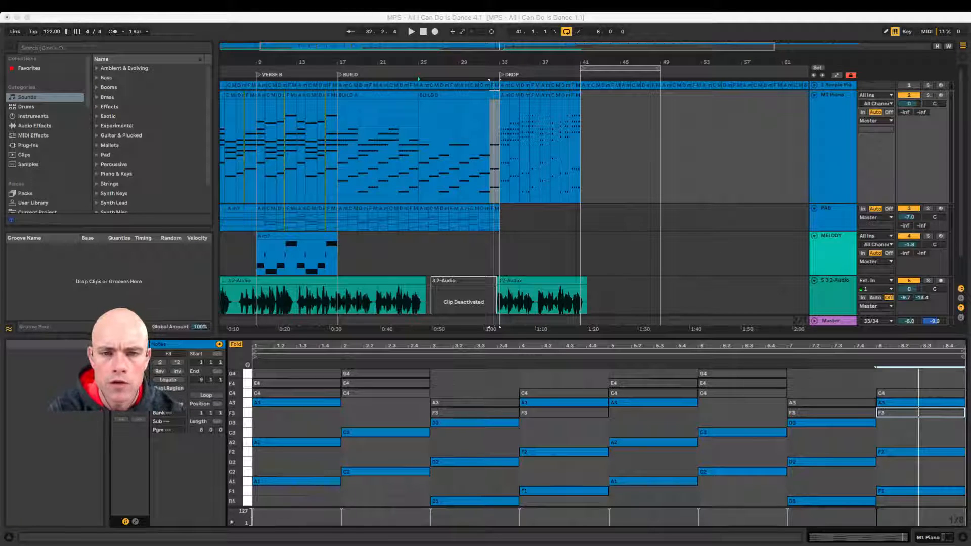
pyautogui.click(499, 144)
pyautogui.press('space')
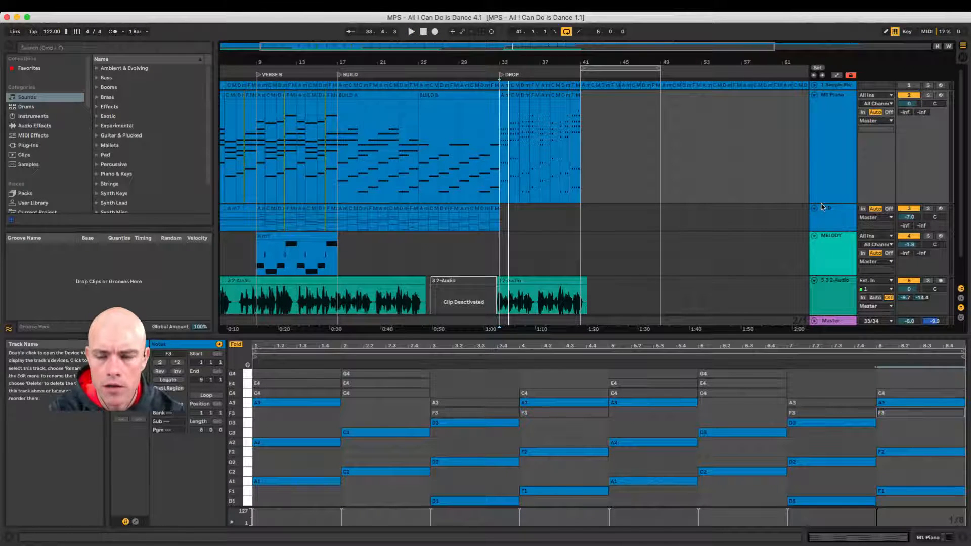
pyautogui.moveTo(821, 203); pyautogui.dragTo(820, 177)
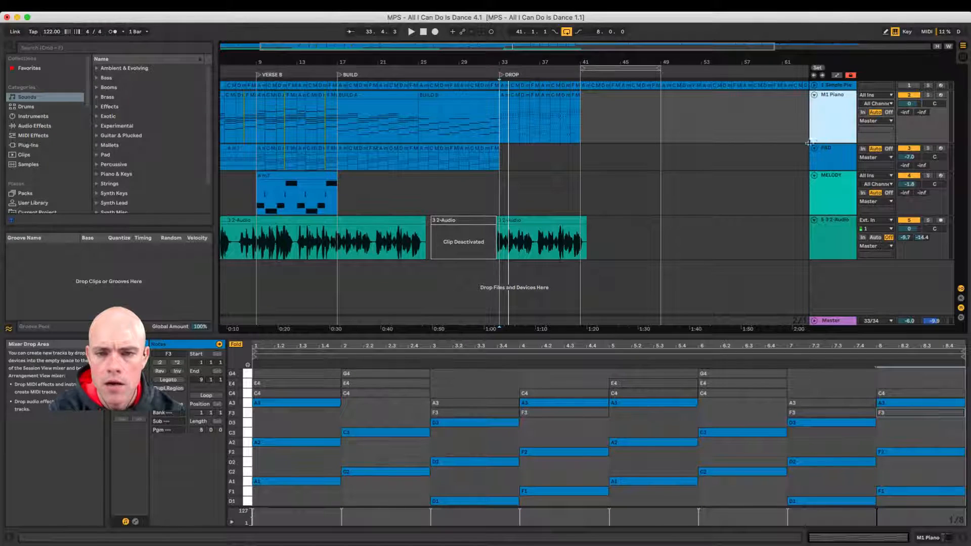
pyautogui.moveTo(500, 198); pyautogui.dragTo(581, 187)
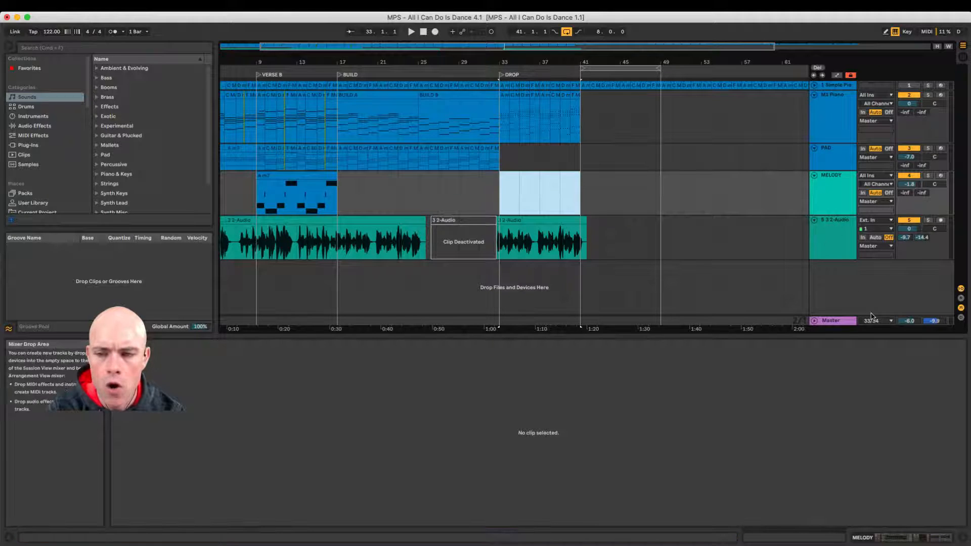
pyautogui.press('super+Tab')
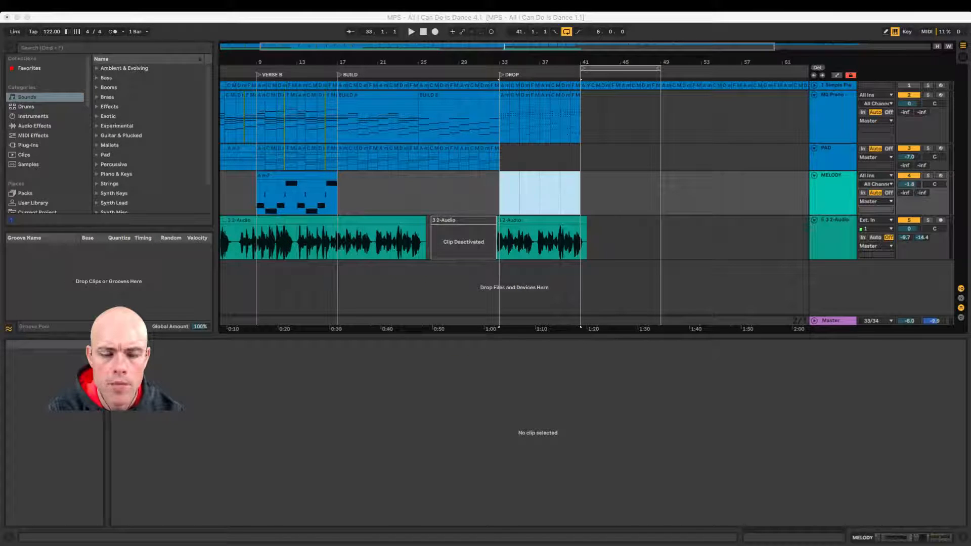
pyautogui.rightClick(691, 178)
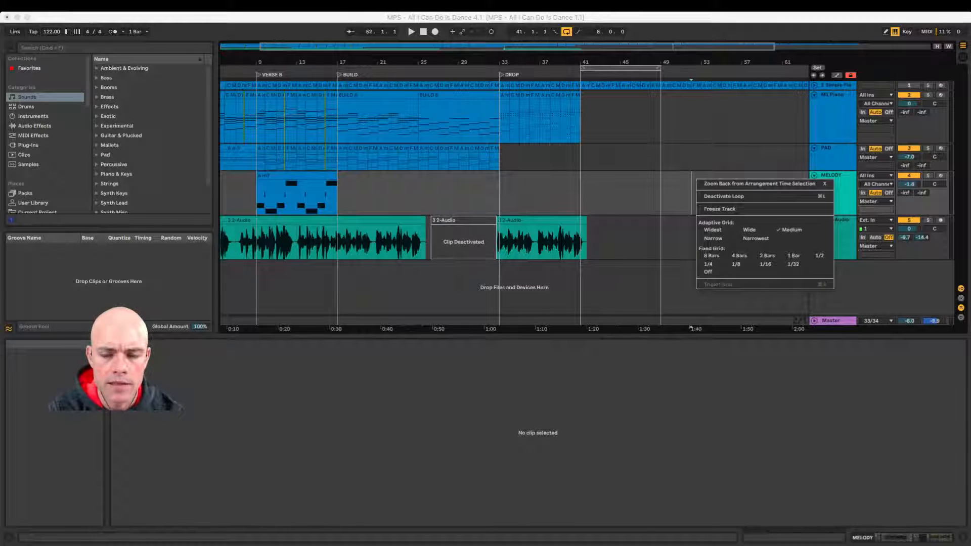
pyautogui.click(523, 191)
pyautogui.click(499, 186)
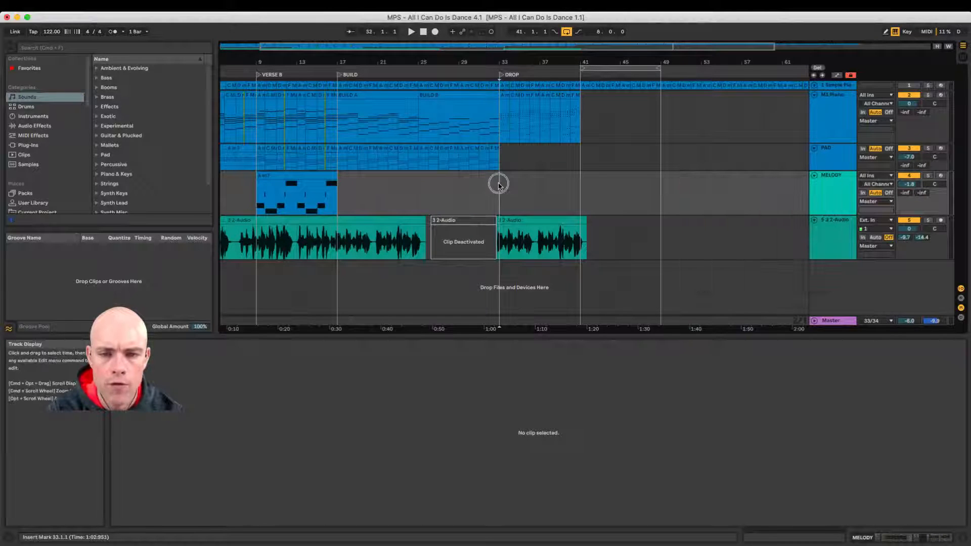
# - Insert a new audio track and move it directly below the M1 Piano track
pyautogui.click(825, 224)
pyautogui.press('super+t')
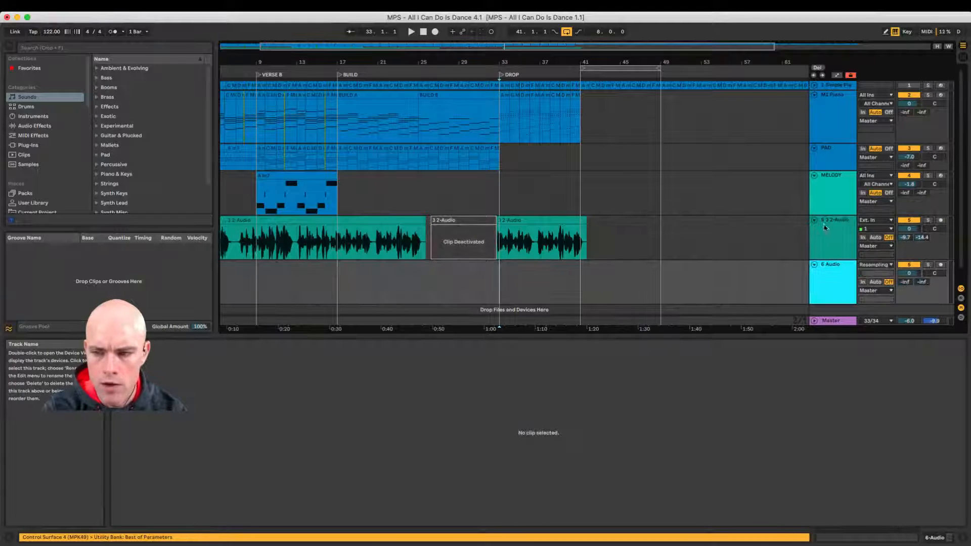
pyautogui.click(874, 266)
pyautogui.click(830, 269)
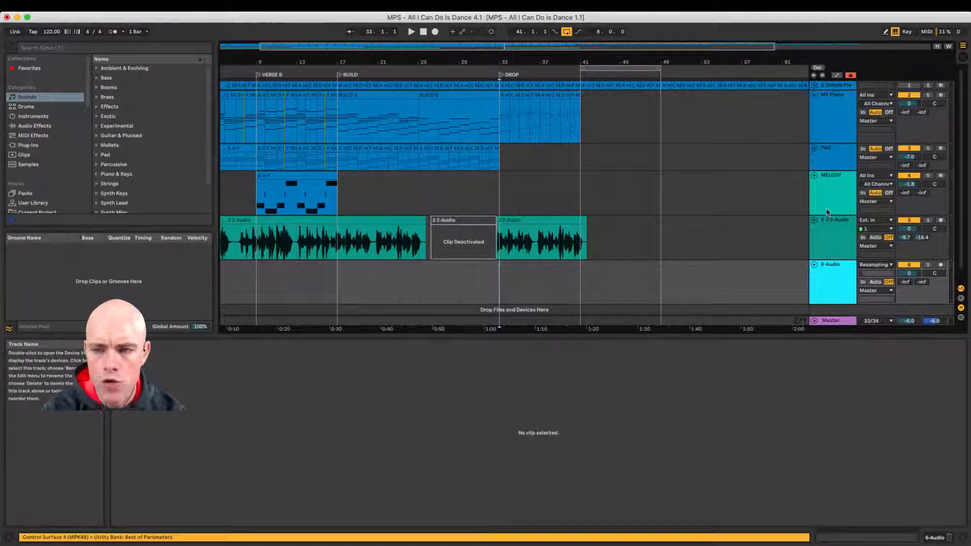
pyautogui.moveTo(835, 268); pyautogui.dragTo(834, 155)
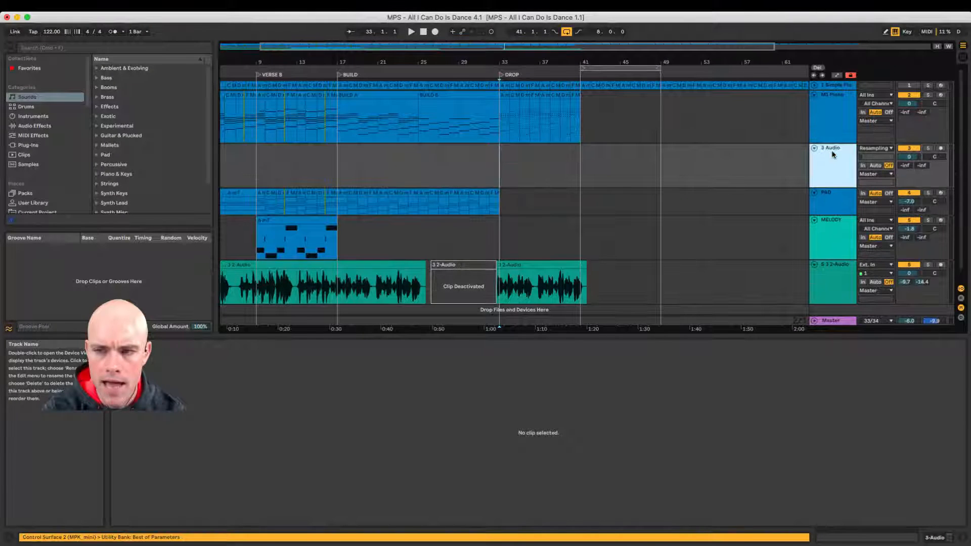
# - Set the new audio track's input to Ext. In, channel 1, and its monitoring to In
pyautogui.click(875, 150)
pyautogui.click(876, 158)
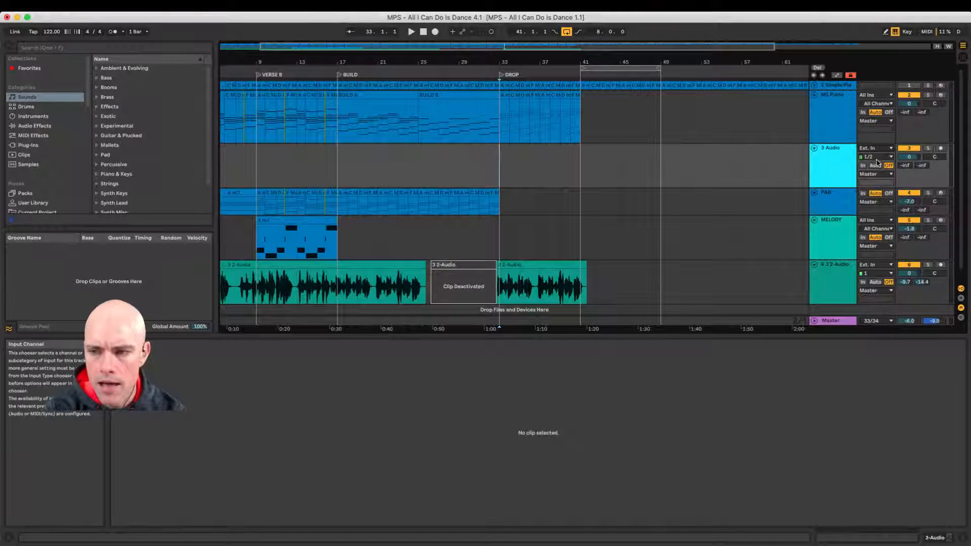
pyautogui.click(879, 158)
pyautogui.click(876, 170)
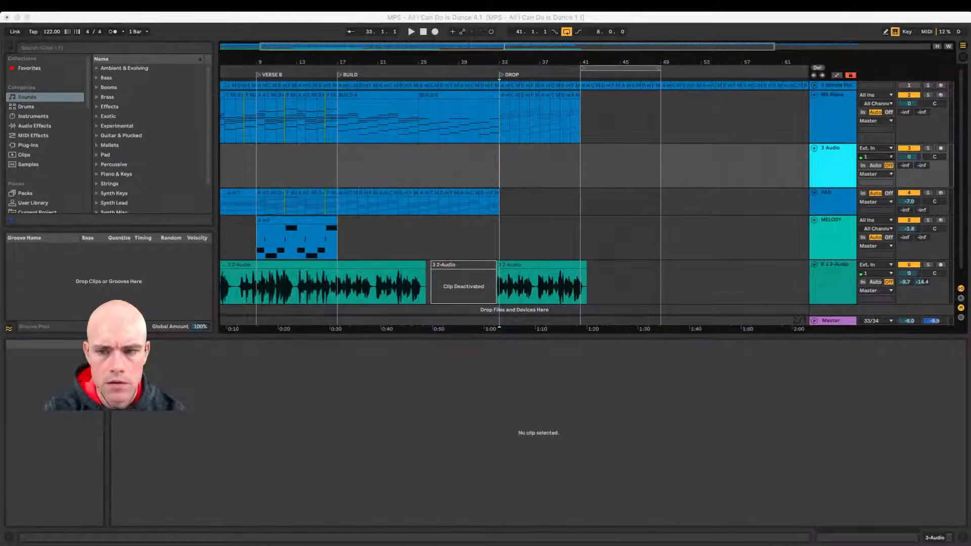
pyautogui.click(750, 176)
pyautogui.click(863, 165)
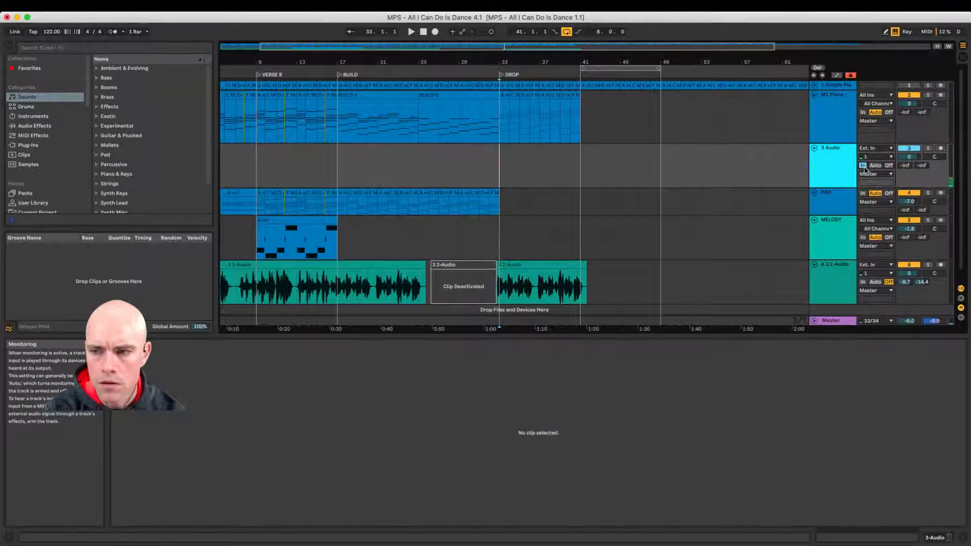
pyautogui.press('super+Tab')
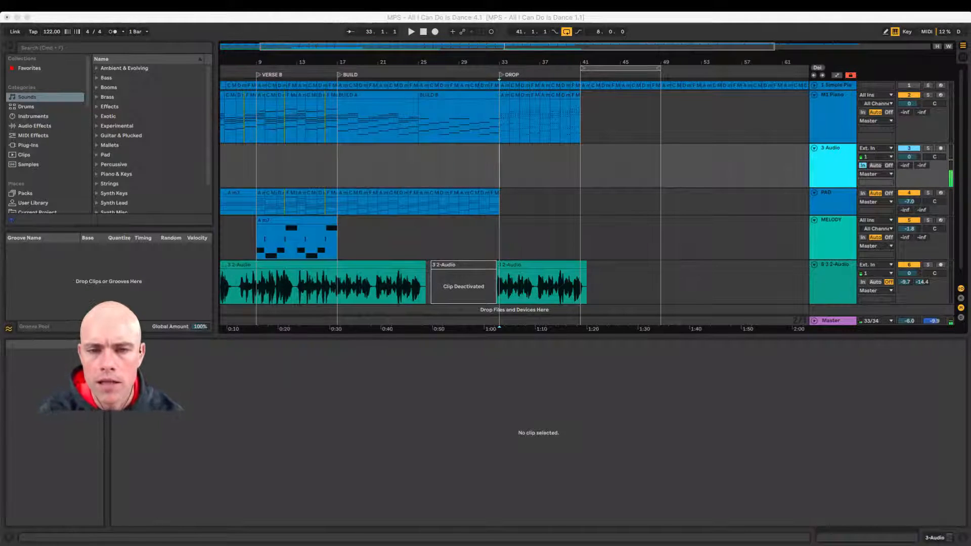
pyautogui.moveTo(503, 152); pyautogui.dragTo(581, 115)
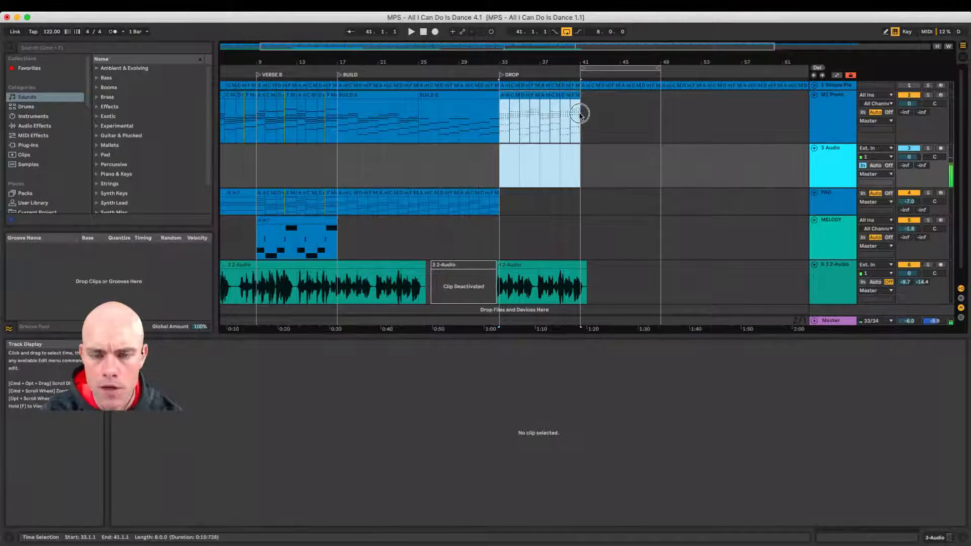
pyautogui.press('Delete')
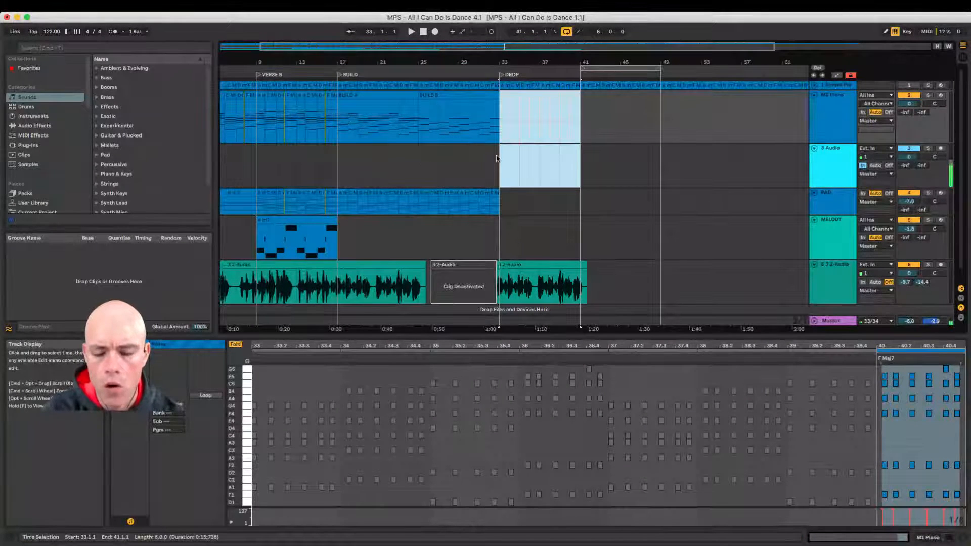
pyautogui.press('super+z')
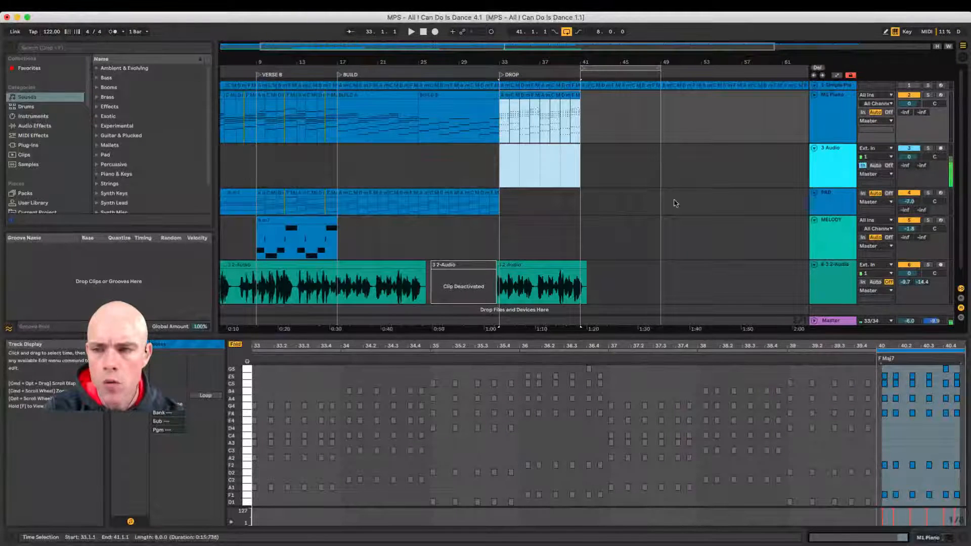
# - Arm the new audio track and try a recording from bar 25 with the metronome switched on, undoing the take
pyautogui.click(943, 150)
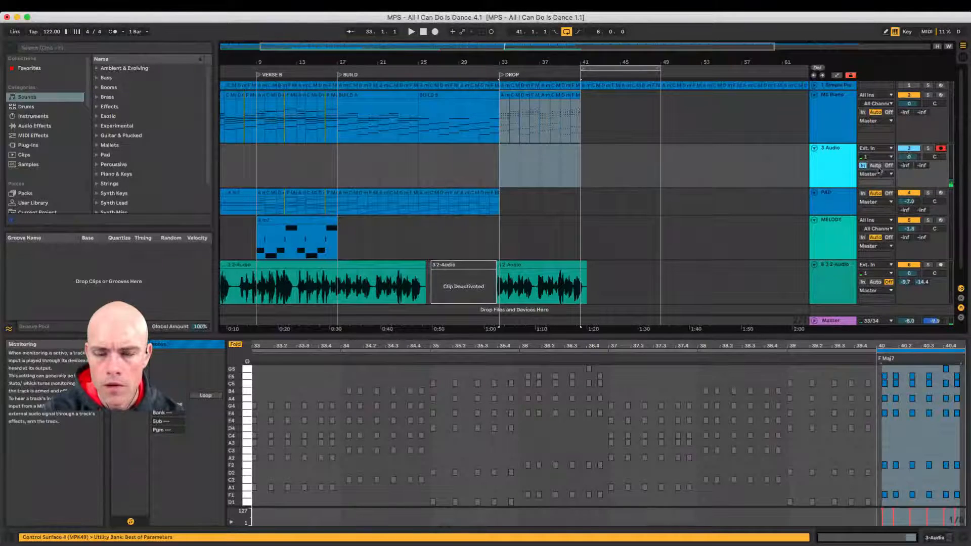
pyautogui.click(418, 174)
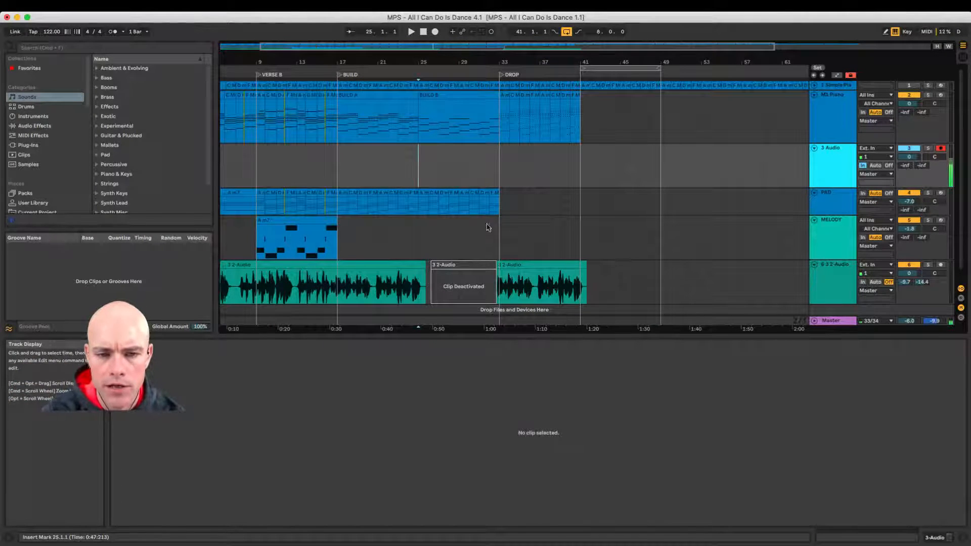
pyautogui.click(435, 33)
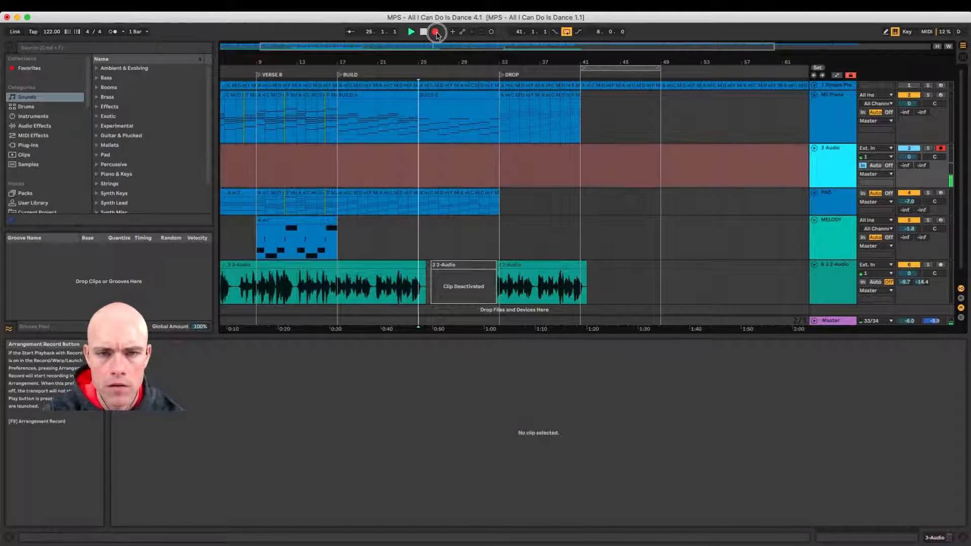
pyautogui.click(116, 32)
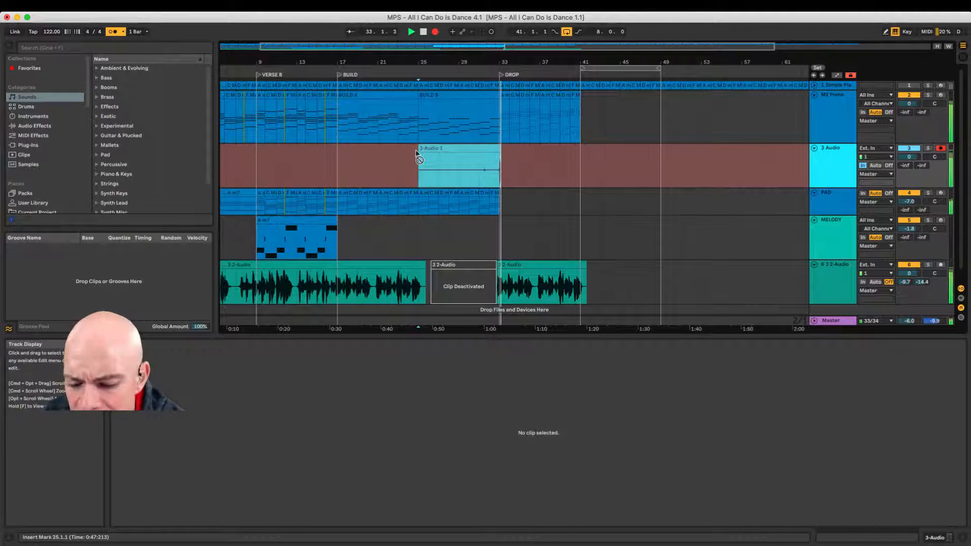
pyautogui.press('space')
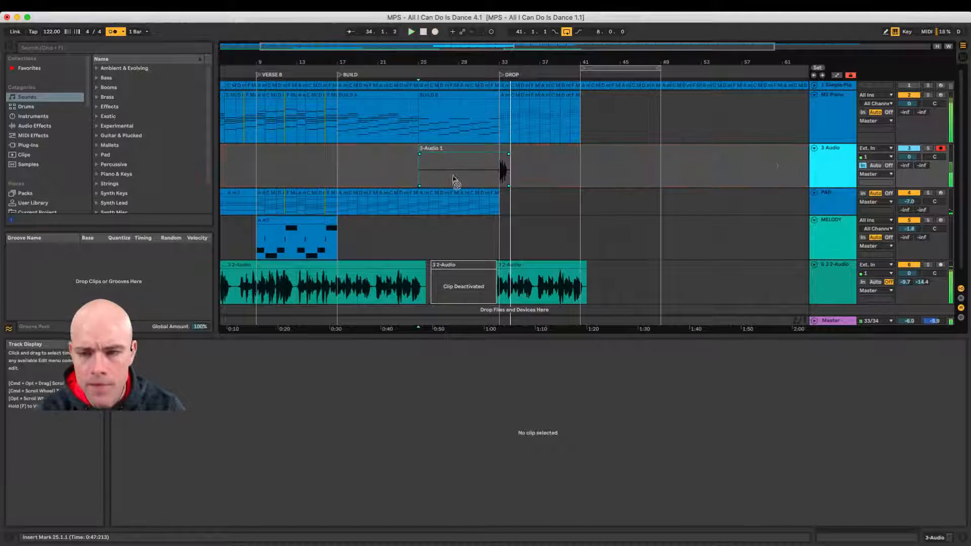
pyautogui.press('super+z')
# - Deactivate the M1 Piano clips in the DROP, from bar 33 to bar 41
pyautogui.click(580, 124)
pyautogui.moveTo(579, 123); pyautogui.dragTo(491, 134)
pyautogui.press('0')
# - Record a new take on the armed audio track from bar 25 through the end of the DROP at bar 41
pyautogui.click(459, 172)
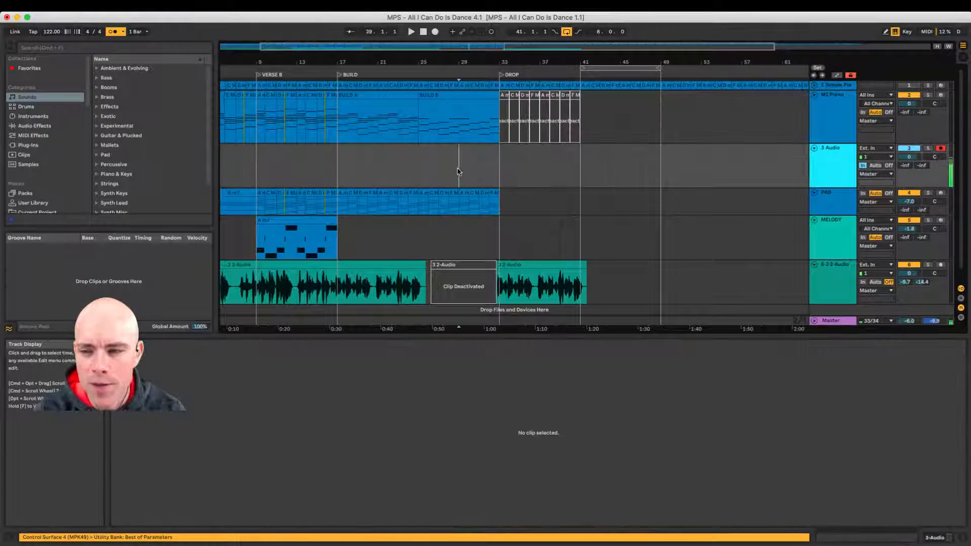
pyautogui.click(425, 169)
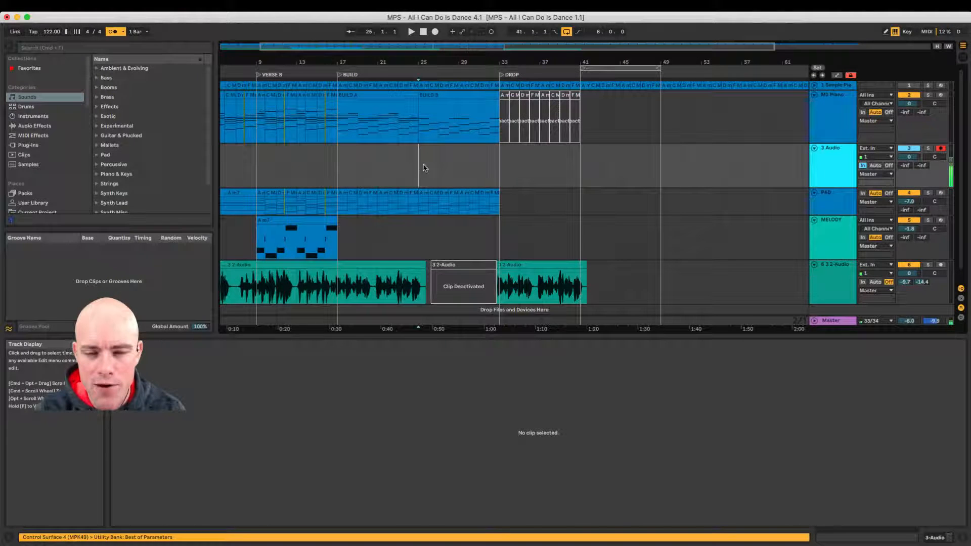
pyautogui.click(435, 32)
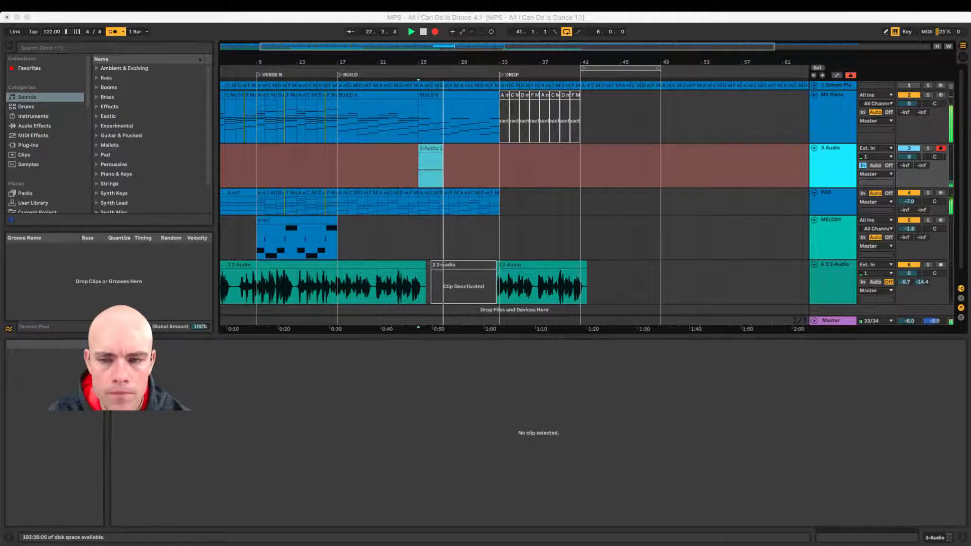
pyautogui.click(749, 196)
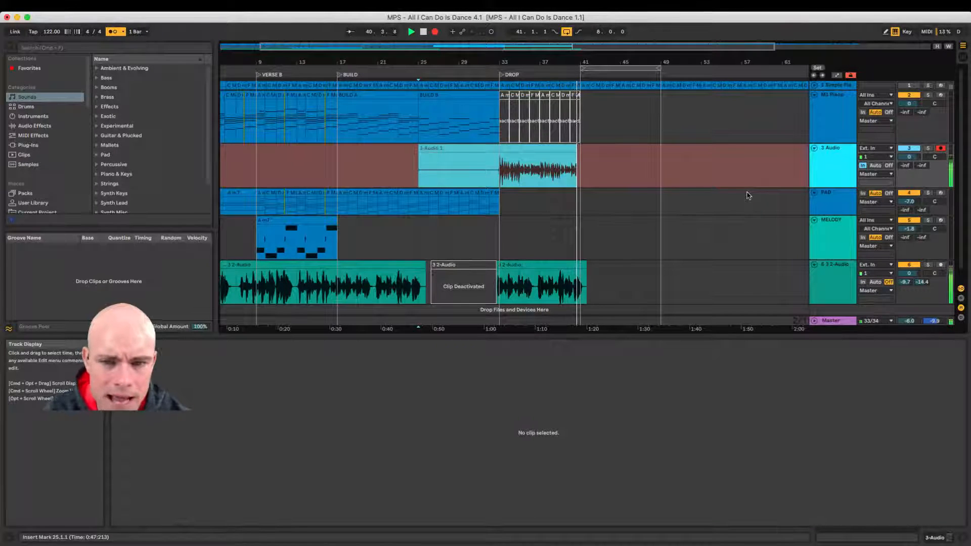
pyautogui.press('space')
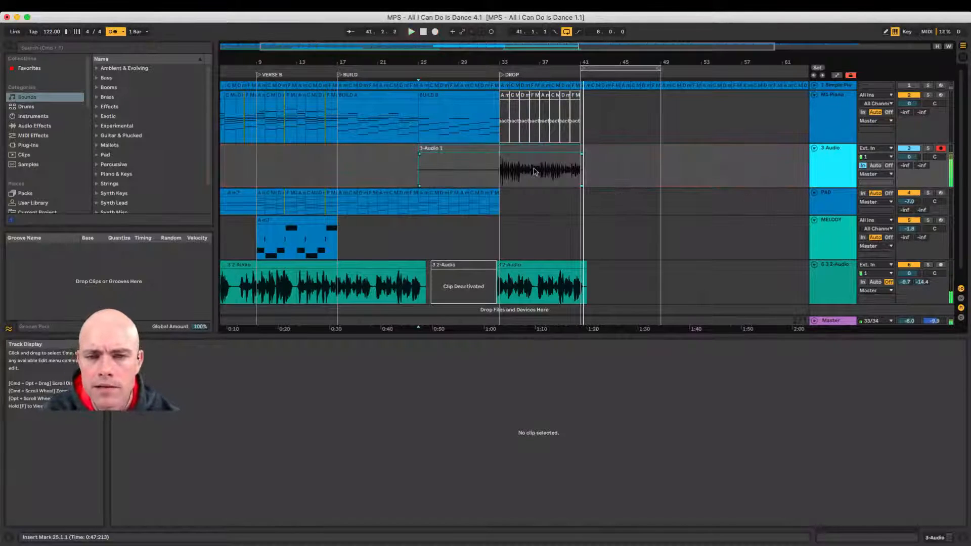
# - Trim the start of the recorded clip to bar 33 and set the audio track's monitoring to Off
pyautogui.moveTo(419, 148); pyautogui.dragTo(496, 147)
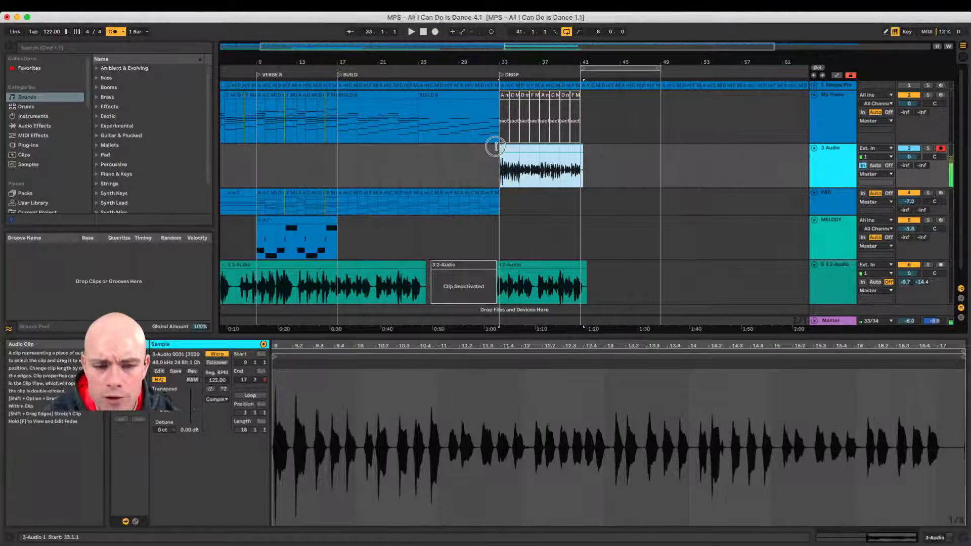
pyautogui.moveTo(516, 60); pyautogui.dragTo(516, 57)
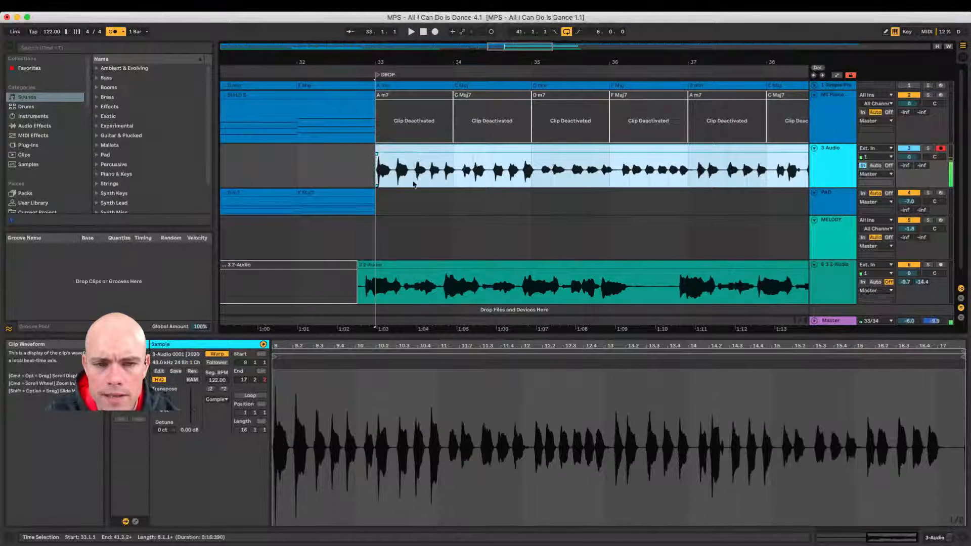
pyautogui.click(371, 175)
pyautogui.click(875, 165)
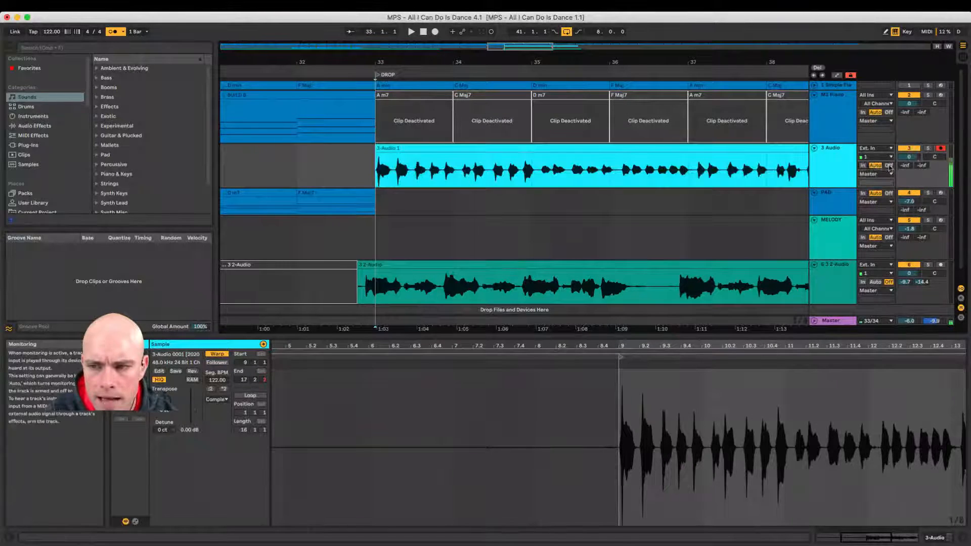
pyautogui.click(889, 167)
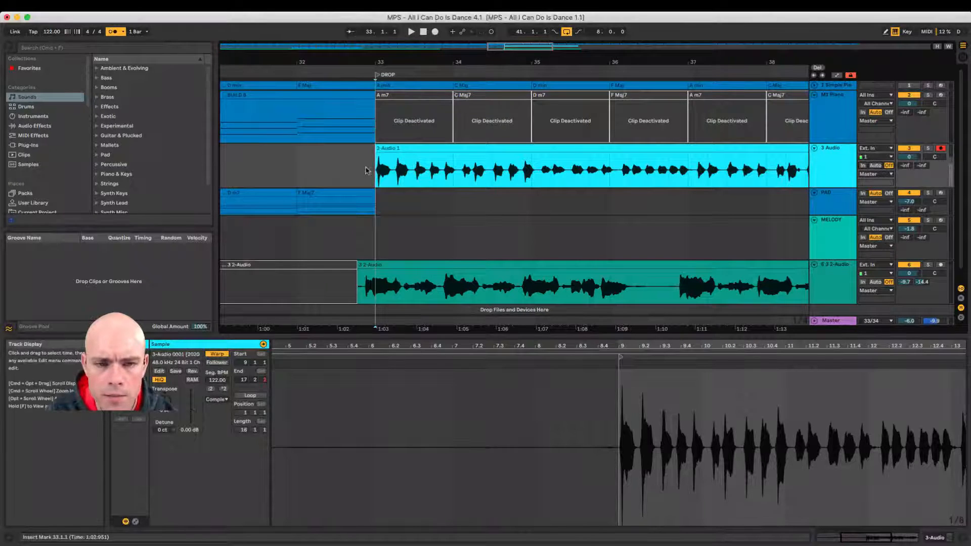
# - Play the take from the start of the DROP and check the delay compensation options
pyautogui.press('space')
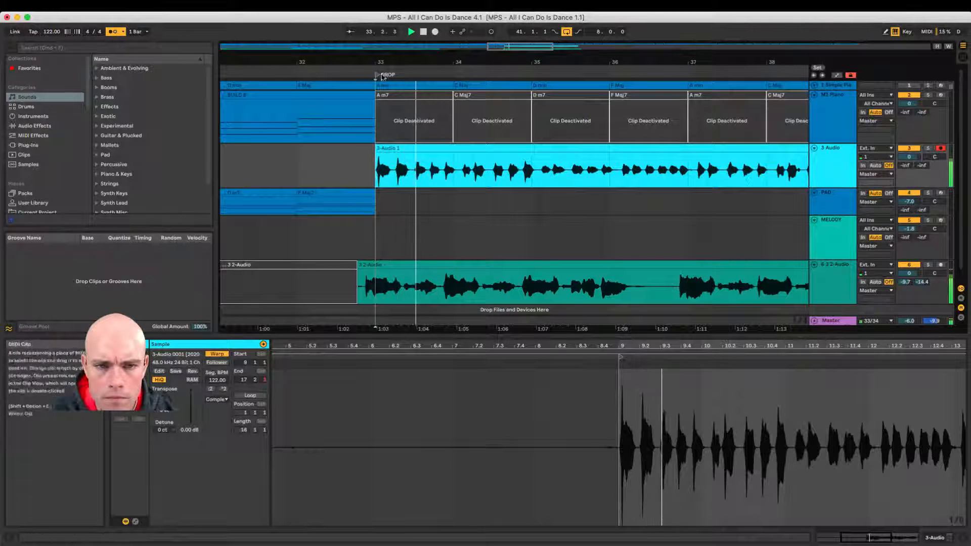
pyautogui.press('space')
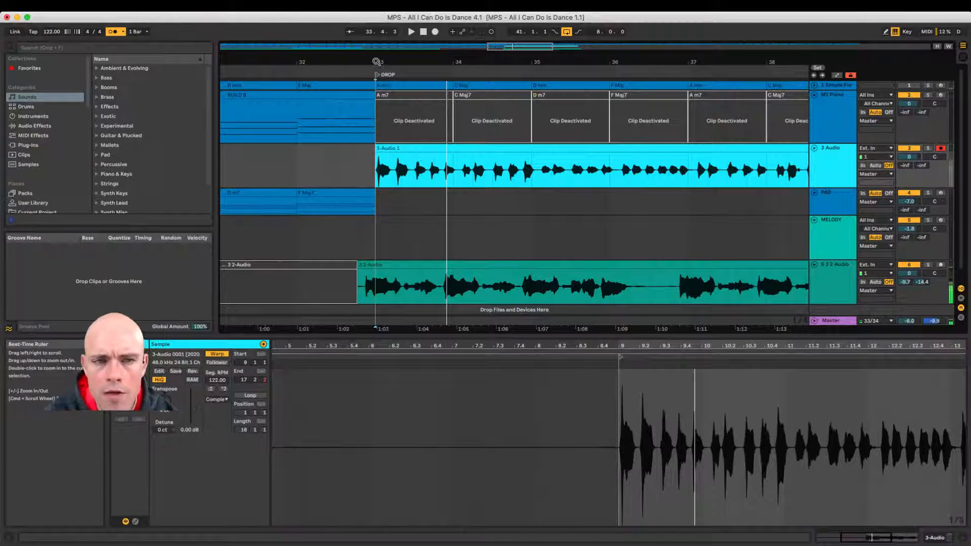
pyautogui.click(172, 5)
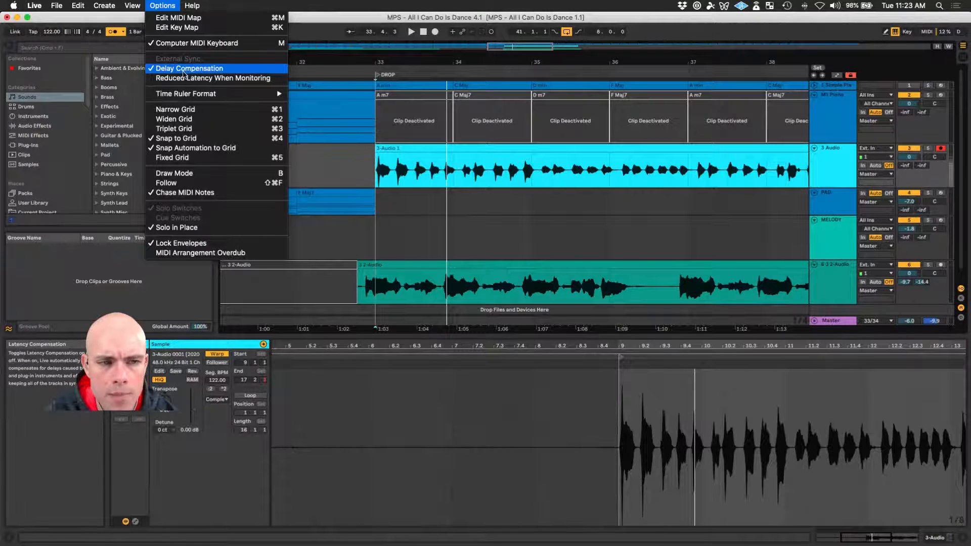
pyautogui.click(177, 6)
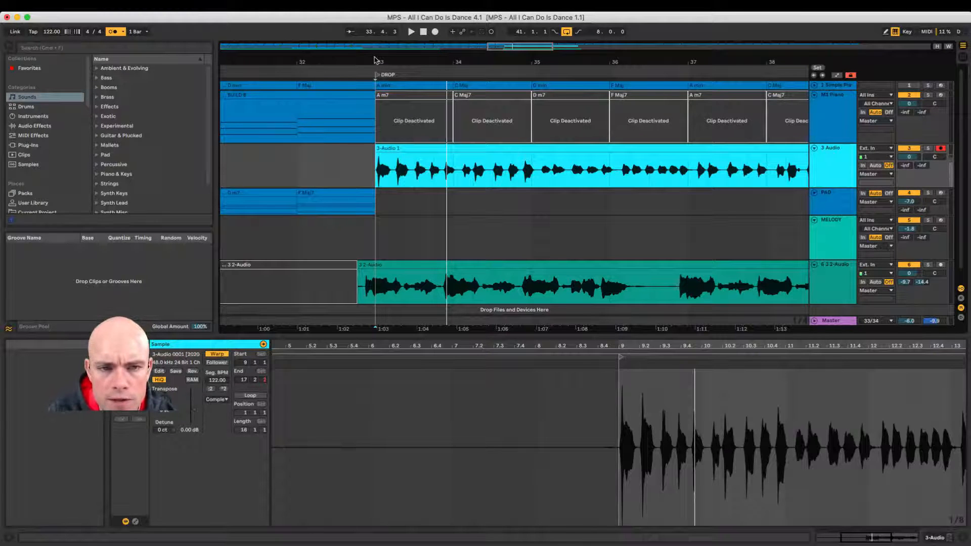
# - Examine how the take's first notes line up with bar 33, and listen through the DROP from bar 32
pyautogui.moveTo(375, 60); pyautogui.dragTo(373, 148)
pyautogui.click(343, 167)
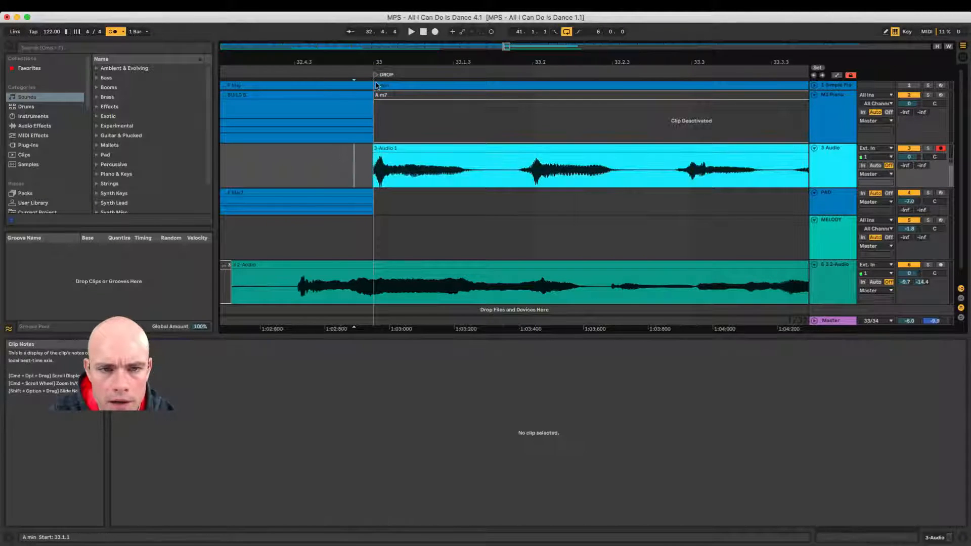
pyautogui.moveTo(371, 59)
pyautogui.mouseDown()
pyautogui.moveTo(379, 78)
pyautogui.moveTo(381, 59)
pyautogui.mouseUp()
pyautogui.click(373, 148)
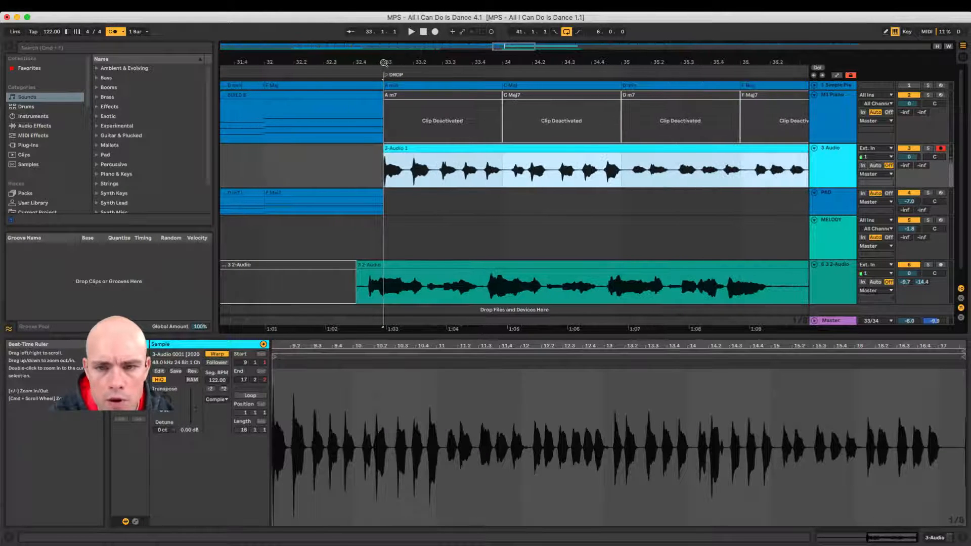
pyautogui.click(361, 175)
pyautogui.press('space')
pyautogui.click(267, 178)
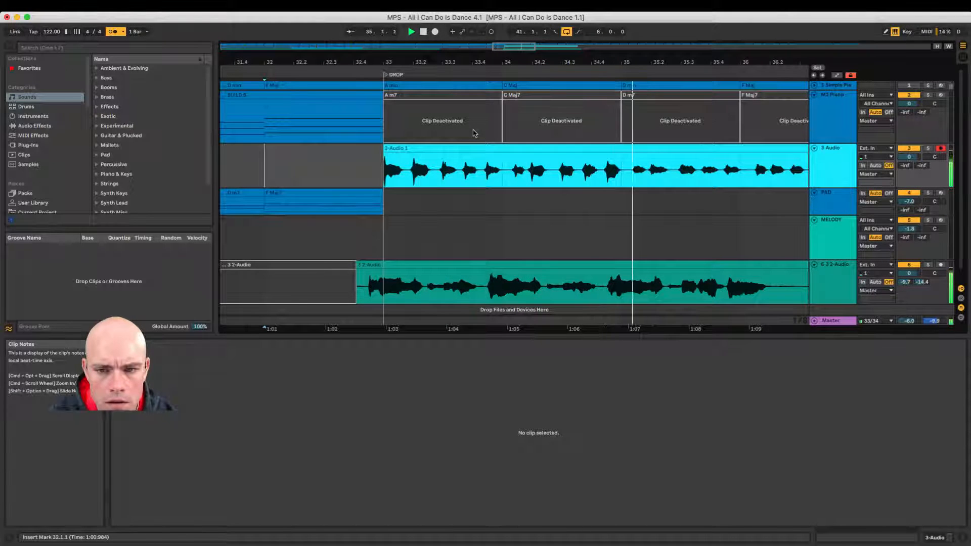
pyautogui.moveTo(614, 56); pyautogui.dragTo(426, 57)
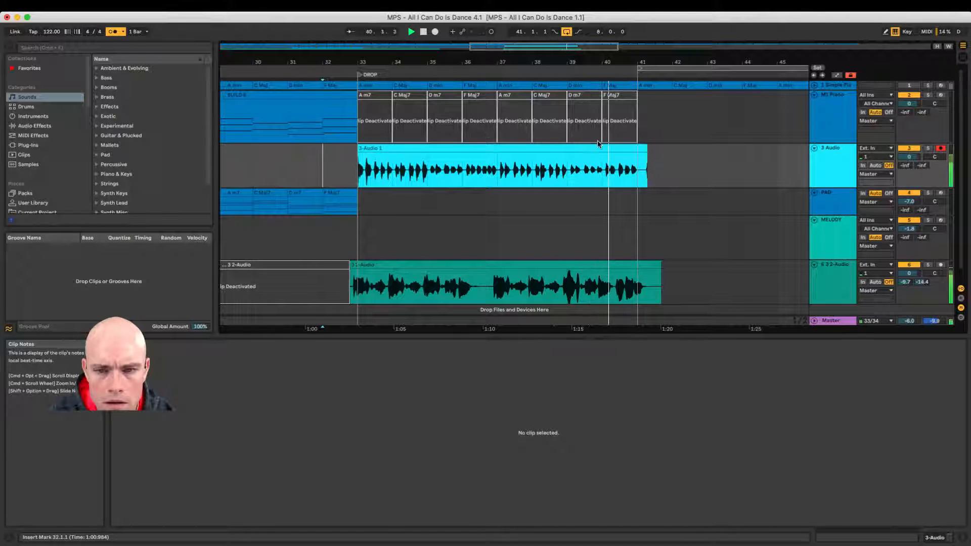
# - Stop playback and trim the end of the recorded clip to bar 41
pyautogui.click(646, 148)
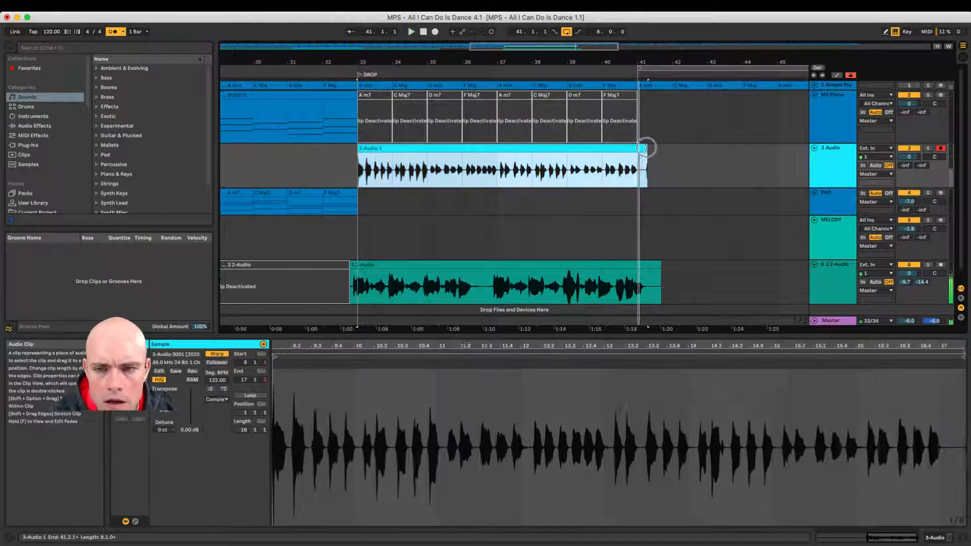
pyautogui.press('space')
pyautogui.moveTo(646, 147); pyautogui.dragTo(638, 148)
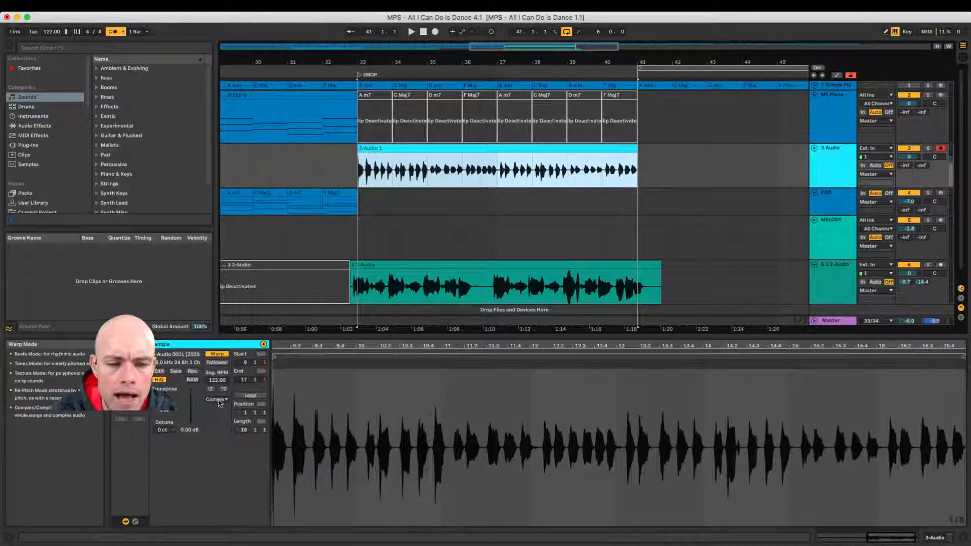
# - Search the browser for "gate" and add the Gate effect to the recorded audio track's device chain
pyautogui.click(358, 171)
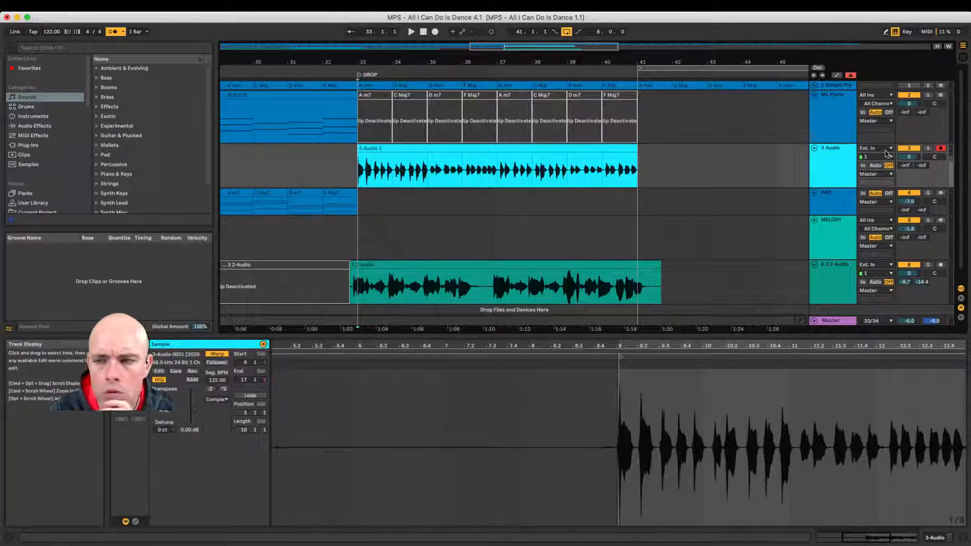
pyautogui.click(834, 152)
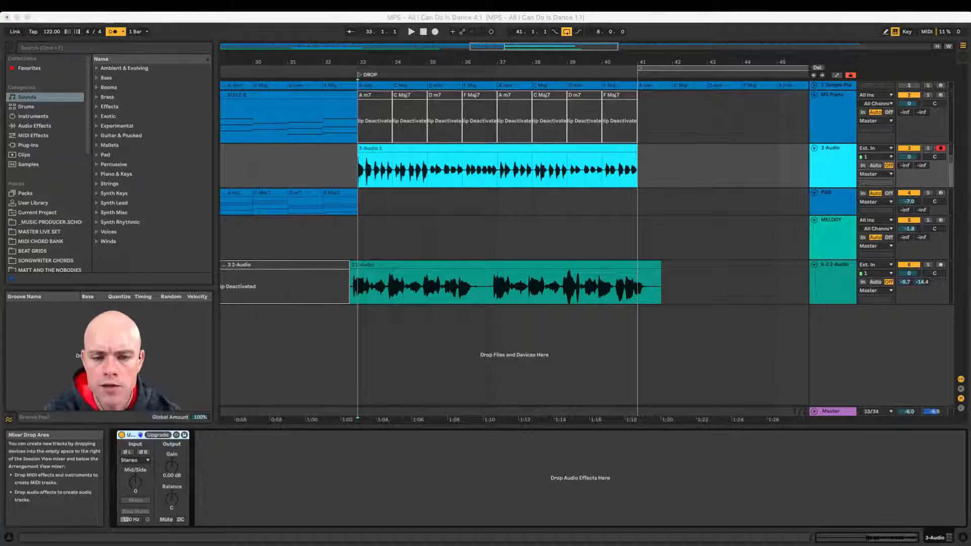
pyautogui.click(652, 168)
pyautogui.press('super+f')
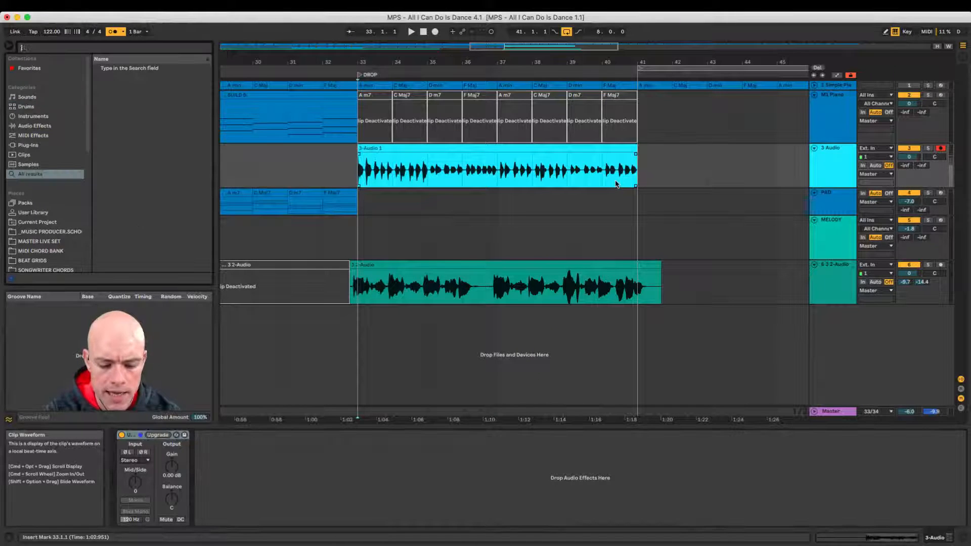
pyautogui.write('gate')
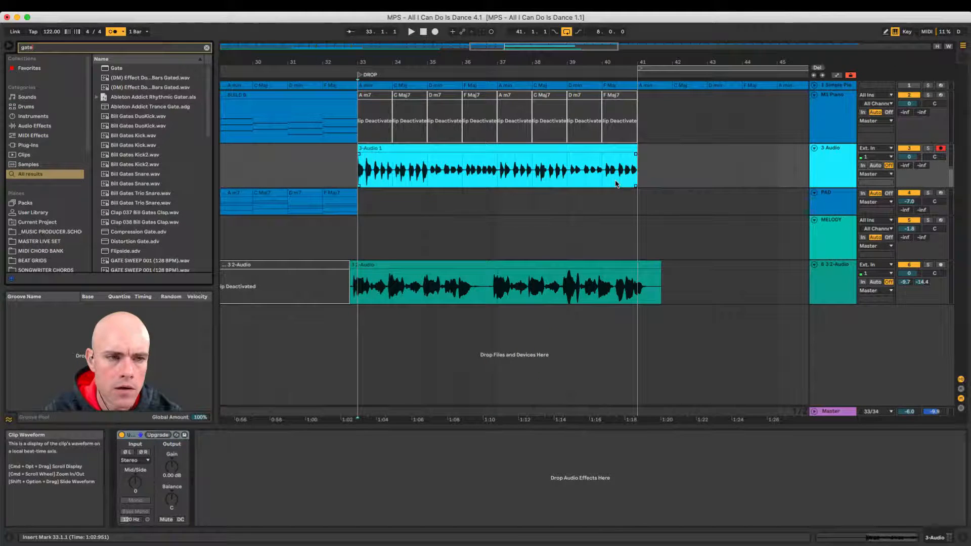
pyautogui.click(108, 69)
pyautogui.press('Return')
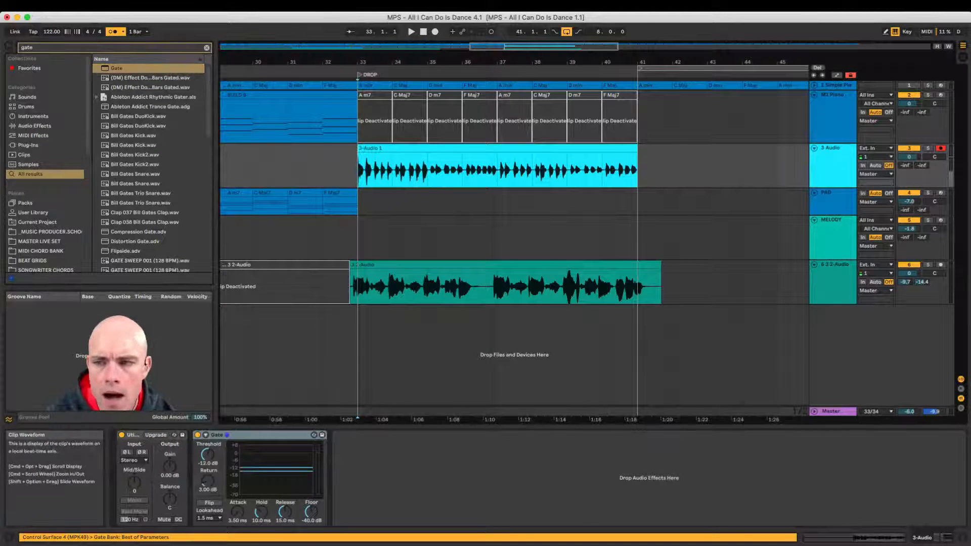
# - Solo the recorded audio track and lower the Gate's threshold to -14.0 dB while playing the DROP
pyautogui.click(929, 149)
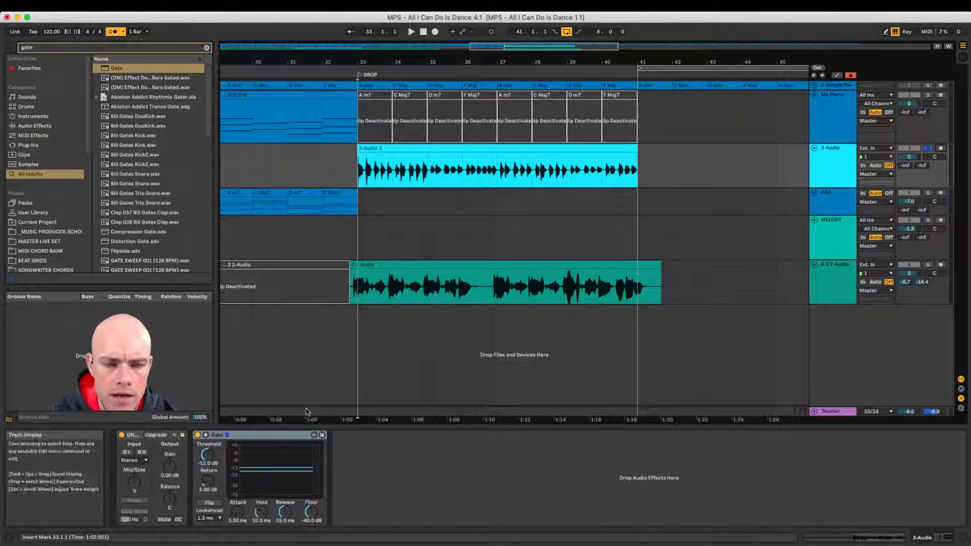
pyautogui.press('space')
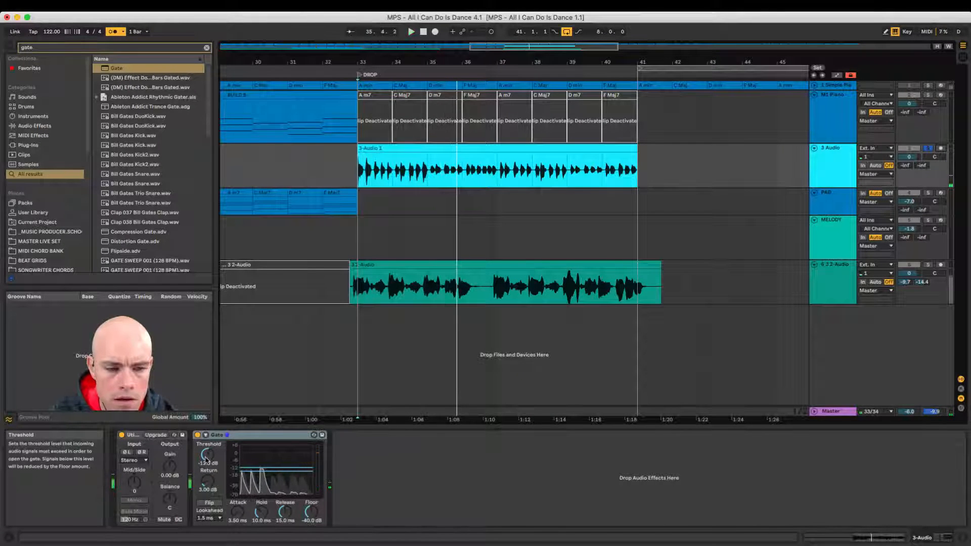
pyautogui.press('space')
pyautogui.moveTo(206, 459); pyautogui.dragTo(206, 460)
pyautogui.press('space')
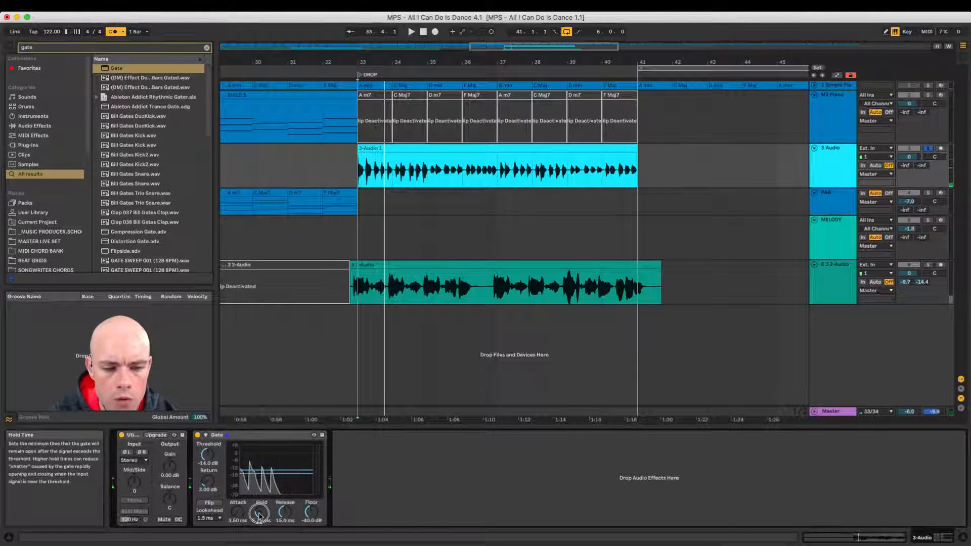
# - Set the Gate's hold to 1.50 ms and its release to 145 ms, replaying the take from bar 33
pyautogui.moveTo(259, 514)
pyautogui.mouseDown()
pyautogui.moveTo(282, 517)
pyautogui.moveTo(258, 519)
pyautogui.mouseUp()
pyautogui.press('space')
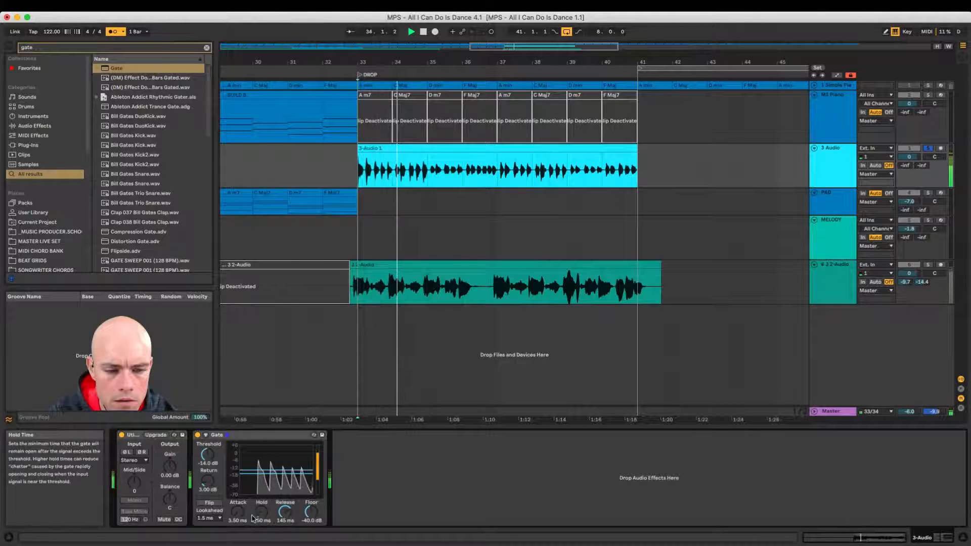
pyautogui.press('space')
pyautogui.press('space')
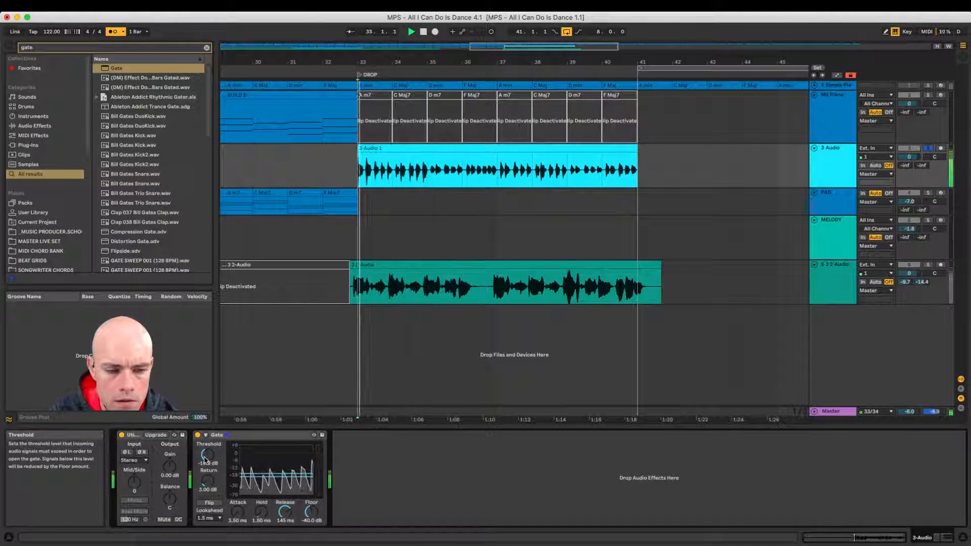
# - Fine-tune the Gate during playback, setting the threshold to -15.0 dB and the attack to 0.02 ms
pyautogui.moveTo(210, 462); pyautogui.dragTo(210, 460)
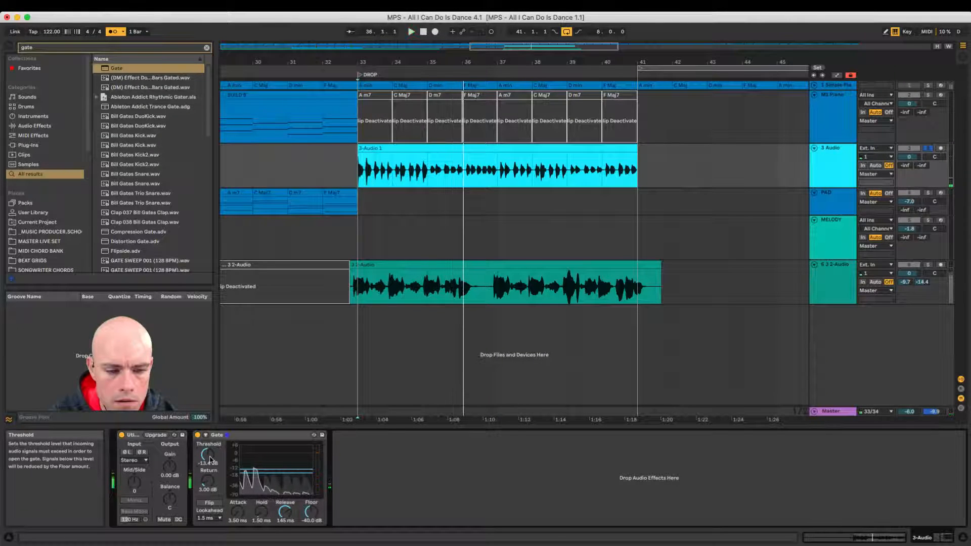
pyautogui.press('space')
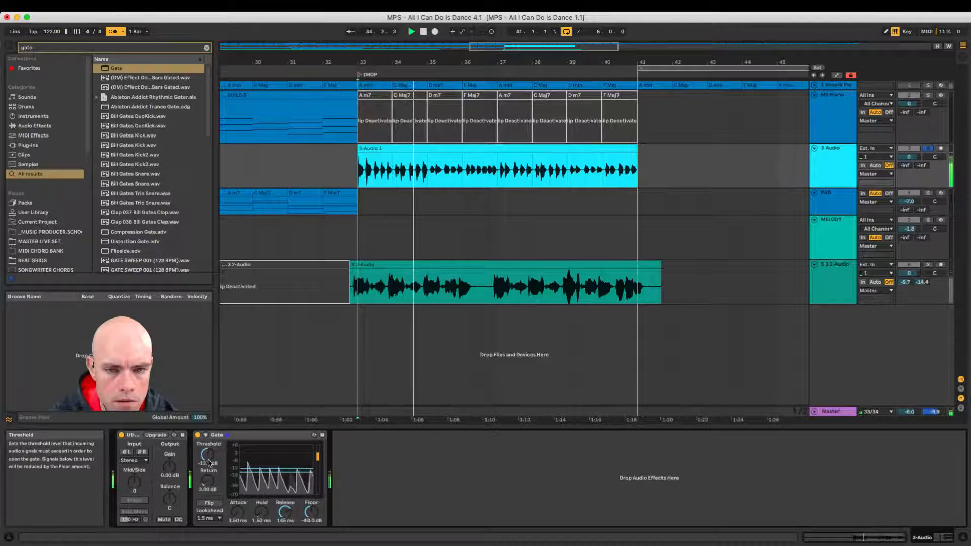
pyautogui.moveTo(208, 463); pyautogui.dragTo(208, 473)
pyautogui.press('space')
pyautogui.press('space')
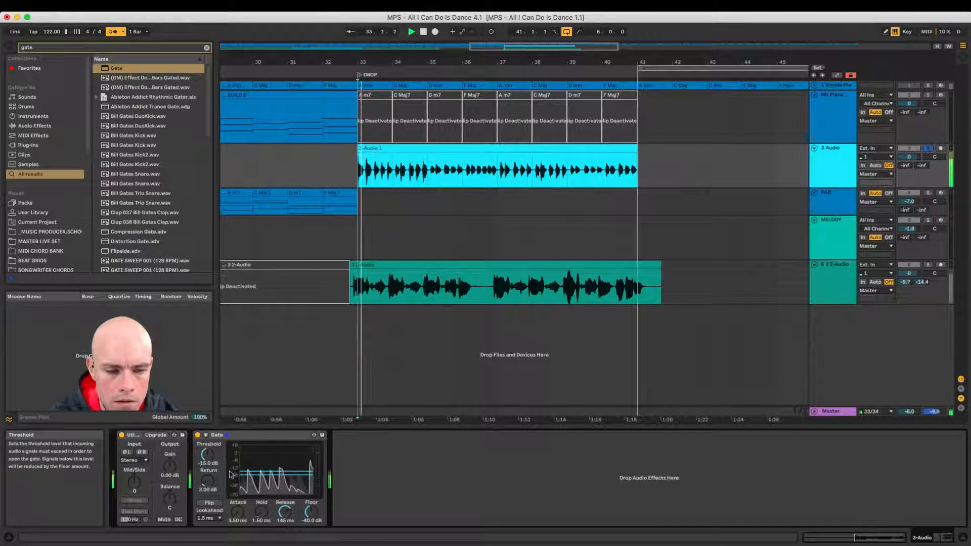
pyautogui.moveTo(237, 508); pyautogui.dragTo(236, 523)
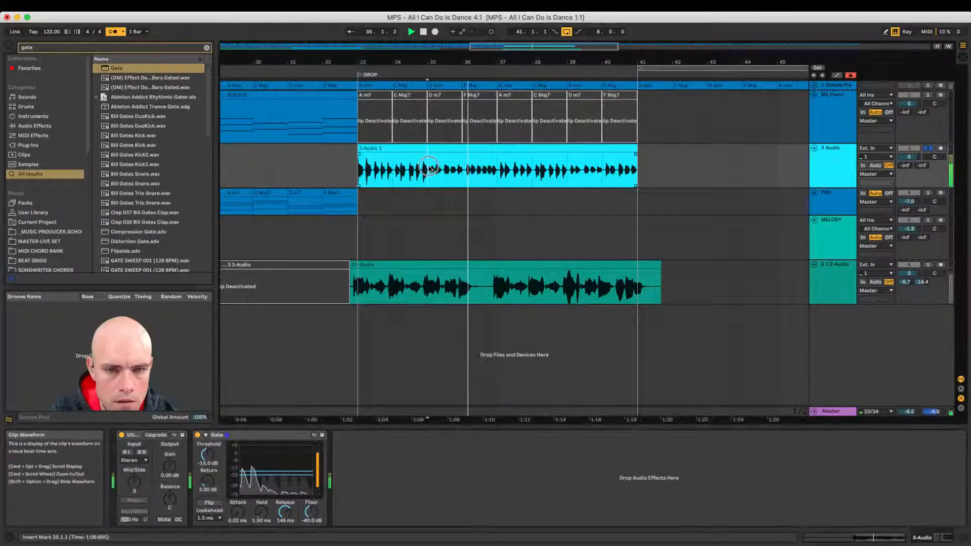
# - Split bars 35 to 37 of the take into a separate clip and raise that clip's gain to 4.19 dB
pyautogui.moveTo(431, 171); pyautogui.dragTo(495, 158)
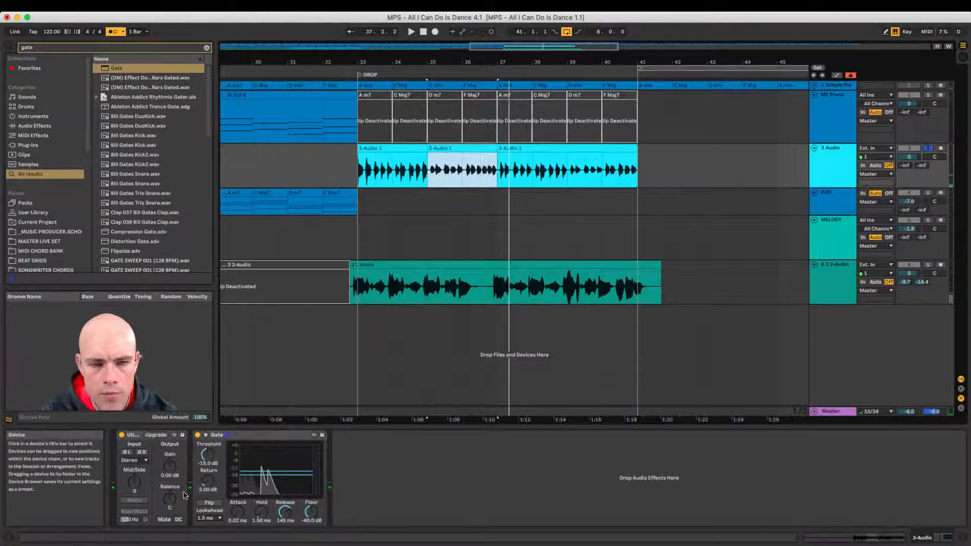
pyautogui.hotkey('shift', 'Tab')
pyautogui.moveTo(185, 412); pyautogui.dragTo(184, 410)
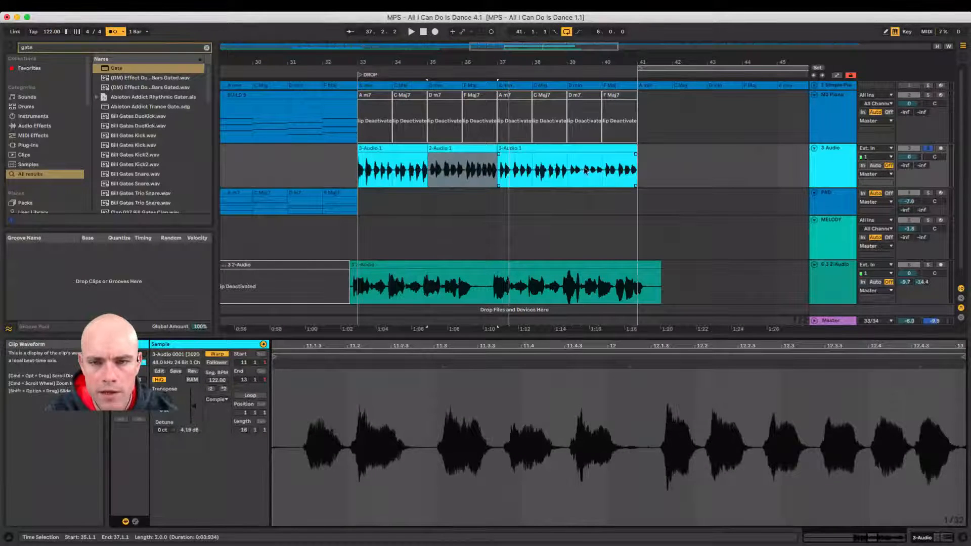
# - Split bar 39 of the take into its own clip and raise that clip's gain
pyautogui.moveTo(570, 162); pyautogui.dragTo(603, 157)
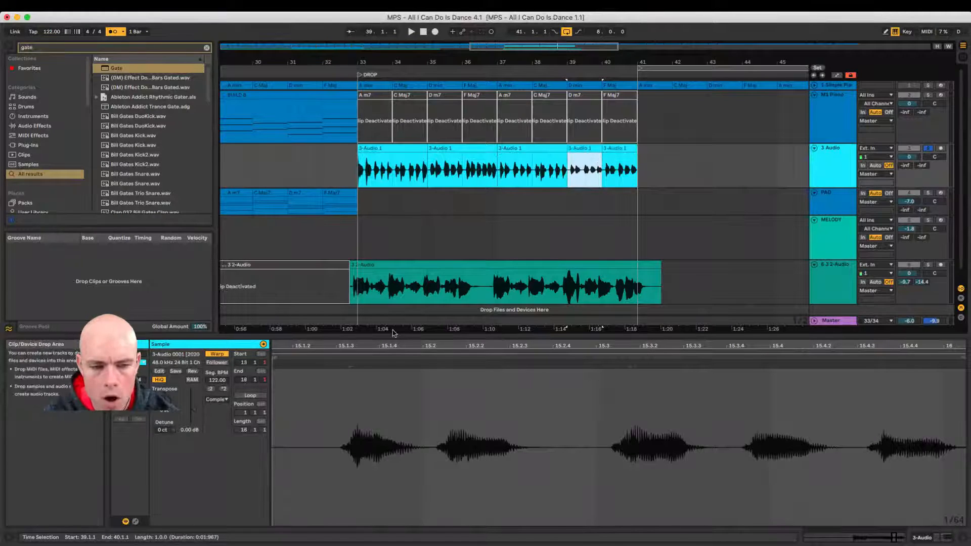
pyautogui.press('super+e')
pyautogui.moveTo(183, 405); pyautogui.dragTo(183, 408)
# - Play the take from bar 33 and set the Gate's release to 24.0 ms
pyautogui.click(379, 172)
pyautogui.press('space')
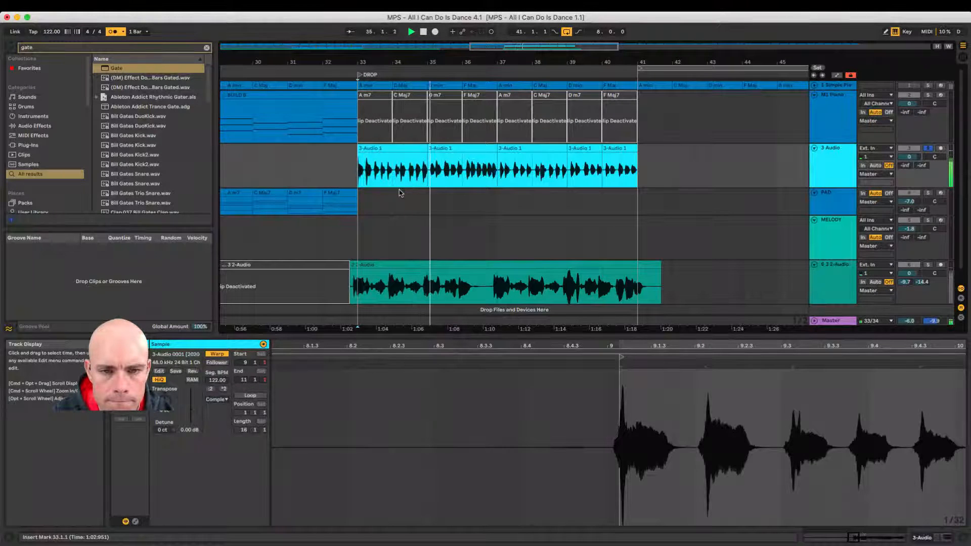
pyautogui.click(433, 171)
pyautogui.hotkey('shift', 'Tab')
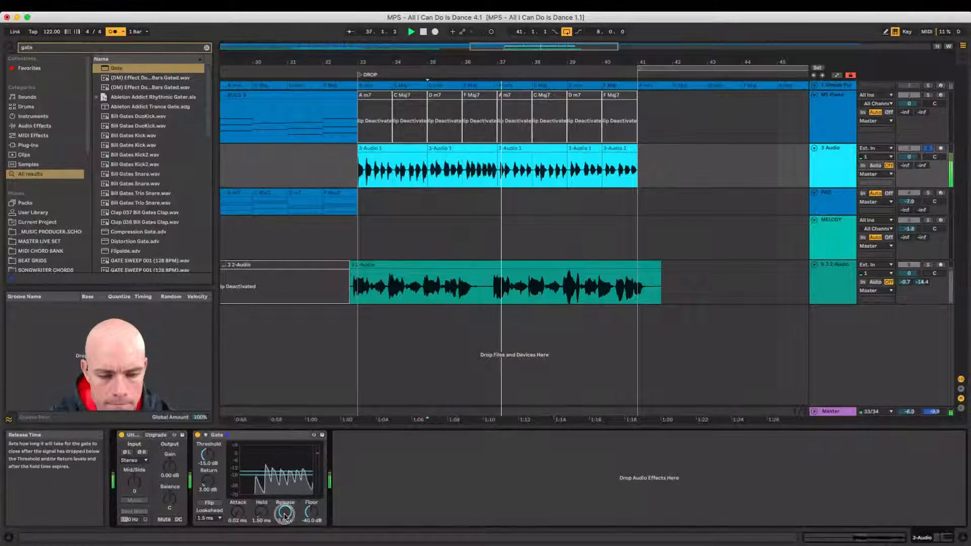
pyautogui.moveTo(284, 516); pyautogui.dragTo(285, 517)
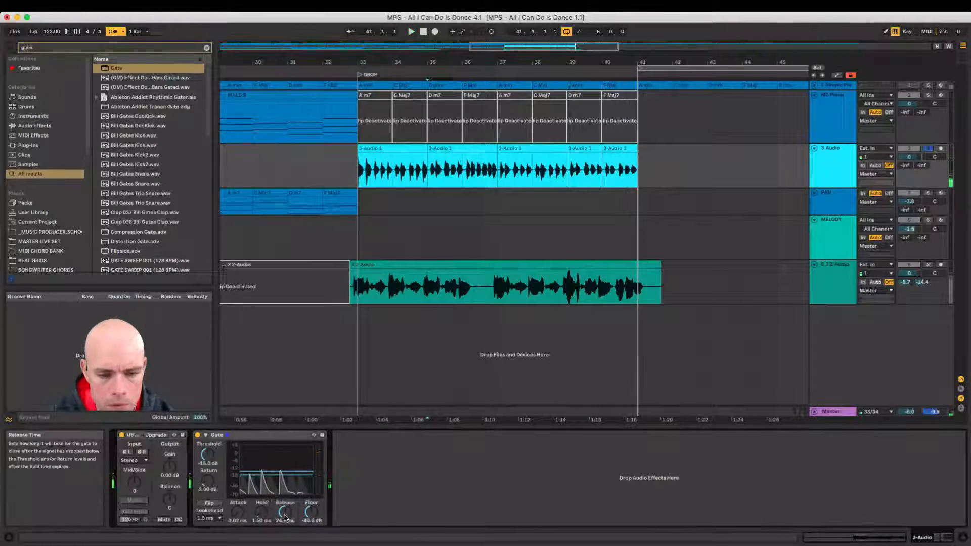
pyautogui.press('space')
# - Raise the gain of the final clip at bar 40 to 2.38 dB
pyautogui.click(614, 149)
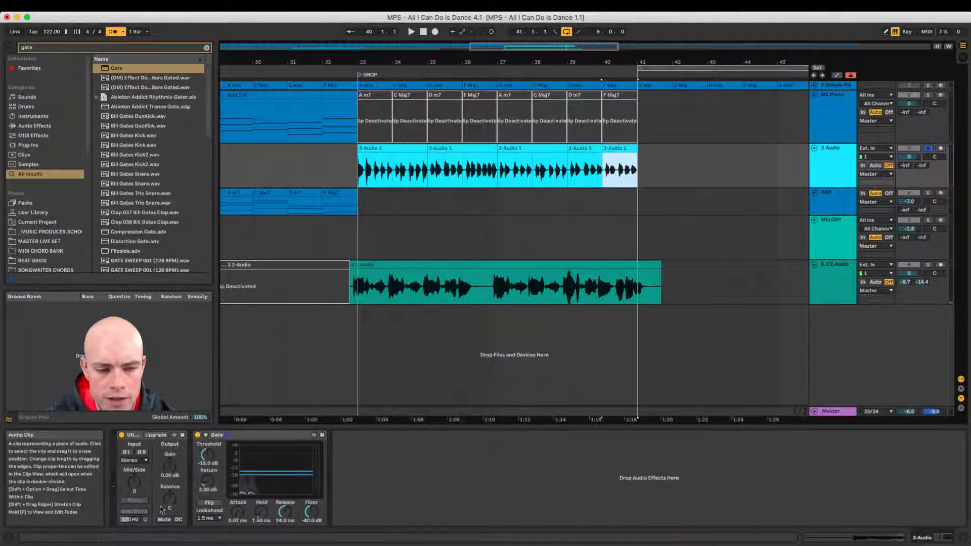
pyautogui.hotkey('shift', 'Tab')
pyautogui.moveTo(184, 415); pyautogui.dragTo(183, 413)
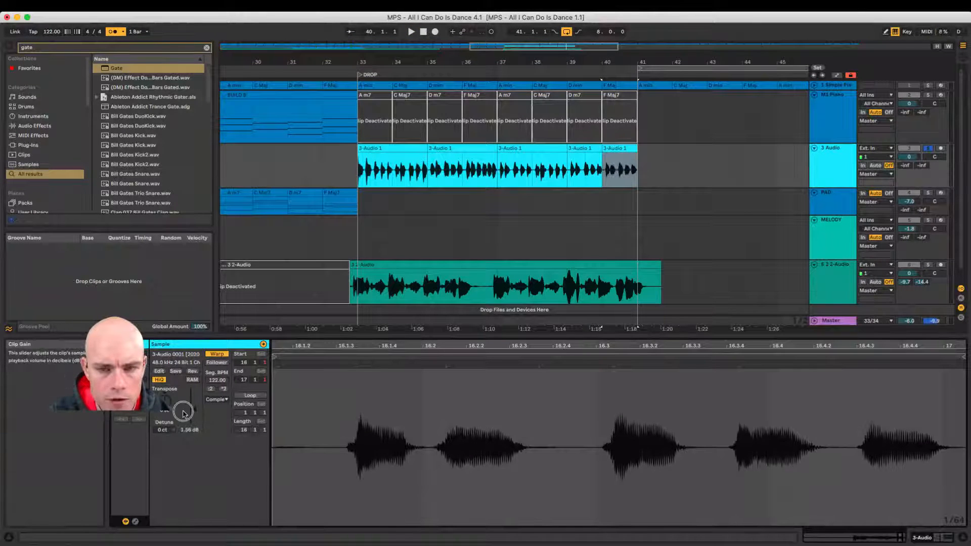
# - Listen from bar 39 and set the bar 39 clip's gain to 5.88 dB, playing the result
pyautogui.click(564, 166)
pyautogui.press('space')
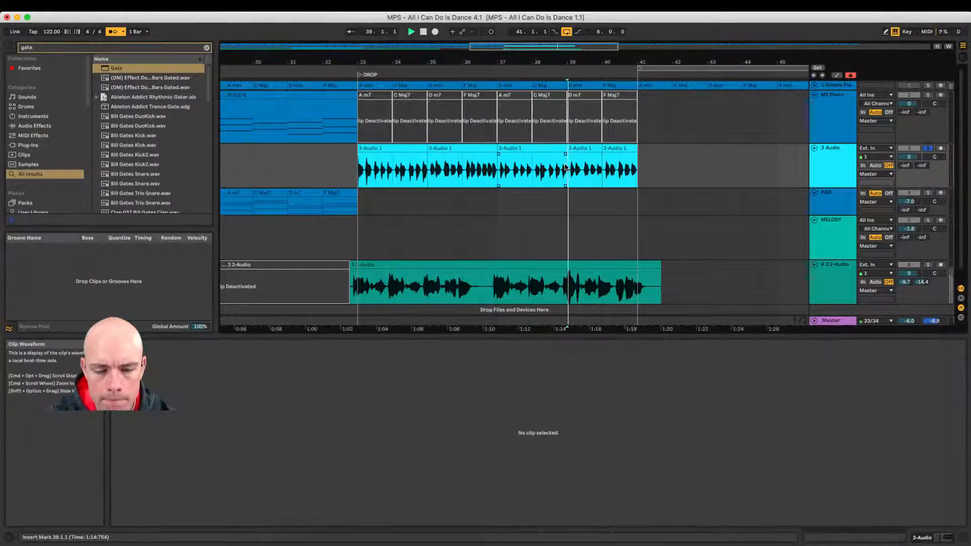
pyautogui.click(597, 152)
pyautogui.press('space')
pyautogui.moveTo(195, 410); pyautogui.dragTo(195, 406)
pyautogui.press('space')
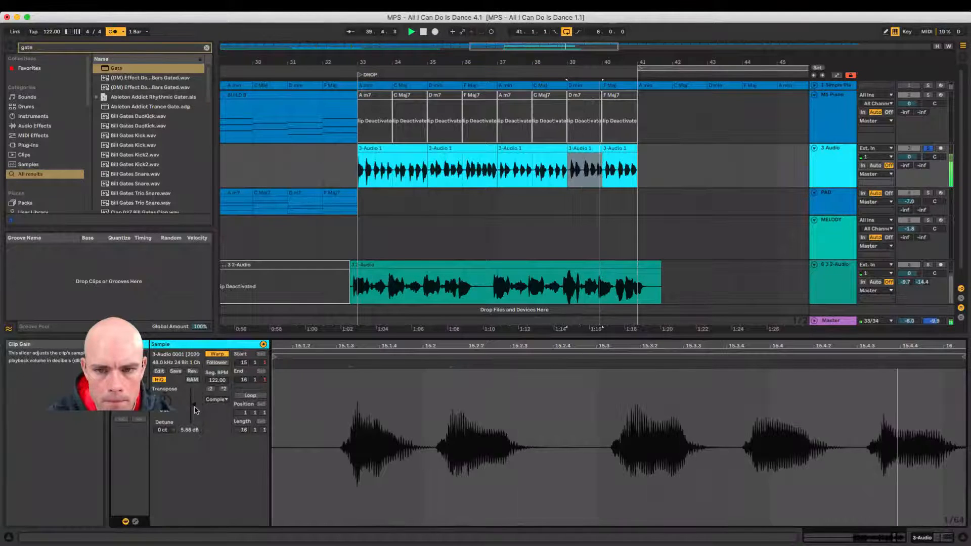
# - Replay the bar 40 clip and raise its gain to 4.81 dB
pyautogui.click(613, 161)
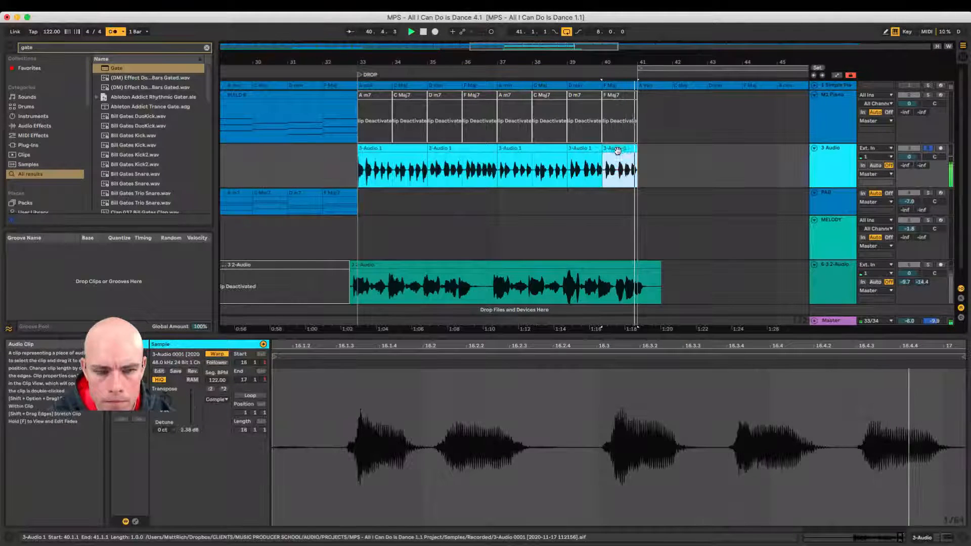
pyautogui.hotkey('shift', 'Tab')
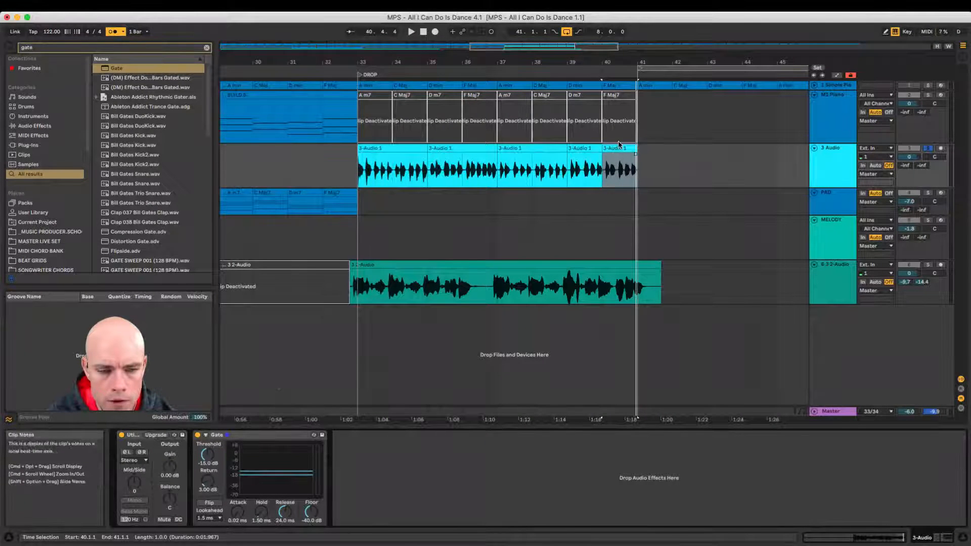
pyautogui.hotkey('shift', 'Tab')
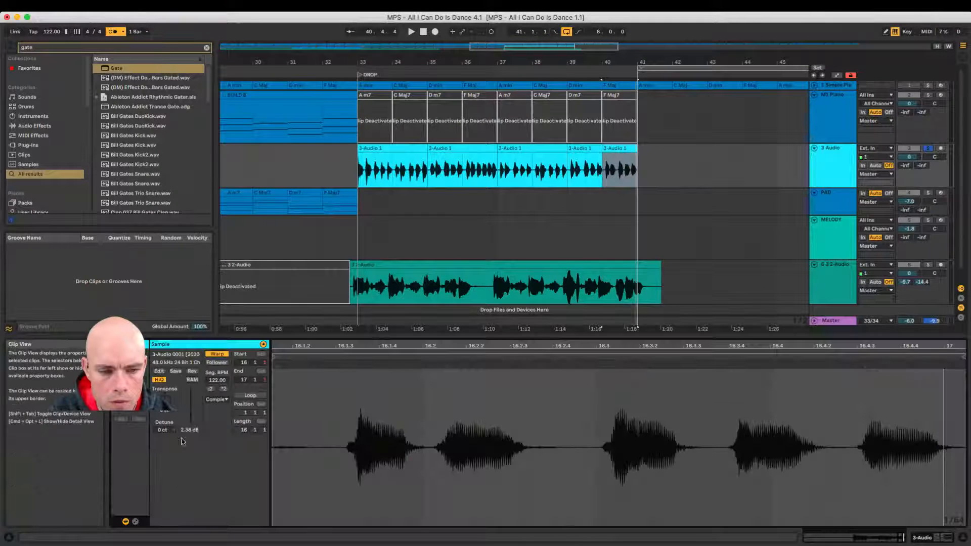
pyautogui.press('space')
pyautogui.moveTo(183, 410); pyautogui.dragTo(193, 411)
pyautogui.rightClick(194, 410)
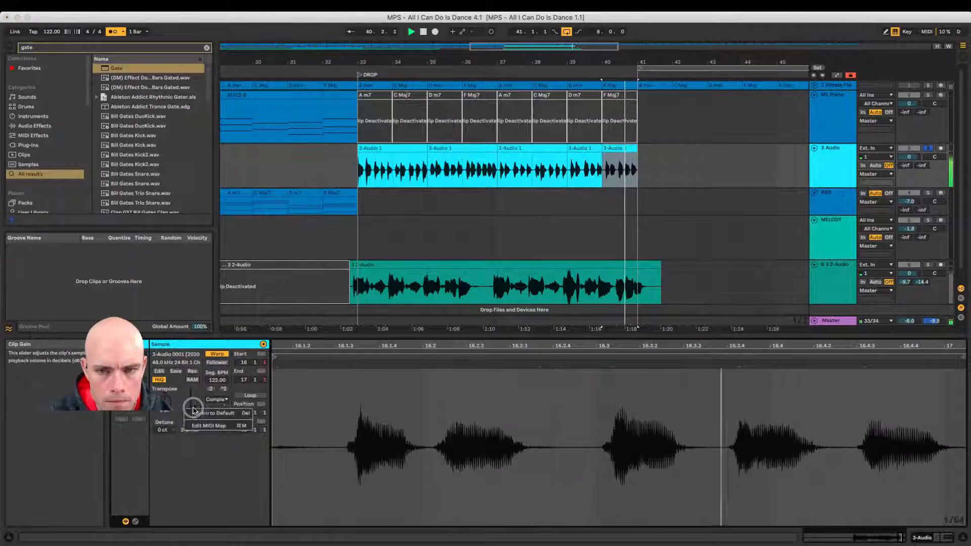
pyautogui.click(194, 411)
pyautogui.press('space')
pyautogui.press('space')
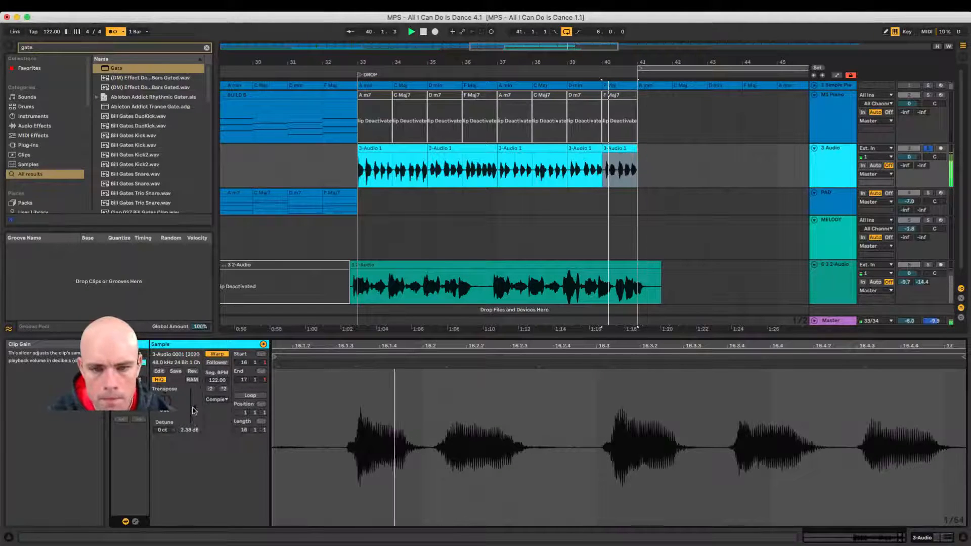
pyautogui.press('space')
pyautogui.moveTo(195, 410); pyautogui.dragTo(195, 407)
pyautogui.press('space')
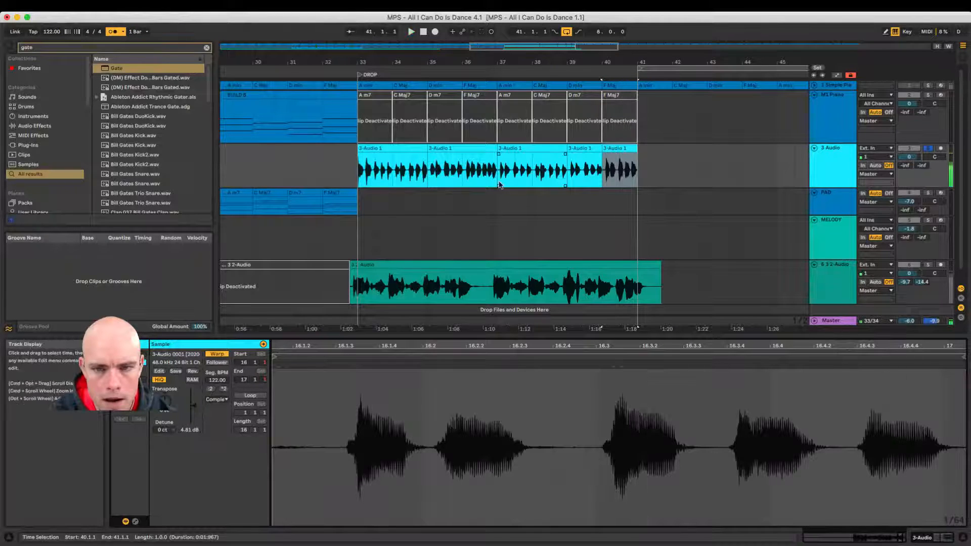
# - Play the clip spanning bars 37 to 39 and set its gain to 0.94 dB
pyautogui.click(511, 151)
pyautogui.press('space')
pyautogui.click(511, 152)
pyautogui.press('space')
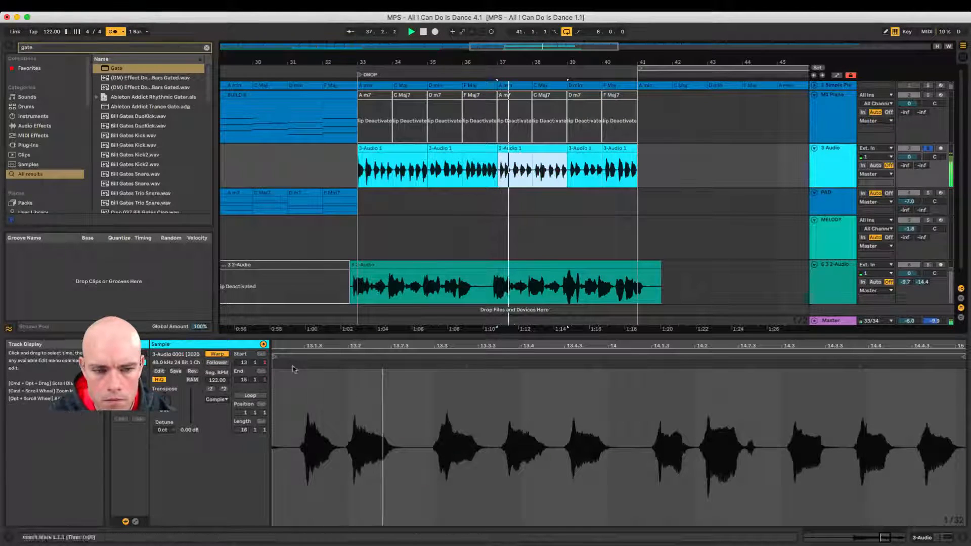
pyautogui.moveTo(183, 410); pyautogui.dragTo(184, 408)
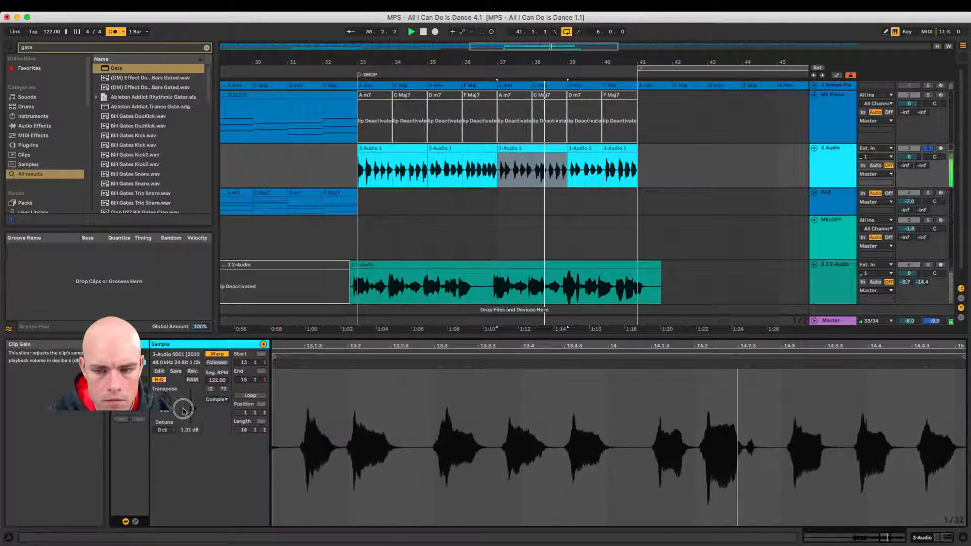
pyautogui.press('space')
# - Duplicate the recorded audio track, then freeze and flatten the copy to render its gated audio
pyautogui.click(832, 154)
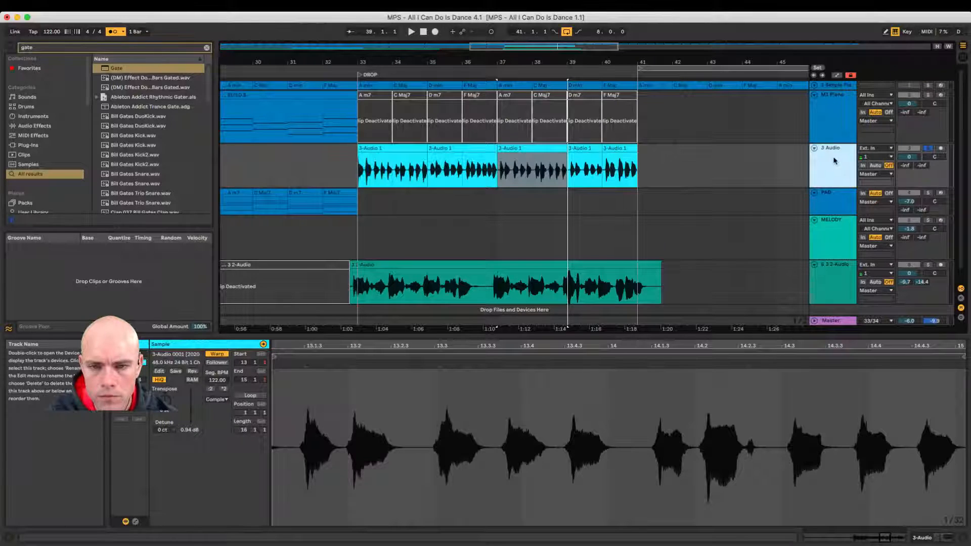
pyautogui.press('super+d')
pyautogui.rightClick(838, 204)
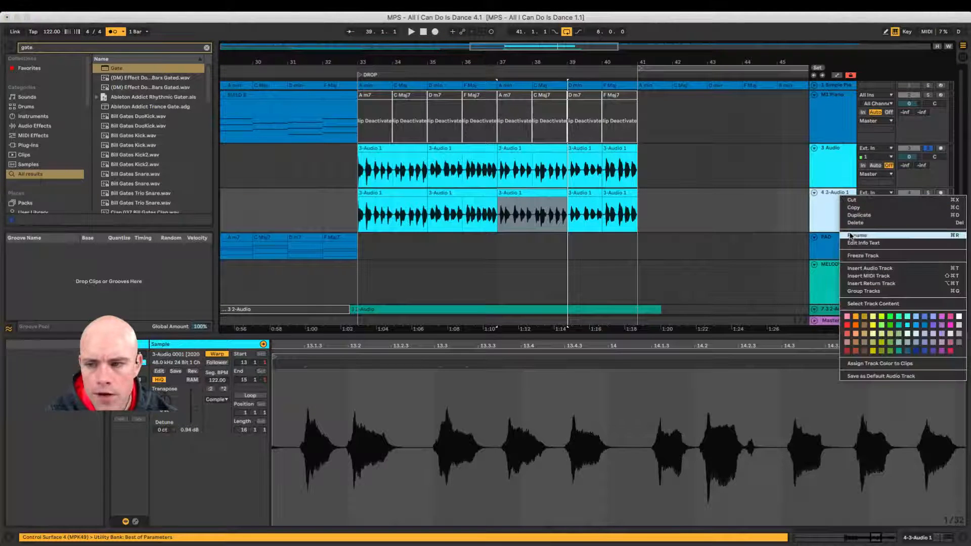
pyautogui.click(853, 257)
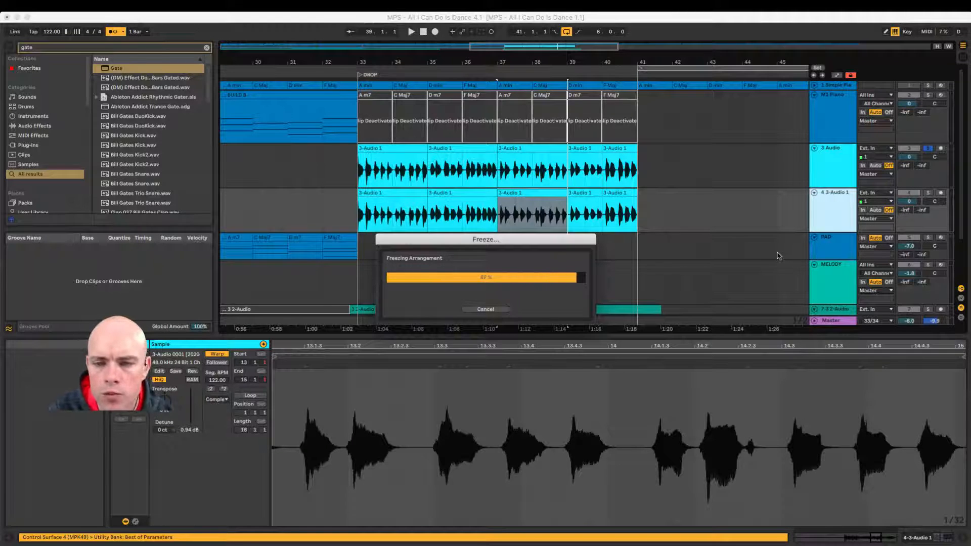
pyautogui.rightClick(837, 198)
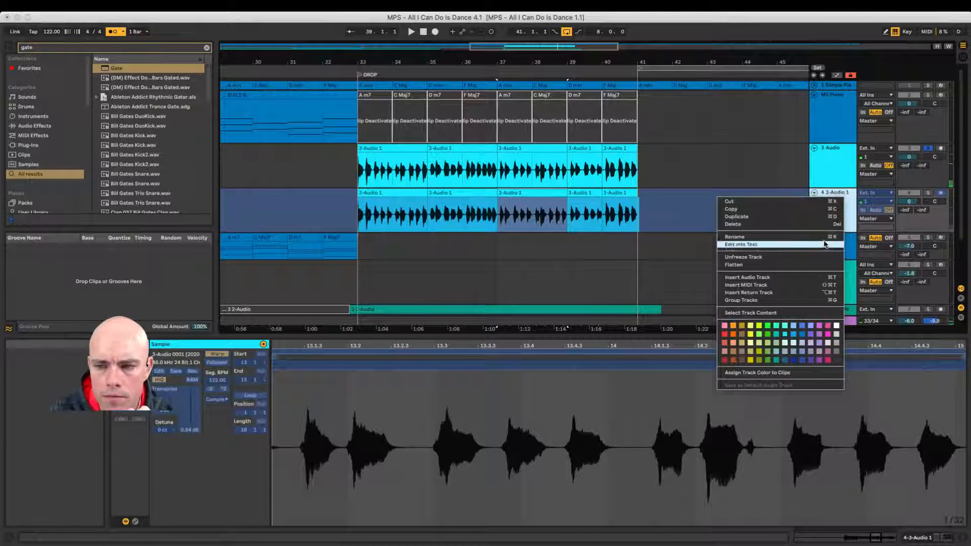
pyautogui.click(824, 265)
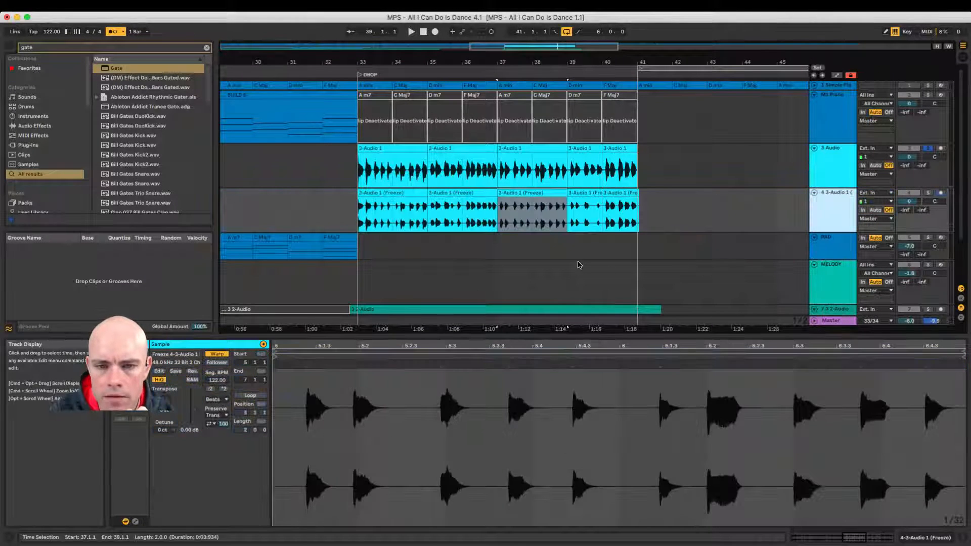
# - Inspect the flattened clips against the original take and delete the flattened copy track
pyautogui.click(414, 223)
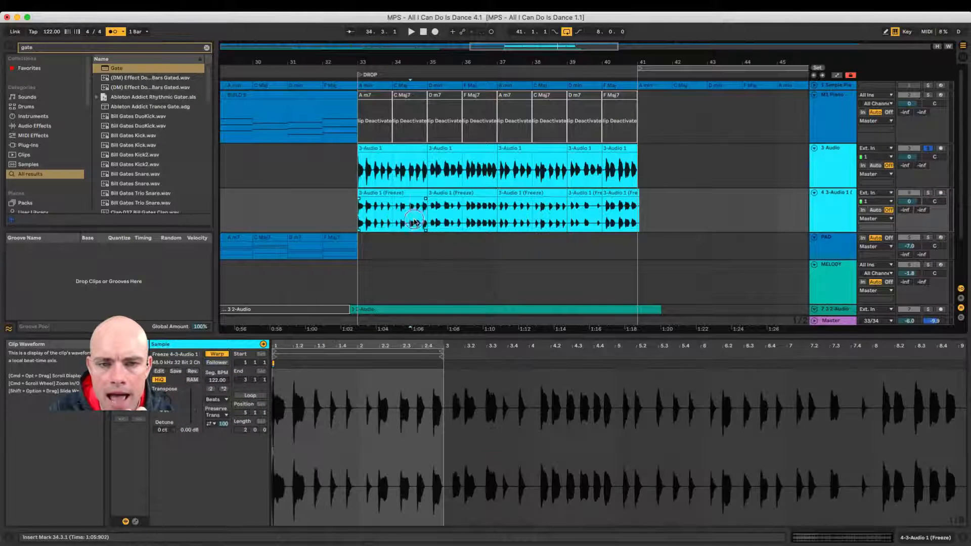
pyautogui.moveTo(365, 63); pyautogui.dragTo(365, 63)
pyautogui.moveTo(364, 63); pyautogui.dragTo(364, 62)
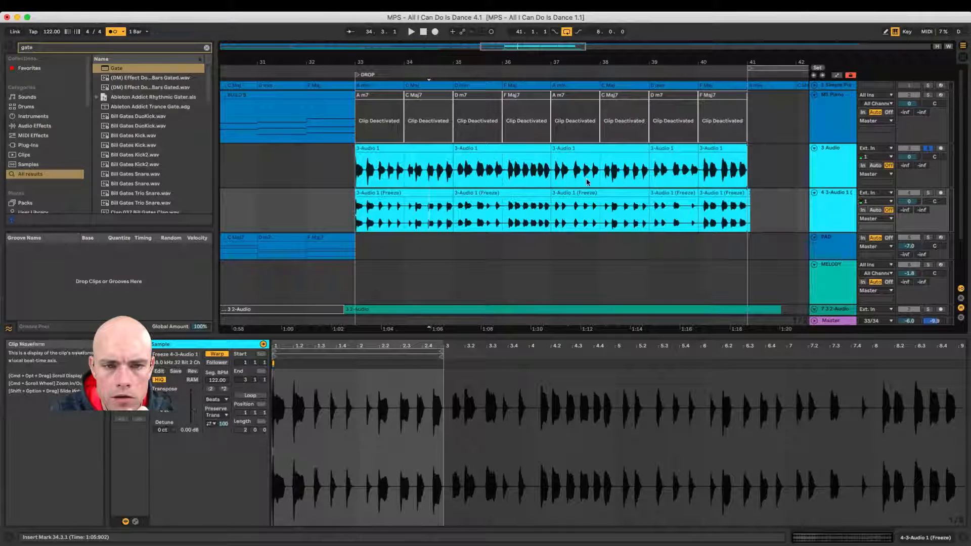
pyautogui.click(834, 199)
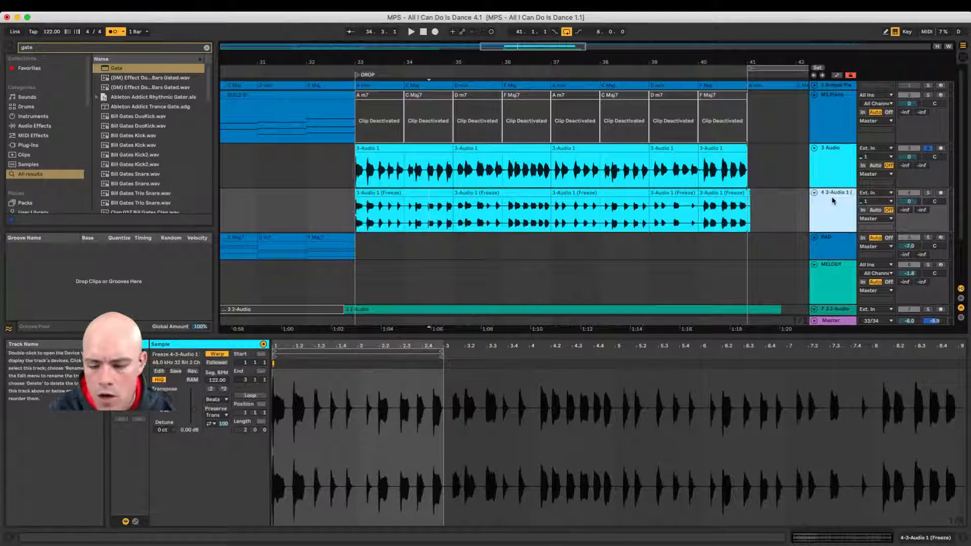
pyautogui.press('Delete')
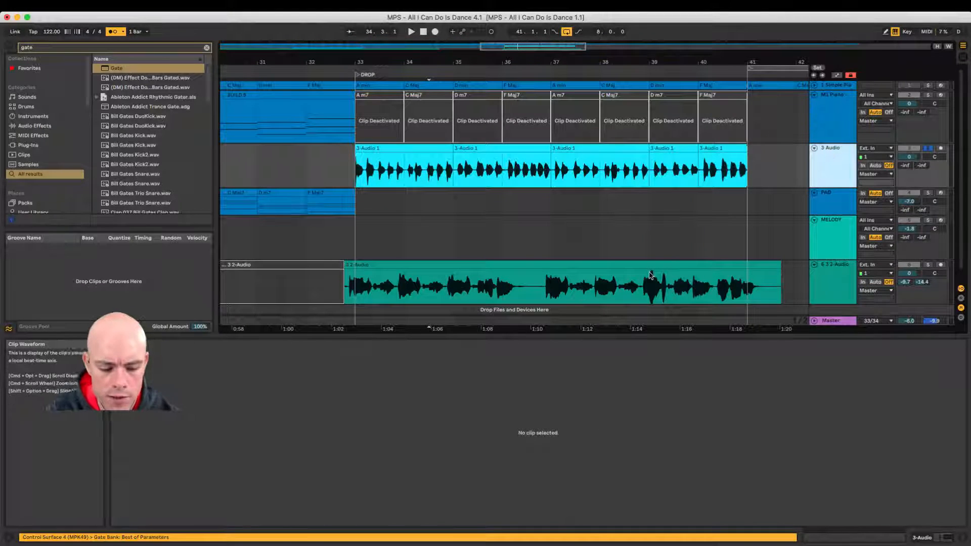
# - Remove the Gate from the recorded audio track's effects chain
pyautogui.hotkey('shift', 'Tab')
pyautogui.click(257, 436)
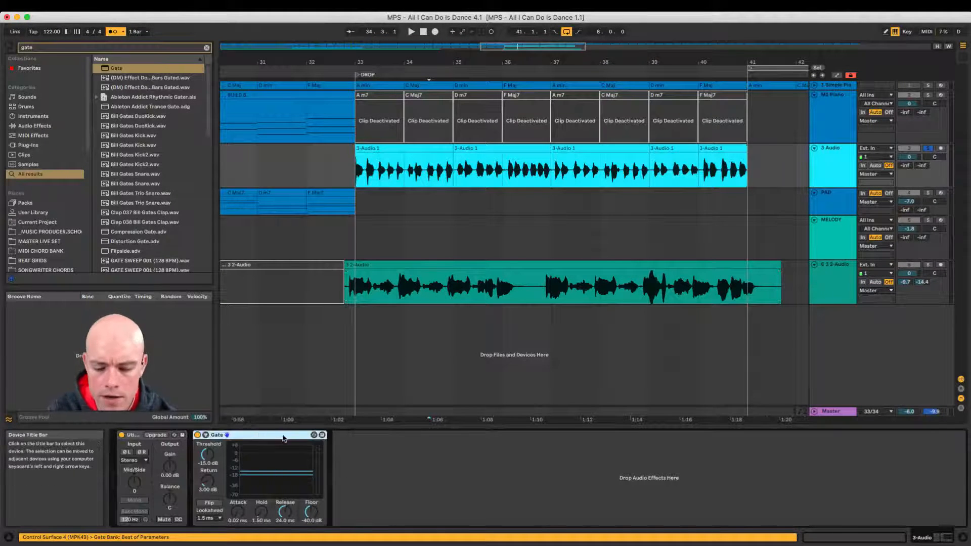
pyautogui.press('Delete')
# - Cut out the audio after each of the first three notes in bar 33, keeping only short hits
pyautogui.moveTo(354, 60); pyautogui.dragTo(355, 60)
pyautogui.click(389, 168)
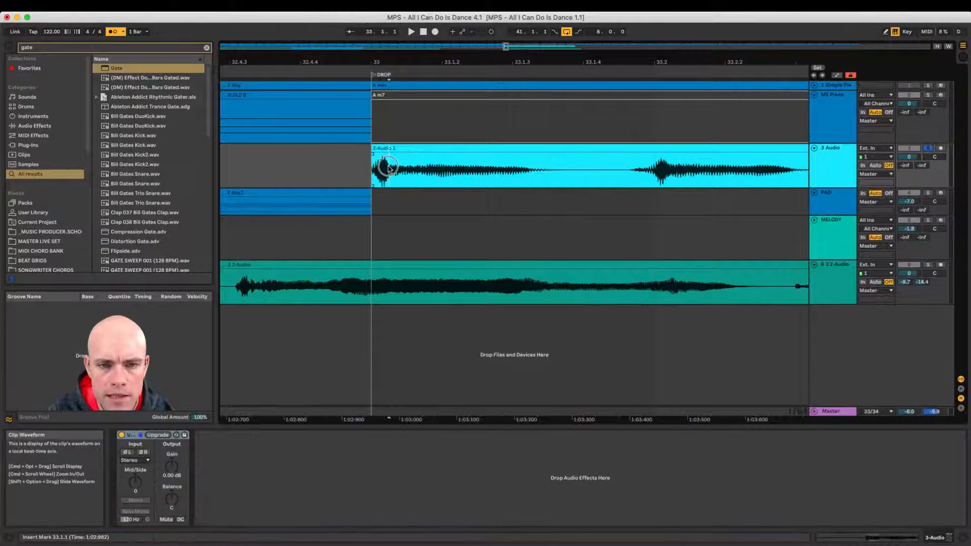
pyautogui.moveTo(389, 168); pyautogui.dragTo(655, 165)
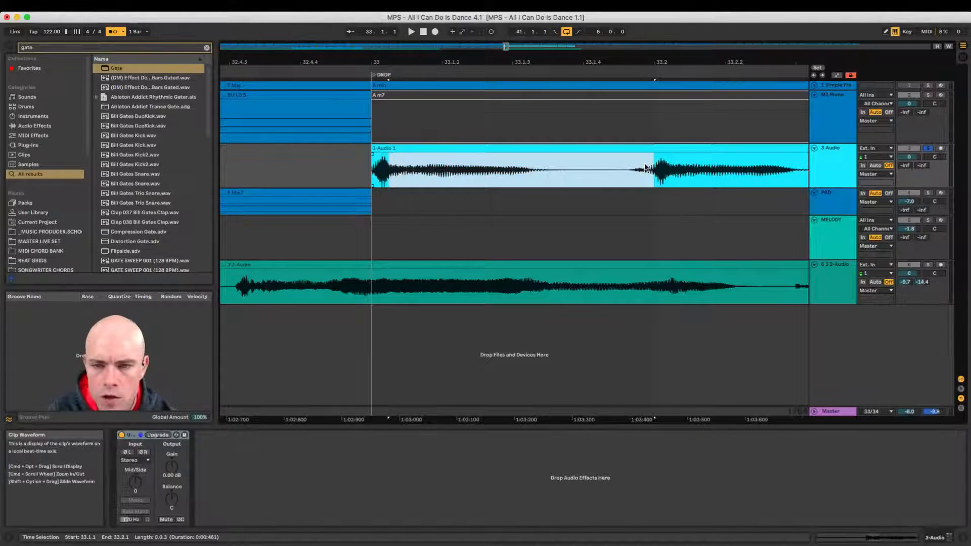
pyautogui.press('Delete')
pyautogui.moveTo(703, 71); pyautogui.dragTo(456, 65)
pyautogui.moveTo(416, 175); pyautogui.dragTo(734, 183)
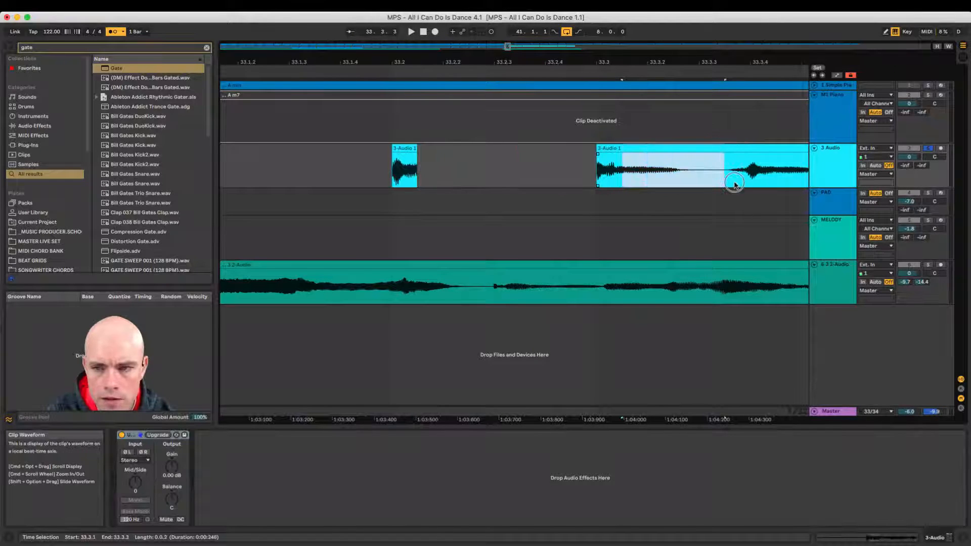
pyautogui.press('Delete')
# - Cut out the audio after the last two notes of bar 33, up to the first note of bar 34
pyautogui.moveTo(764, 61); pyautogui.dragTo(510, 63)
pyautogui.moveTo(537, 176); pyautogui.dragTo(628, 167)
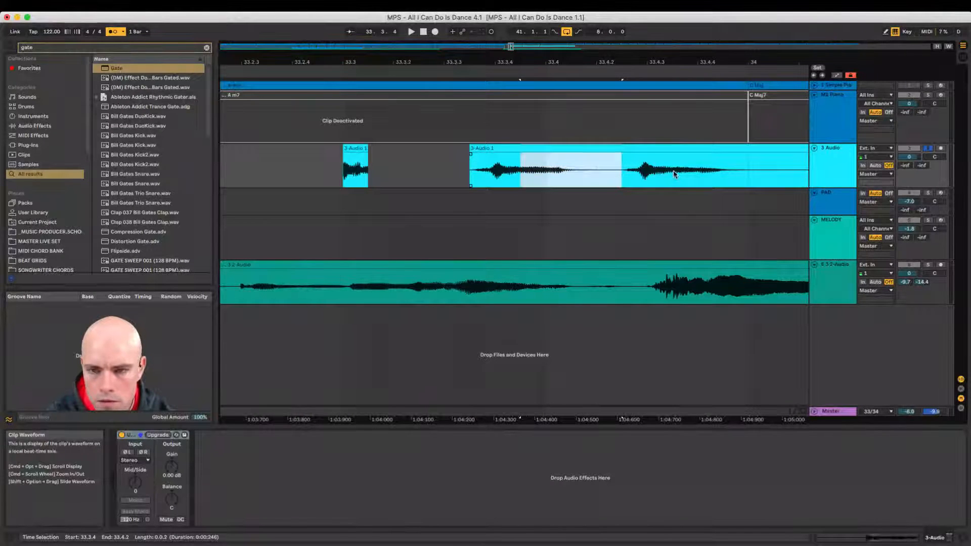
pyautogui.press('Delete')
pyautogui.moveTo(672, 174); pyautogui.dragTo(748, 173)
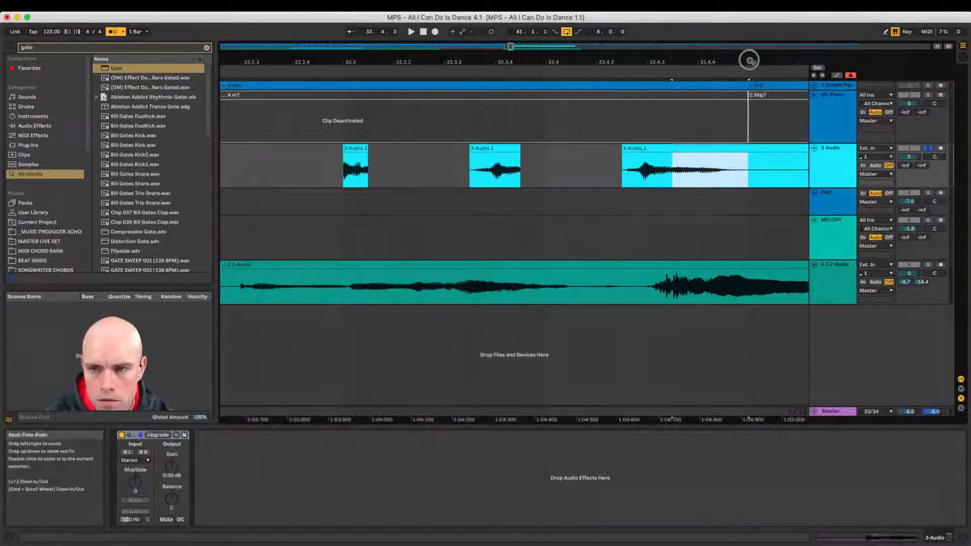
pyautogui.moveTo(749, 61); pyautogui.dragTo(553, 62)
pyautogui.keyDown('shift'); pyautogui.click(632, 167); pyautogui.keyUp('shift')
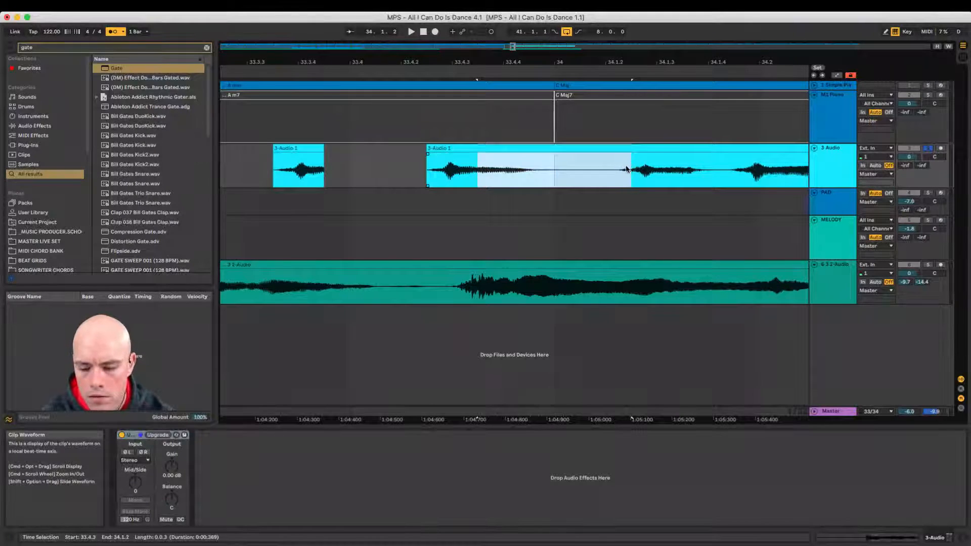
pyautogui.press('Delete')
# - Cut out the audio after the first two notes of bar 34, leaving short hits
pyautogui.hscroll(3, 683, 196)
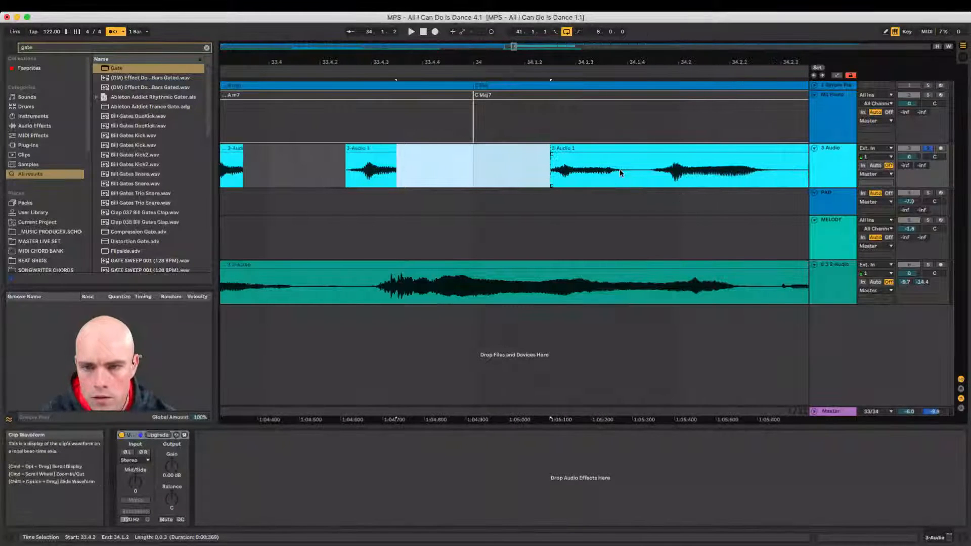
pyautogui.moveTo(579, 167); pyautogui.dragTo(780, 167)
pyautogui.press('Delete')
pyautogui.moveTo(759, 63); pyautogui.dragTo(489, 163)
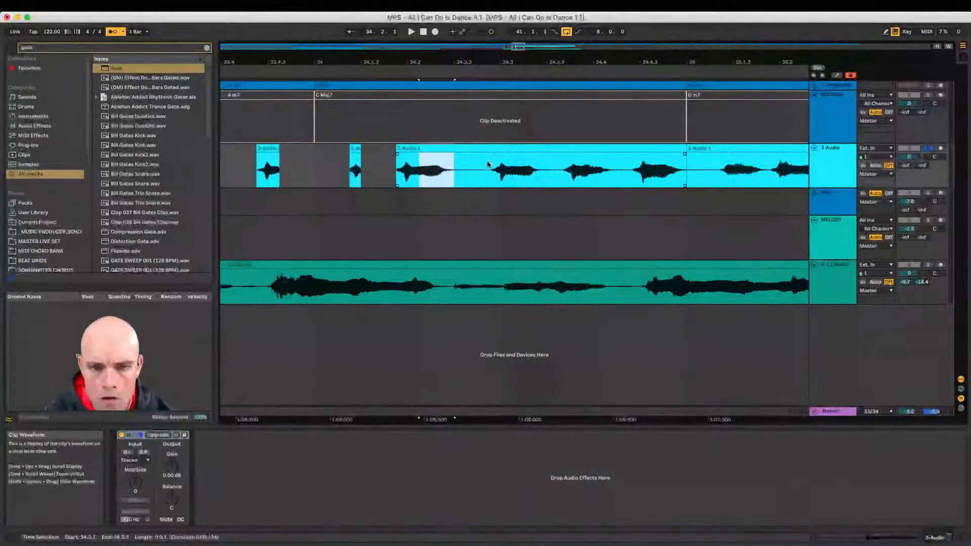
pyautogui.press('Delete')
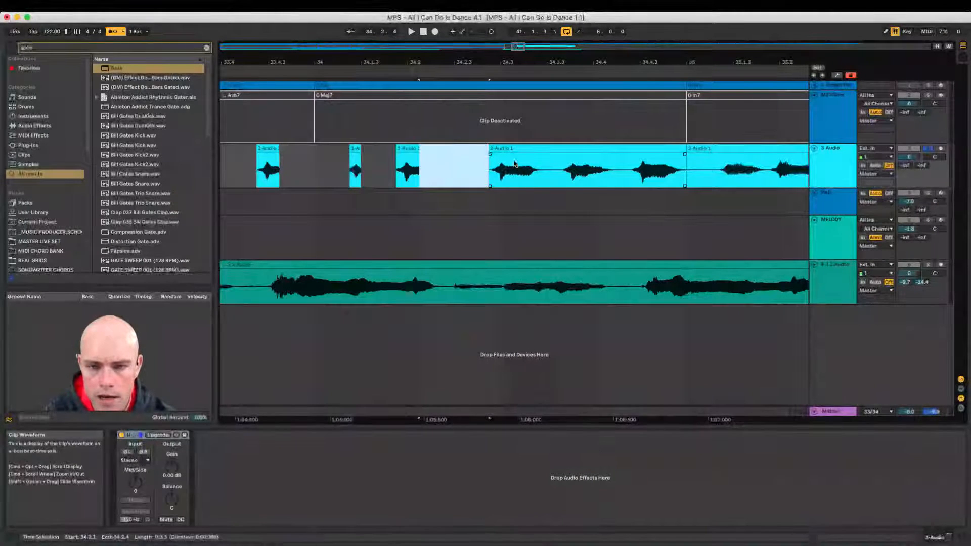
# - Cut out the audio after each of the last three notes of bar 34, up to the first note of bar 35
pyautogui.moveTo(514, 163); pyautogui.dragTo(710, 167)
pyautogui.press('Delete')
pyautogui.press('Delete')
pyautogui.press('Delete')
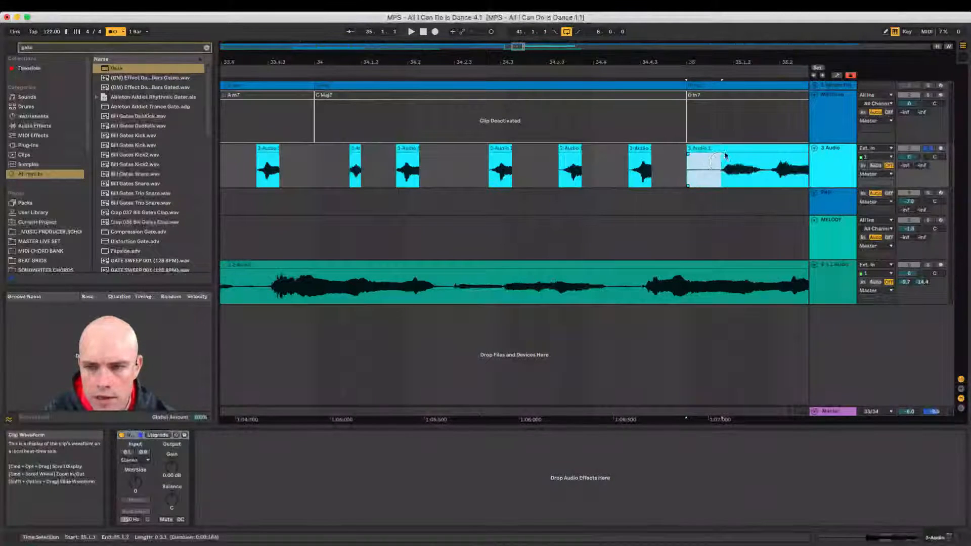
# - Cut out the audio after the second, third, fourth and fifth notes of bar 35, up to the first note of bar 36
pyautogui.hscroll(6, 556, 167)
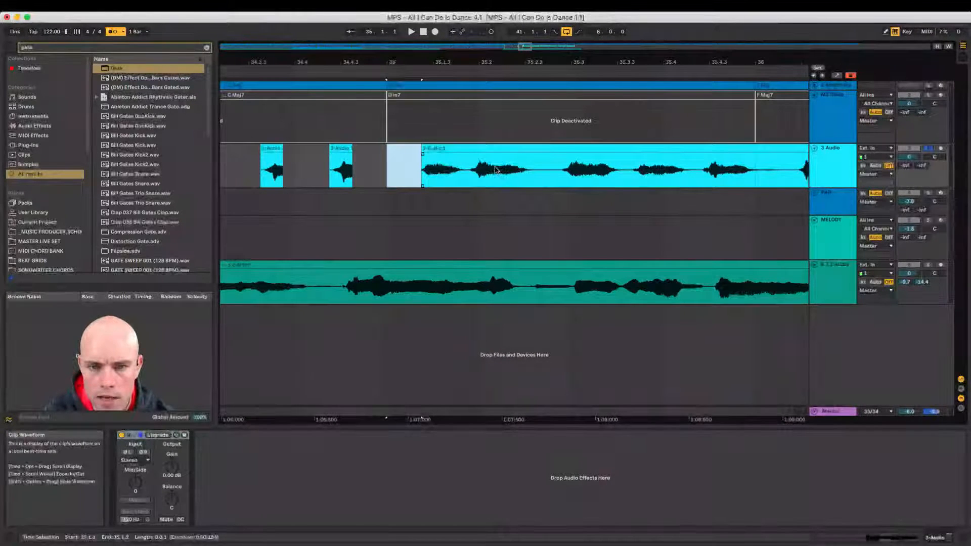
pyautogui.moveTo(496, 170); pyautogui.dragTo(764, 161)
pyautogui.press('Delete')
pyautogui.press('Delete')
pyautogui.press('Delete')
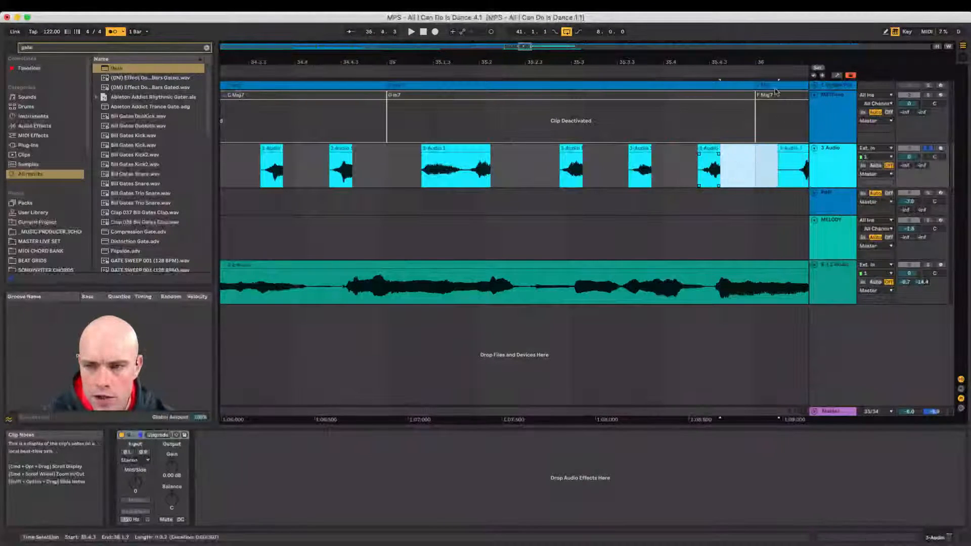
# - Cut out the audio after each of the six notes in bar 36, keeping only short hits
pyautogui.hscroll(5, 768, 59)
pyautogui.press('Delete')
pyautogui.moveTo(433, 166); pyautogui.dragTo(809, 163)
pyautogui.press('Delete')
pyautogui.press('Delete')
pyautogui.press('Delete')
pyautogui.press('Delete')
pyautogui.press('Delete')
pyautogui.press('Delete')
# - Cut out the audio after each of the first three notes in bar 37, leaving short hits
pyautogui.moveTo(808, 60); pyautogui.dragTo(570, 157)
pyautogui.moveTo(544, 60); pyautogui.dragTo(541, 52)
pyautogui.moveTo(527, 160)
pyautogui.mouseDown()
pyautogui.moveTo(651, 162)
pyautogui.moveTo(667, 177)
pyautogui.moveTo(739, 164)
pyautogui.moveTo(683, 163)
pyautogui.mouseUp()
pyautogui.press('Delete')
pyautogui.press('Delete')
pyautogui.click(738, 164)
pyautogui.press('Delete')
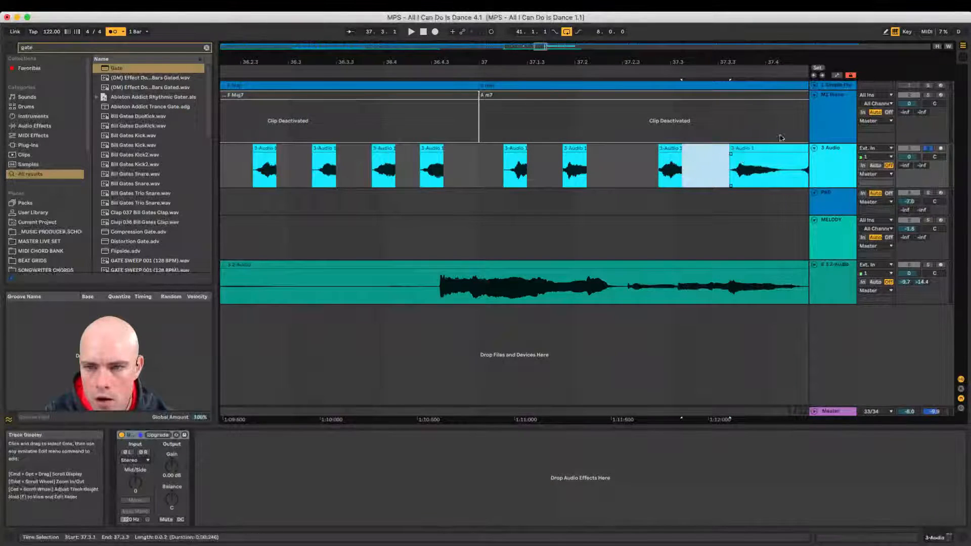
# - Cut out the audio after the last two notes of bar 37 and the first two notes of bar 38
pyautogui.moveTo(678, 62); pyautogui.dragTo(439, 61)
pyautogui.moveTo(518, 161); pyautogui.dragTo(755, 168)
pyautogui.press('Delete')
pyautogui.press('Delete')
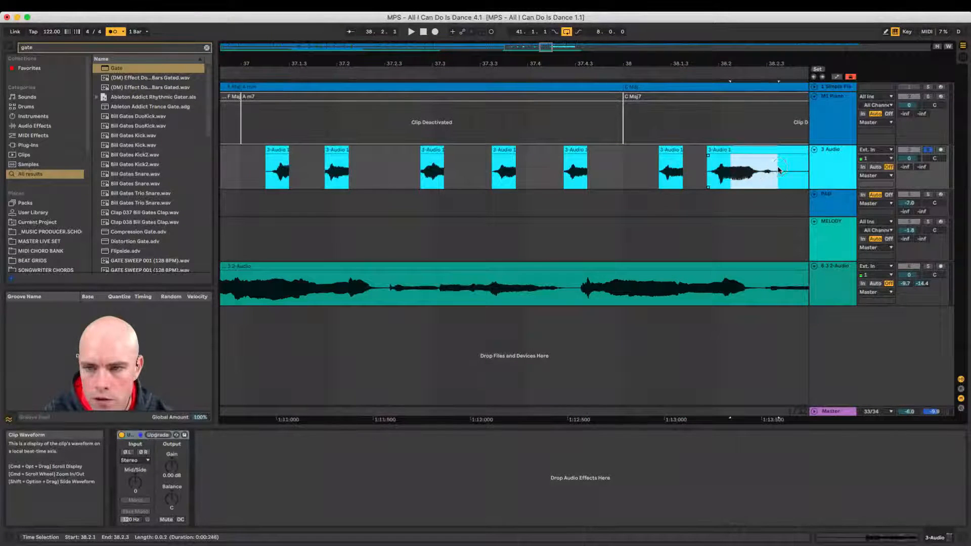
pyautogui.press('Delete')
# - Cut out the audio after the last three notes of bar 38 and the first two notes of bar 39
pyautogui.hscroll(5, 482, 167)
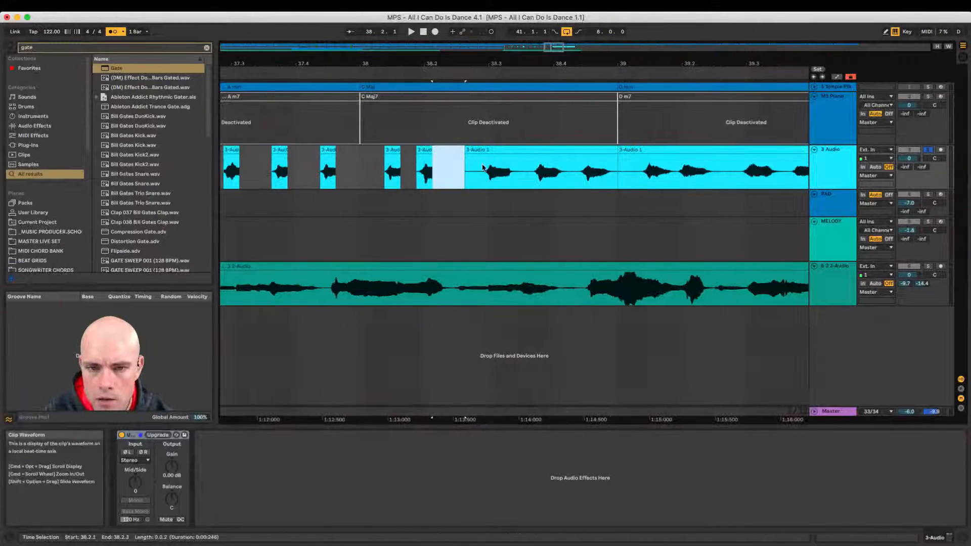
pyautogui.moveTo(482, 167); pyautogui.dragTo(746, 150)
pyautogui.press('Delete')
pyautogui.press('Delete')
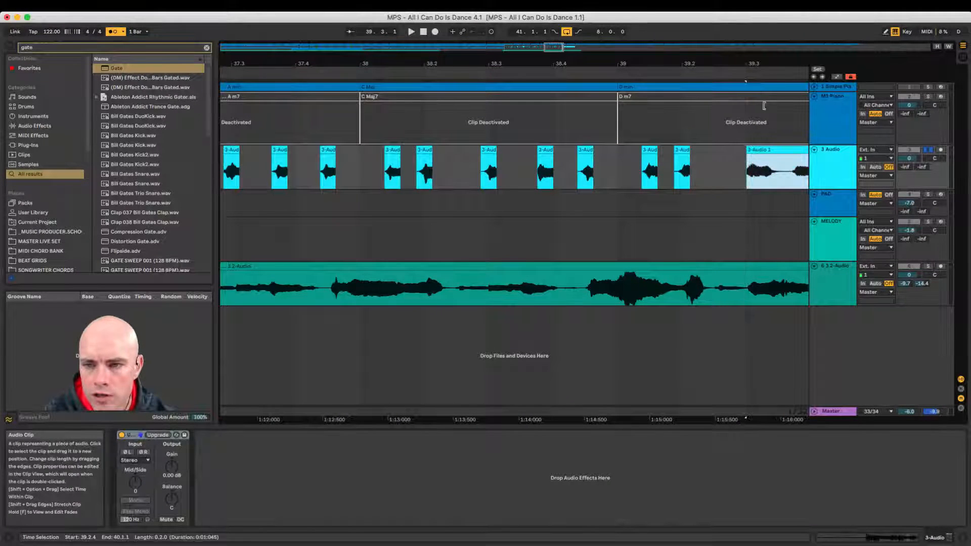
# - Cut out the audio after the last three notes of bar 39 and the first two notes of bar 40
pyautogui.moveTo(766, 64); pyautogui.dragTo(550, 63)
pyautogui.moveTo(546, 162); pyautogui.dragTo(761, 161)
pyautogui.press('Delete')
pyautogui.press('Delete')
pyautogui.press('Delete')
pyautogui.press('Delete')
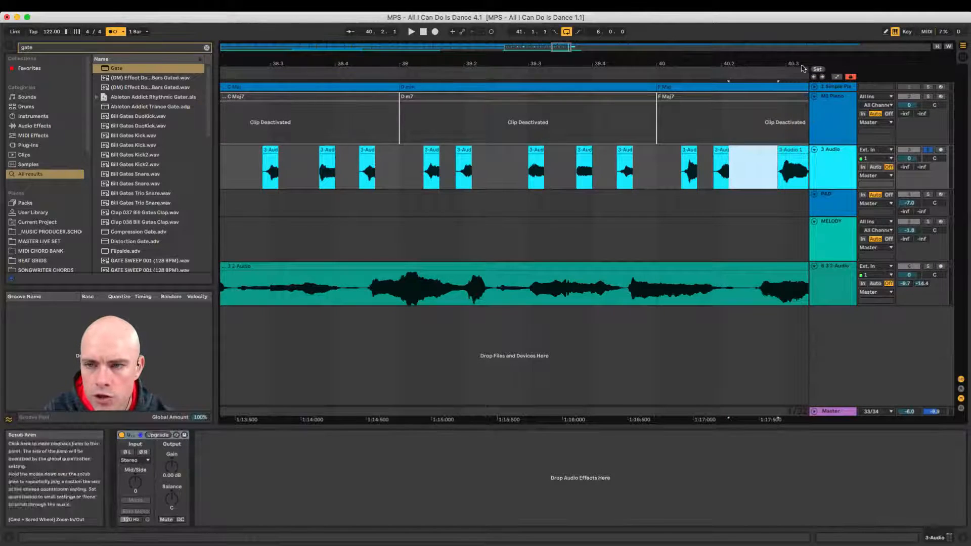
# - Cut out the audio after each of the last three notes of bar 40, through the end of the recording
pyautogui.moveTo(801, 63); pyautogui.dragTo(507, 72)
pyautogui.press('Delete')
pyautogui.moveTo(491, 164); pyautogui.dragTo(775, 167)
pyautogui.press('Delete')
pyautogui.press('Delete')
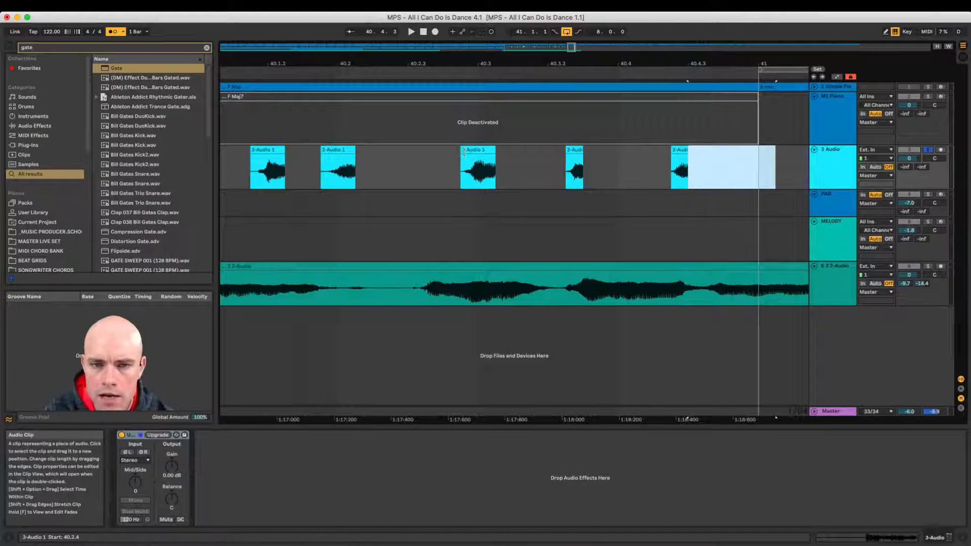
pyautogui.press('Delete')
# - Trim the starts of the first and third note clips in bar 40 and the first, second and last in bar 39
pyautogui.moveTo(462, 152); pyautogui.dragTo(476, 151)
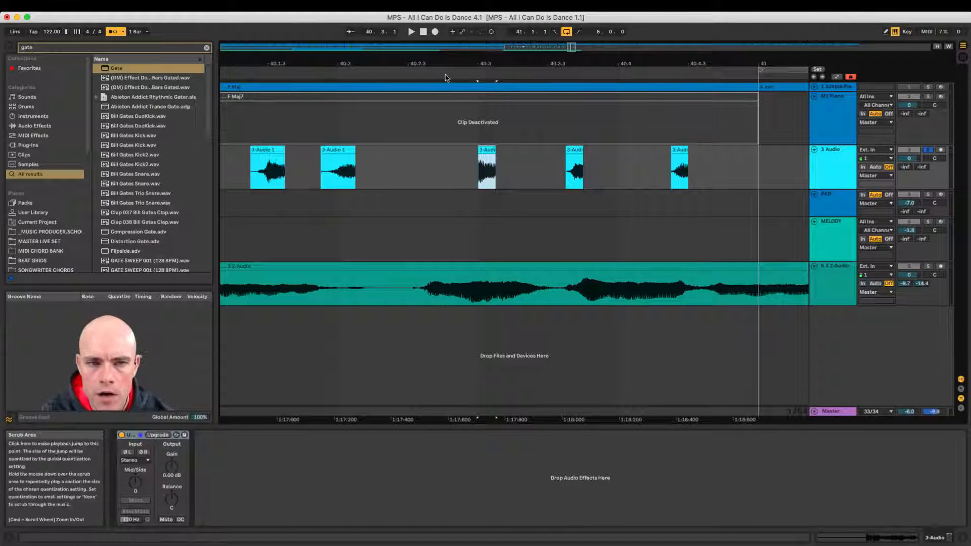
pyautogui.moveTo(251, 152); pyautogui.dragTo(268, 152)
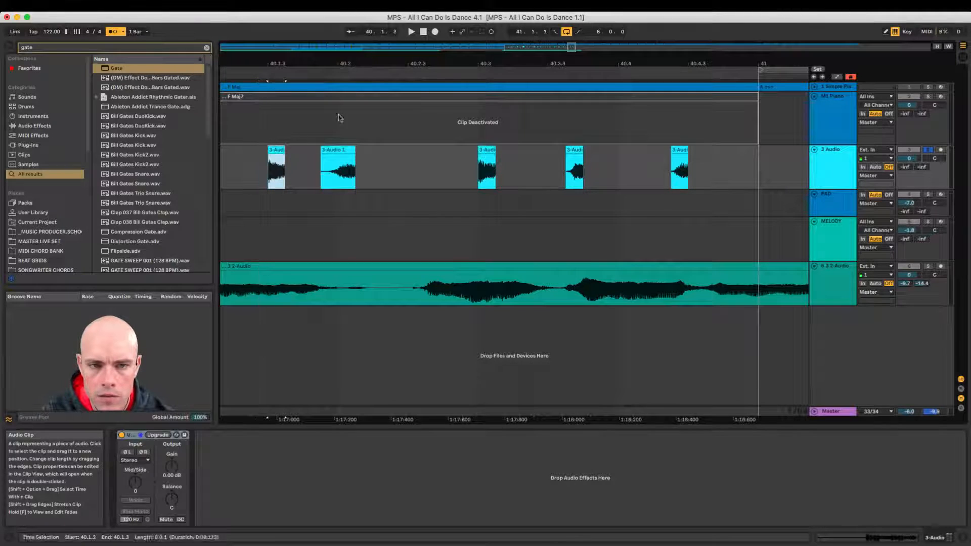
pyautogui.hscroll(-10, 358, 60)
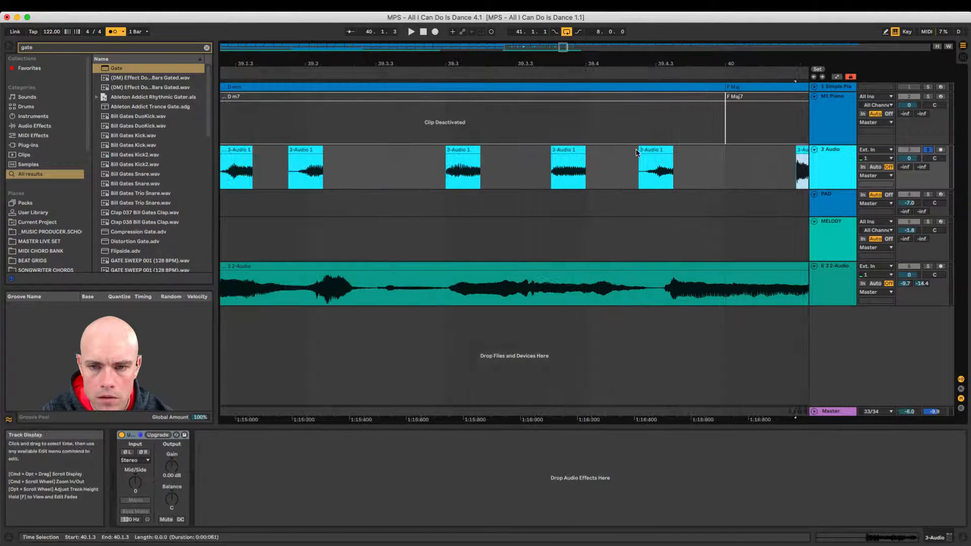
pyautogui.moveTo(639, 151); pyautogui.dragTo(652, 148)
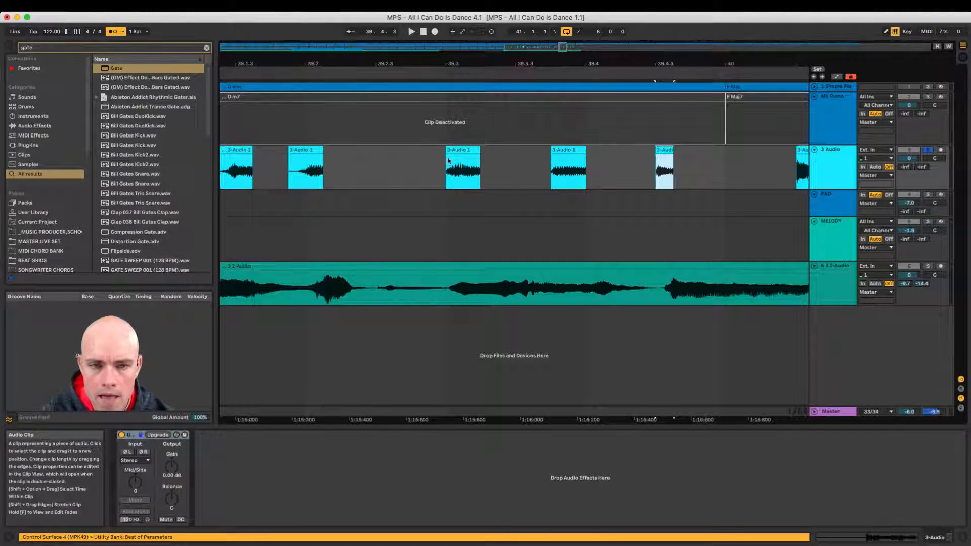
pyautogui.moveTo(290, 151); pyautogui.dragTo(305, 150)
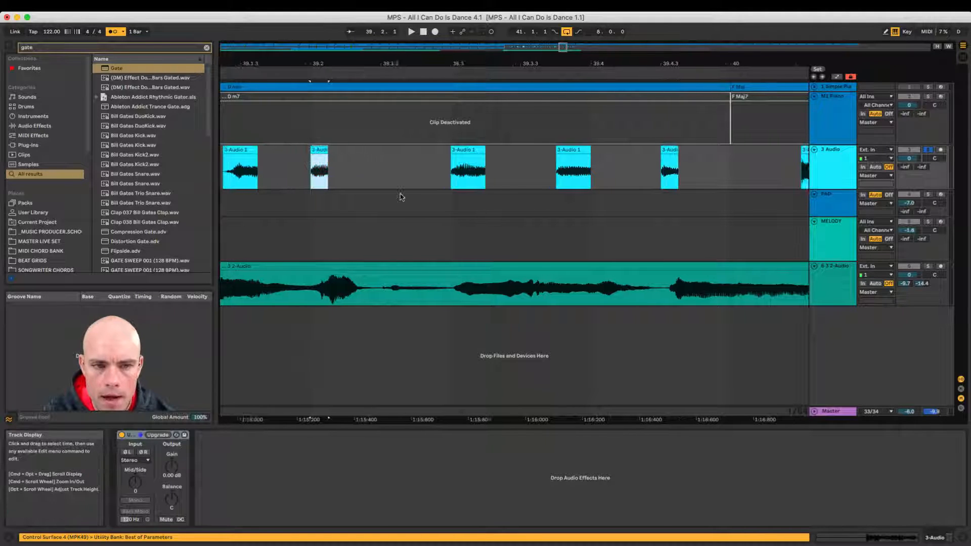
pyautogui.hscroll(-5, 401, 197)
pyautogui.click(304, 152)
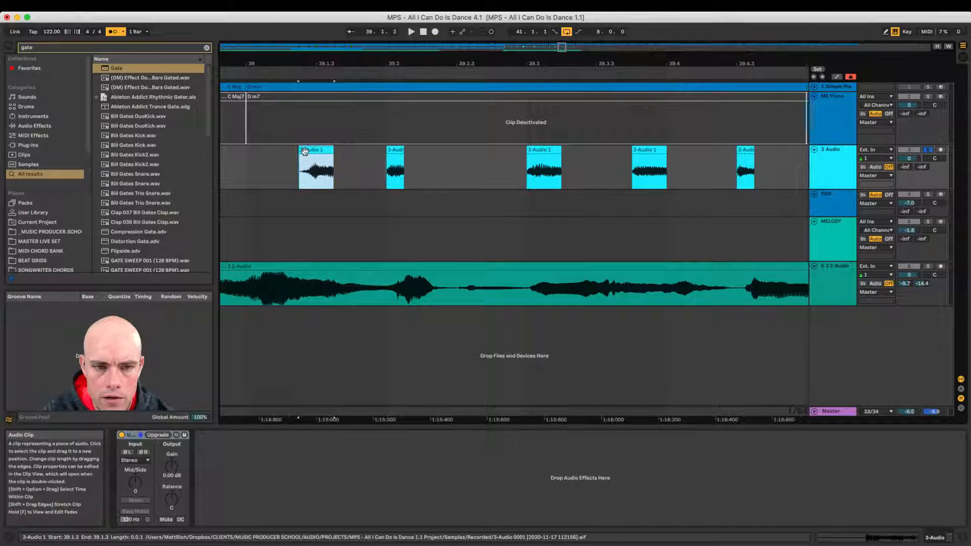
pyautogui.moveTo(304, 151); pyautogui.dragTo(398, 151)
# - Trim the quiet lead-ins off the note clips in bar 38, working back to the first note
pyautogui.hscroll(-5, 375, 196)
pyautogui.hscroll(-5, 355, 178)
pyautogui.click(356, 177)
pyautogui.hscroll(-5, 356, 177)
pyautogui.hscroll(-8, 361, 171)
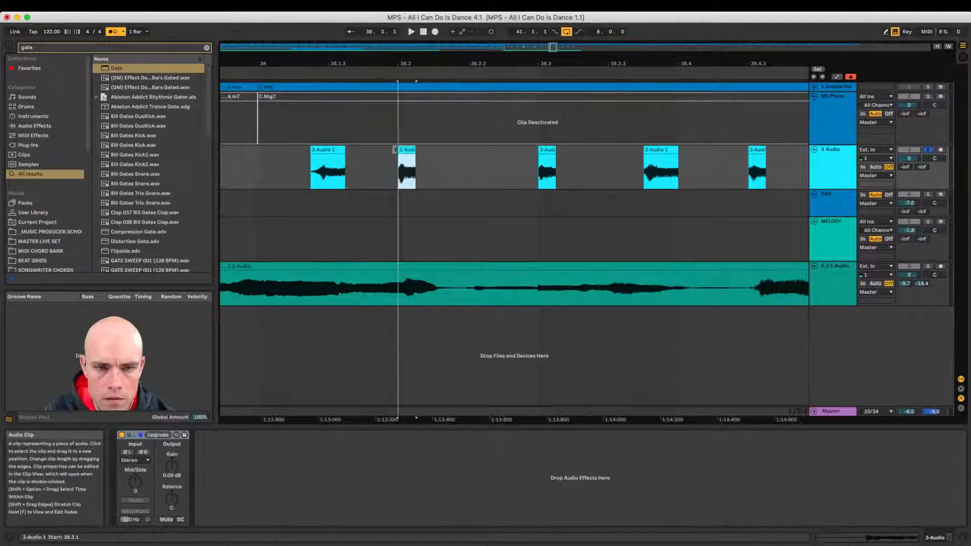
pyautogui.moveTo(311, 152); pyautogui.dragTo(343, 151)
# - Trim the quiet lead-ins off the note clips in bar 37 so each starts on its hit
pyautogui.hscroll(-8, 328, 160)
pyautogui.hscroll(-4, 349, 167)
pyautogui.hscroll(-6, 336, 152)
pyautogui.hscroll(-8, 343, 152)
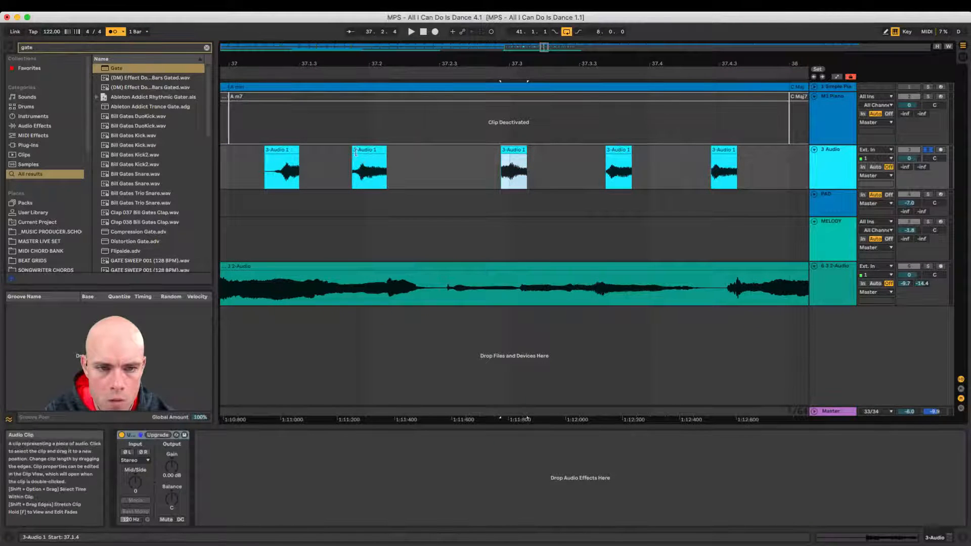
pyautogui.click(357, 151)
pyautogui.moveTo(268, 150); pyautogui.dragTo(304, 152)
# - Shorten the starts of the note clips in bar 36, working back to the first note
pyautogui.hscroll(-8, 282, 152)
pyautogui.hscroll(-8, 303, 152)
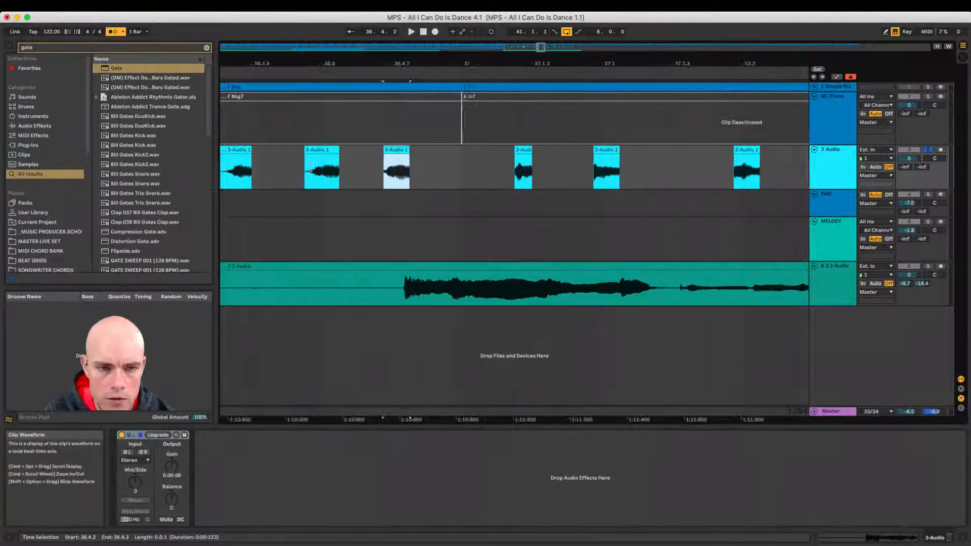
pyautogui.moveTo(373, 154)
pyautogui.mouseDown()
pyautogui.moveTo(351, 151)
pyautogui.moveTo(395, 151)
pyautogui.mouseUp()
pyautogui.hscroll(-3, 300, 163)
pyautogui.hscroll(-6, 298, 164)
pyautogui.hscroll(-6, 344, 173)
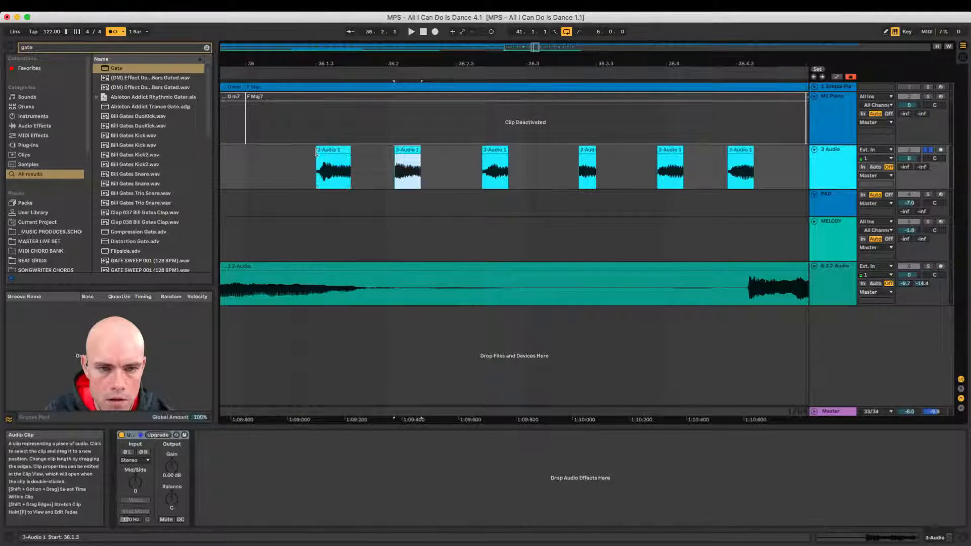
pyautogui.moveTo(316, 153); pyautogui.dragTo(326, 151)
pyautogui.click(250, 164)
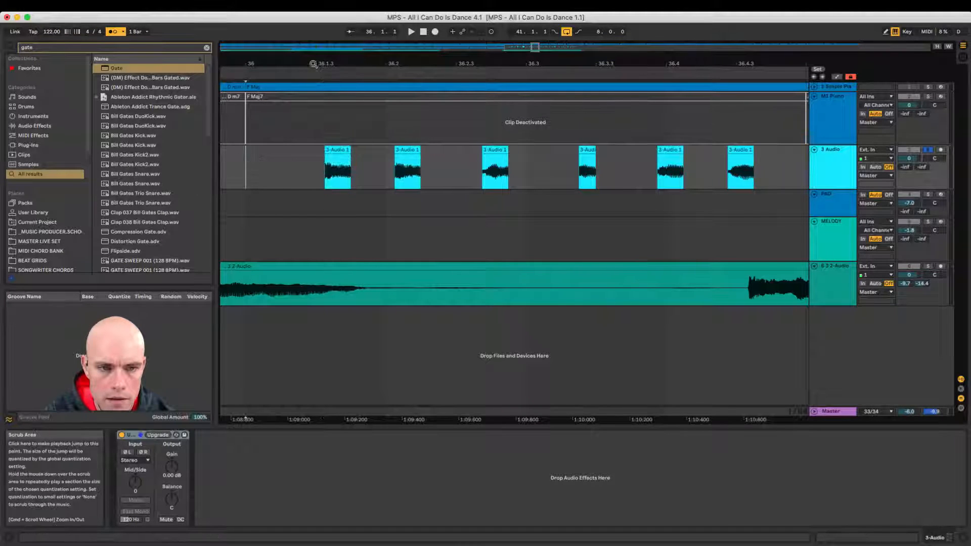
# - Trim the quiet starts off the last three note clips in bar 35
pyautogui.hscroll(-15, 313, 65)
pyautogui.moveTo(656, 153); pyautogui.dragTo(670, 153)
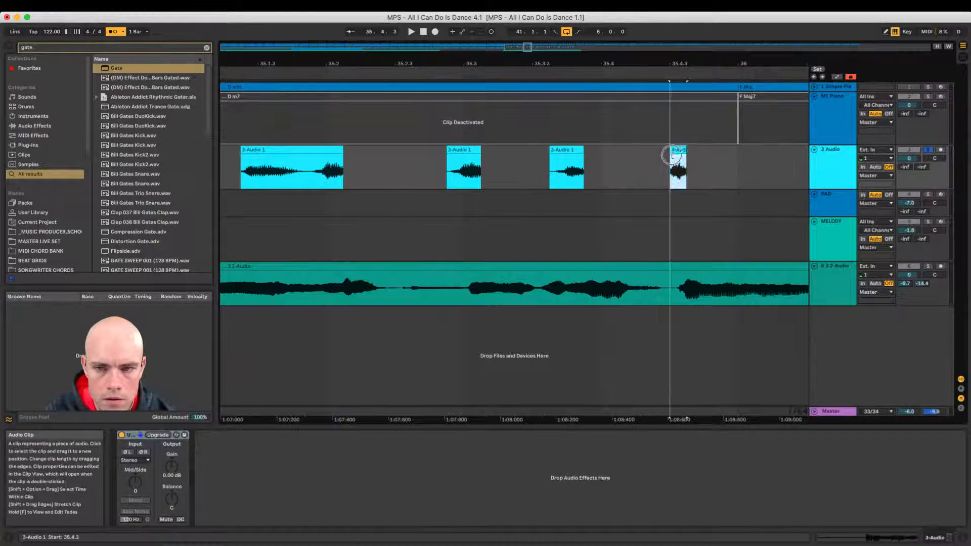
pyautogui.click(554, 153)
pyautogui.moveTo(553, 152); pyautogui.dragTo(567, 152)
pyautogui.click(452, 152)
pyautogui.moveTo(452, 152); pyautogui.dragTo(464, 152)
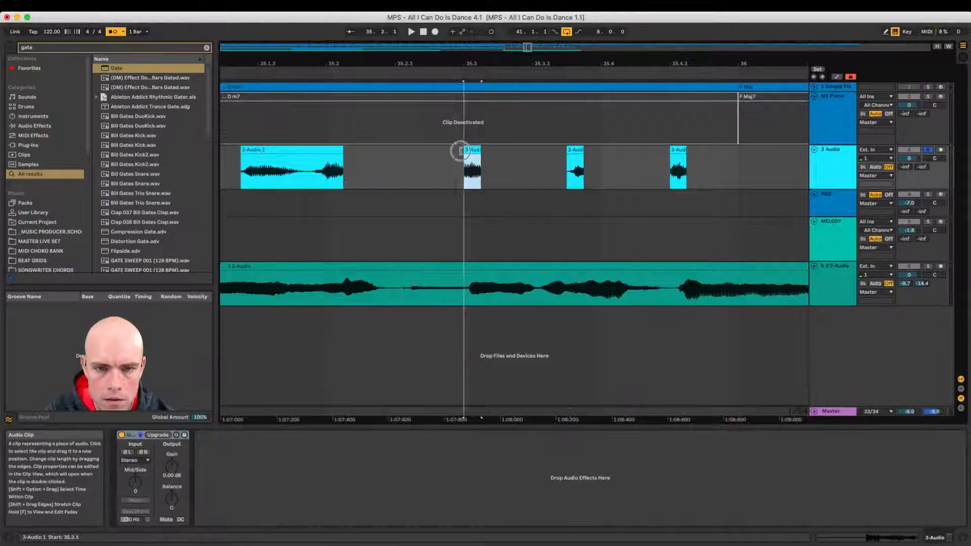
# - Cut out the audio between the first two notes of bar 35, splitting the long clip into two short hits
pyautogui.hscroll(-5, 454, 164)
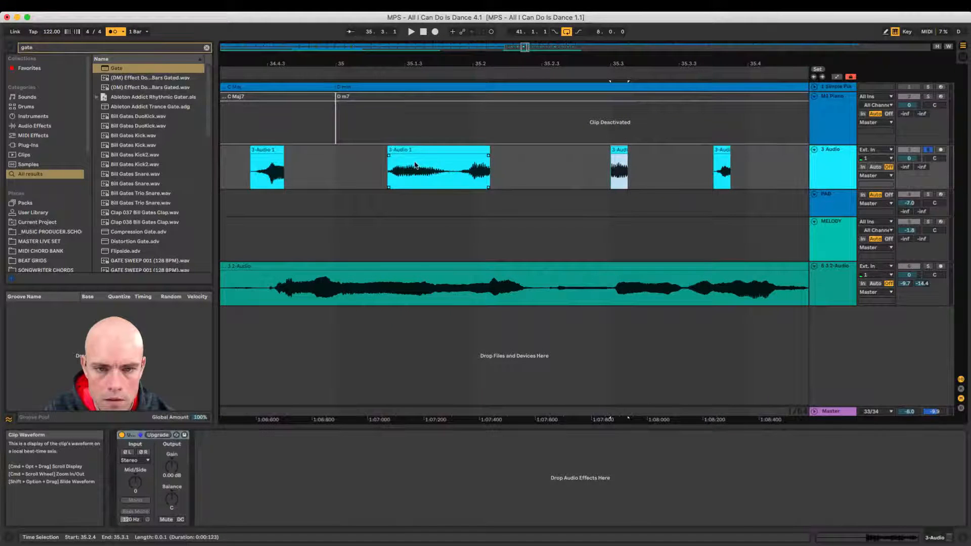
pyautogui.moveTo(412, 165); pyautogui.dragTo(473, 169)
pyautogui.press('Delete')
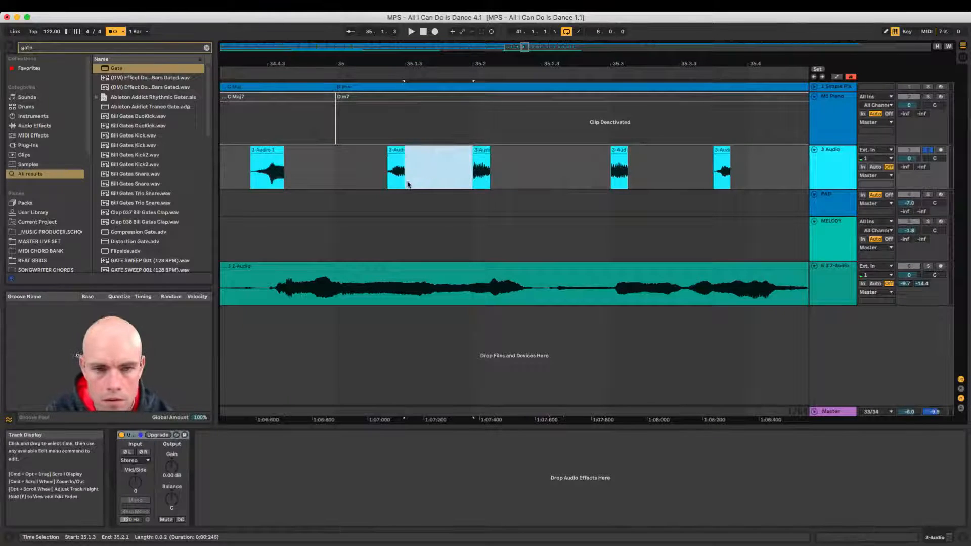
# - Trim the quiet starts off the last four note clips in bar 34
pyautogui.moveTo(251, 152); pyautogui.dragTo(266, 153)
pyautogui.moveTo(267, 61); pyautogui.dragTo(806, 61)
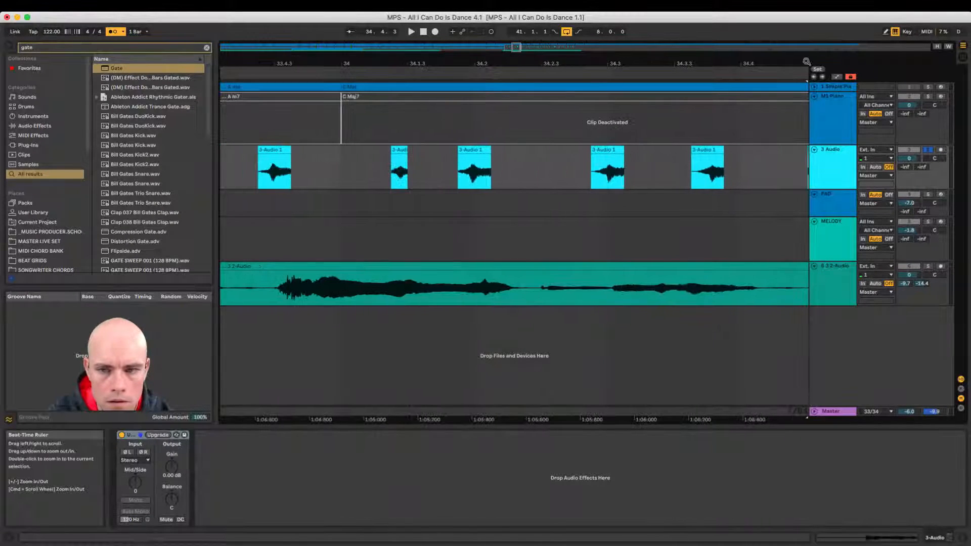
pyautogui.moveTo(694, 151); pyautogui.dragTo(709, 152)
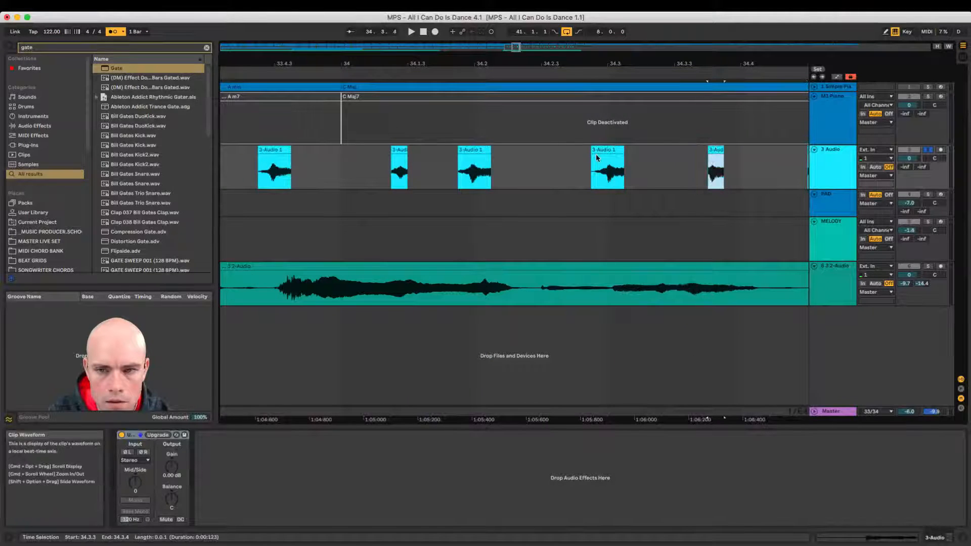
pyautogui.moveTo(591, 152); pyautogui.dragTo(606, 152)
pyautogui.moveTo(458, 152); pyautogui.dragTo(465, 152)
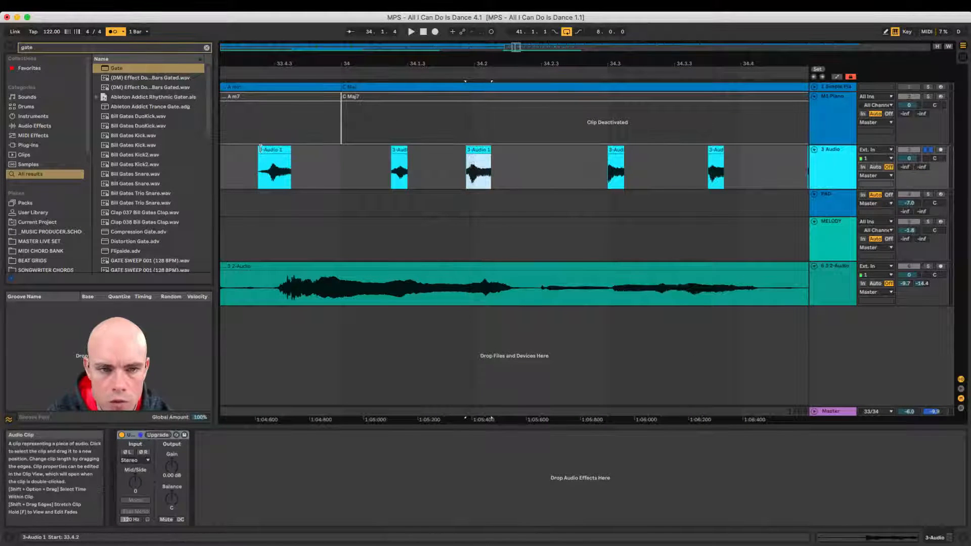
# - Trim the quiet starts off the last two note clips in bar 33
pyautogui.moveTo(258, 151); pyautogui.dragTo(267, 152)
pyautogui.moveTo(264, 71); pyautogui.dragTo(660, 68)
pyautogui.click(564, 155)
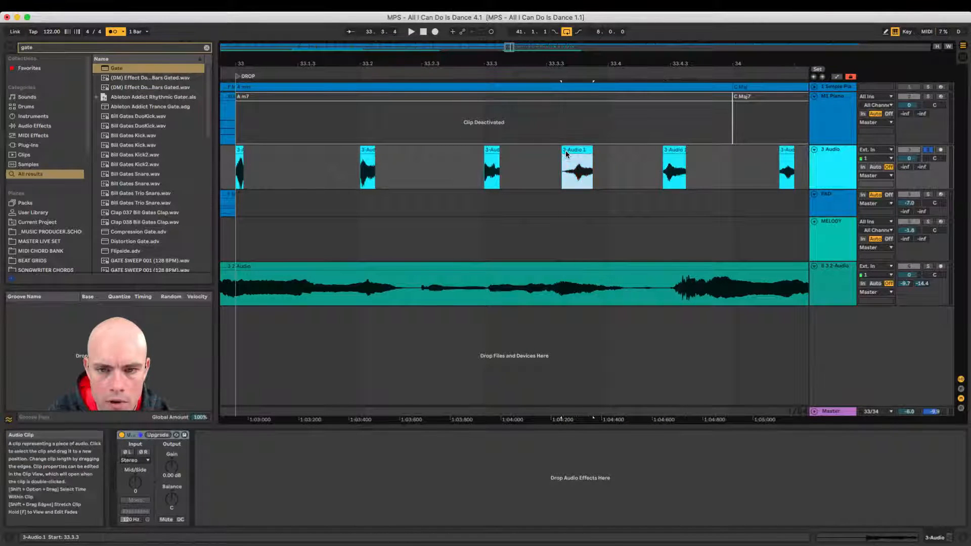
# - Play the edited audio part from bar 32, just before the DROP, to check the cuts
pyautogui.moveTo(383, 63)
pyautogui.mouseDown()
pyautogui.moveTo(413, 64)
pyautogui.moveTo(391, 64)
pyautogui.mouseUp()
pyautogui.click(404, 173)
pyautogui.press('space')
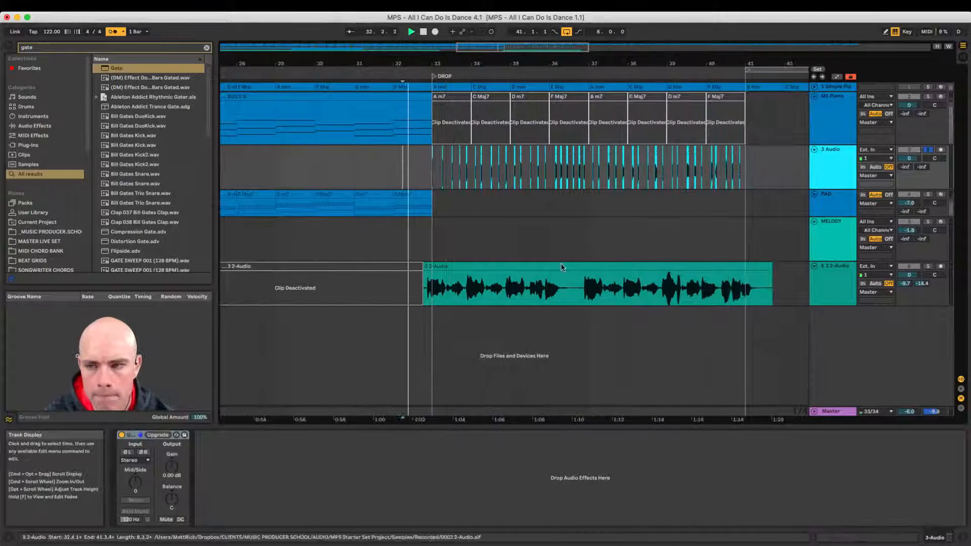
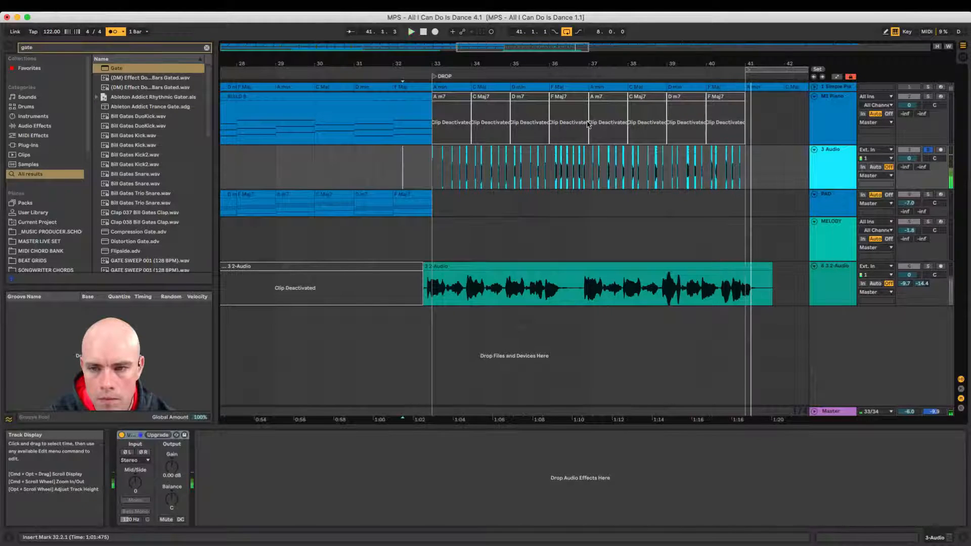
# - Trim the quiet starts off the second and fourth note clips in bar 40
pyautogui.moveTo(726, 62); pyautogui.dragTo(726, 102)
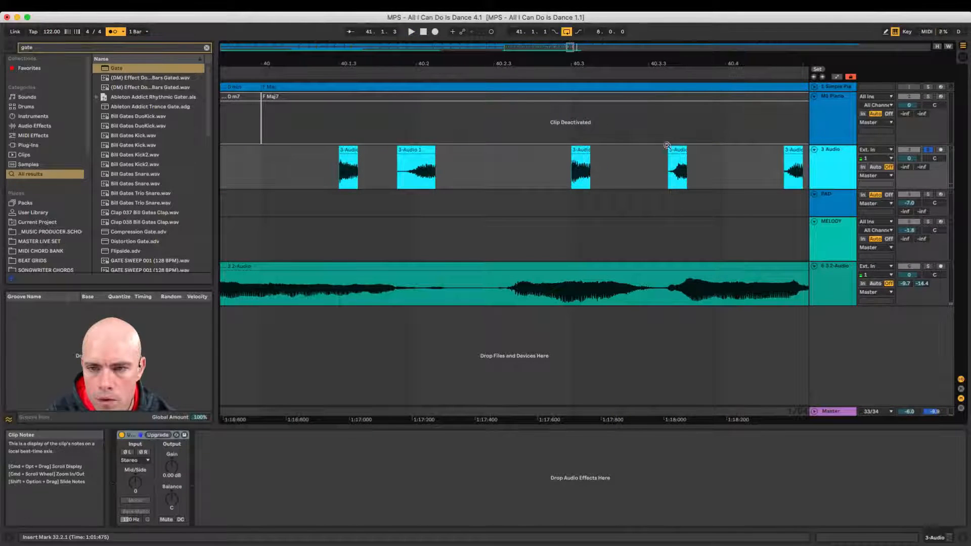
pyautogui.moveTo(669, 151); pyautogui.dragTo(679, 151)
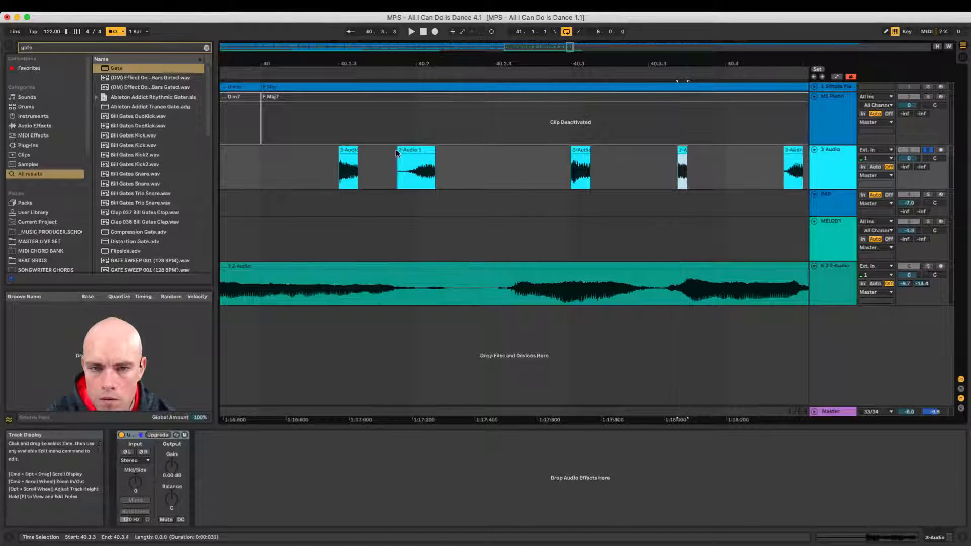
pyautogui.moveTo(575, 62); pyautogui.dragTo(669, 75)
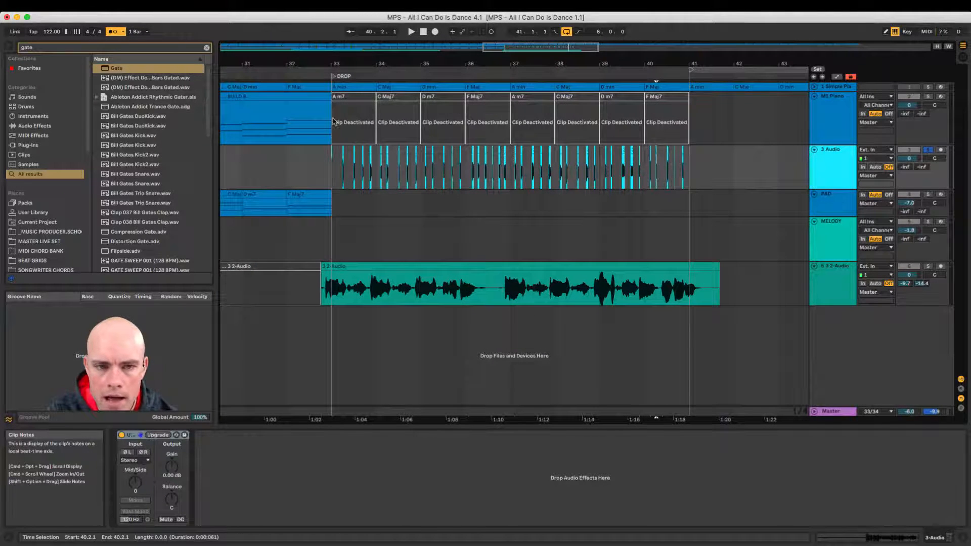
# - Reactivate the M1 Piano clips across bars 33 to 40 and solo that track together with the recorded audio track
pyautogui.moveTo(333, 121); pyautogui.dragTo(689, 117)
pyautogui.press('0')
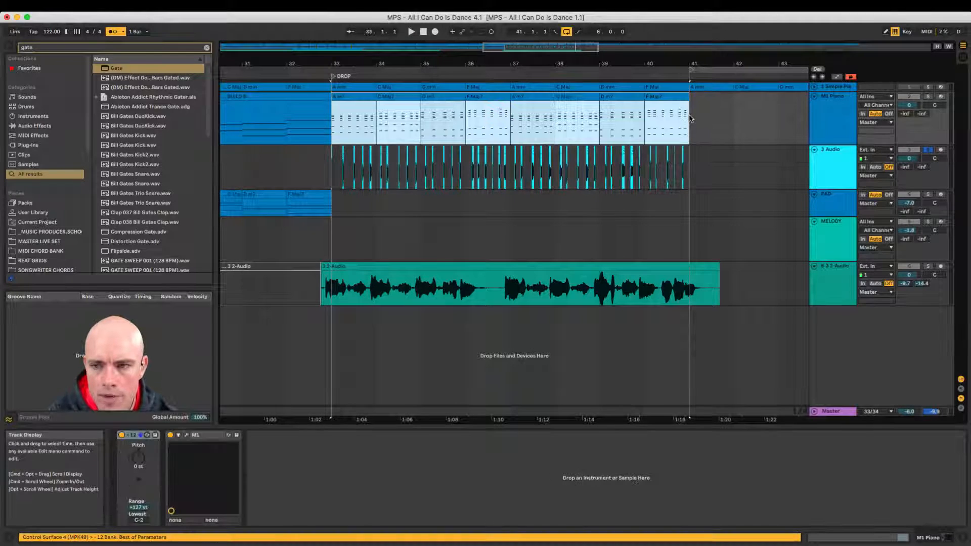
pyautogui.keyDown('super'); pyautogui.click(927, 97); pyautogui.keyUp('super')
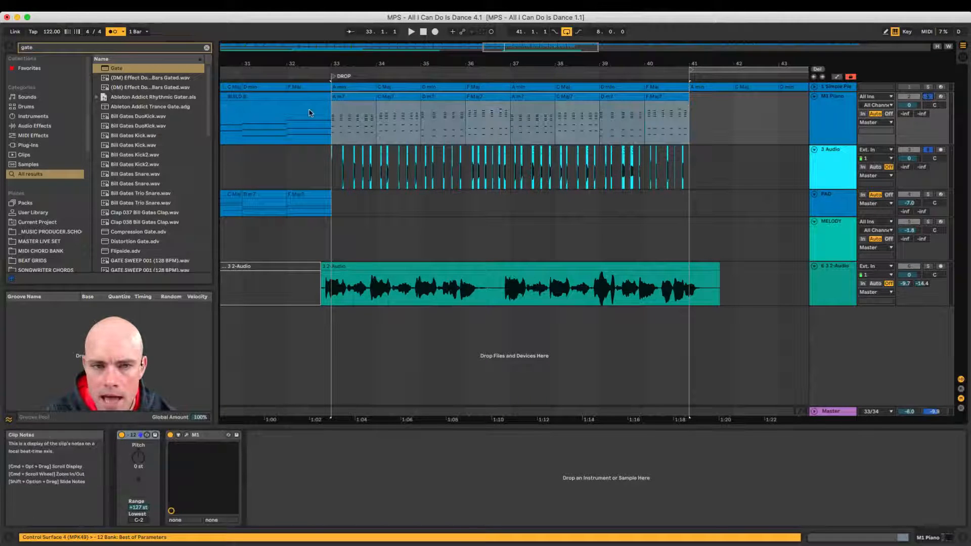
# - Play the recorded audio against the M1 Piano from bar 33 and trim the quiet start off the second note clip in bar 34
pyautogui.moveTo(336, 61)
pyautogui.mouseDown()
pyautogui.moveTo(336, 91)
pyautogui.moveTo(336, 71)
pyautogui.mouseUp()
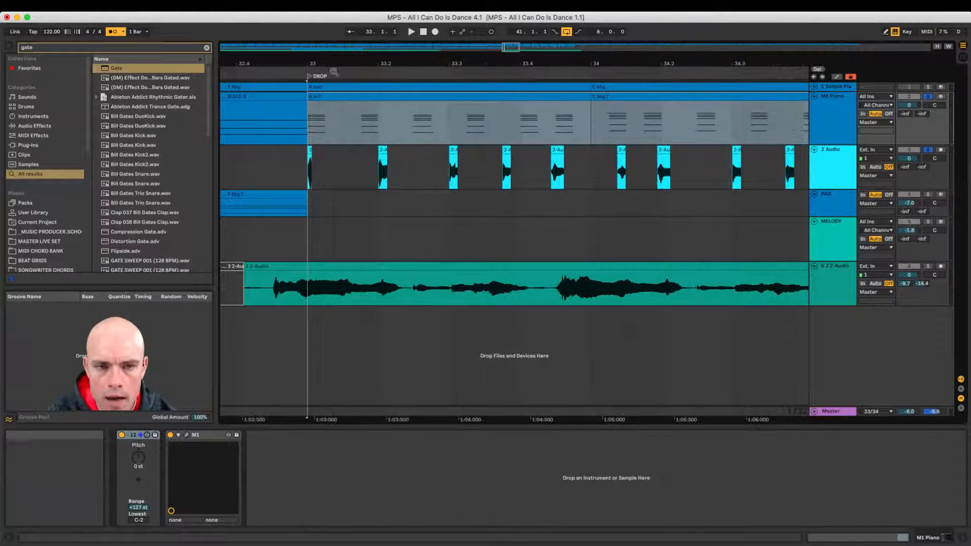
pyautogui.click(305, 167)
pyautogui.press('space')
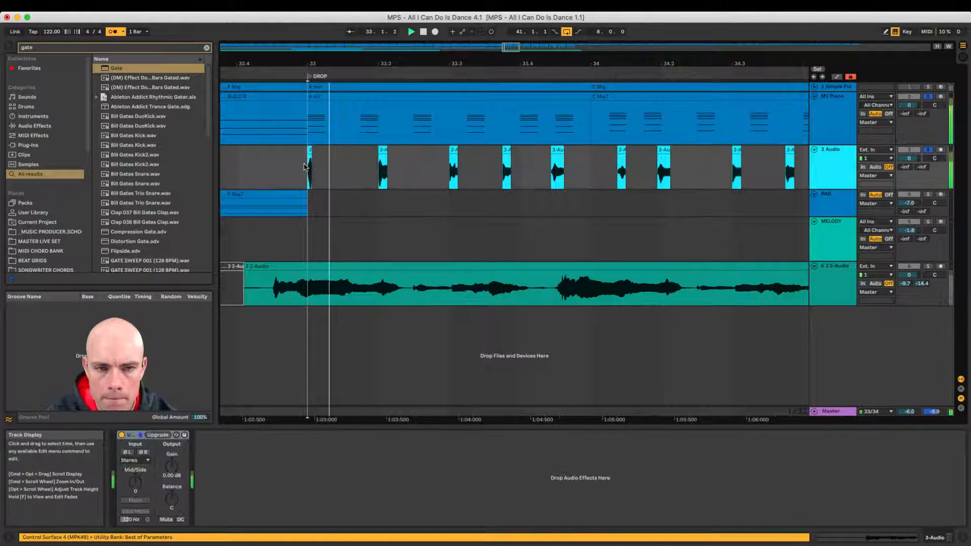
pyautogui.press('space')
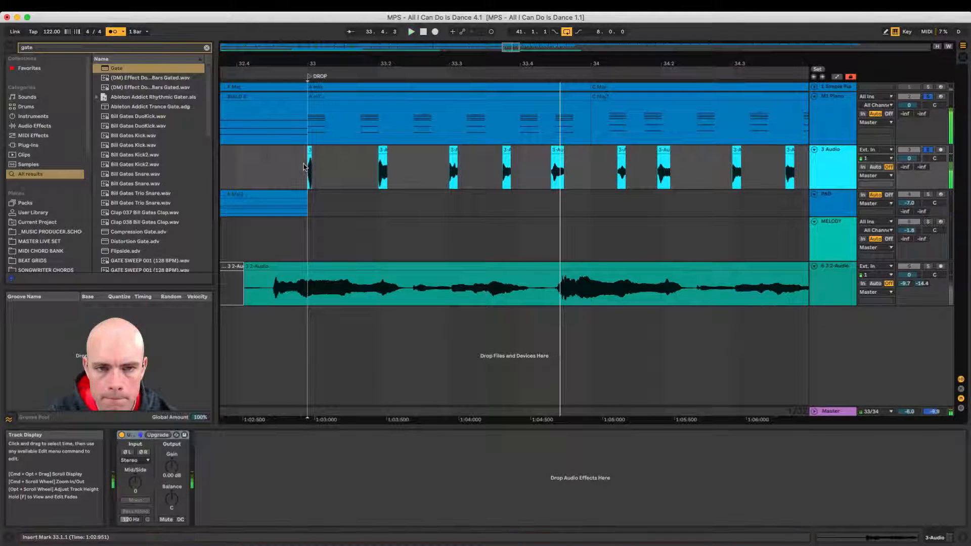
pyautogui.press('space')
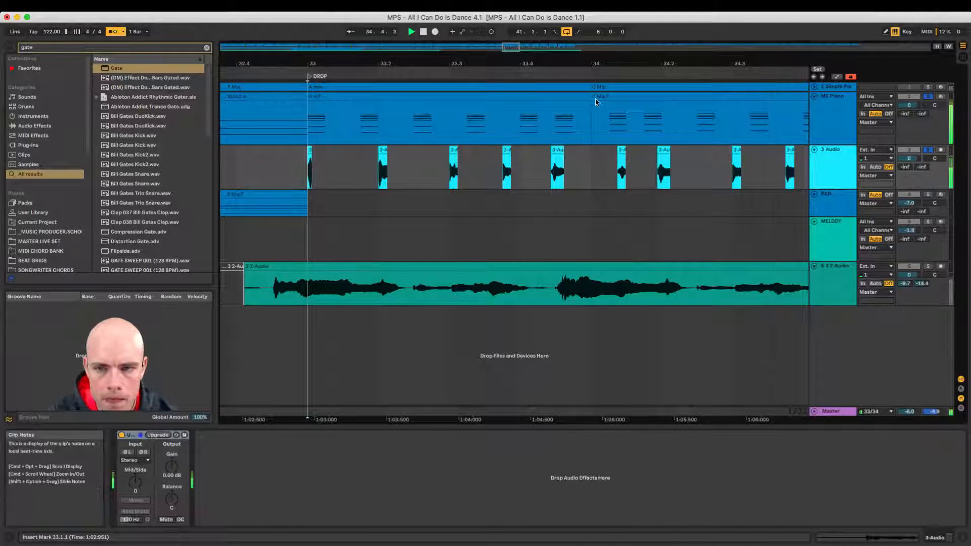
pyautogui.click(659, 151)
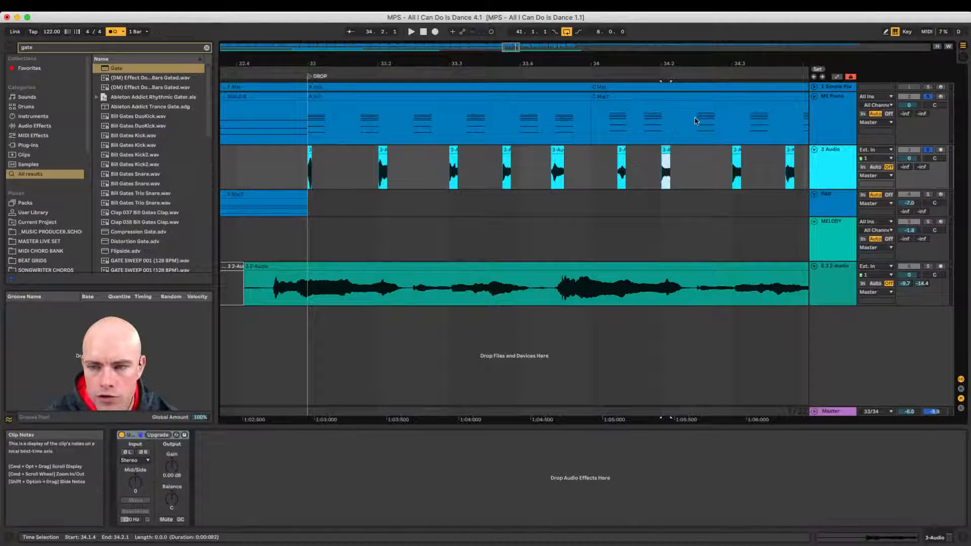
# - Duplicate the M1 Piano track, naming the copy M1 Piano B and the original M1 Piano A
pyautogui.click(834, 103)
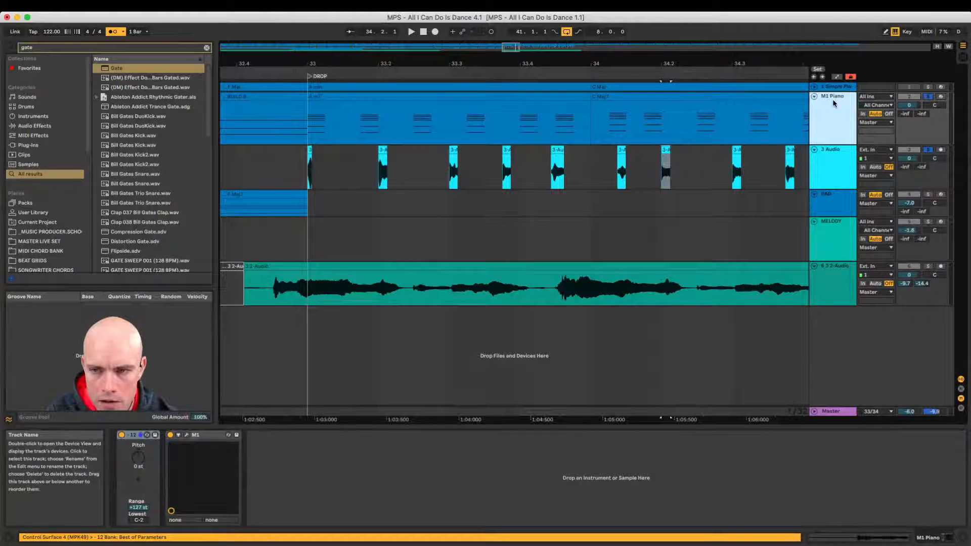
pyautogui.press('super+d')
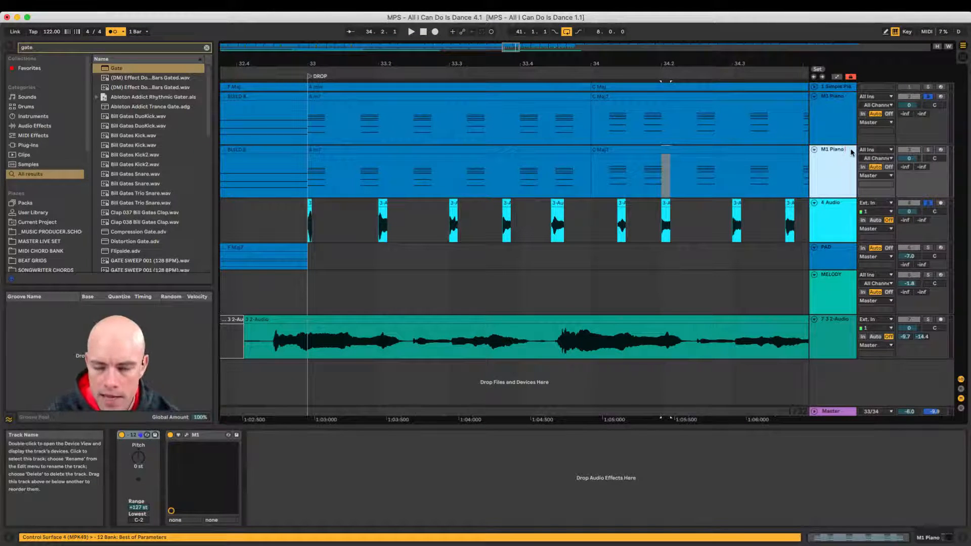
pyautogui.write('B')
pyautogui.click(841, 107)
pyautogui.press('super+r')
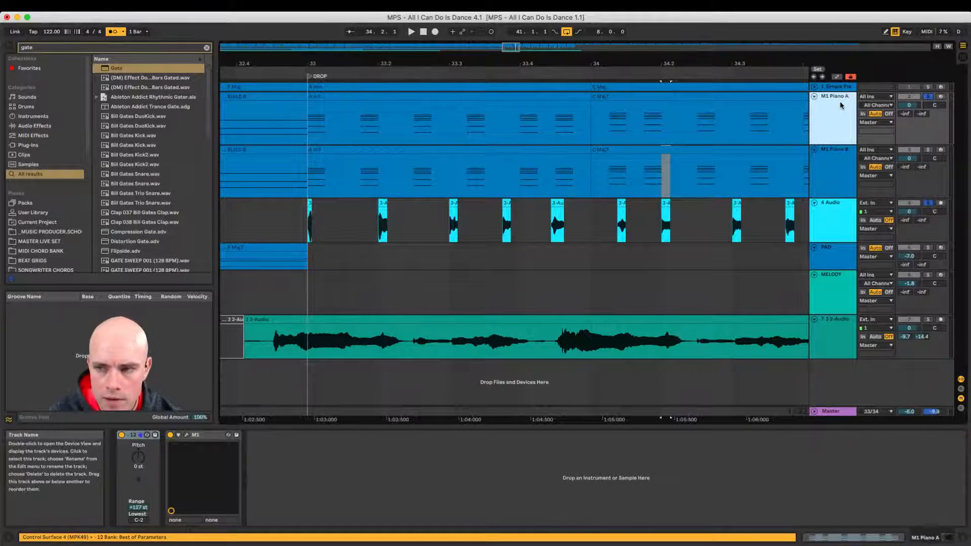
pyautogui.write('A')
pyautogui.press('Return')
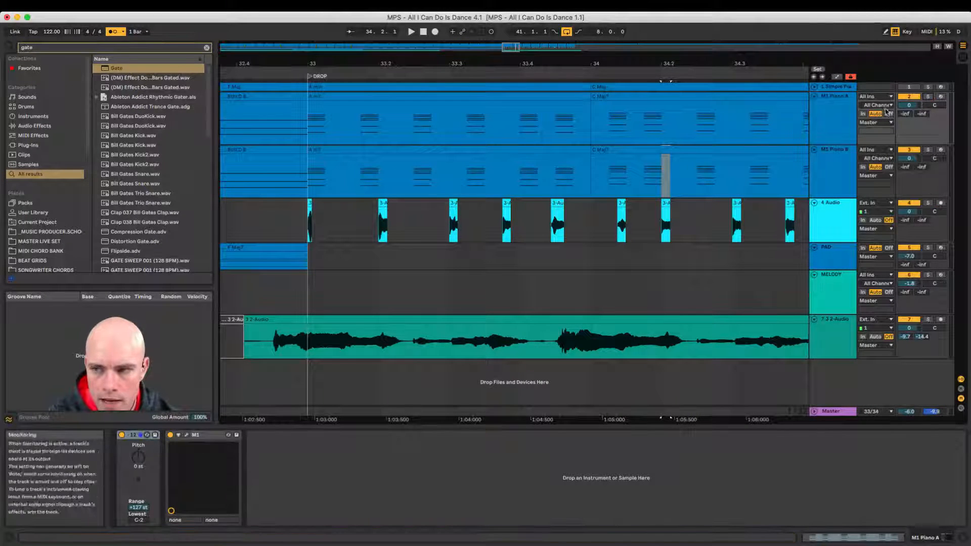
# - Fold M1 Piano A, line up M1 Piano B's bar 33 chords with the audio notes, and trim the start of that bar's last audio clip
pyautogui.click(814, 96)
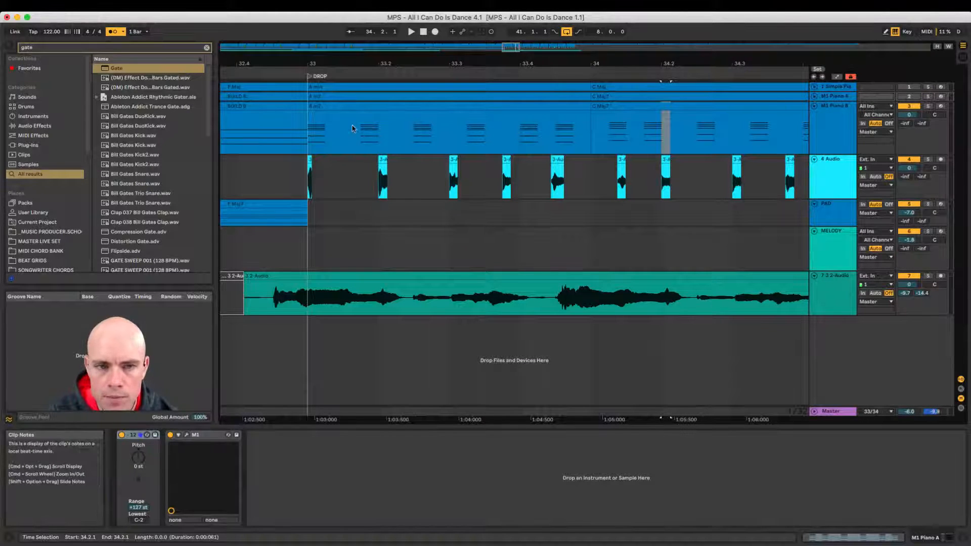
pyautogui.moveTo(363, 125); pyautogui.dragTo(564, 104)
pyautogui.click(475, 112)
pyautogui.click(555, 158)
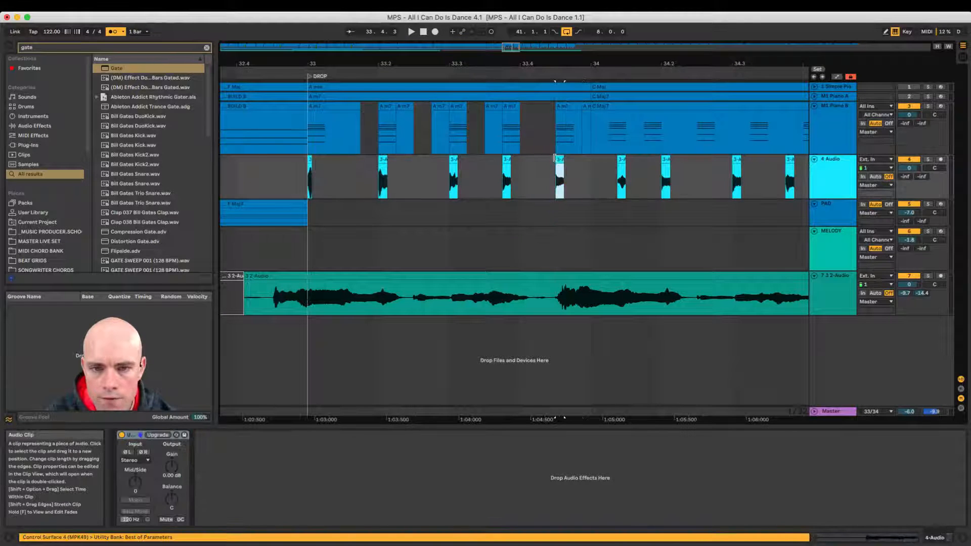
pyautogui.click(443, 108)
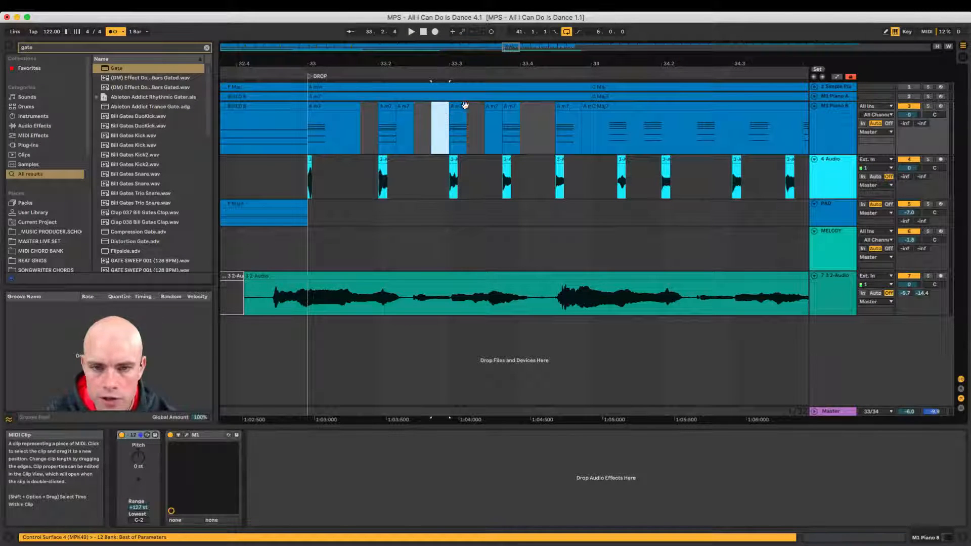
pyautogui.moveTo(497, 107); pyautogui.dragTo(405, 109)
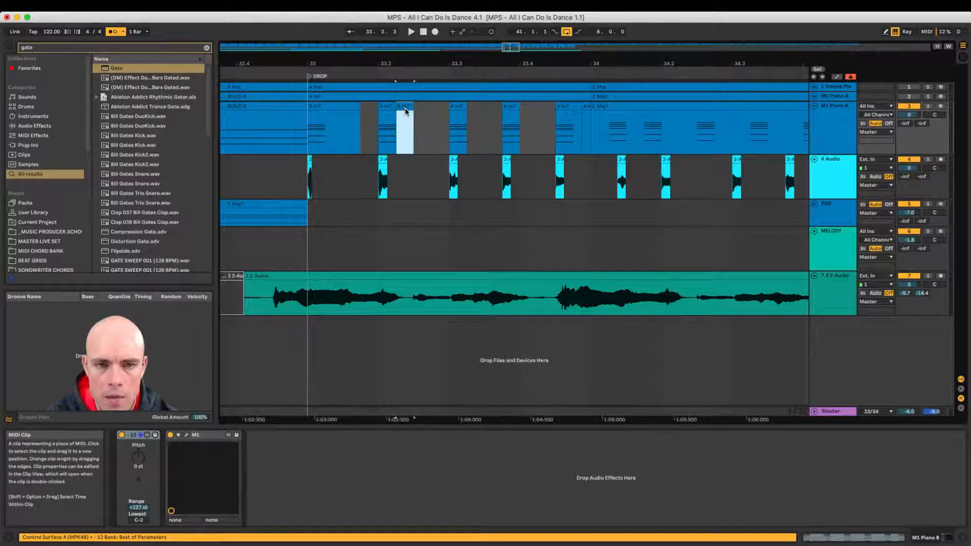
# - Play the arrangement from bar 33 to check the shifted piano chords against the audio
pyautogui.click(305, 182)
pyautogui.press('space')
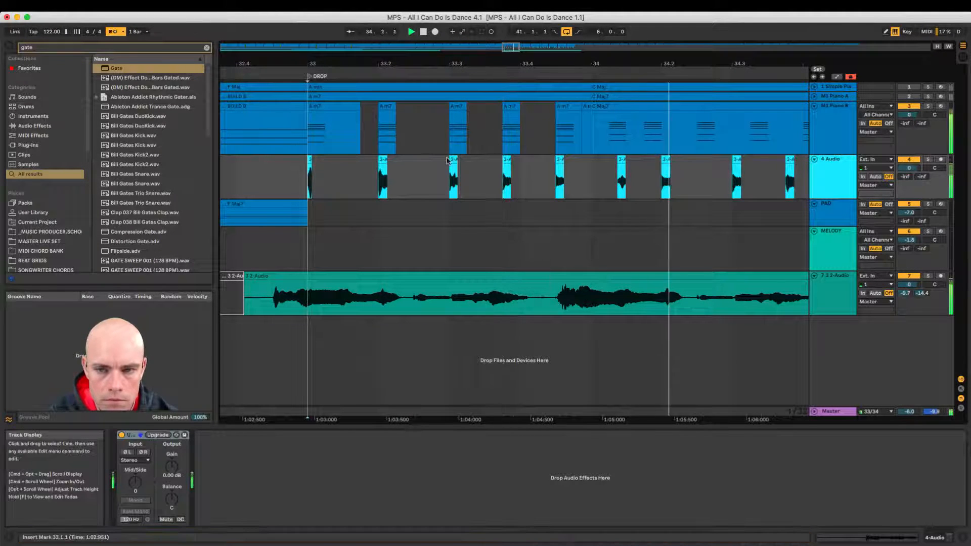
pyautogui.press('space')
# - Cut out the bar 34 chords in M1 Piano B and move them onto the matching audio notes
pyautogui.moveTo(467, 122); pyautogui.dragTo(666, 146)
pyautogui.click(503, 122)
pyautogui.click(673, 136)
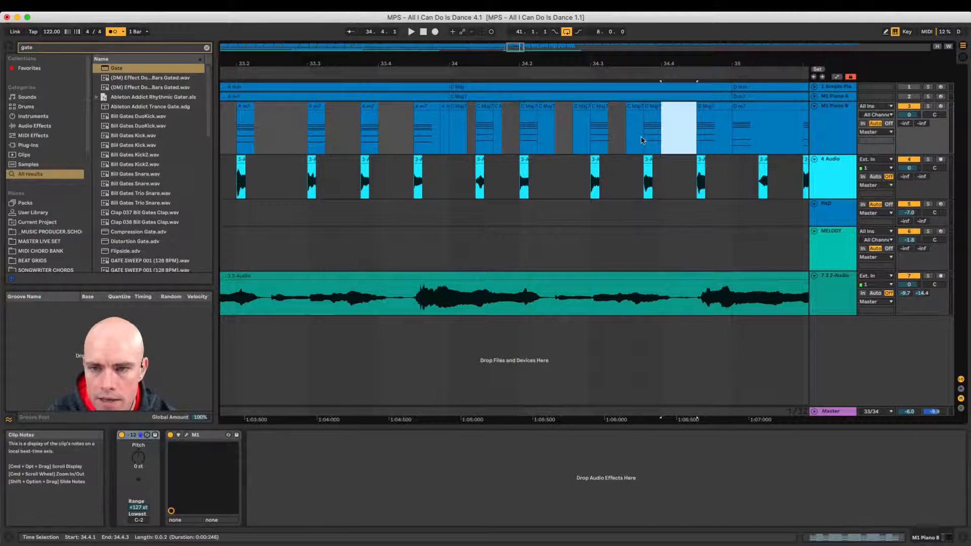
# - Delete the leftover clip fragments between the moved chords in M1 Piano B, from the end of bar 33 through bar 34
pyautogui.press('Delete')
pyautogui.click(636, 106)
pyautogui.click(584, 107)
pyautogui.press('Delete')
pyautogui.click(546, 106)
pyautogui.press('Delete')
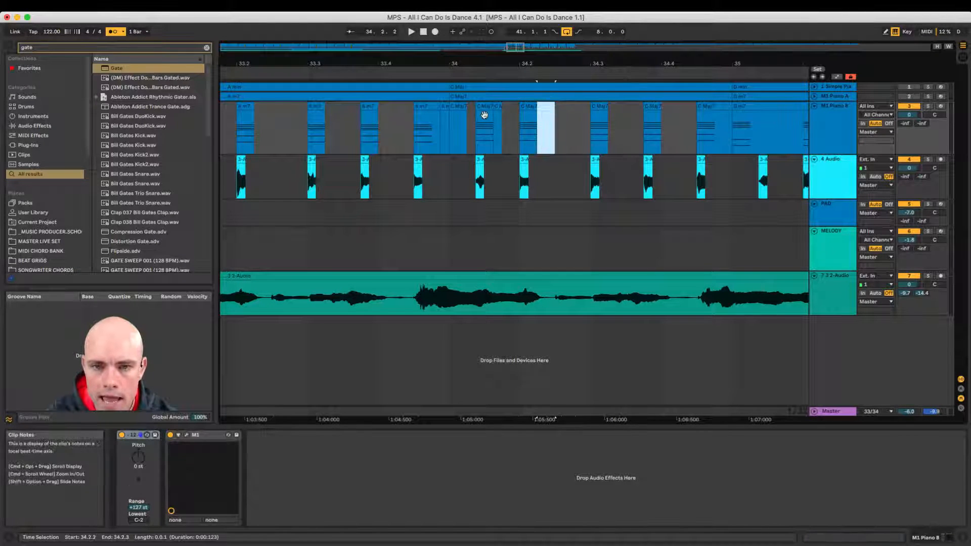
pyautogui.click(498, 106)
pyautogui.press('Delete')
pyautogui.click(454, 110)
pyautogui.press('Delete')
pyautogui.click(444, 110)
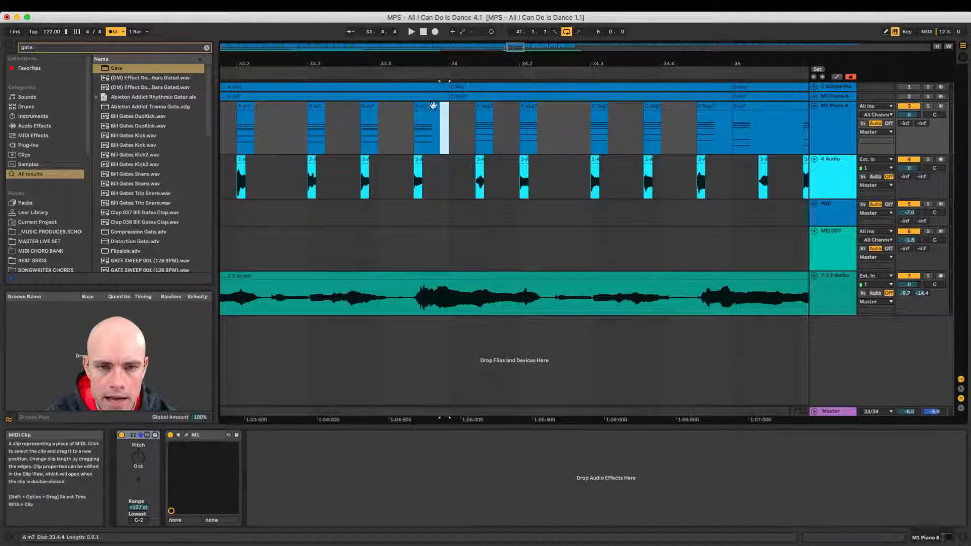
pyautogui.hscroll(3, 637, 153)
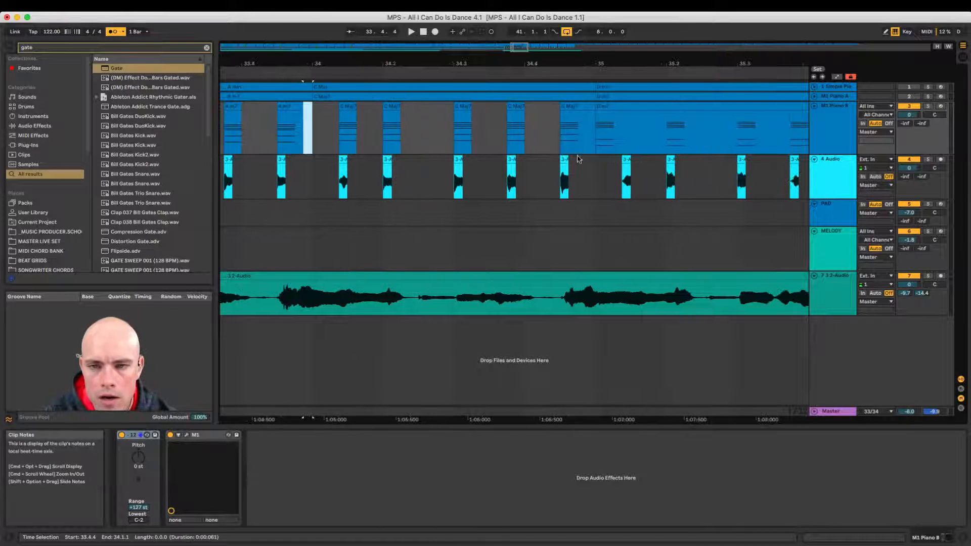
pyautogui.press('Delete')
# - Move the first chord of bar 35 in M1 Piano B onto its audio note and delete the leftover fragment
pyautogui.moveTo(577, 141); pyautogui.dragTo(630, 109)
pyautogui.press('Delete')
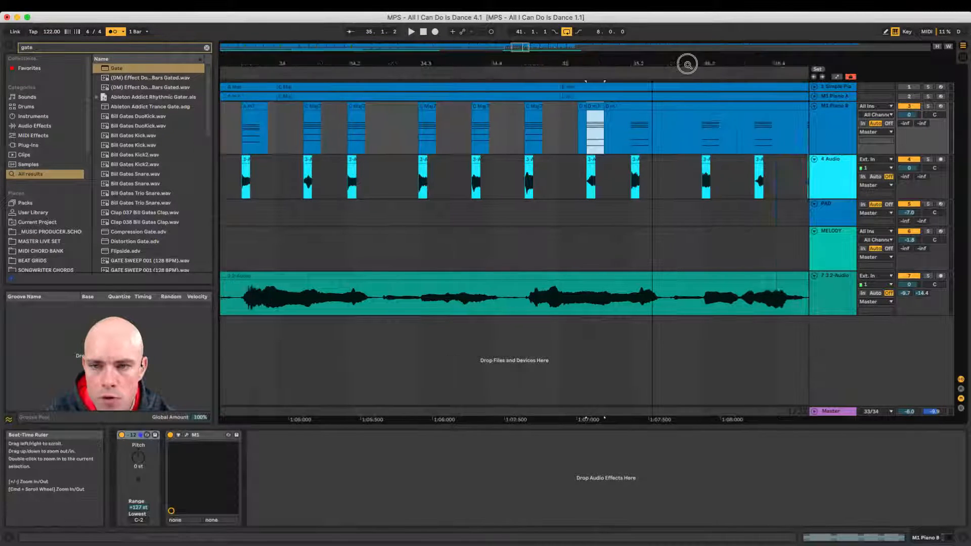
pyautogui.moveTo(684, 58); pyautogui.dragTo(539, 118)
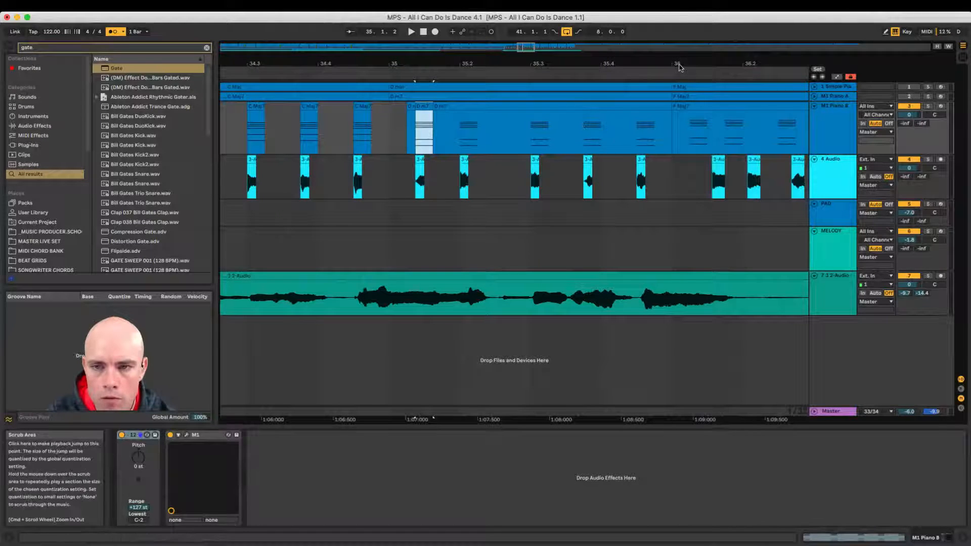
# - Shift the first three bar 36 chords in M1 Piano B onto the audio notes and trim the third audio clip's quiet start
pyautogui.hscroll(5, 581, 136)
pyautogui.click(561, 139)
pyautogui.moveTo(561, 139); pyautogui.dragTo(607, 109)
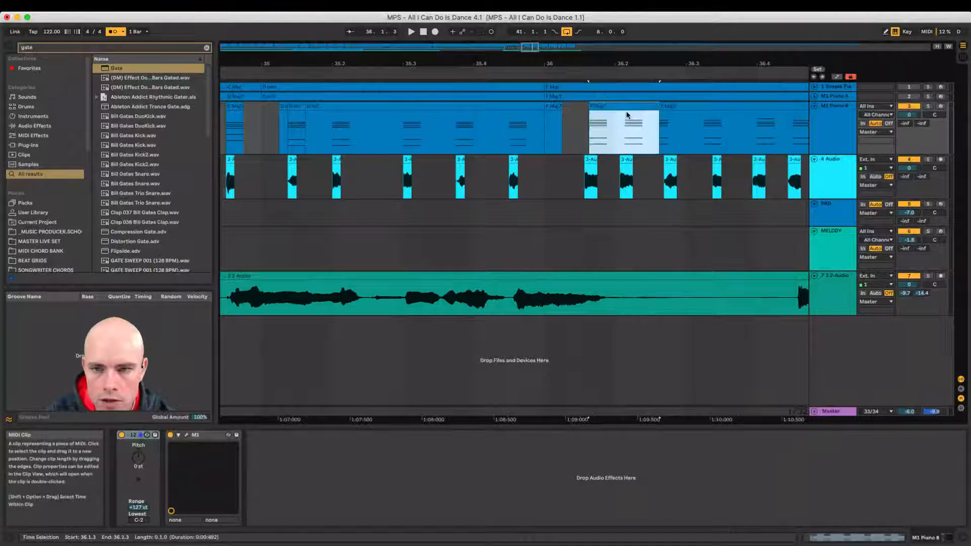
pyautogui.click(656, 108)
pyautogui.click(656, 115)
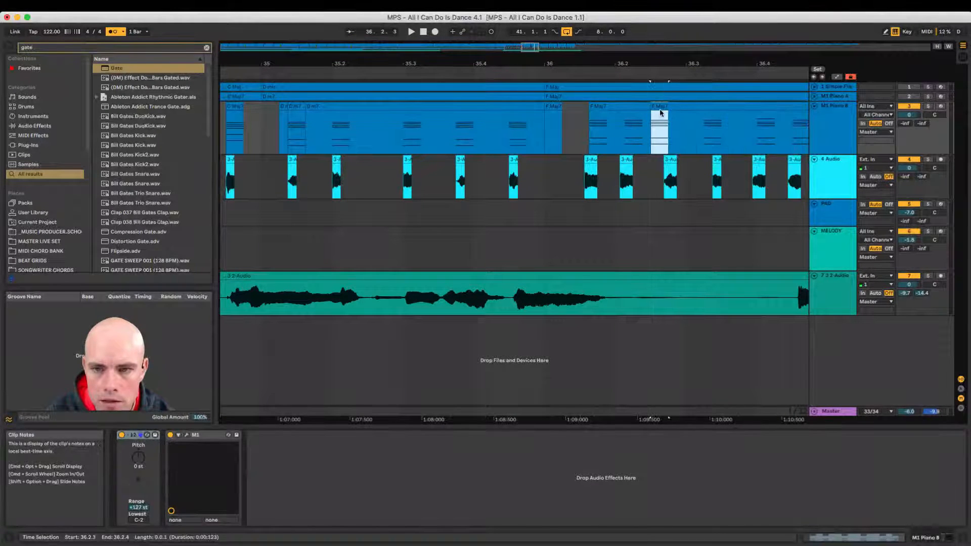
pyautogui.moveTo(660, 112); pyautogui.dragTo(674, 106)
pyautogui.moveTo(666, 160); pyautogui.dragTo(669, 160)
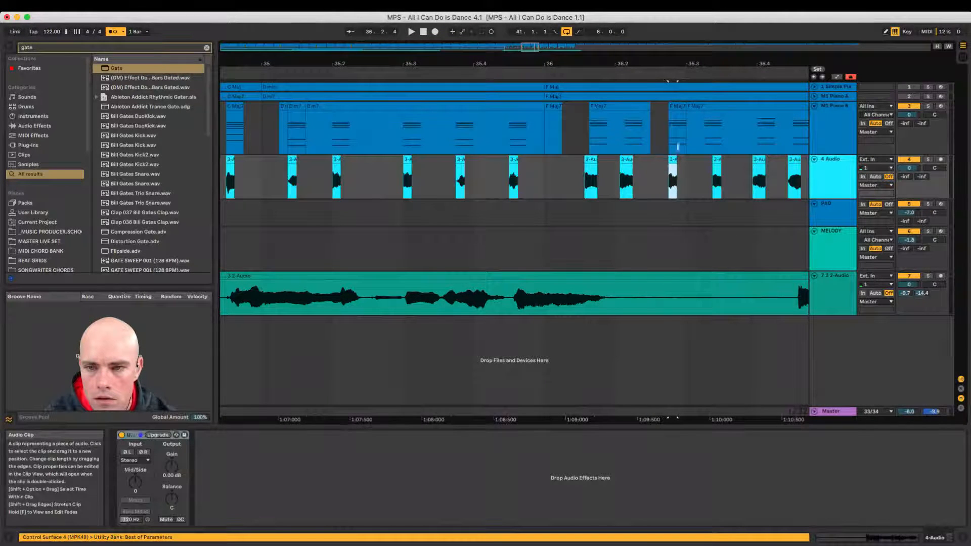
# - Move the fourth and fifth chords of bar 36 in M1 Piano B later, onto their audio notes
pyautogui.moveTo(706, 124); pyautogui.dragTo(722, 107)
pyautogui.hscroll(5, 718, 139)
pyautogui.hscroll(3, 716, 140)
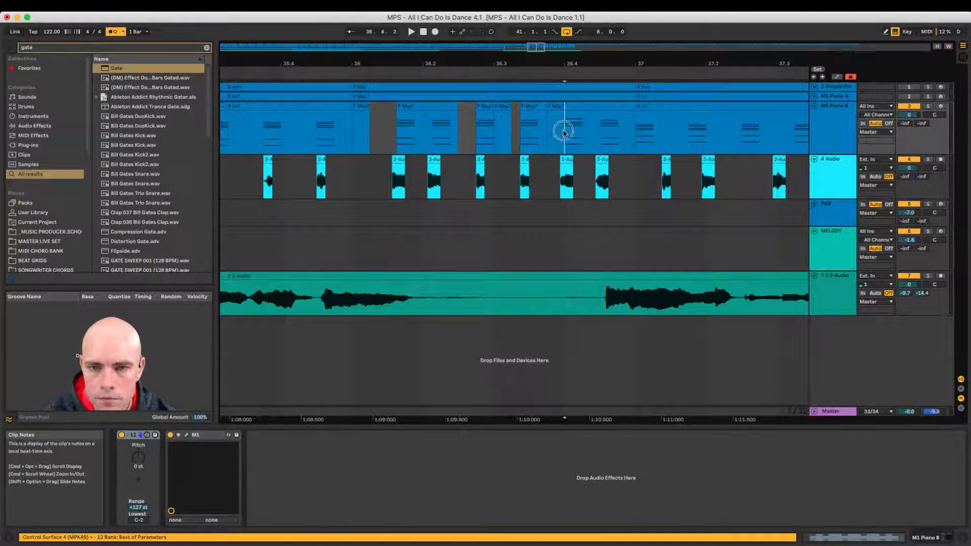
pyautogui.moveTo(564, 133); pyautogui.dragTo(620, 117)
# - Trim the quiet starts off the last two audio clips in bar 36 and line up that bar's final M1 Piano B chord
pyautogui.click(599, 161)
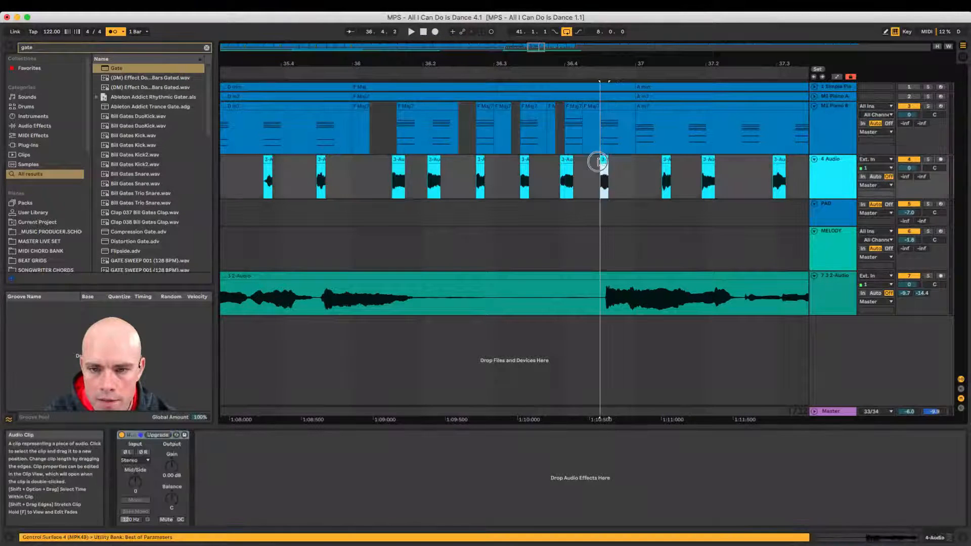
pyautogui.click(564, 160)
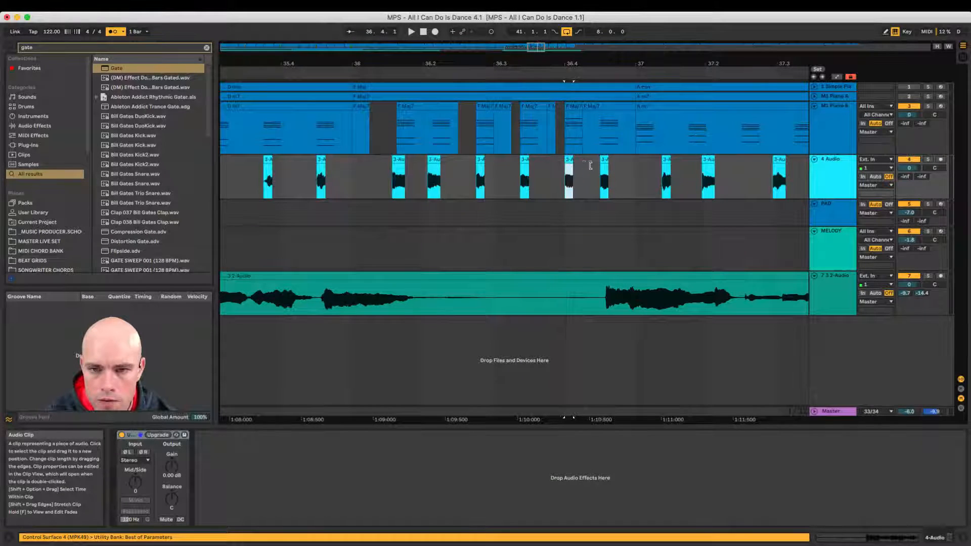
pyautogui.hscroll(2, 590, 165)
pyautogui.click(563, 108)
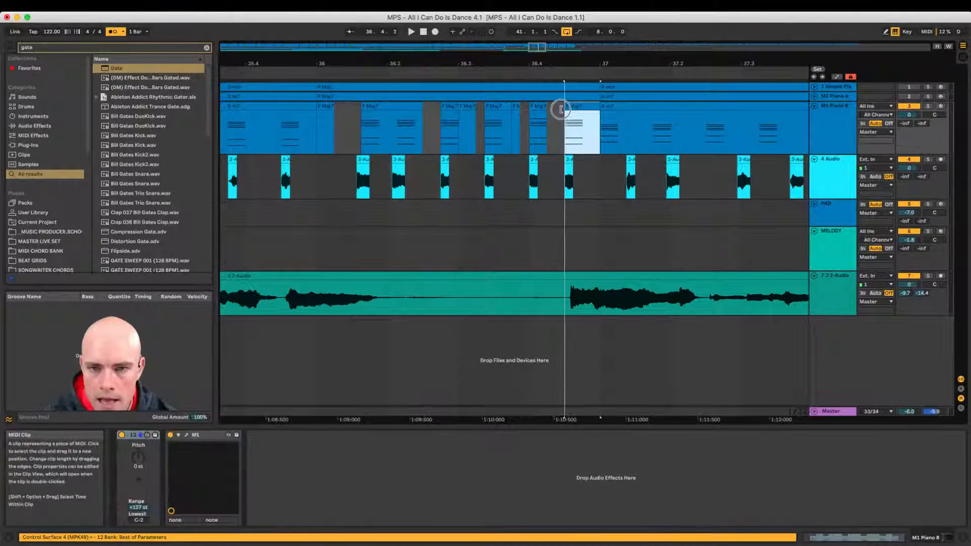
# - Shift the first two chords of bar 37 in M1 Piano B onto their audio notes, using a finer position for the second
pyautogui.hscroll(3, 575, 122)
pyautogui.click(565, 108)
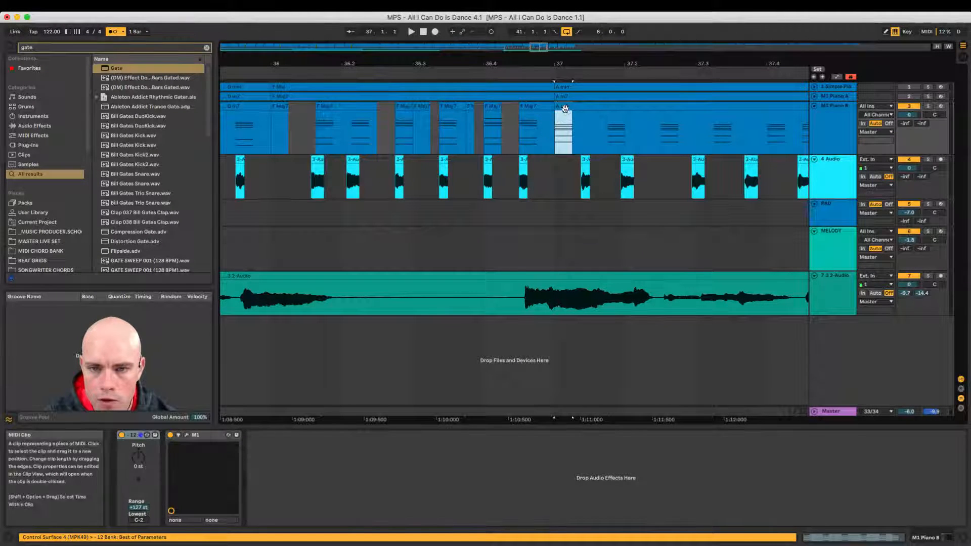
pyautogui.moveTo(565, 108); pyautogui.dragTo(633, 107)
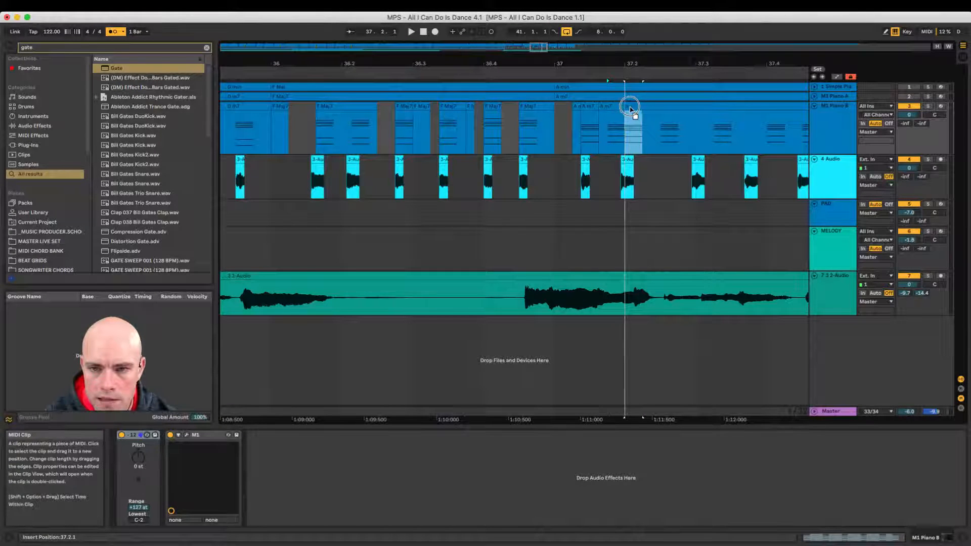
pyautogui.press('super+z')
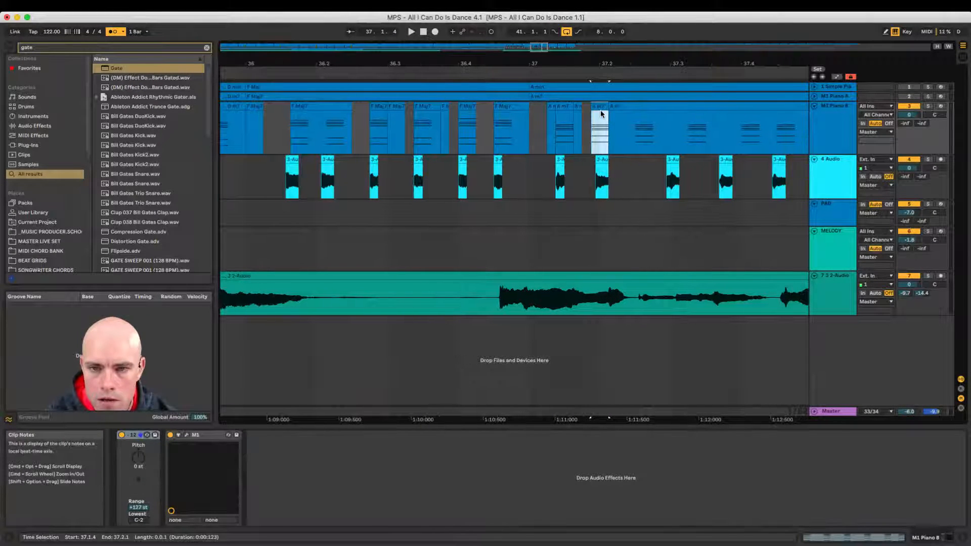
pyautogui.moveTo(601, 114); pyautogui.dragTo(604, 113)
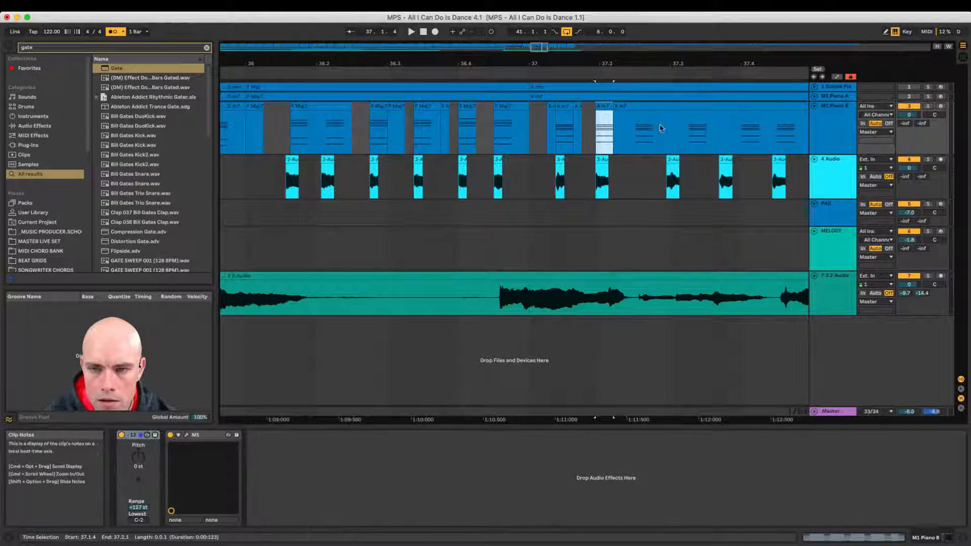
# - Cut out the third and fourth chords of bar 37 in M1 Piano B and move them onto the matching audio notes
pyautogui.click(640, 124)
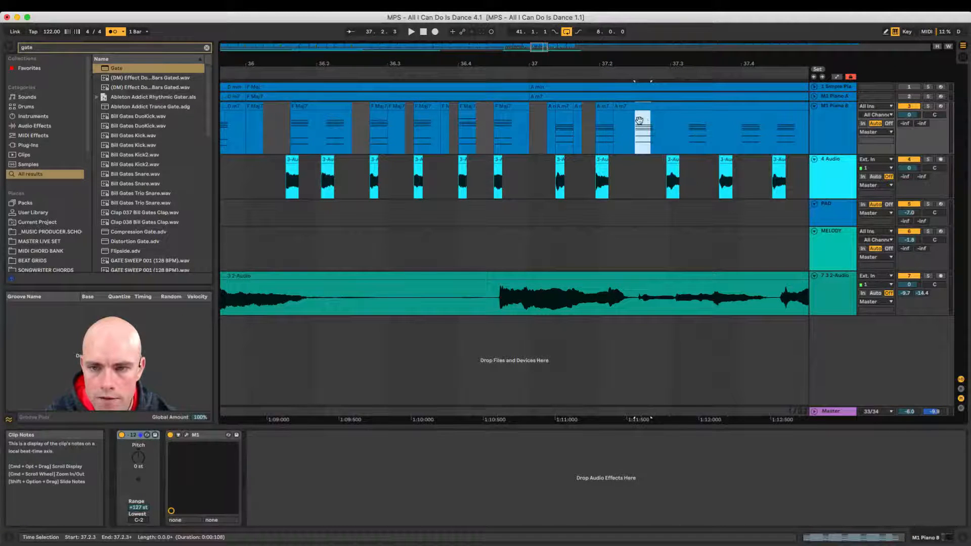
pyautogui.click(650, 121)
pyautogui.click(668, 111)
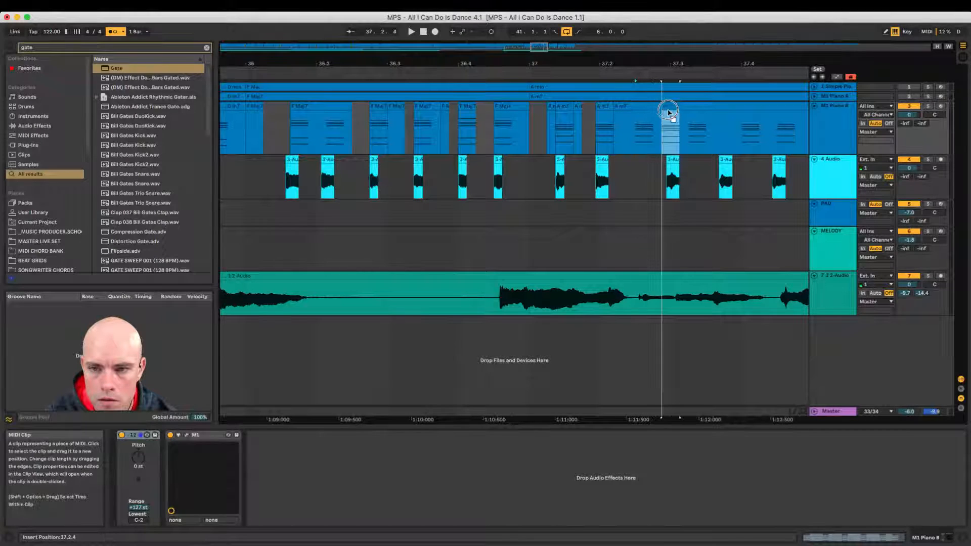
pyautogui.moveTo(674, 112)
pyautogui.mouseDown()
pyautogui.moveTo(691, 123)
pyautogui.moveTo(730, 118)
pyautogui.mouseUp()
pyautogui.hscroll(5, 631, 125)
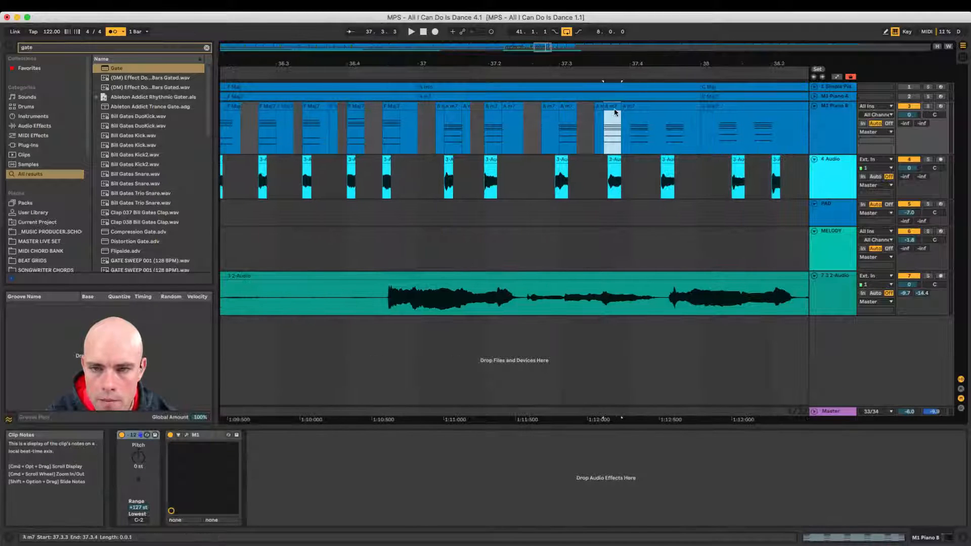
# - Nudge the fourth chord of bar 37 in M1 Piano B into place and position the bar's fifth chord on its audio note
pyautogui.moveTo(615, 111)
pyautogui.mouseDown()
pyautogui.moveTo(613, 103)
pyautogui.moveTo(631, 132)
pyautogui.moveTo(654, 132)
pyautogui.moveTo(678, 131)
pyautogui.moveTo(676, 110)
pyautogui.mouseUp()
pyautogui.click(673, 109)
pyautogui.click(676, 107)
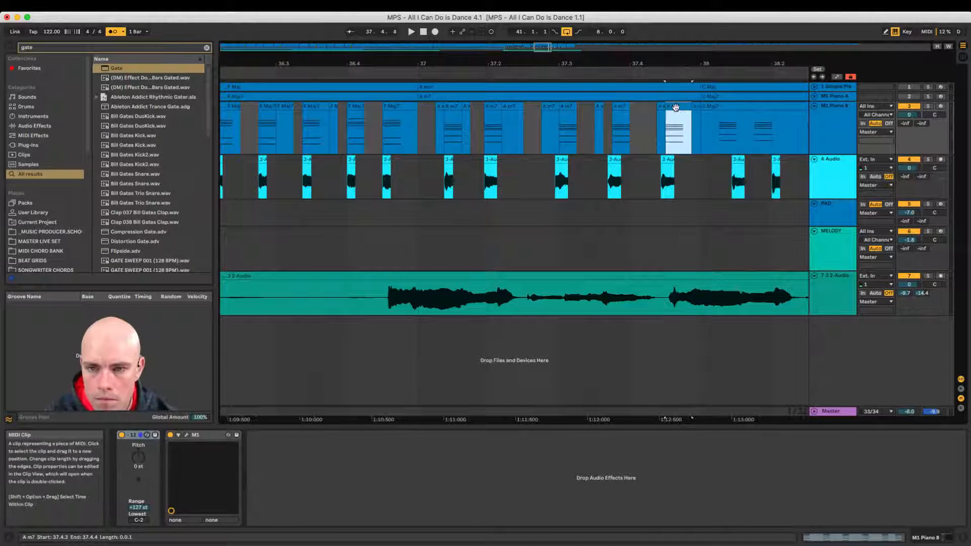
# - Play back from 37.3.1 and move the first four M1 Piano B chords of bar 38 onto their matching audio notes
pyautogui.click(559, 127)
pyautogui.press('space')
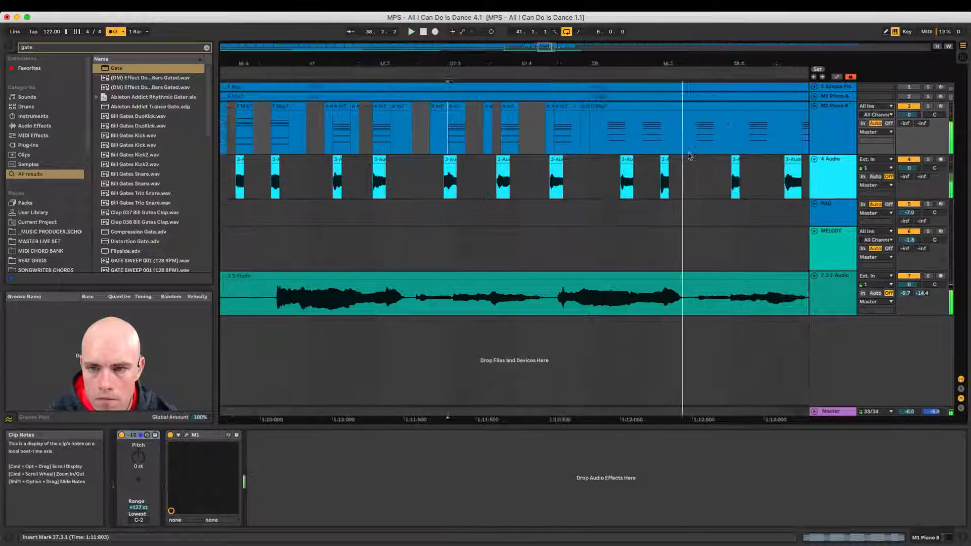
pyautogui.moveTo(570, 136); pyautogui.dragTo(706, 110)
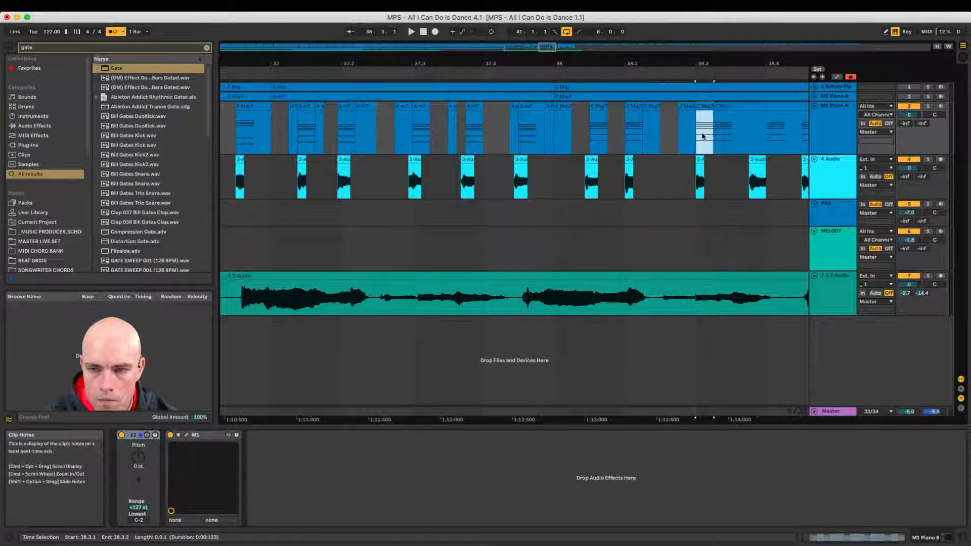
pyautogui.hscroll(4, 704, 138)
pyautogui.click(574, 139)
pyautogui.moveTo(574, 140); pyautogui.dragTo(640, 127)
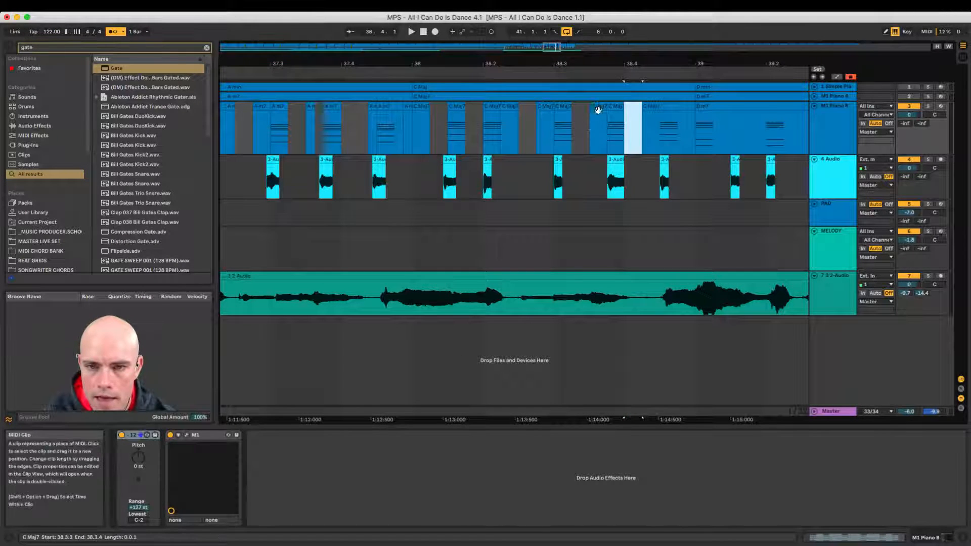
# - Delete the leftover M1 Piano B clip pieces around the first chords of bar 37 and shorten the last chord clip of bar 36
pyautogui.moveTo(591, 107); pyautogui.dragTo(265, 107)
pyautogui.moveTo(293, 61); pyautogui.dragTo(282, 59)
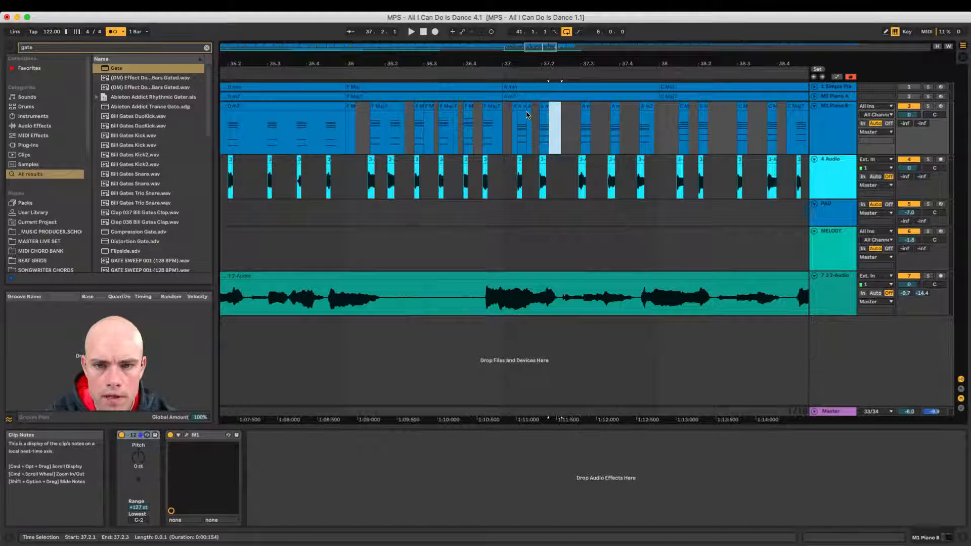
pyautogui.click(530, 107)
pyautogui.press('Delete')
pyautogui.click(515, 107)
pyautogui.press('Delete')
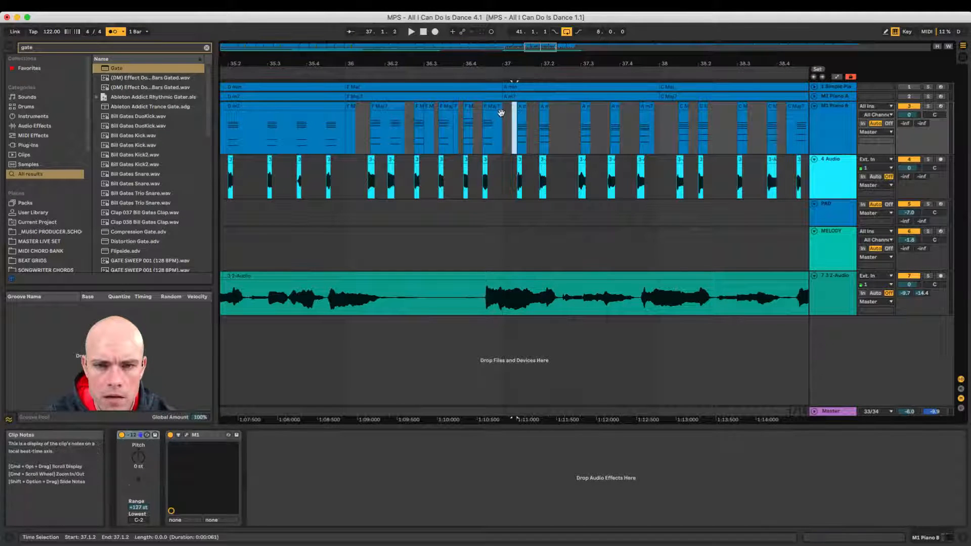
pyautogui.moveTo(502, 107); pyautogui.dragTo(493, 107)
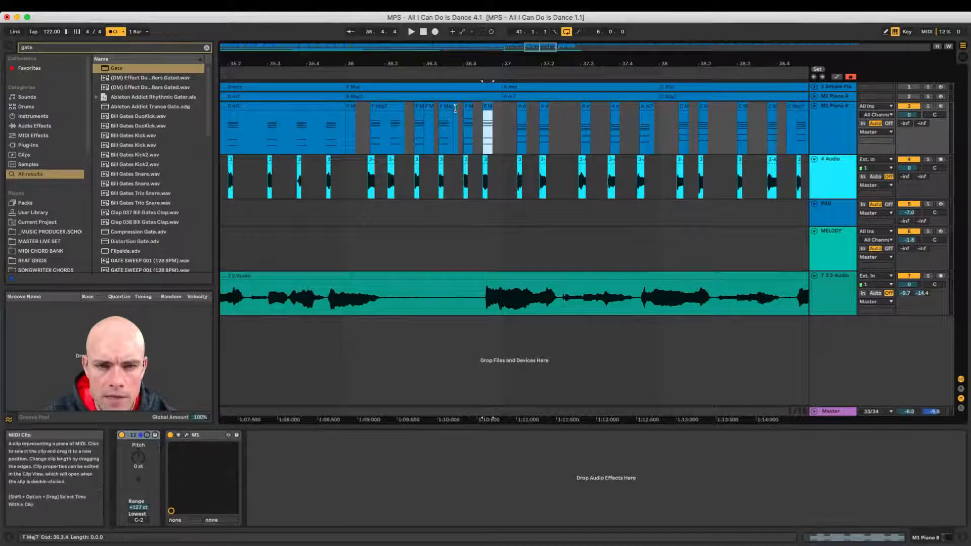
# - Delete the leftover M1 Piano B clip pieces between the chords of bar 36
pyautogui.moveTo(384, 61); pyautogui.dragTo(646, 124)
pyautogui.press('Delete')
pyautogui.press('Delete')
pyautogui.press('Delete')
pyautogui.moveTo(606, 64); pyautogui.dragTo(621, 56)
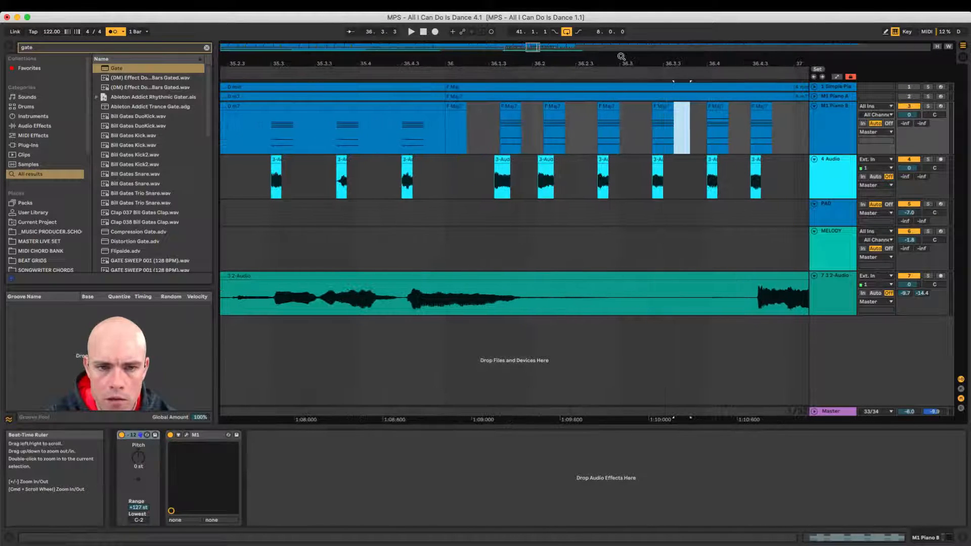
# - Clear the M1 Piano B clip gaps between the last three chords of bar 35 and up to bar 36's first chord
pyautogui.moveTo(423, 145); pyautogui.dragTo(311, 140)
pyautogui.press('Delete')
pyautogui.press('Delete')
pyautogui.press('Delete')
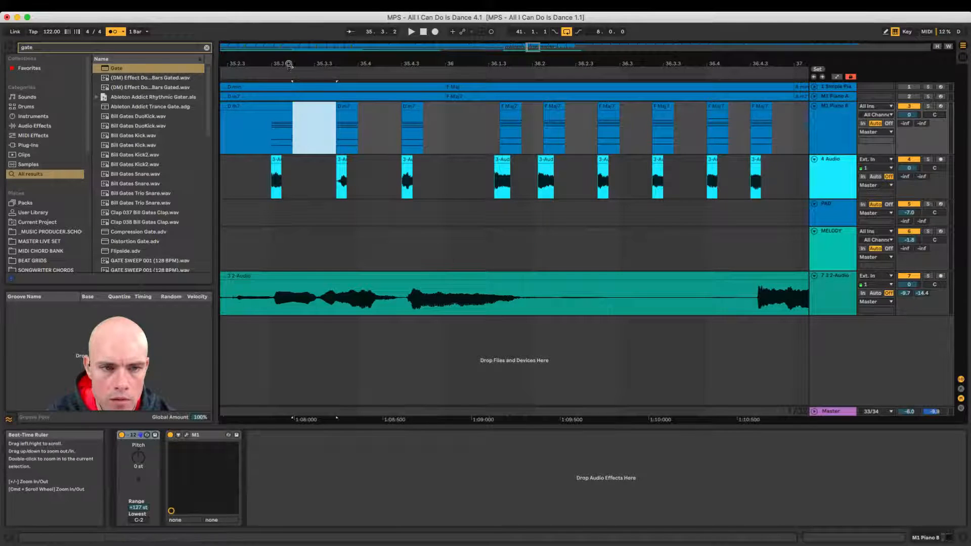
# - Delete the empty M1 Piano B clip sections around the first two chords of bar 35
pyautogui.moveTo(290, 64); pyautogui.dragTo(559, 64)
pyautogui.moveTo(539, 129); pyautogui.dragTo(427, 137)
pyautogui.press('Delete')
pyautogui.click(393, 105)
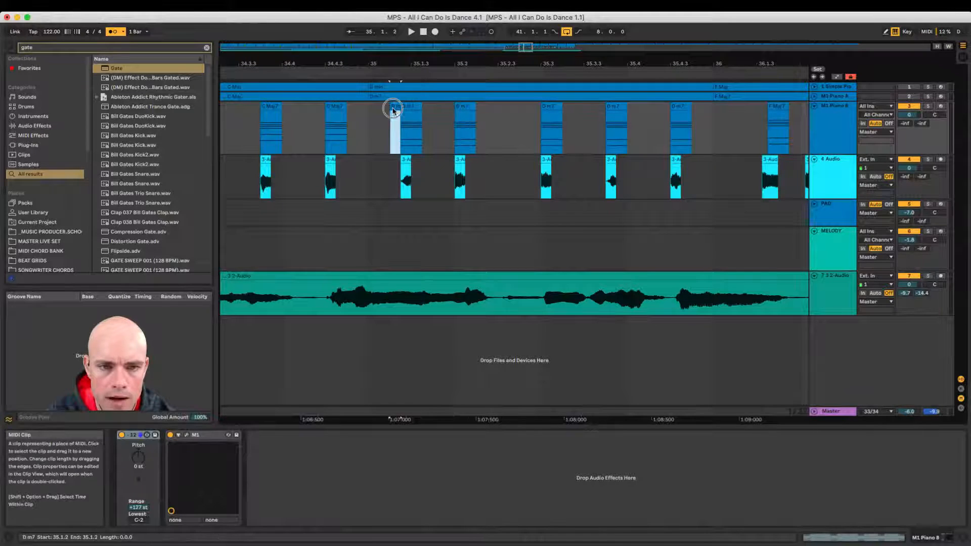
pyautogui.press('Delete')
# - Shorten the first M1 Piano B chord clip at the start of the DROP in bar 33 to match the other chords
pyautogui.moveTo(380, 60); pyautogui.dragTo(431, 108)
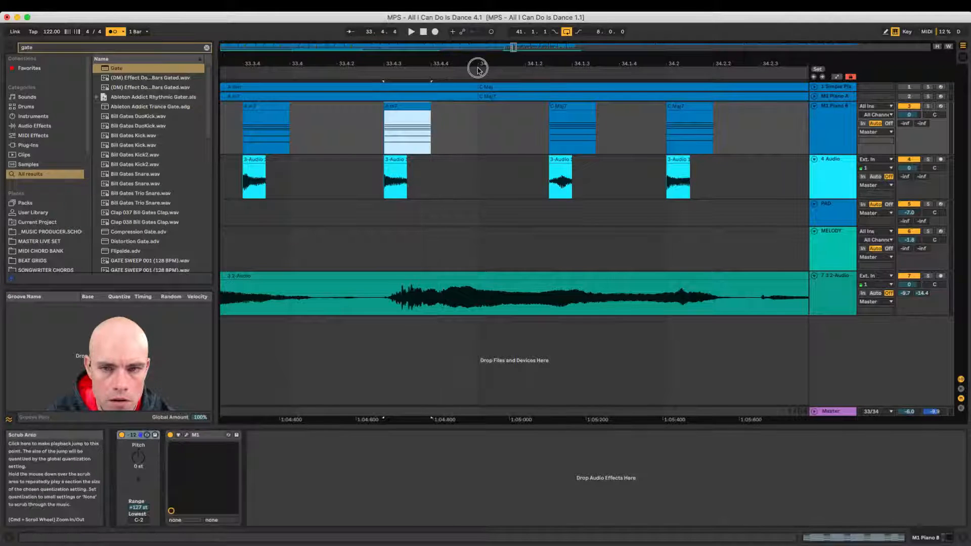
pyautogui.moveTo(478, 67); pyautogui.dragTo(479, 67)
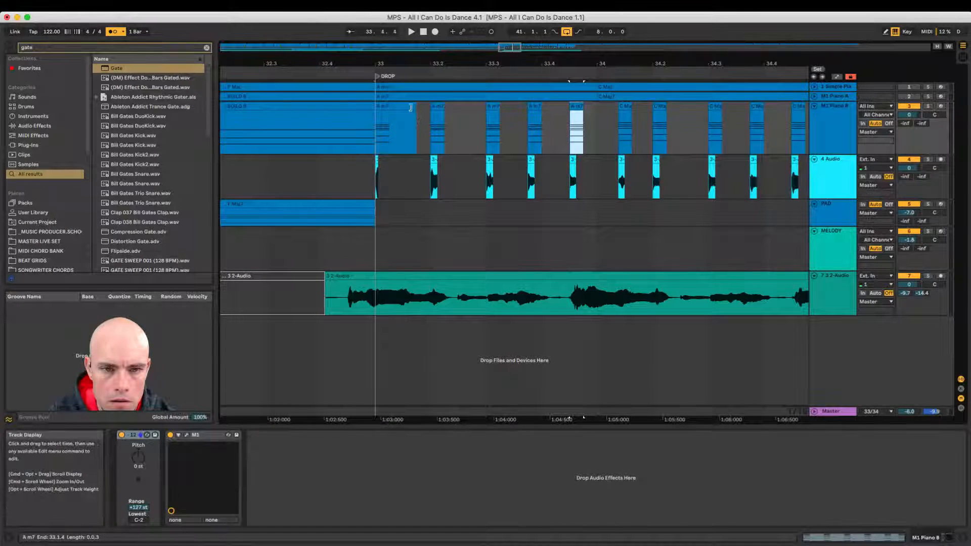
pyautogui.click(383, 114)
# - Line up the last chord of bar 38 and first chord of bar 39 in M1 Piano B, clearing the clip pieces around them
pyautogui.moveTo(676, 65); pyautogui.dragTo(317, 77)
pyautogui.moveTo(675, 64); pyautogui.dragTo(560, 109)
pyautogui.click(547, 108)
pyautogui.press('Delete')
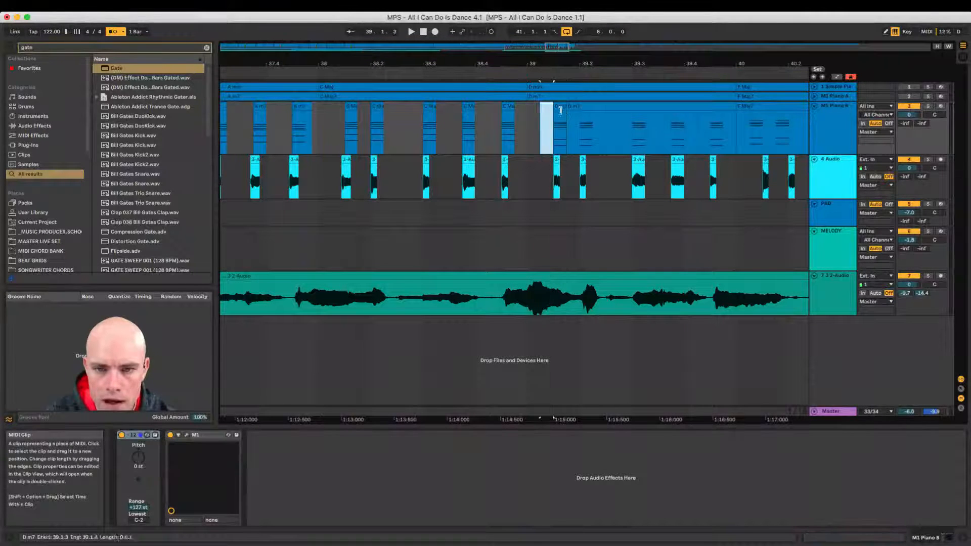
pyautogui.click(568, 121)
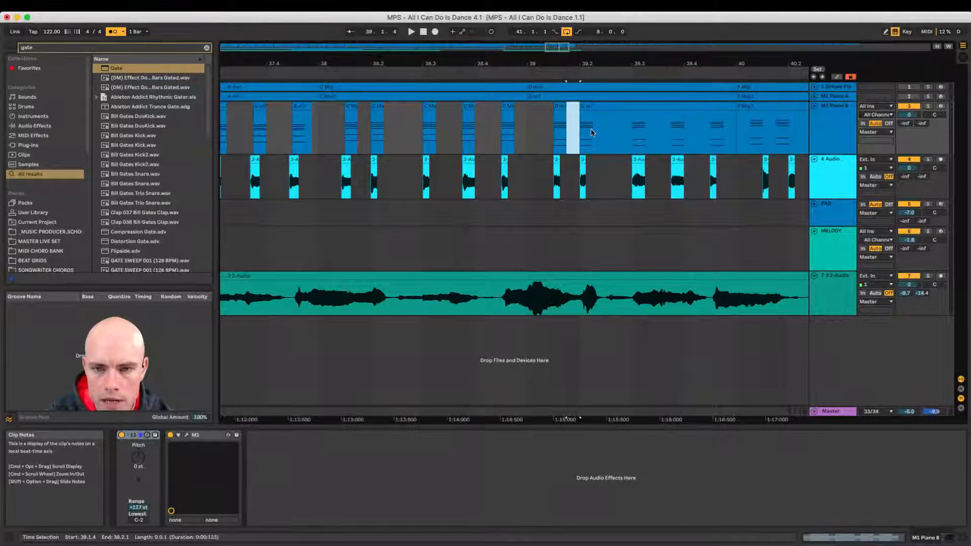
# - Align the remaining M1 Piano B chords of bar 39 with the audio notes and delete the clip gaps between them
pyautogui.moveTo(593, 132)
pyautogui.mouseDown()
pyautogui.moveTo(639, 144)
pyautogui.moveTo(726, 127)
pyautogui.mouseUp()
pyautogui.press('Delete')
pyautogui.click(648, 142)
pyautogui.press('Delete')
pyautogui.click(687, 132)
pyautogui.press('Delete')
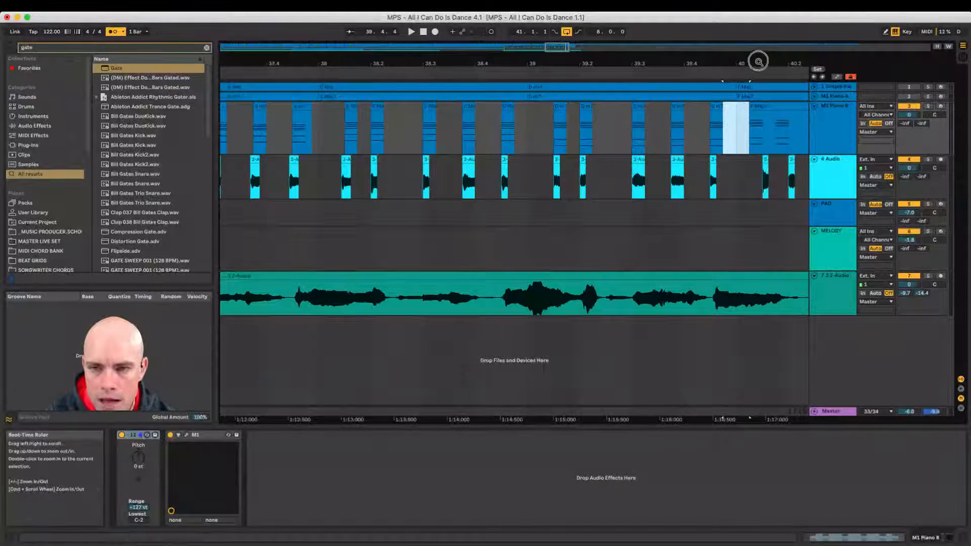
# - Move the first three M1 Piano B chords of bar 40 onto their matching audio notes
pyautogui.moveTo(759, 61); pyautogui.dragTo(542, 60)
pyautogui.click(546, 135)
pyautogui.moveTo(546, 133); pyautogui.dragTo(575, 109)
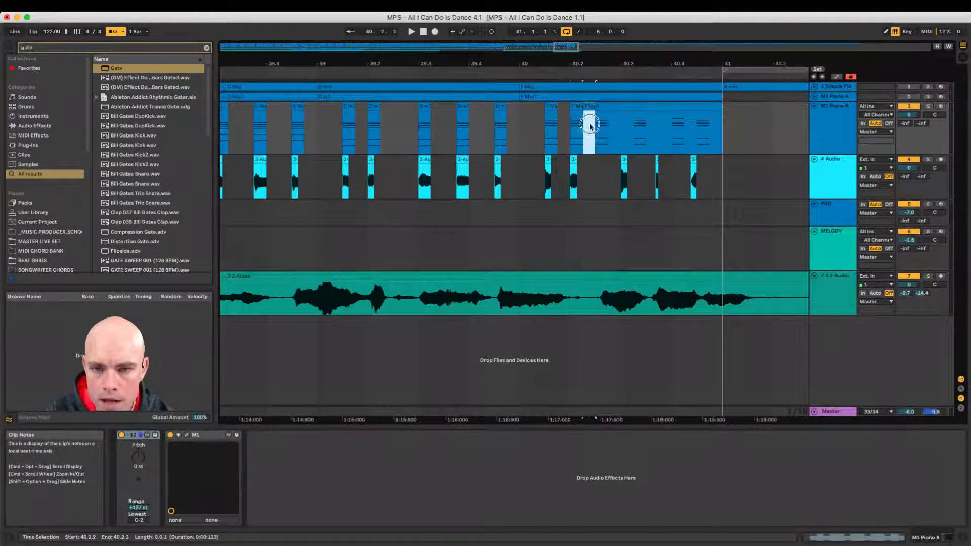
pyautogui.moveTo(608, 129); pyautogui.dragTo(661, 108)
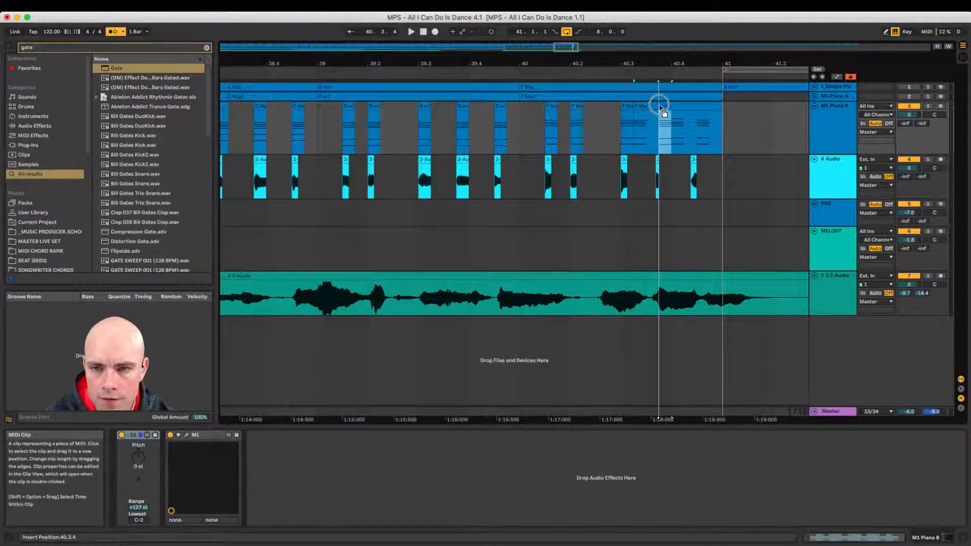
# - Align the fourth and fifth chords of bar 40 in M1 Piano B with the audio and delete the leftover pieces between them
pyautogui.moveTo(663, 59); pyautogui.dragTo(632, 108)
pyautogui.click(621, 108)
pyautogui.press('Delete')
pyautogui.moveTo(691, 60); pyautogui.dragTo(609, 58)
pyautogui.moveTo(575, 123)
pyautogui.mouseDown()
pyautogui.moveTo(544, 125)
pyautogui.moveTo(646, 128)
pyautogui.moveTo(652, 110)
pyautogui.moveTo(575, 123)
pyautogui.mouseUp()
pyautogui.press('Delete')
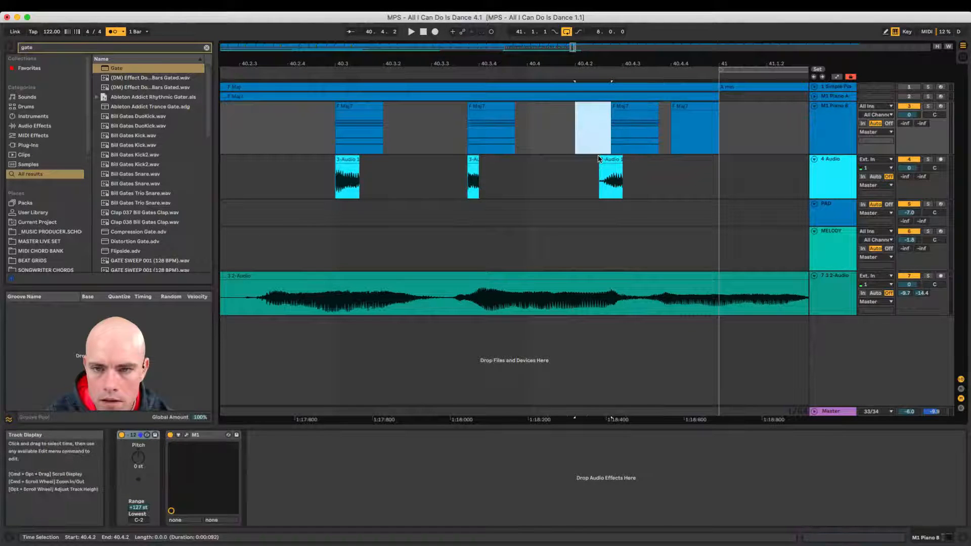
# - Trim the quiet start off the last audio clip of bar 40 and delete the leftover M1 Piano B piece before bar 41
pyautogui.moveTo(600, 159); pyautogui.dragTo(613, 158)
pyautogui.click(689, 107)
pyautogui.press('Delete')
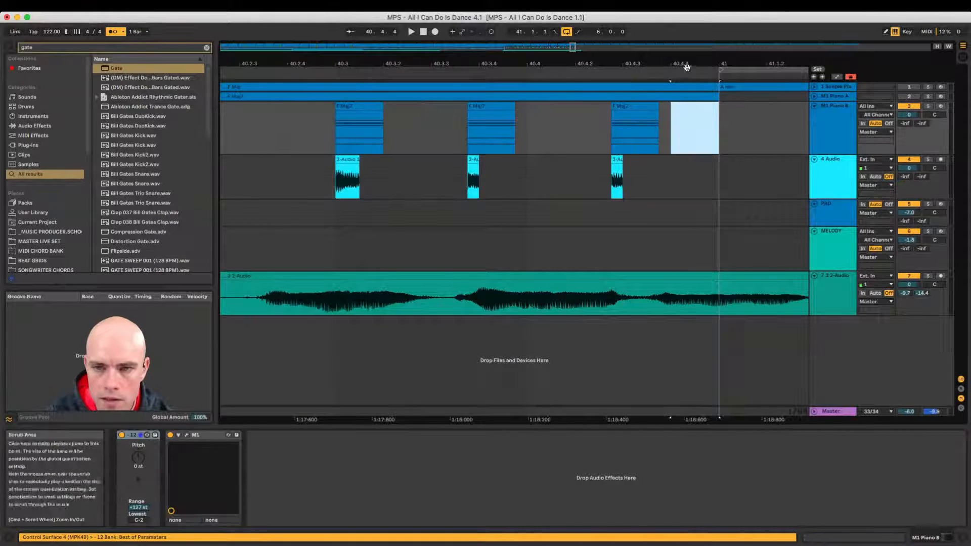
# - Play the arrangement from bar 29 into the DROP to check the edited piano rhythm
pyautogui.moveTo(687, 64); pyautogui.dragTo(687, 30)
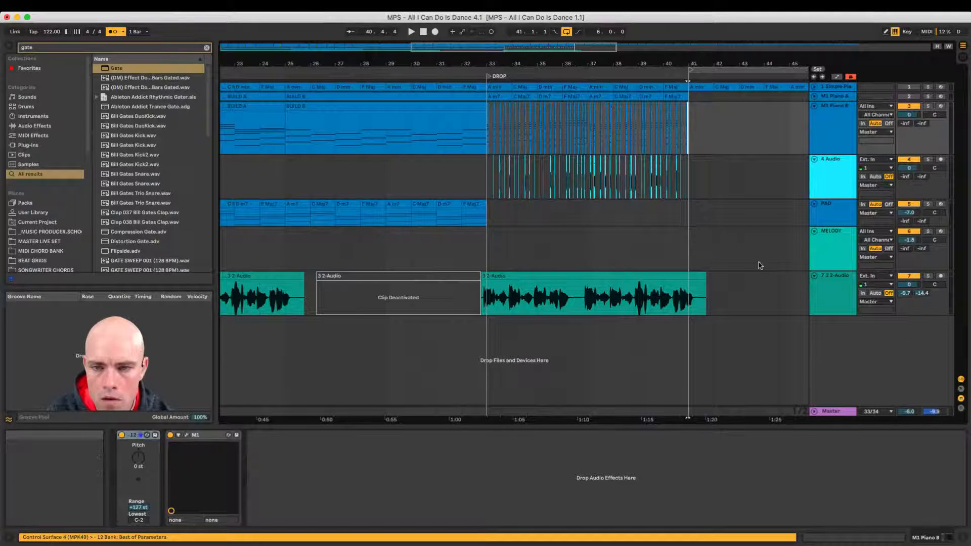
pyautogui.click(885, 343)
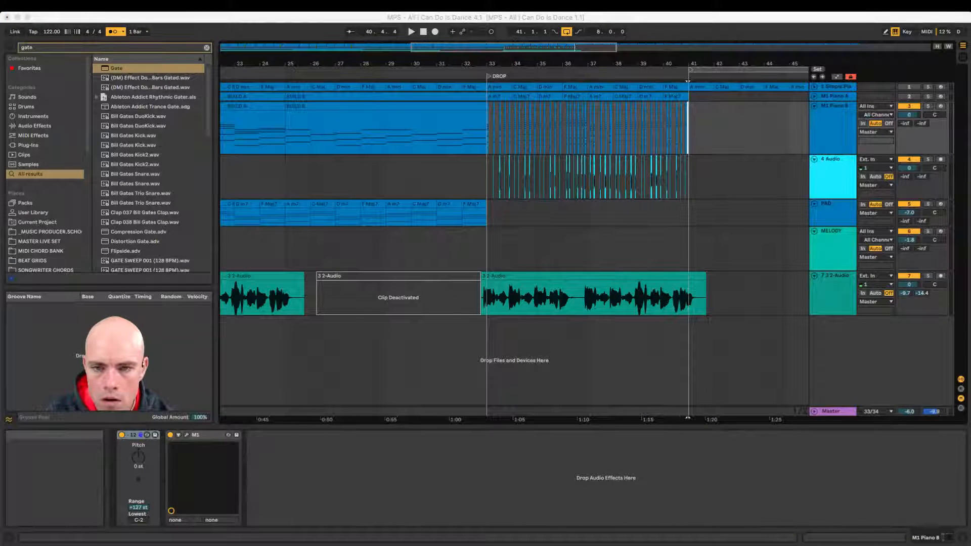
pyautogui.click(436, 176)
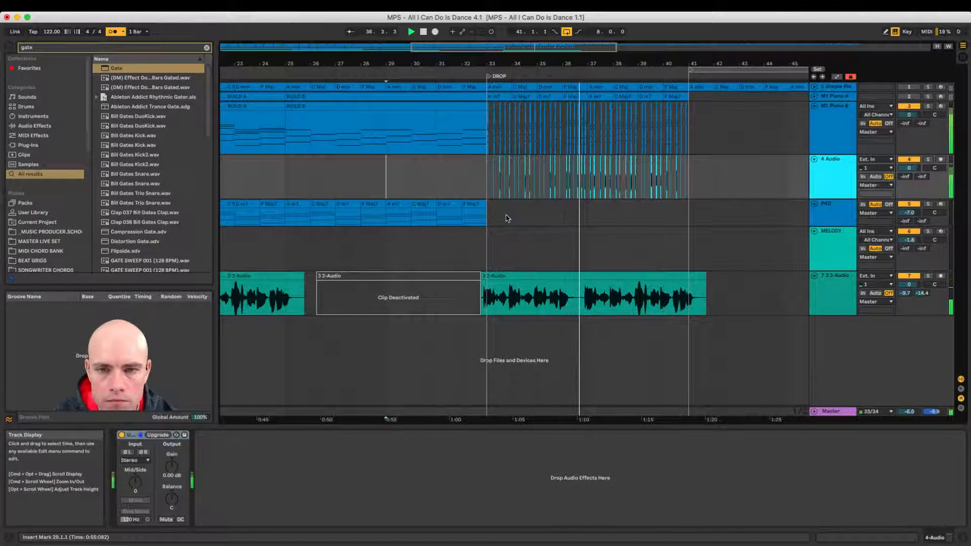
pyautogui.press('space')
# - Play back bar 36 from 36.1.1 to check the timing of its chords against the audio
pyautogui.moveTo(575, 62); pyautogui.dragTo(575, 121)
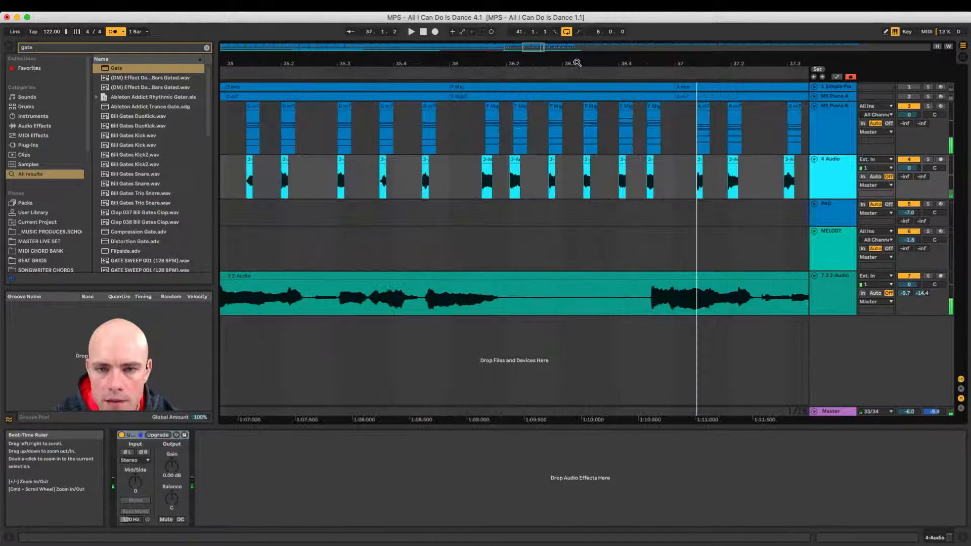
pyautogui.click(449, 122)
pyautogui.press('space')
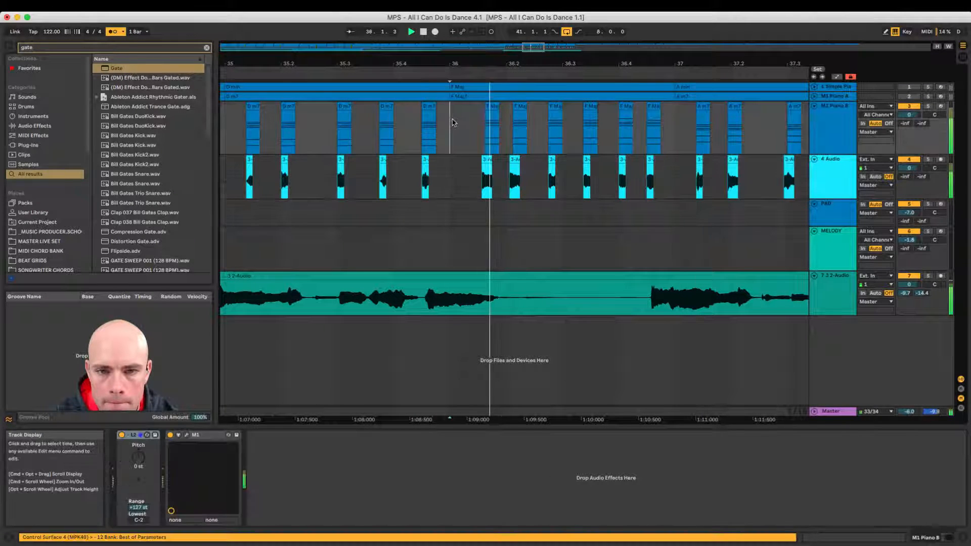
pyautogui.press('space')
# - Try the second M1 Piano B chord of bar 36 slightly later, listening with 4 Audio muted, and undo the shift
pyautogui.click(524, 106)
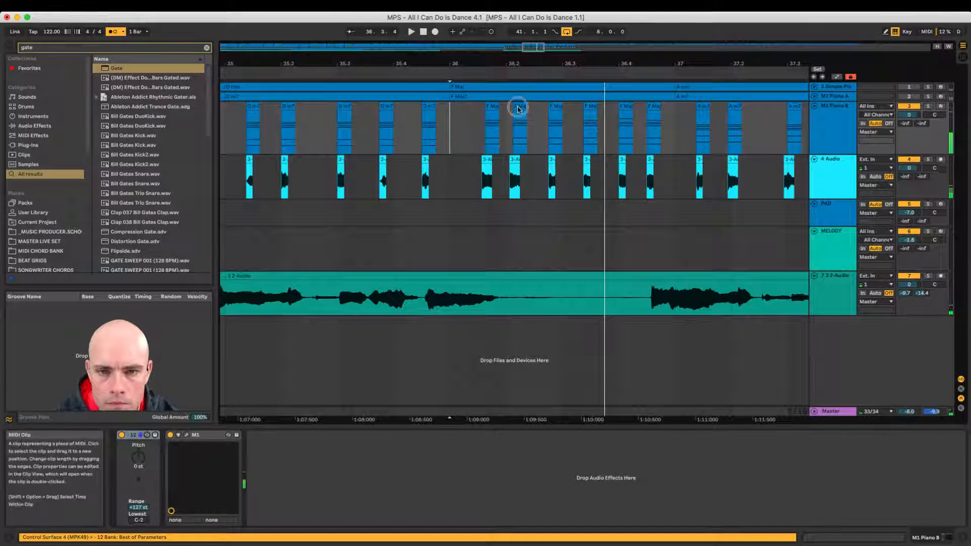
pyautogui.click(447, 120)
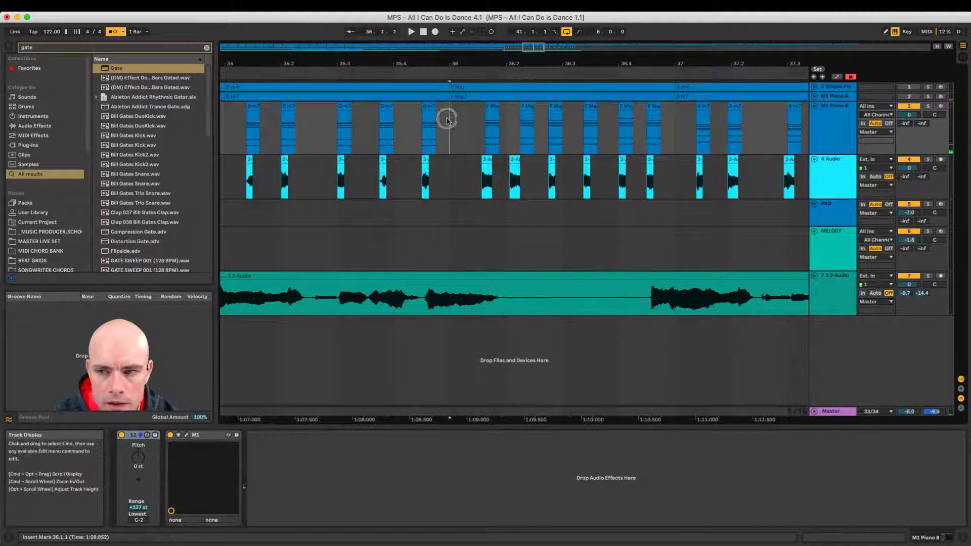
pyautogui.click(916, 160)
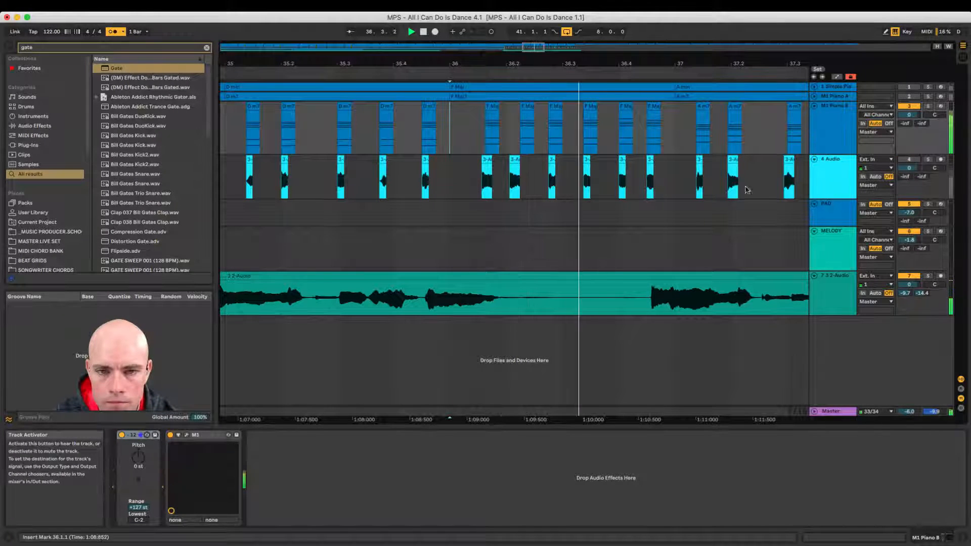
pyautogui.press('space')
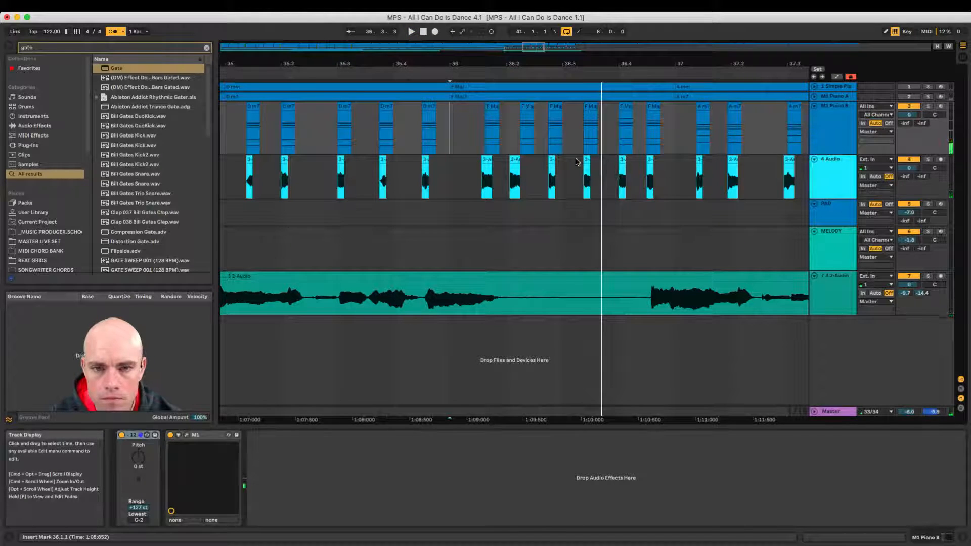
pyautogui.click(521, 140)
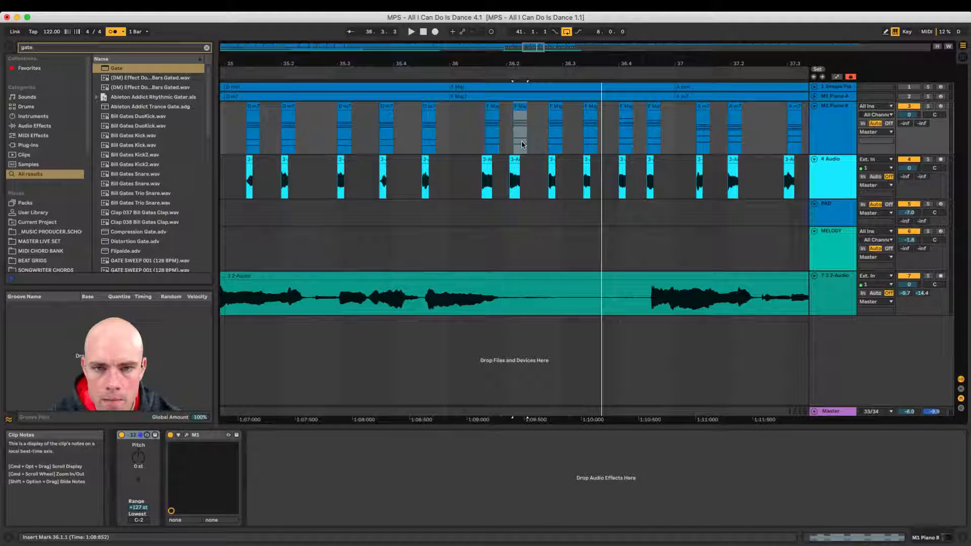
# - Move the first M1 Piano B chord of bar 36 slightly earlier and its third chord slightly later, checking by playback
pyautogui.click(452, 116)
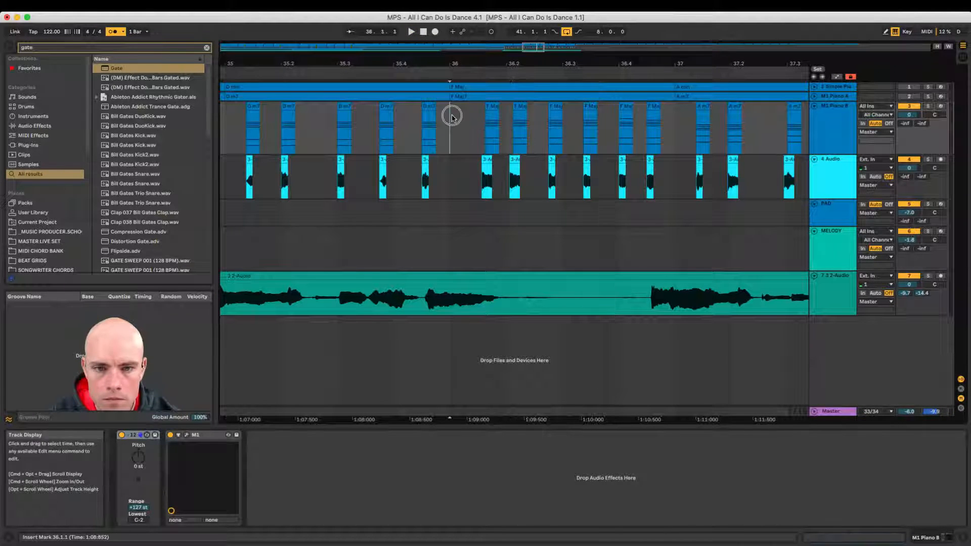
pyautogui.click(493, 108)
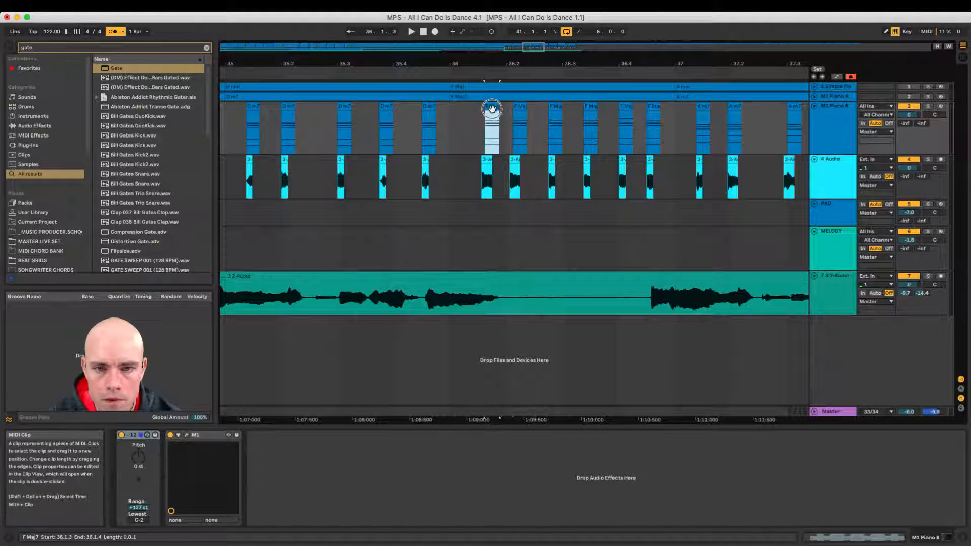
pyautogui.click(449, 121)
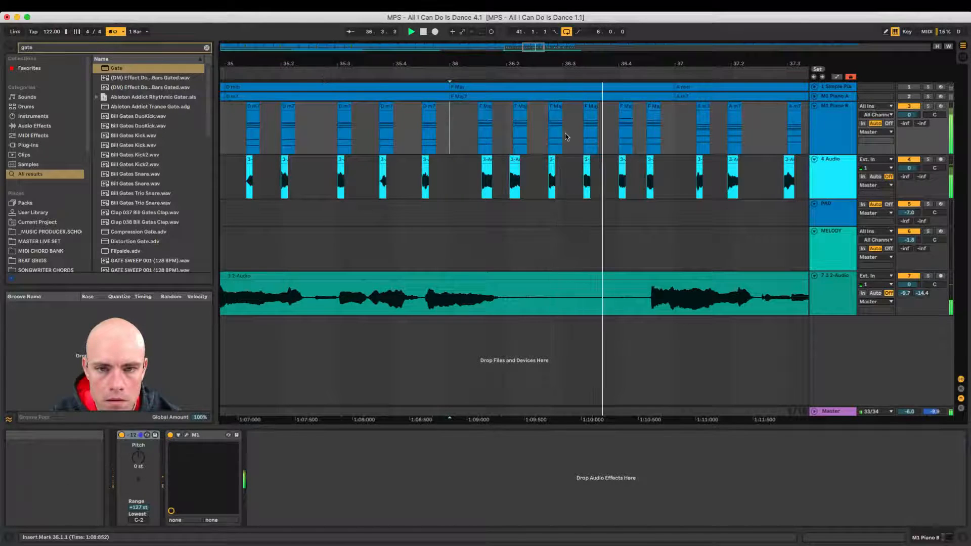
pyautogui.moveTo(635, 65); pyautogui.dragTo(636, 45)
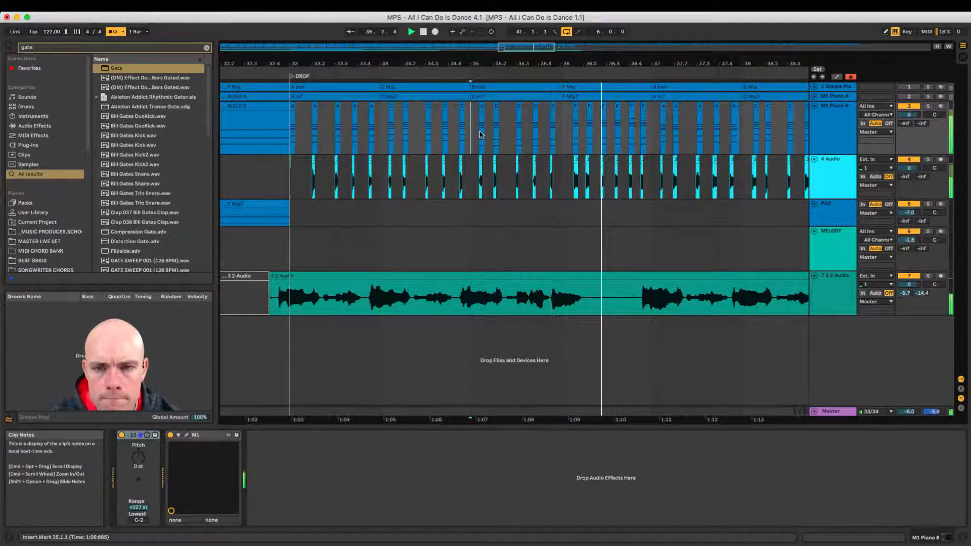
pyautogui.moveTo(614, 63); pyautogui.dragTo(578, 108)
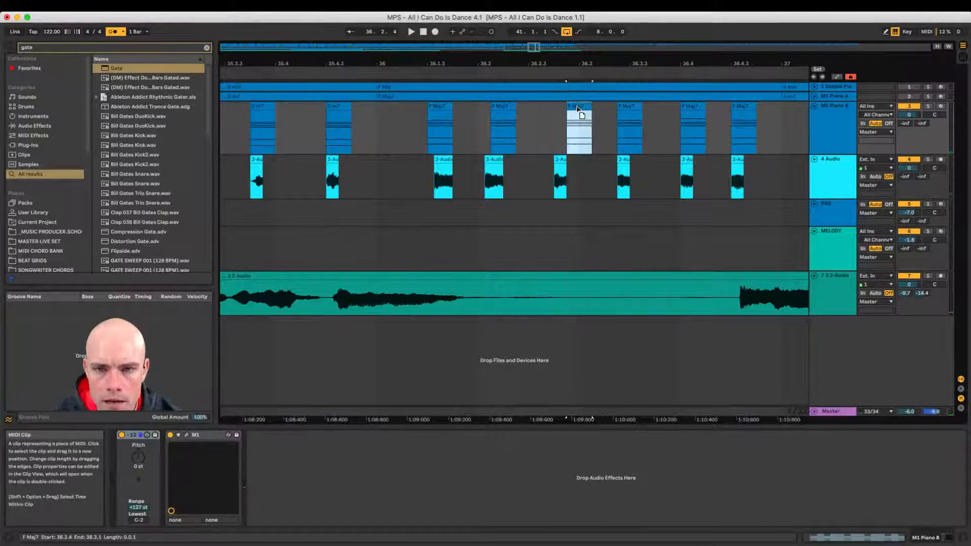
# - Play from 35.1.1 and loop the two bars from 35.1.1 to 37.1.1
pyautogui.moveTo(596, 68); pyautogui.dragTo(596, 59)
pyautogui.click(380, 120)
pyautogui.press('space')
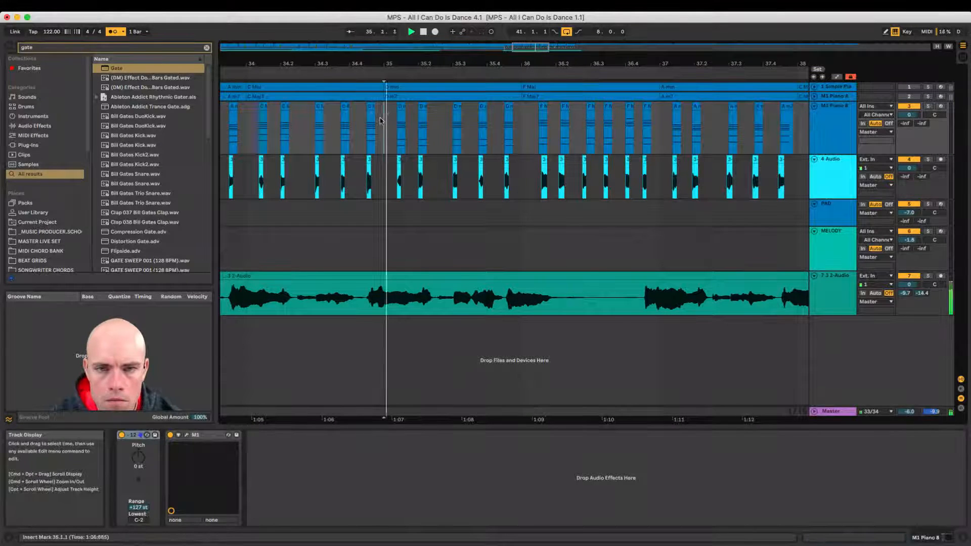
pyautogui.moveTo(382, 120); pyautogui.dragTo(660, 129)
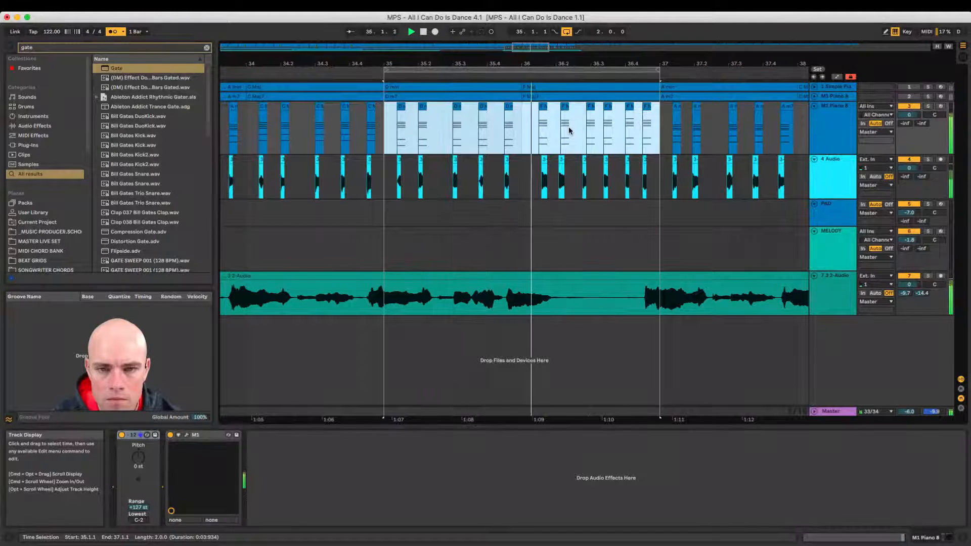
# - Move the second M1 Piano B chord of bar 36 slightly earlier to 36.2.1 and check it by playback
pyautogui.click(566, 114)
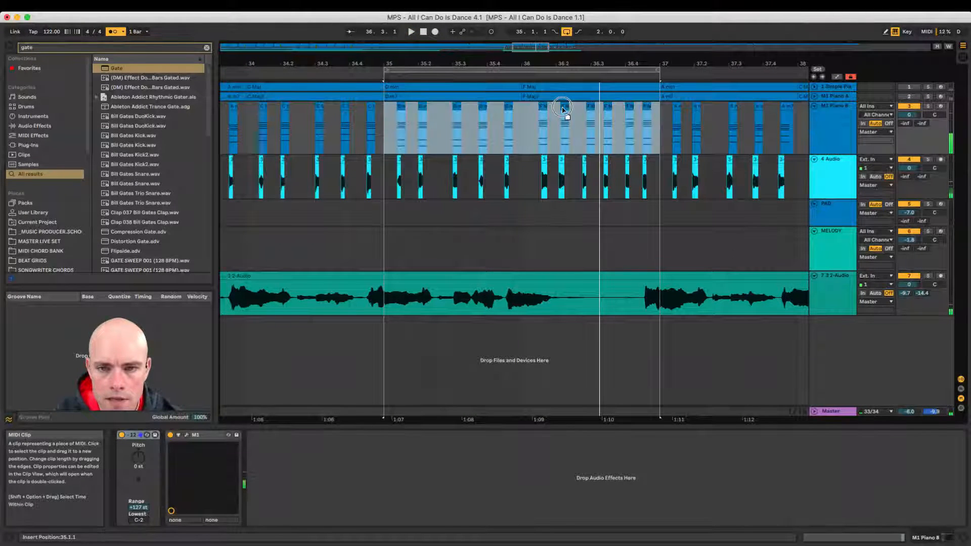
pyautogui.press('space')
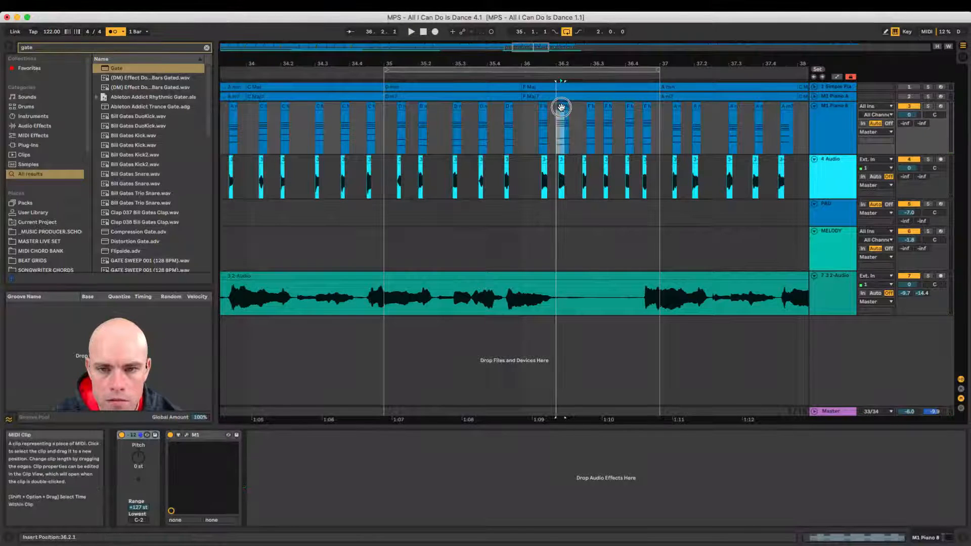
pyautogui.click(523, 120)
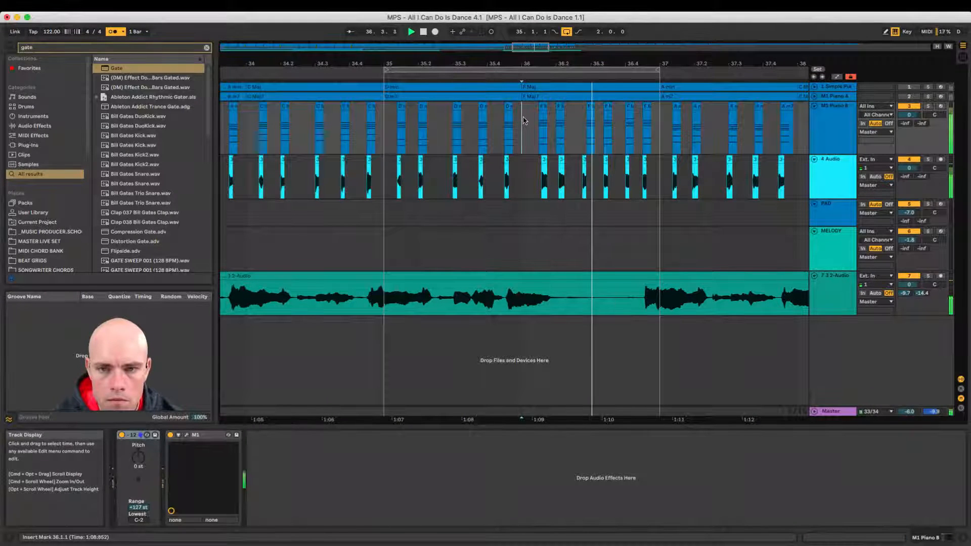
pyautogui.press('space')
pyautogui.press('space')
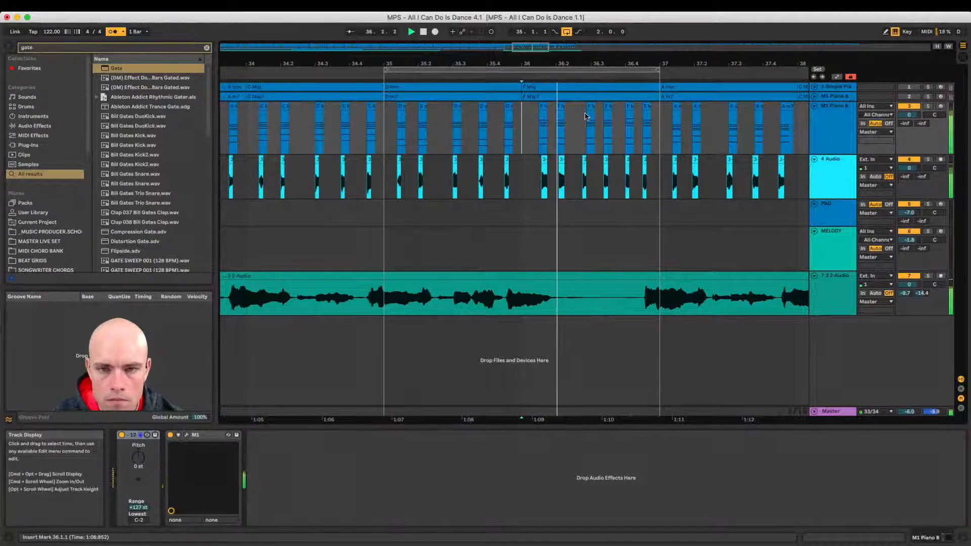
# - Move the third M1 Piano B chord of bar 36 slightly earlier to 36.2.4, checking by playback from 35.1.1
pyautogui.press('space')
pyautogui.moveTo(582, 117); pyautogui.dragTo(590, 116)
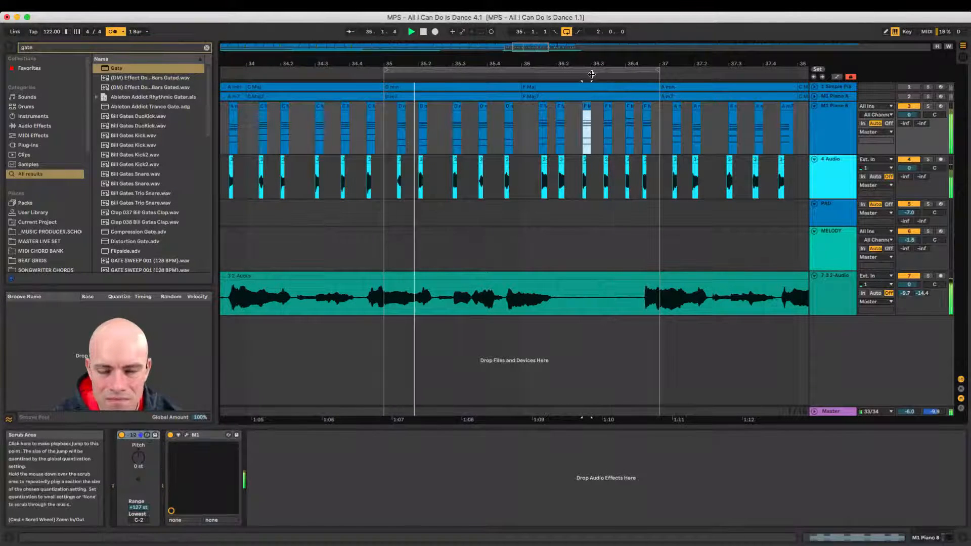
pyautogui.moveTo(598, 61); pyautogui.dragTo(579, 109)
pyautogui.press('space')
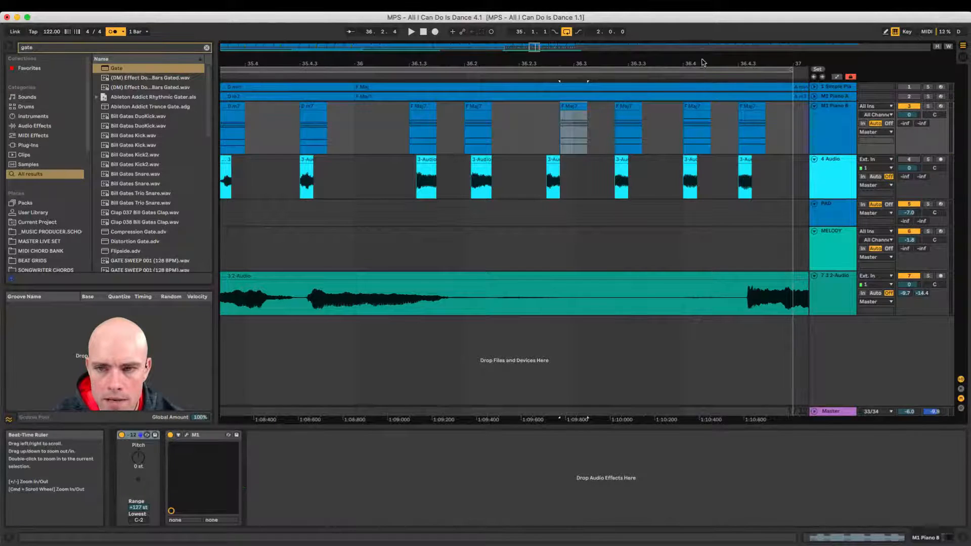
pyautogui.moveTo(702, 68); pyautogui.dragTo(763, 58)
pyautogui.click(480, 121)
pyautogui.press('space')
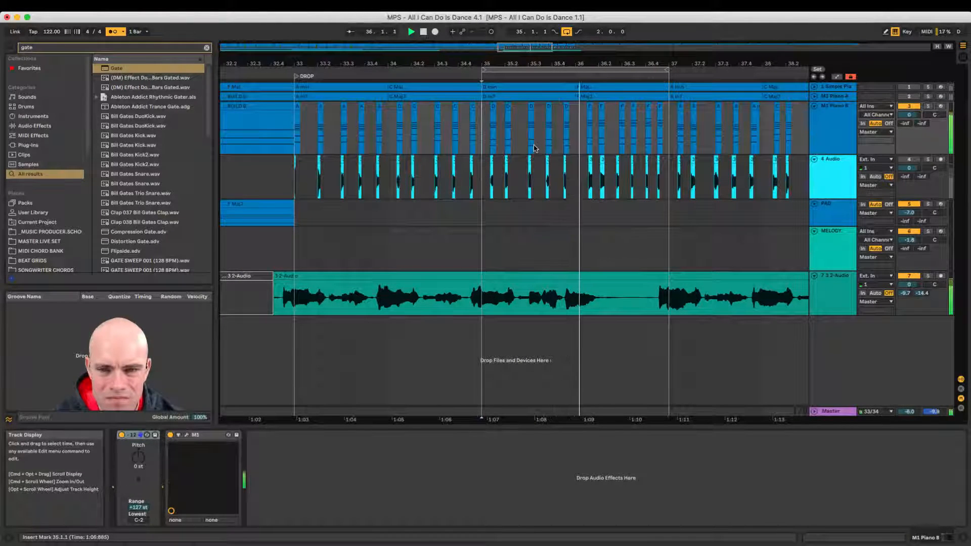
pyautogui.press('space')
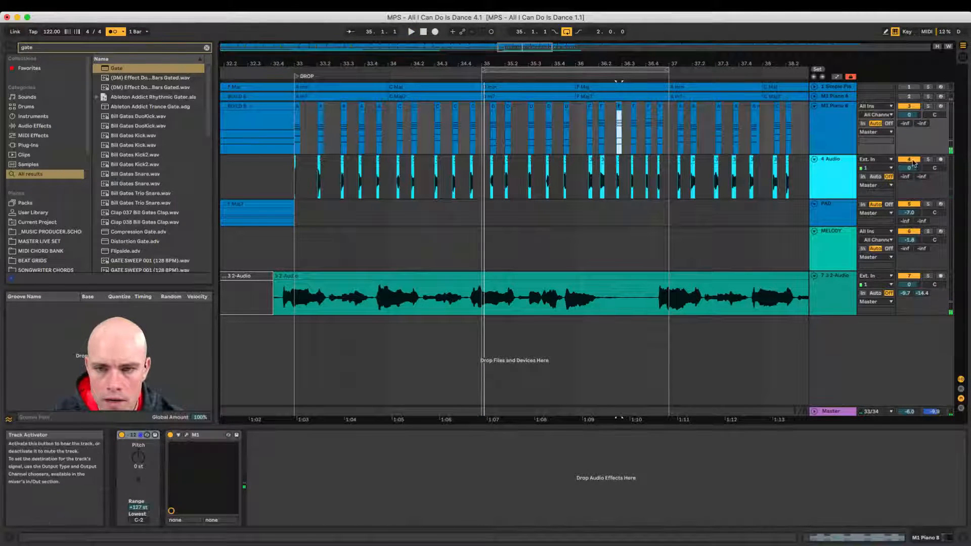
# - Move the fourth M1 Piano B chord of bar 36 slightly later to 36.3.3 and play from 35.1.1 with 4 Audio muted
pyautogui.moveTo(637, 59); pyautogui.dragTo(637, 92)
pyautogui.click(631, 107)
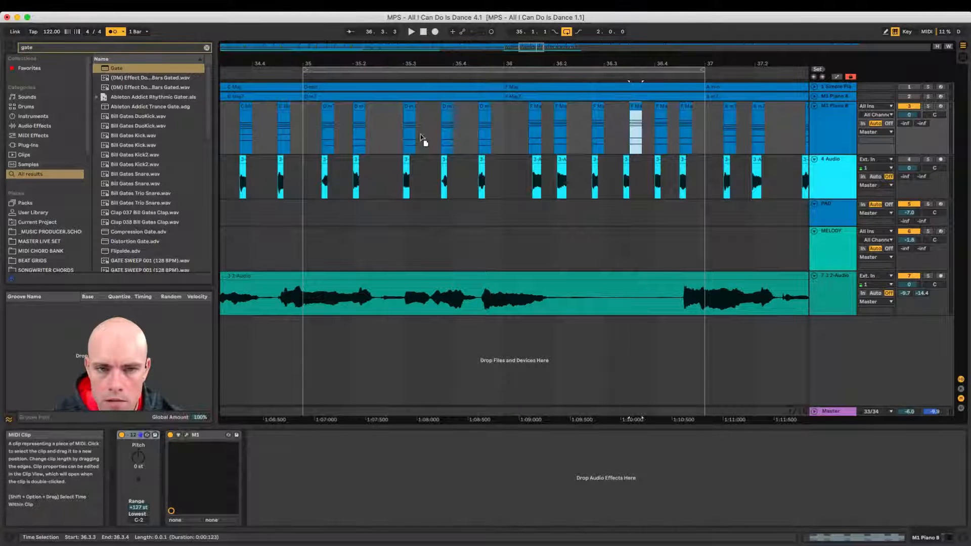
pyautogui.click(304, 121)
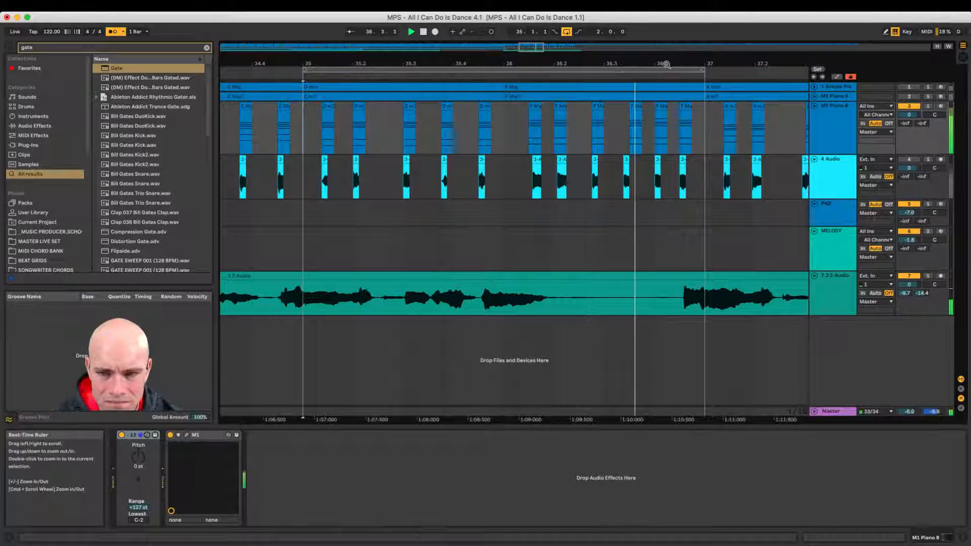
pyautogui.moveTo(679, 56)
pyautogui.mouseDown()
pyautogui.moveTo(526, 57)
pyautogui.moveTo(672, 89)
pyautogui.moveTo(645, 58)
pyautogui.moveTo(497, 66)
pyautogui.moveTo(639, 95)
pyautogui.mouseUp()
pyautogui.press('space')
# - Loop the eight bars from 33.1.1 and play through the DROP with 4 Audio muted
pyautogui.moveTo(359, 69); pyautogui.dragTo(265, 81)
pyautogui.click(264, 192)
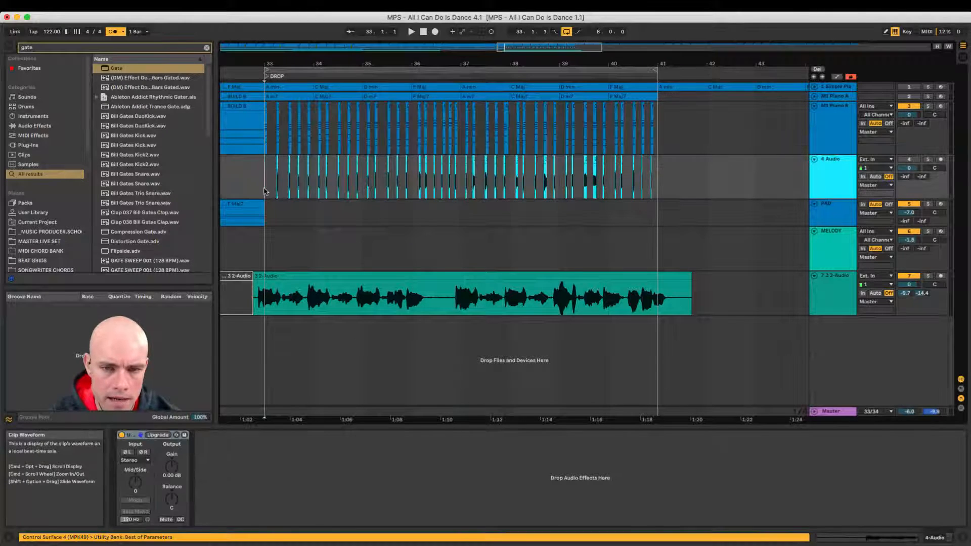
pyautogui.press('space')
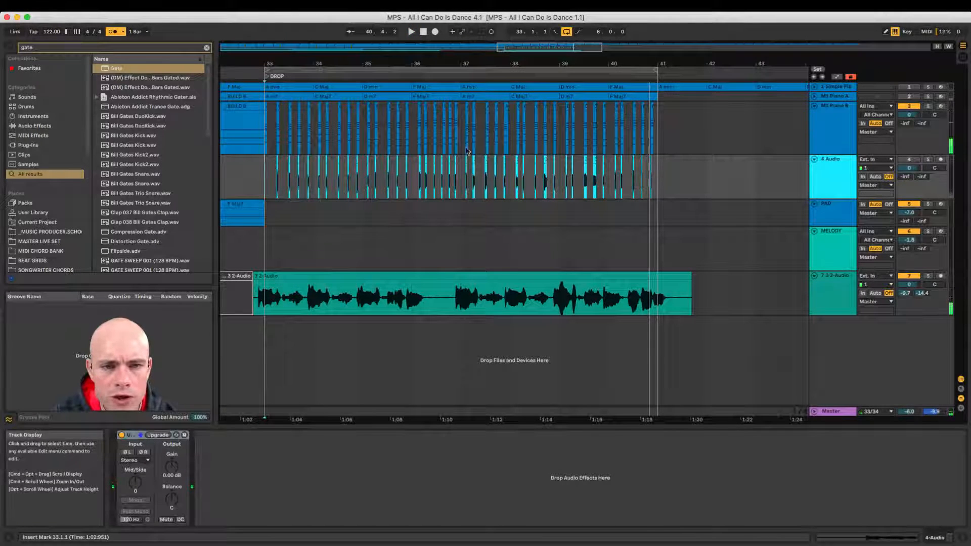
# - Highlight the 4 Audio clips from 37.1.1 to 41.1.1 and across the whole DROP from 33.1.1
pyautogui.click(256, 186)
pyautogui.moveTo(264, 185); pyautogui.dragTo(655, 161)
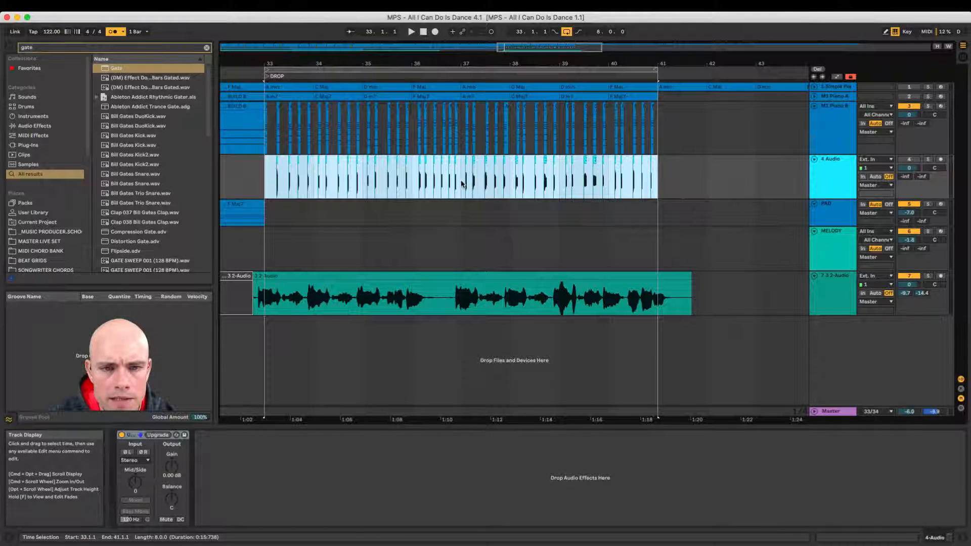
pyautogui.moveTo(461, 183); pyautogui.dragTo(661, 167)
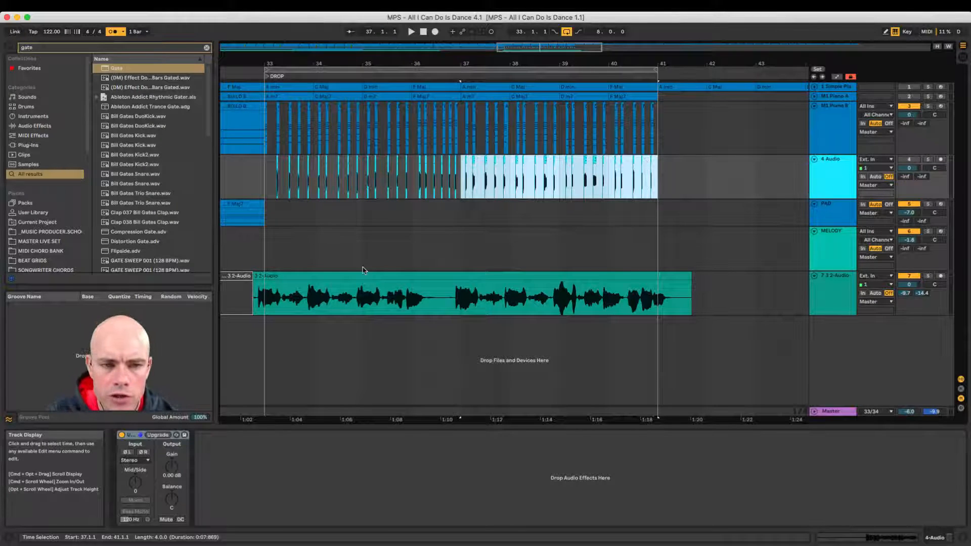
pyautogui.click(263, 184)
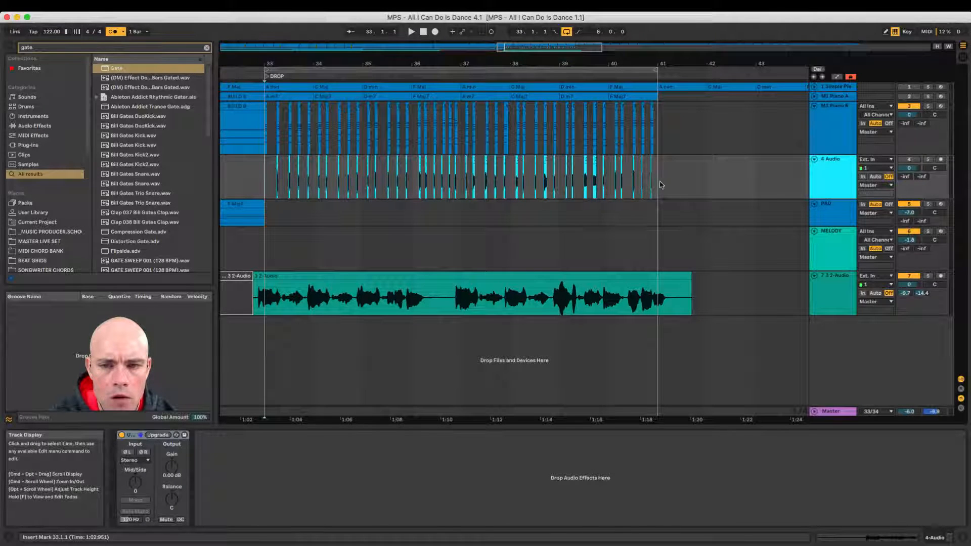
pyautogui.moveTo(658, 185)
pyautogui.mouseDown()
pyautogui.moveTo(258, 176)
pyautogui.moveTo(661, 189)
pyautogui.mouseUp()
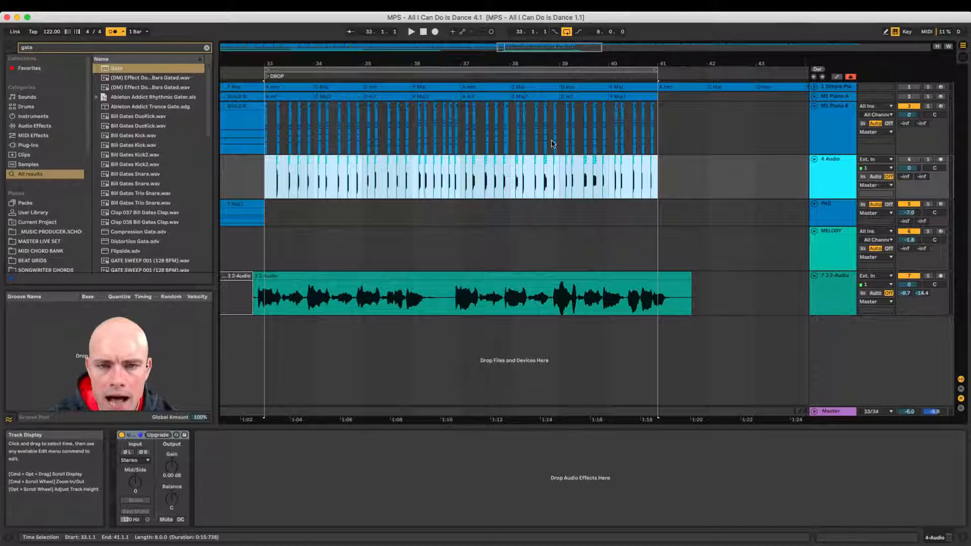
# - Fold the 4 Audio track and unfold the M1 Piano A track at the start of the DROP
pyautogui.click(814, 159)
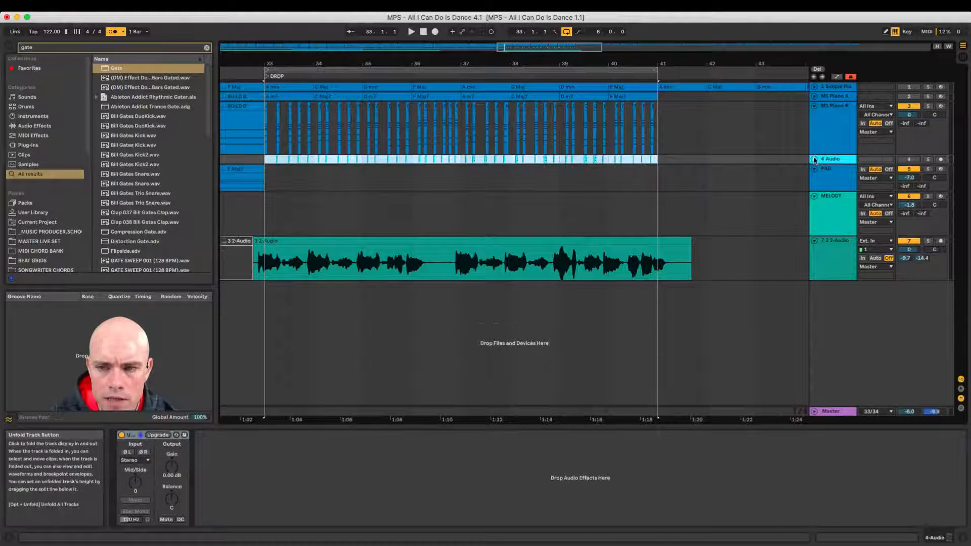
pyautogui.click(814, 96)
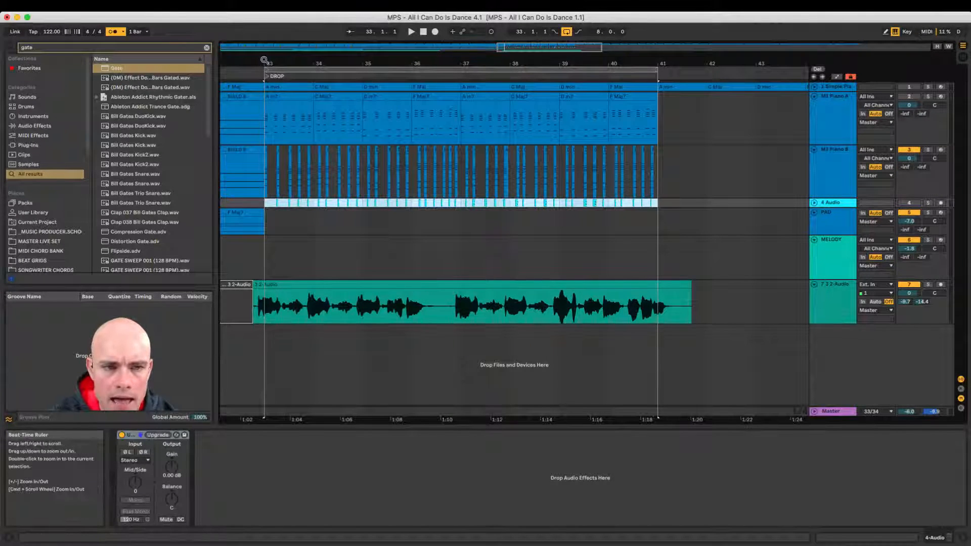
pyautogui.moveTo(264, 61); pyautogui.dragTo(266, 65)
# - Delete the empty clip sections between the M1 Piano A chords from 33.1.1 to 34.3.2
pyautogui.moveTo(289, 128); pyautogui.dragTo(783, 117)
pyautogui.press('Delete')
pyautogui.press('Delete')
pyautogui.press('Delete')
pyautogui.press('Delete')
pyautogui.press('Delete')
pyautogui.press('Delete')
pyautogui.press('Delete')
pyautogui.press('Delete')
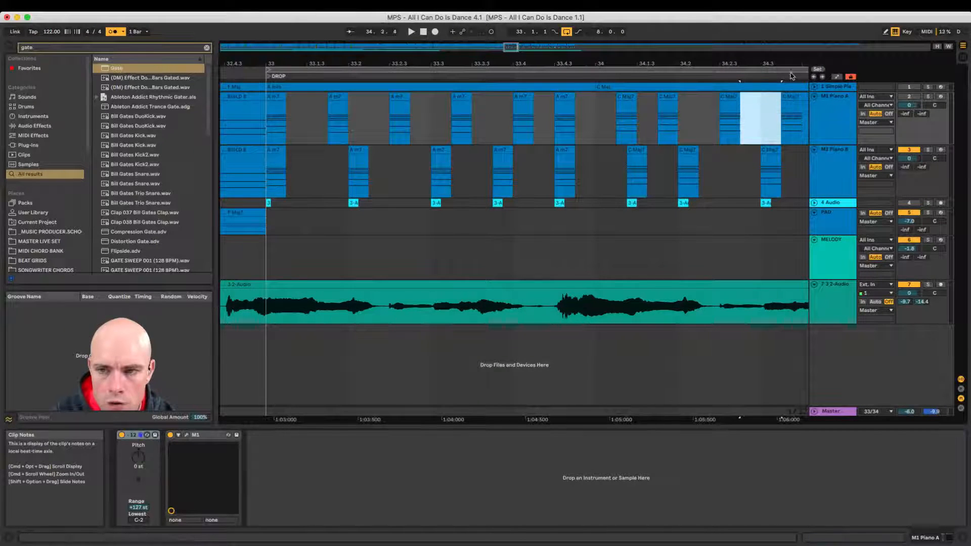
# - Delete the empty clip sections between the M1 Piano A chords from 34.3.3 to 35.3.4
pyautogui.hscroll(15, 783, 68)
pyautogui.press('Delete')
pyautogui.moveTo(394, 130); pyautogui.dragTo(743, 125)
pyautogui.press('Delete')
pyautogui.press('Delete')
pyautogui.press('Delete')
pyautogui.press('Delete')
pyautogui.press('Delete')
# - Delete the empty clip sections between the M1 Piano A chords from 35.4.1 to 36.4.1
pyautogui.moveTo(764, 64); pyautogui.dragTo(424, 64)
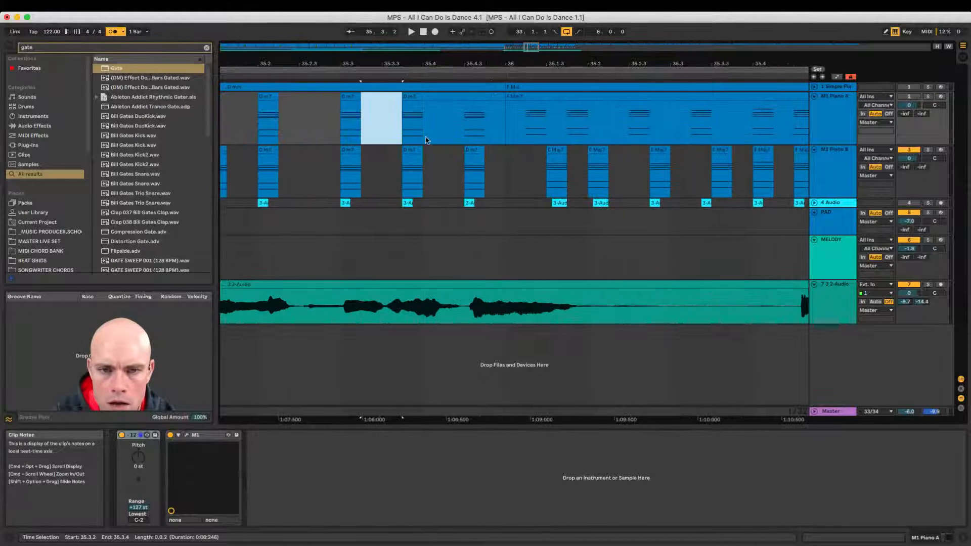
pyautogui.press('Delete')
pyautogui.moveTo(424, 132); pyautogui.dragTo(751, 121)
pyautogui.press('Delete')
pyautogui.press('Delete')
pyautogui.press('Delete')
pyautogui.press('Delete')
pyautogui.press('Delete')
# - Delete the empty clip sections between the M1 Piano A chords from 36.4.2 to 37.3.2
pyautogui.hscroll(8, 761, 74)
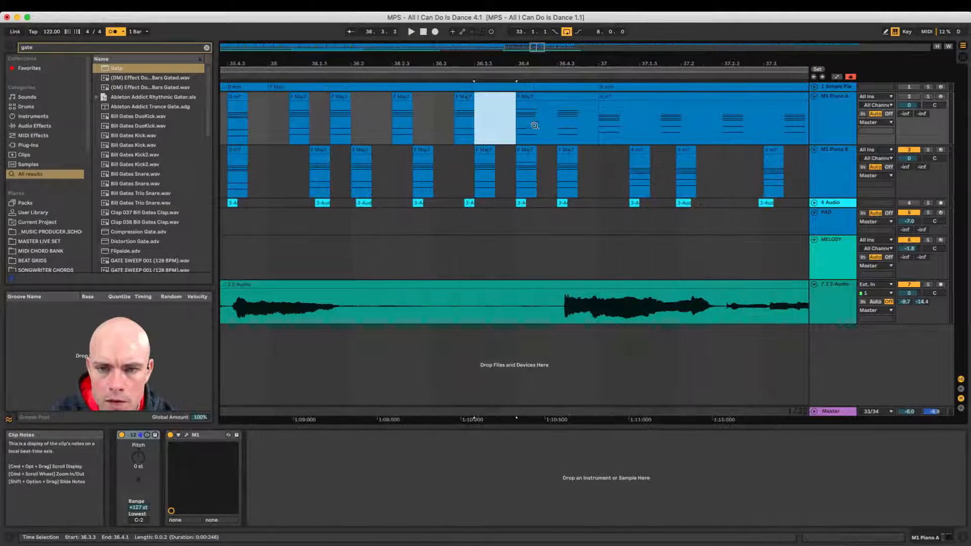
pyautogui.press('Delete')
pyautogui.moveTo(537, 124); pyautogui.dragTo(784, 130)
pyautogui.press('Delete')
pyautogui.press('Delete')
pyautogui.press('Delete')
pyautogui.press('Delete')
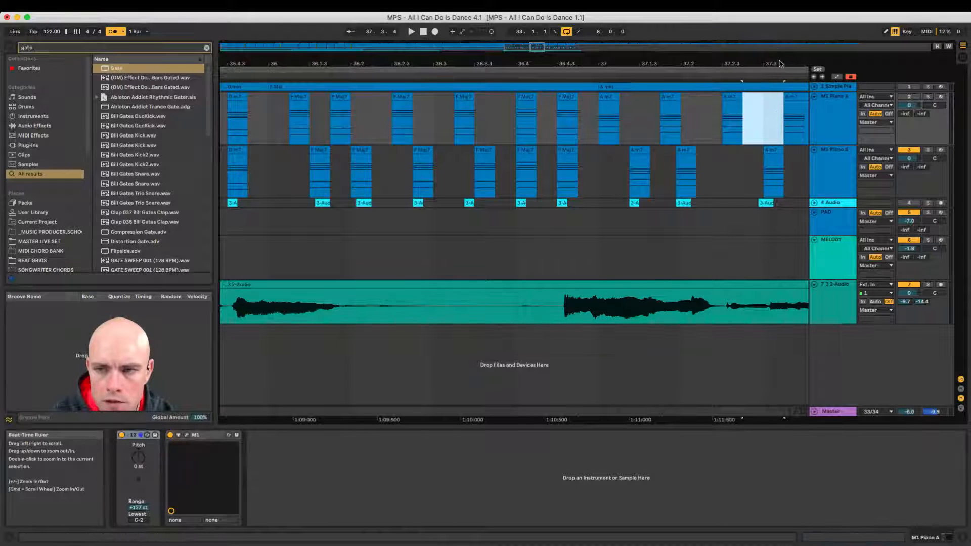
# - Delete the empty clip sections between the M1 Piano A chords from 37.3.3 to 38.4.3
pyautogui.hscroll(10, 781, 64)
pyautogui.press('Delete')
pyautogui.moveTo(364, 123); pyautogui.dragTo(774, 120)
pyautogui.press('Delete')
pyautogui.press('Delete')
pyautogui.press('Delete')
pyautogui.press('Delete')
pyautogui.press('Delete')
pyautogui.press('Delete')
pyautogui.click(692, 131)
pyautogui.press('Delete')
# - Delete the empty clip sections between the M1 Piano A chords from 38.4.4 through bar 39
pyautogui.moveTo(770, 54); pyautogui.dragTo(770, 95)
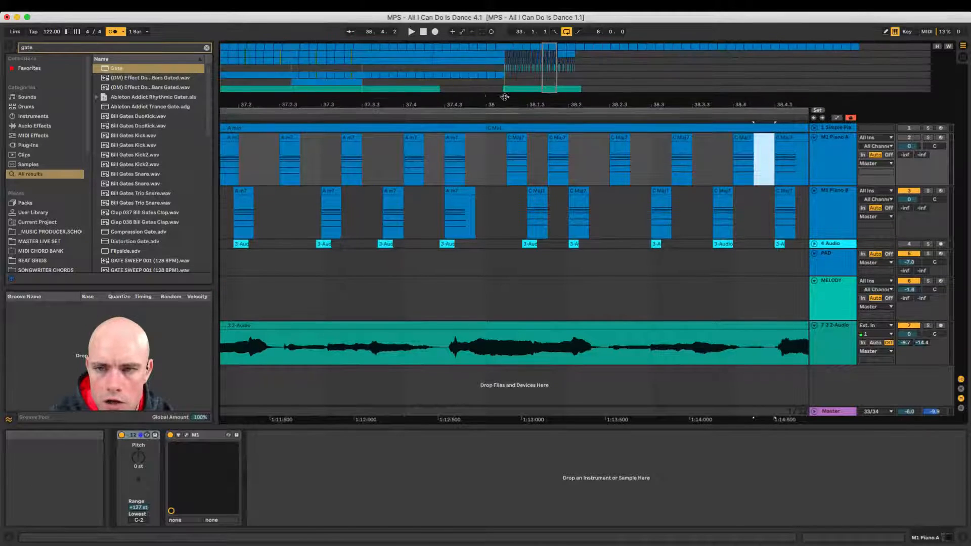
pyautogui.moveTo(621, 95); pyautogui.dragTo(623, 48)
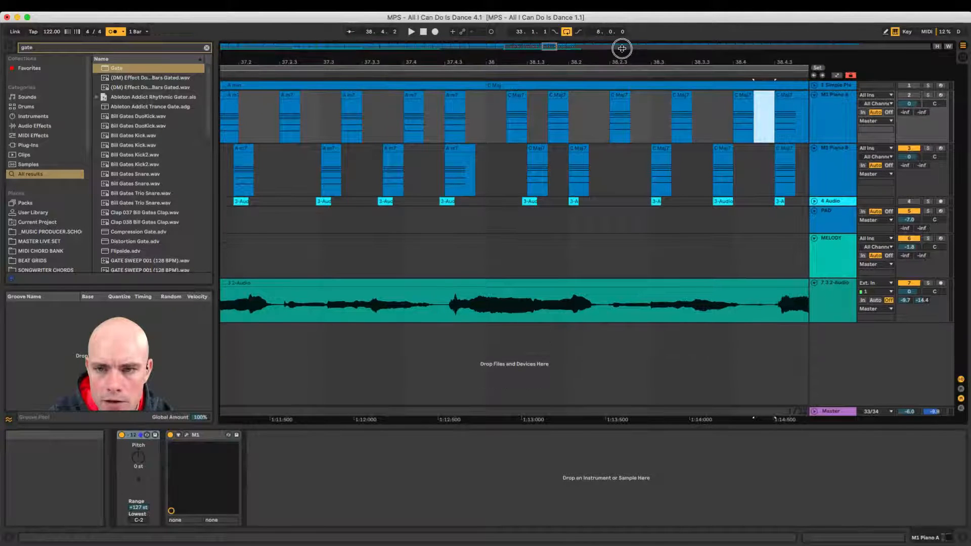
pyautogui.moveTo(719, 61); pyautogui.dragTo(358, 62)
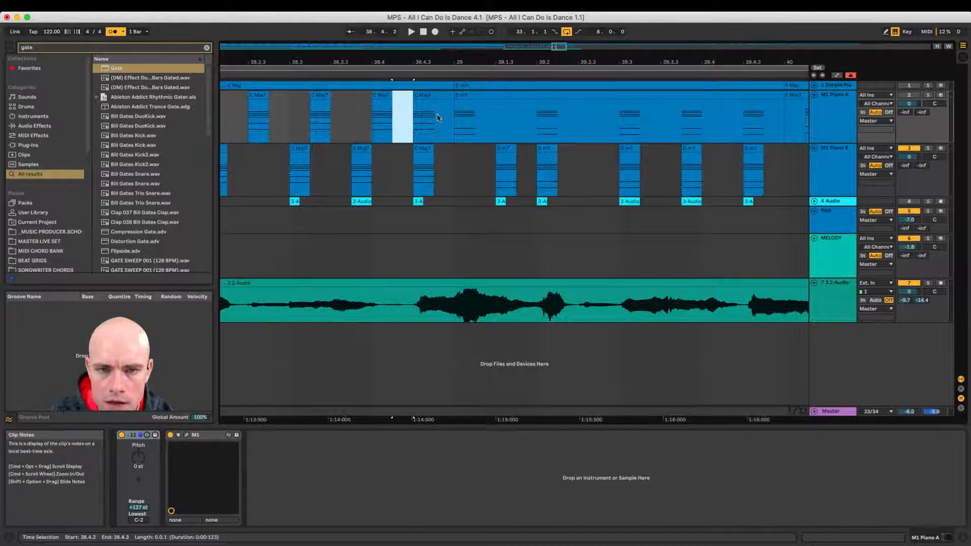
pyautogui.moveTo(434, 115); pyautogui.dragTo(744, 121)
pyautogui.press('Delete')
pyautogui.press('Delete')
pyautogui.press('Delete')
pyautogui.press('Delete')
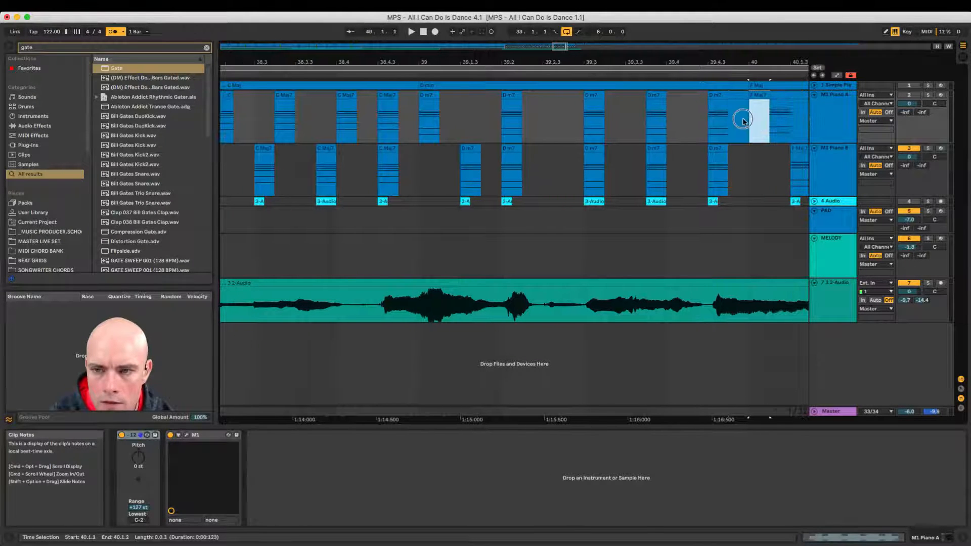
# - Delete the empty clip sections between the M1 Piano A chords of bar 40, up to 41.1.1
pyautogui.hscroll(10, 733, 121)
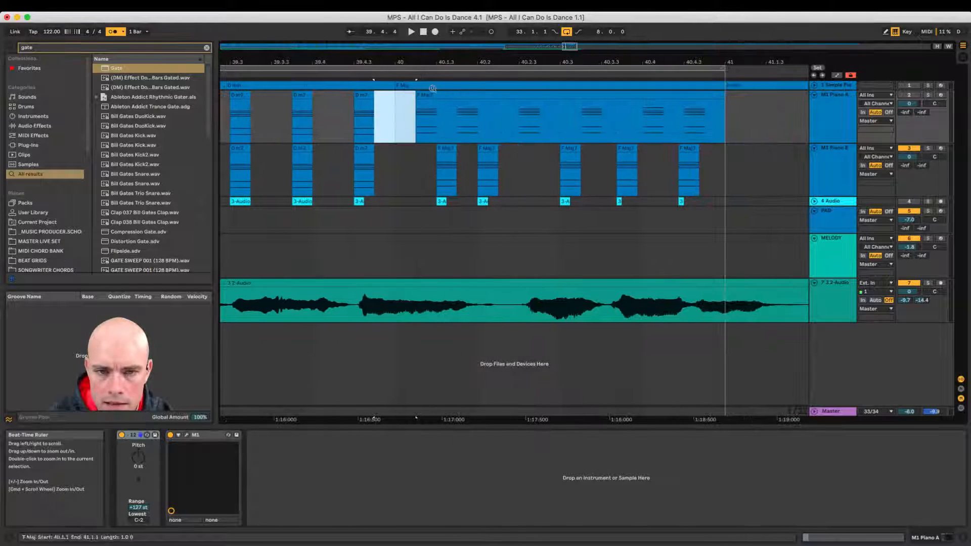
pyautogui.press('Delete')
pyautogui.moveTo(437, 122); pyautogui.dragTo(712, 128)
pyautogui.press('Delete')
pyautogui.press('Delete')
pyautogui.press('Delete')
pyautogui.press('Delete')
pyautogui.press('Delete')
pyautogui.press('Delete')
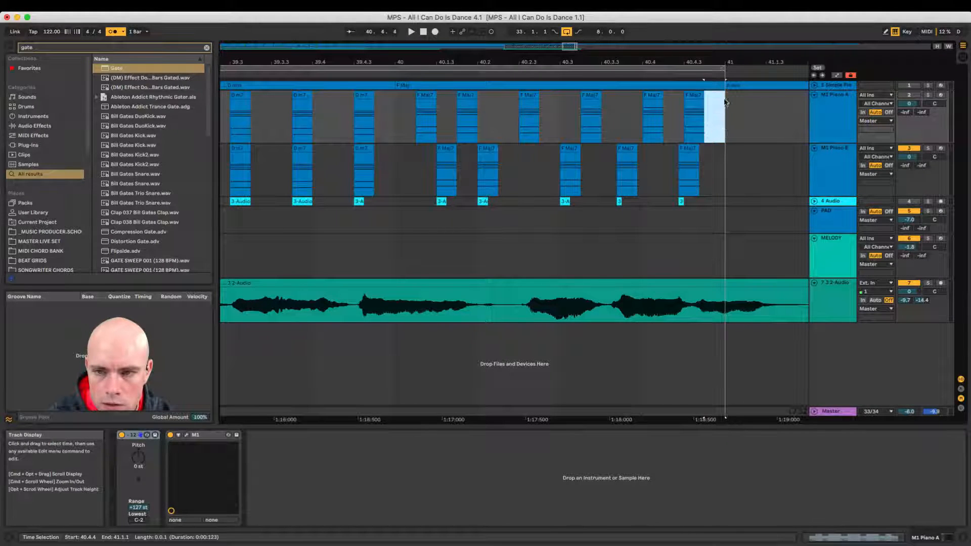
# - Examine the M1 Piano B chords bar by bar across the DROP, highlighting the half from 37.1.1 to 41.1.1
pyautogui.moveTo(737, 61); pyautogui.dragTo(737, 60)
pyautogui.moveTo(302, 63); pyautogui.dragTo(295, 60)
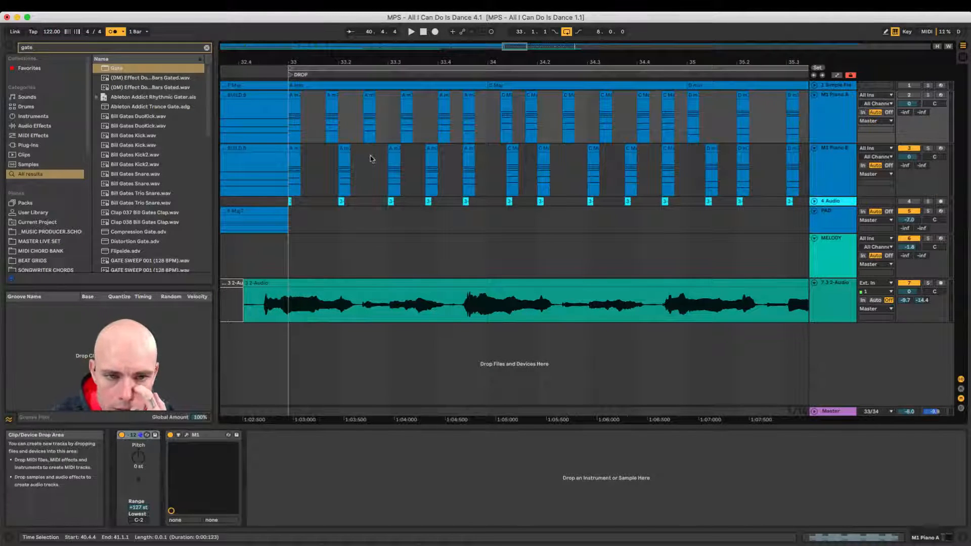
pyautogui.moveTo(573, 69); pyautogui.dragTo(388, 134)
pyautogui.moveTo(254, 170); pyautogui.dragTo(758, 186)
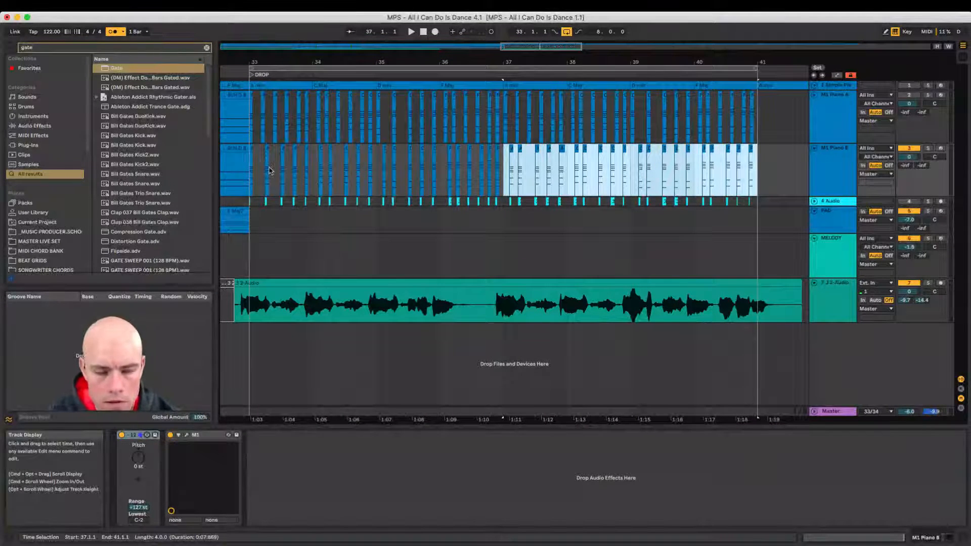
pyautogui.click(311, 175)
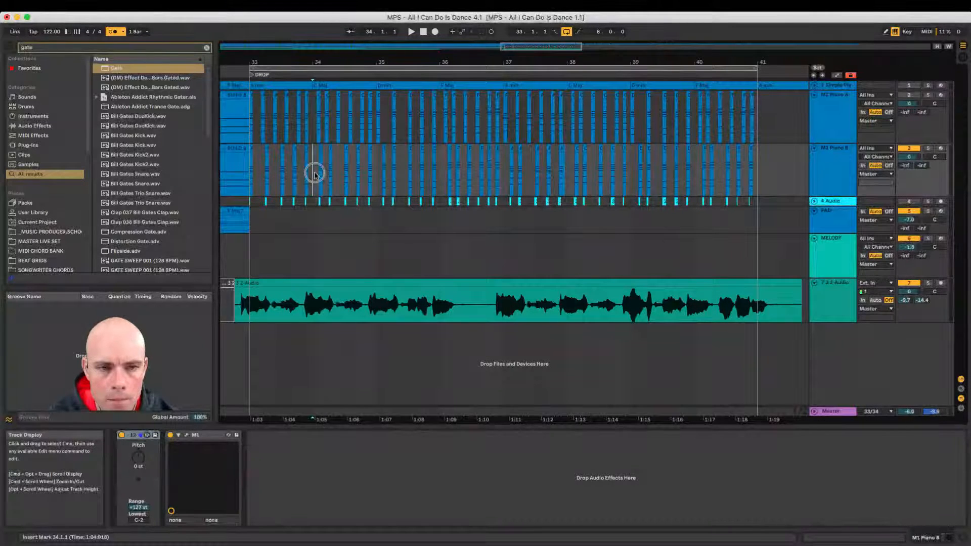
pyautogui.click(376, 171)
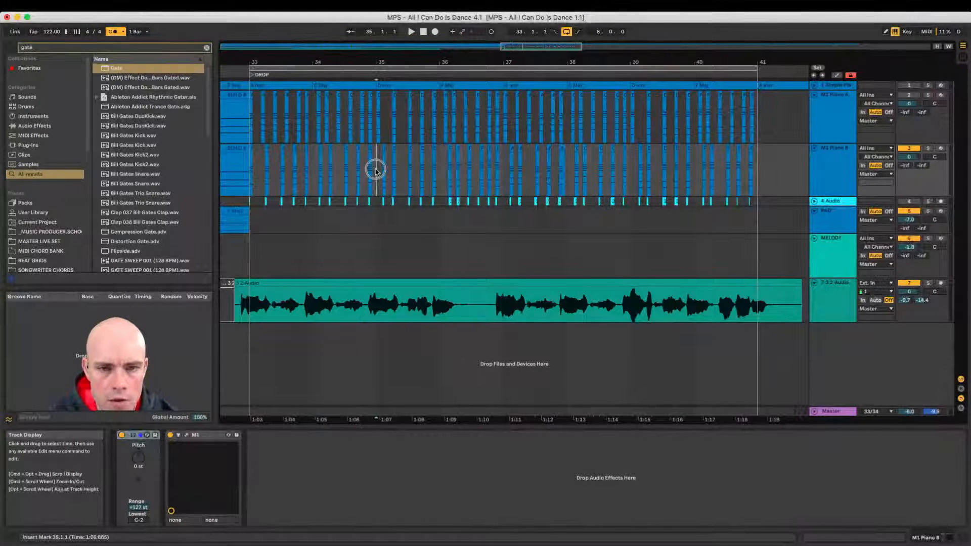
pyautogui.click(443, 168)
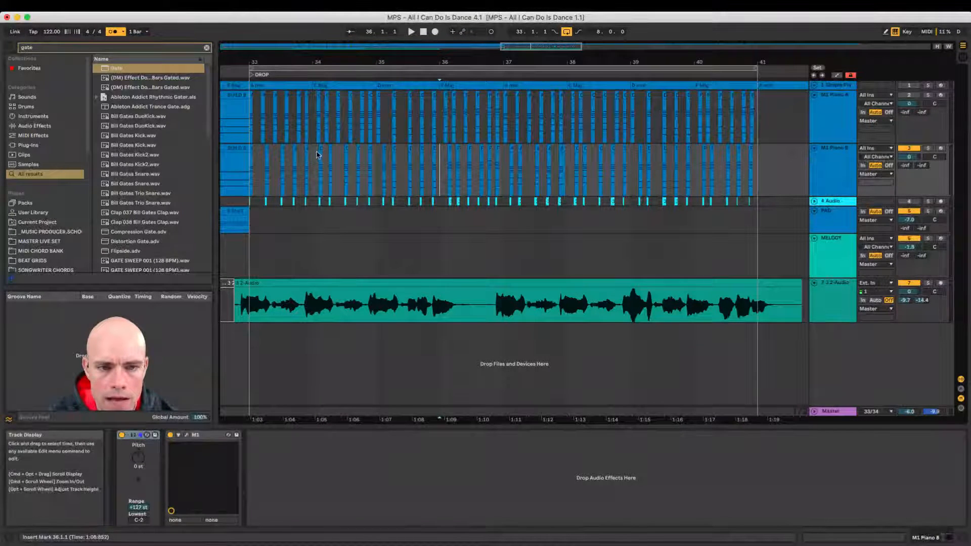
pyautogui.click(507, 151)
pyautogui.moveTo(507, 151); pyautogui.dragTo(507, 152)
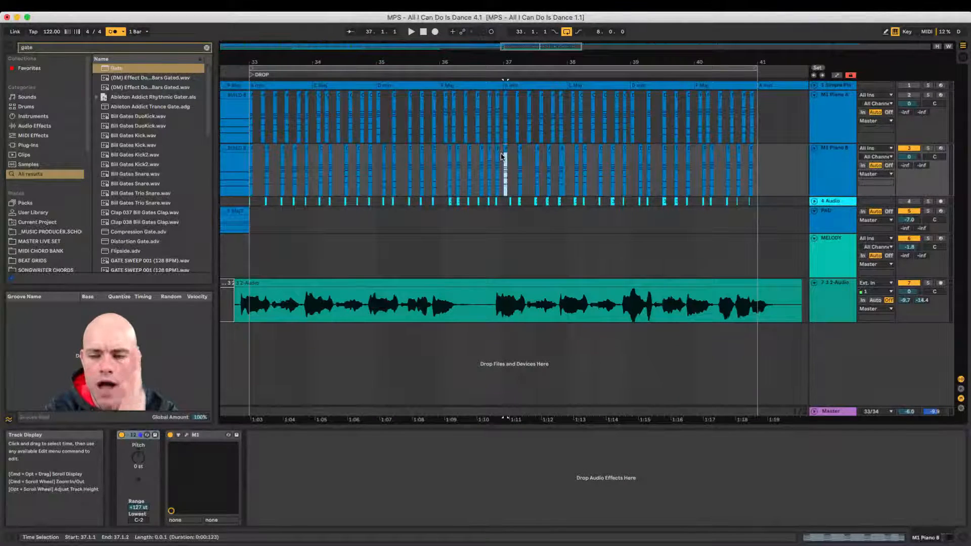
# - Play the DROP from 33.1.1 to hear the M1 Piano B chords with the vocal
pyautogui.click(251, 180)
pyautogui.press('space')
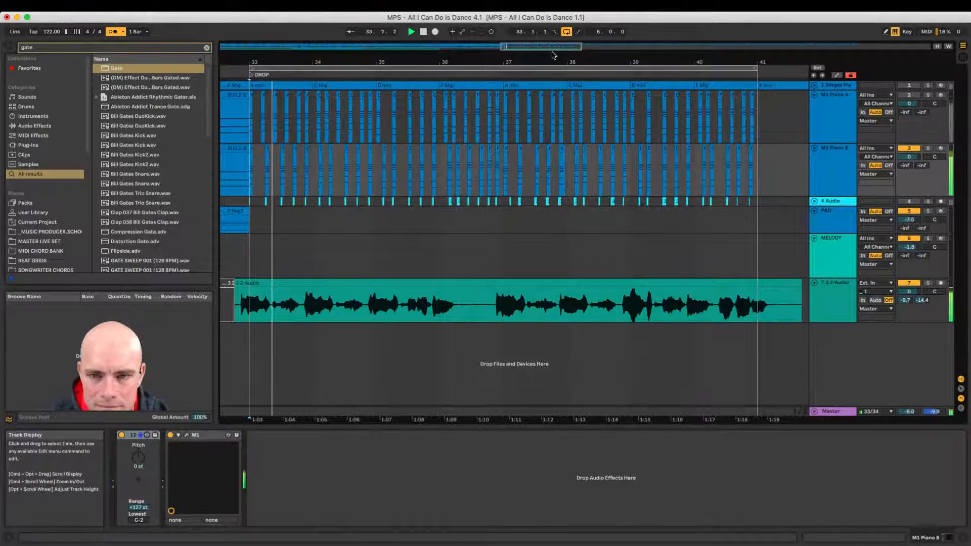
# - Shorten the last M1 Piano B chord before bar 38 to the length of the neighbouring chords
pyautogui.scroll(3, 597, 172)
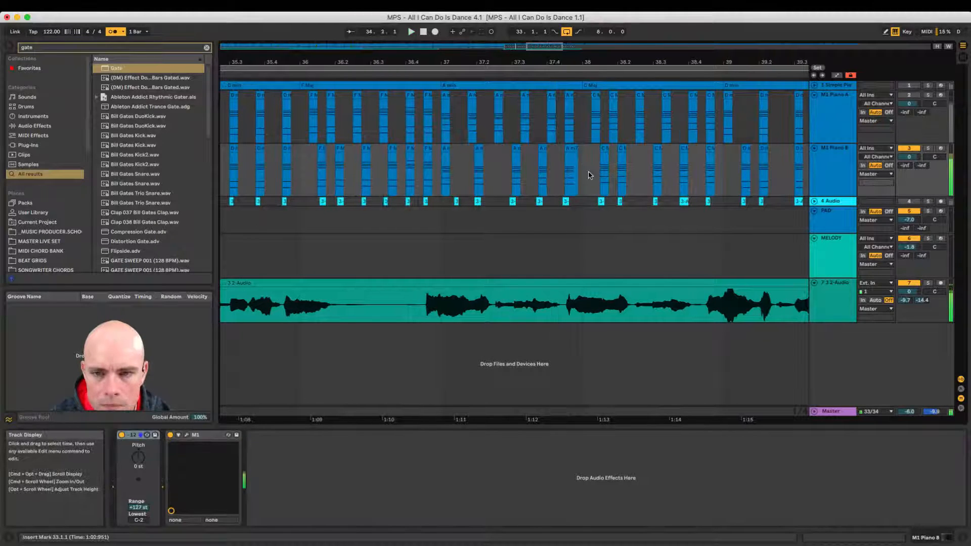
pyautogui.moveTo(583, 63); pyautogui.dragTo(571, 125)
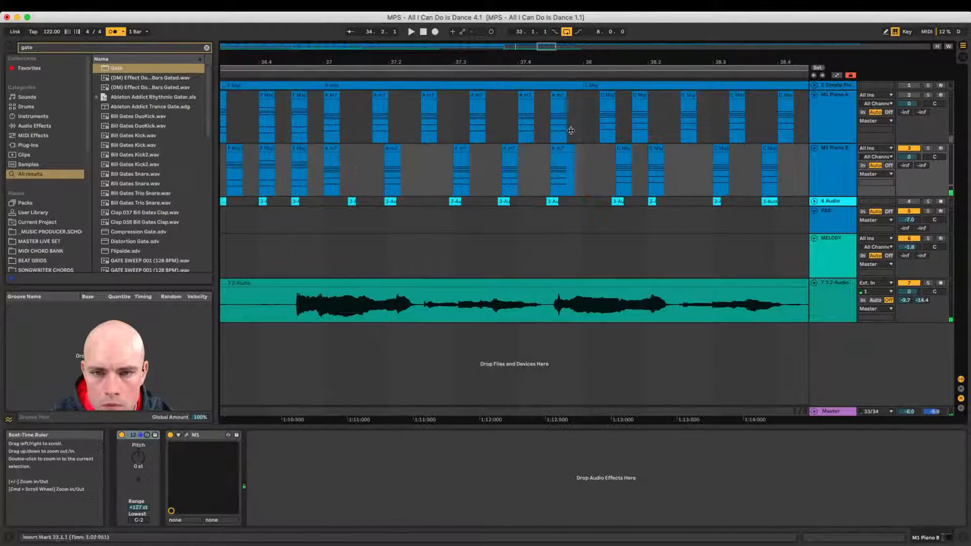
pyautogui.click(563, 152)
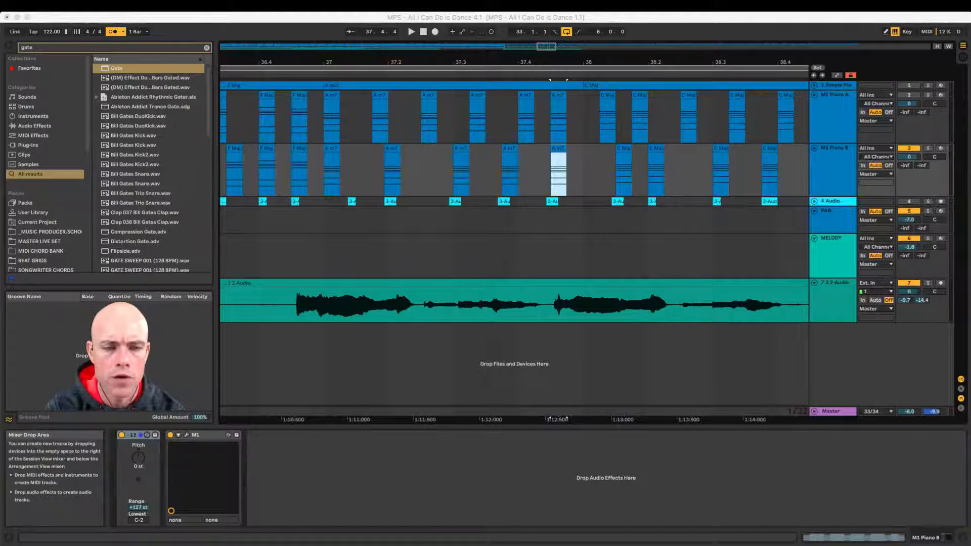
pyautogui.click(320, 179)
# - Mute M1 Piano B, activate M1 Piano A, and play from bar 29 through the DROP to hear Piano A's rhythm
pyautogui.click(221, 251)
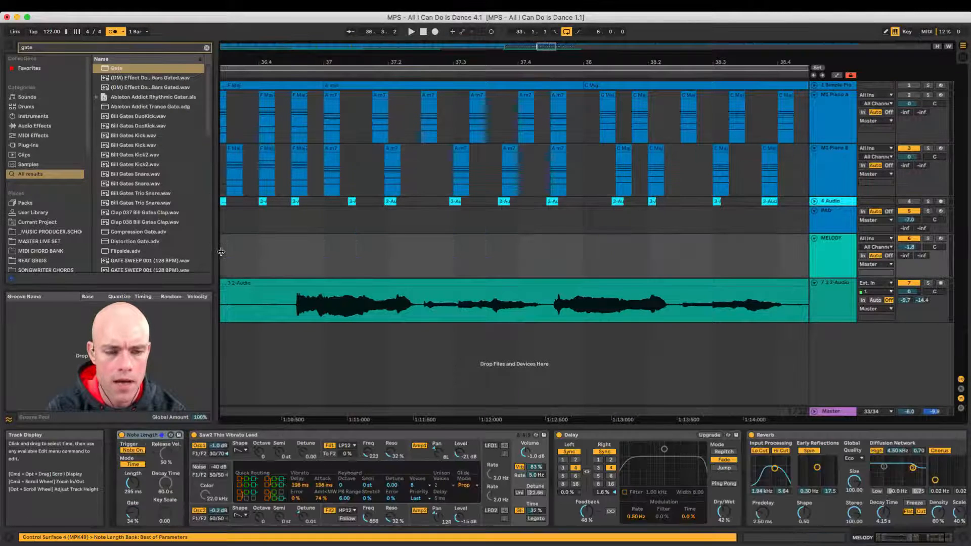
pyautogui.moveTo(394, 60); pyautogui.dragTo(443, 61)
pyautogui.click(322, 249)
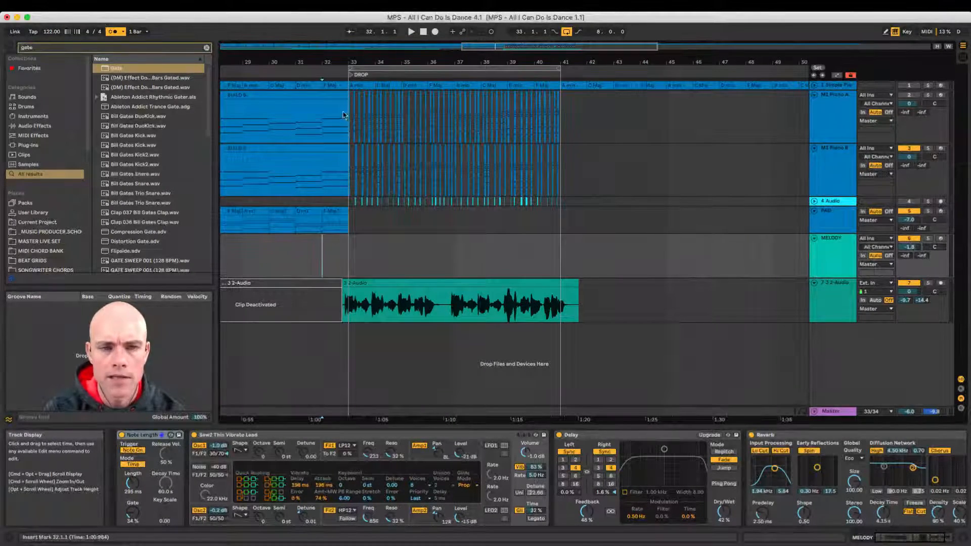
pyautogui.click(909, 148)
pyautogui.click(909, 95)
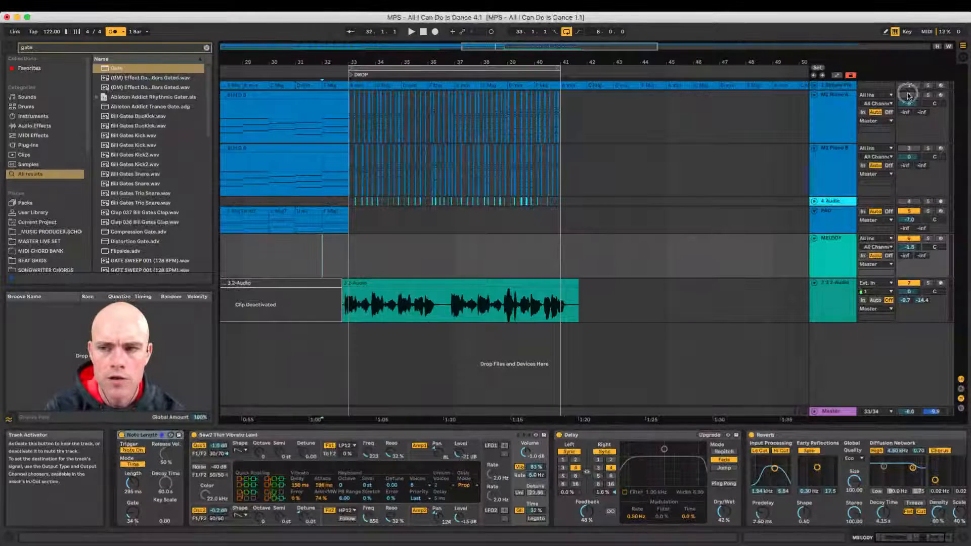
pyautogui.click(818, 105)
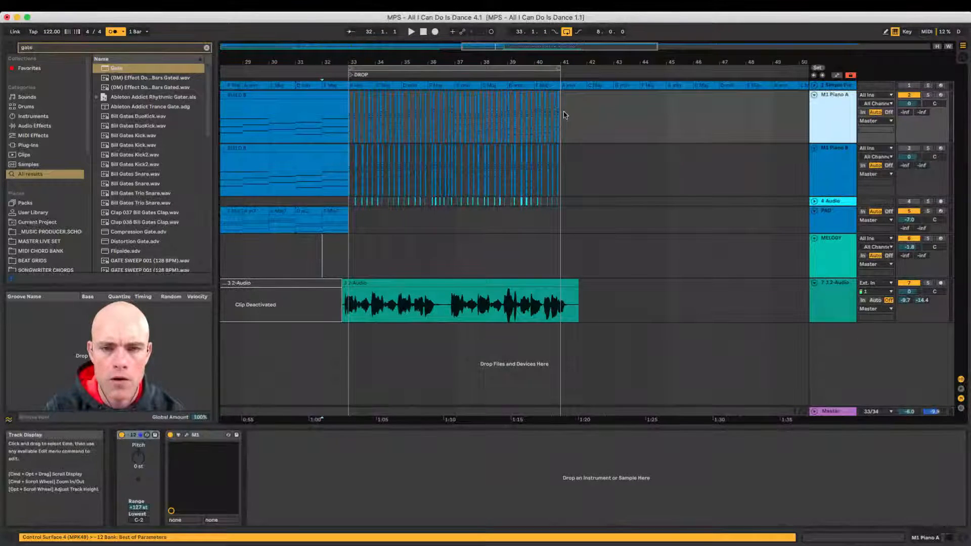
pyautogui.moveTo(560, 113); pyautogui.dragTo(348, 109)
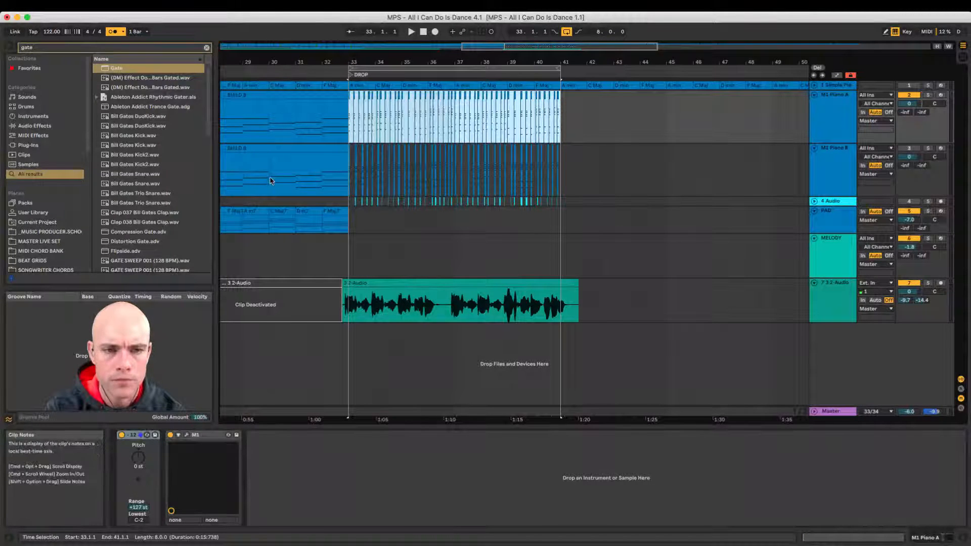
pyautogui.click(245, 175)
pyautogui.press('space')
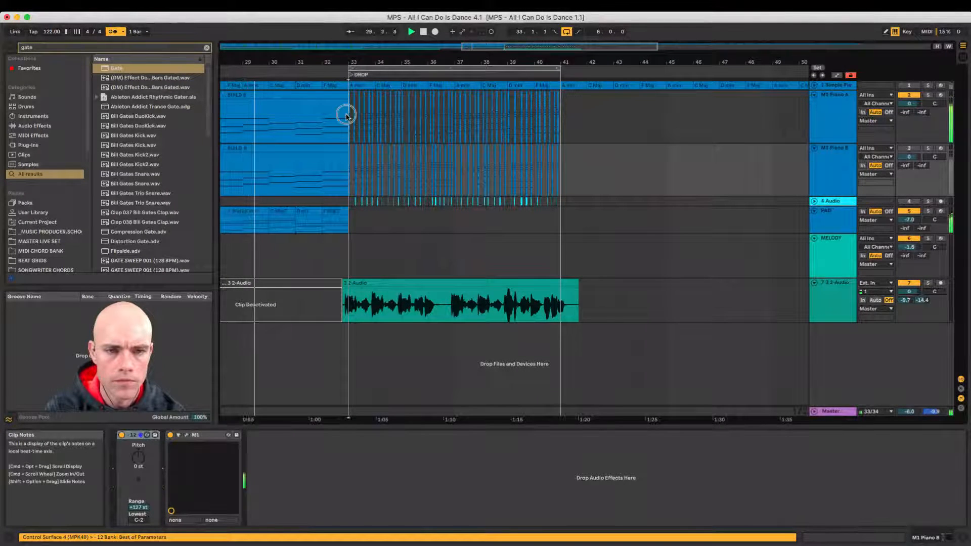
pyautogui.moveTo(348, 115); pyautogui.dragTo(561, 124)
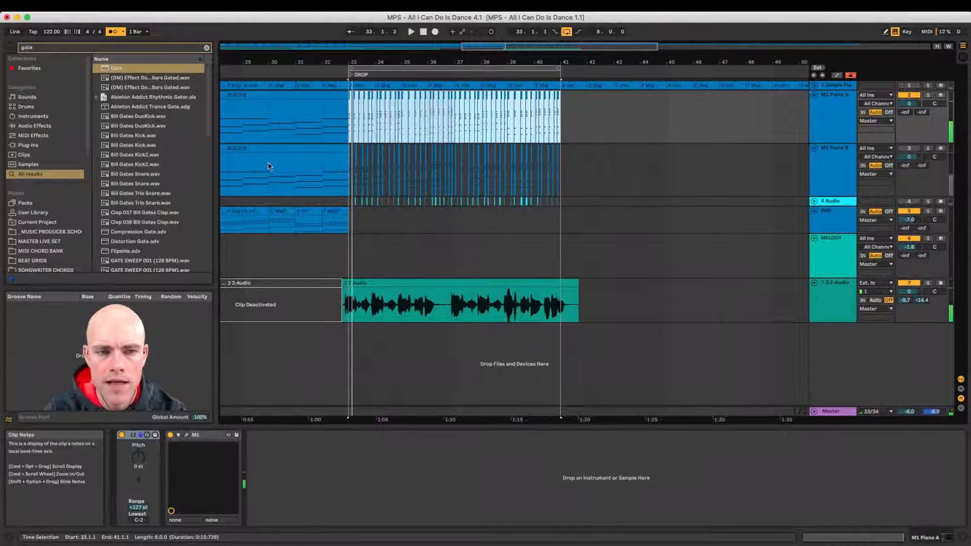
# - Mute M1 Piano A, activate M1 Piano B, and play from 29.1.1 through the DROP to compare its rhythm
pyautogui.click(243, 165)
pyautogui.click(909, 147)
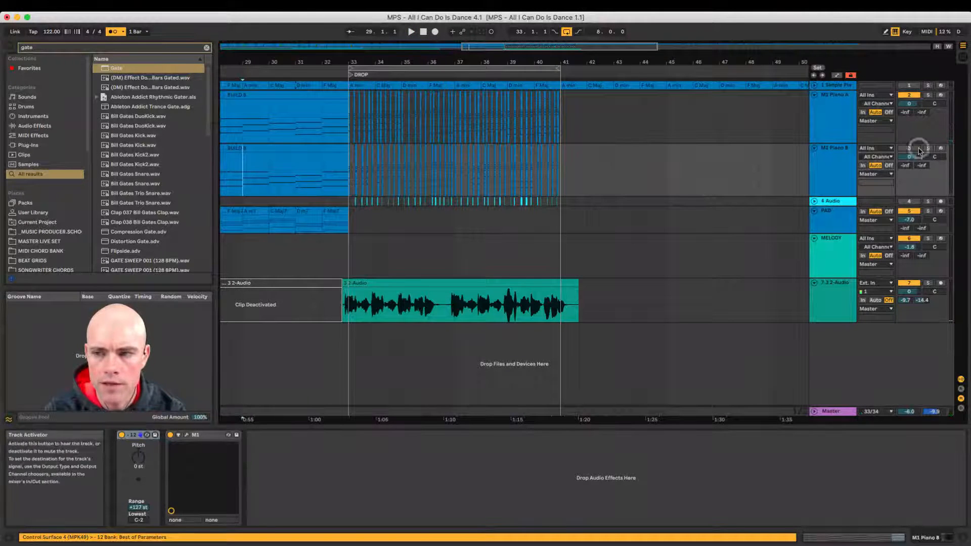
pyautogui.click(909, 94)
pyautogui.press('space')
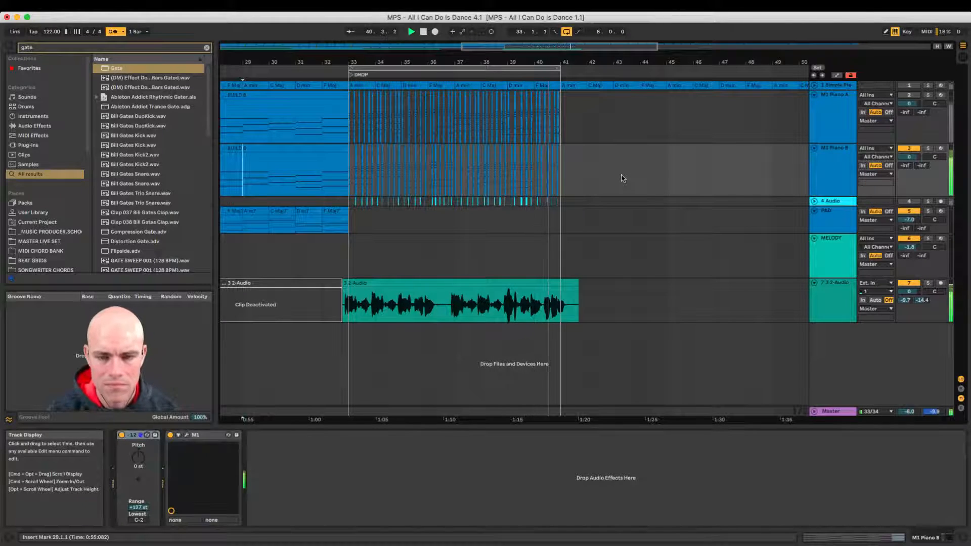
pyautogui.press('space')
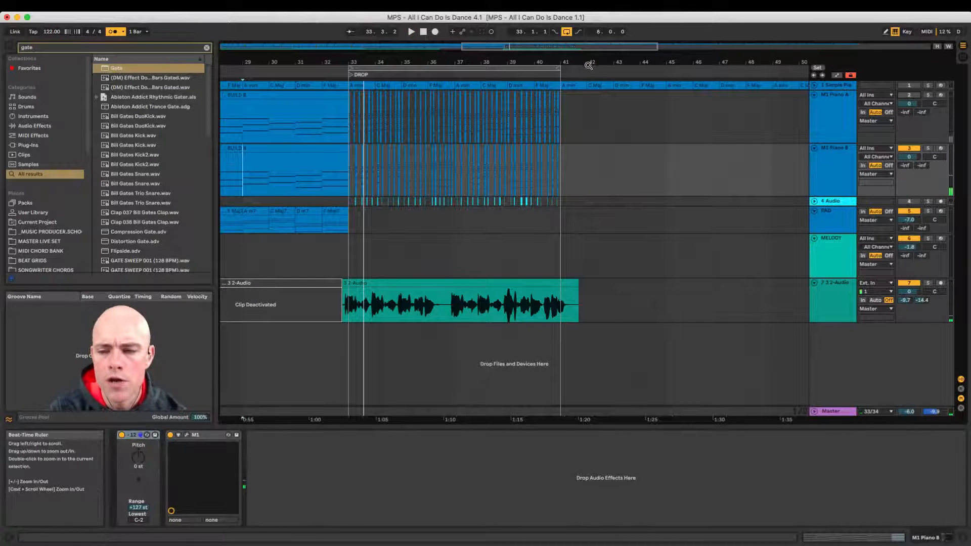
pyautogui.click(867, 336)
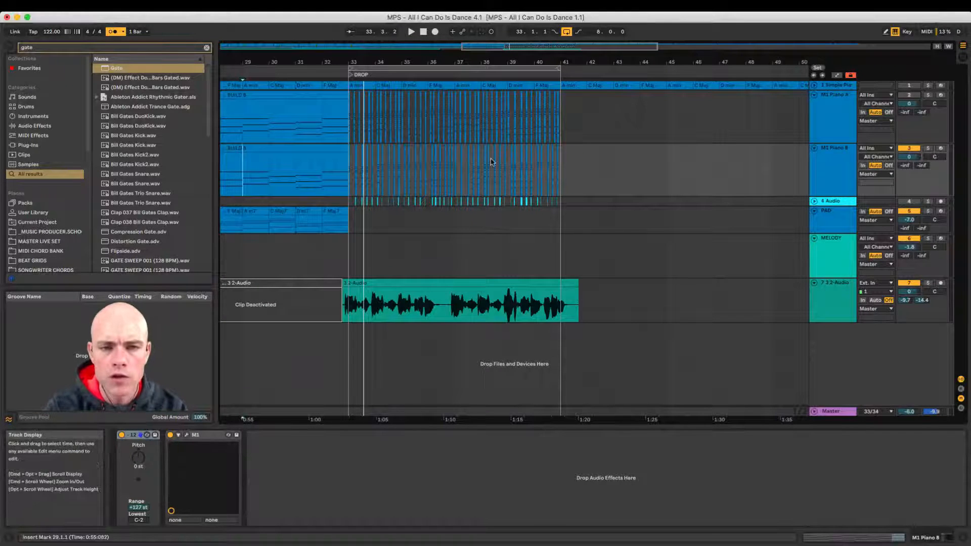
# - Consolidate the M1 Piano A chords from 33.1.1 to 41.1.1 into one clip and name it DROP A
pyautogui.moveTo(350, 119); pyautogui.dragTo(559, 128)
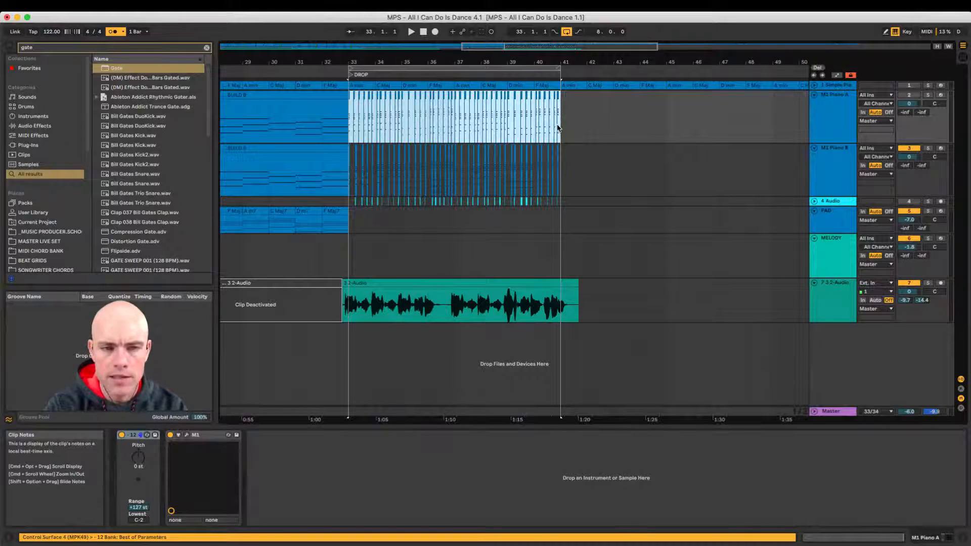
pyautogui.press('super+j')
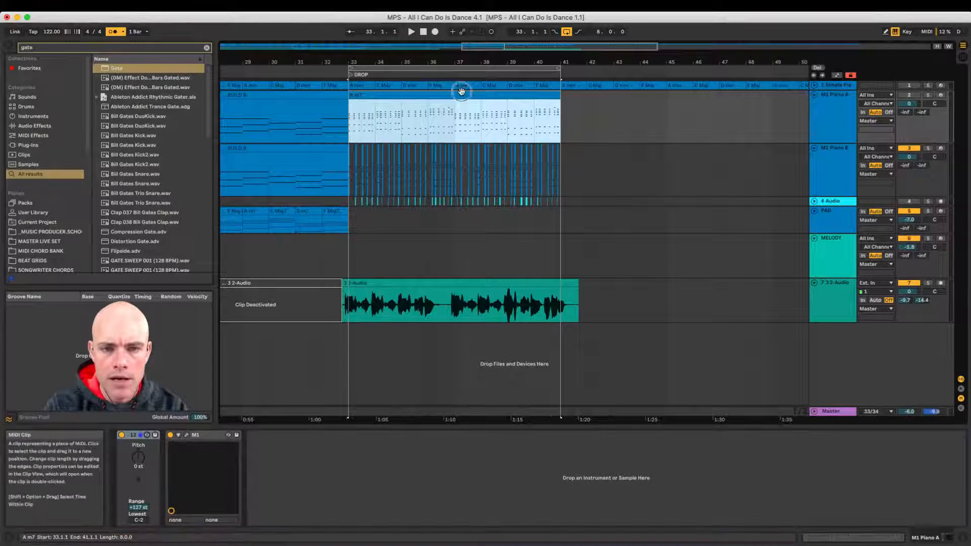
pyautogui.write('DROP A')
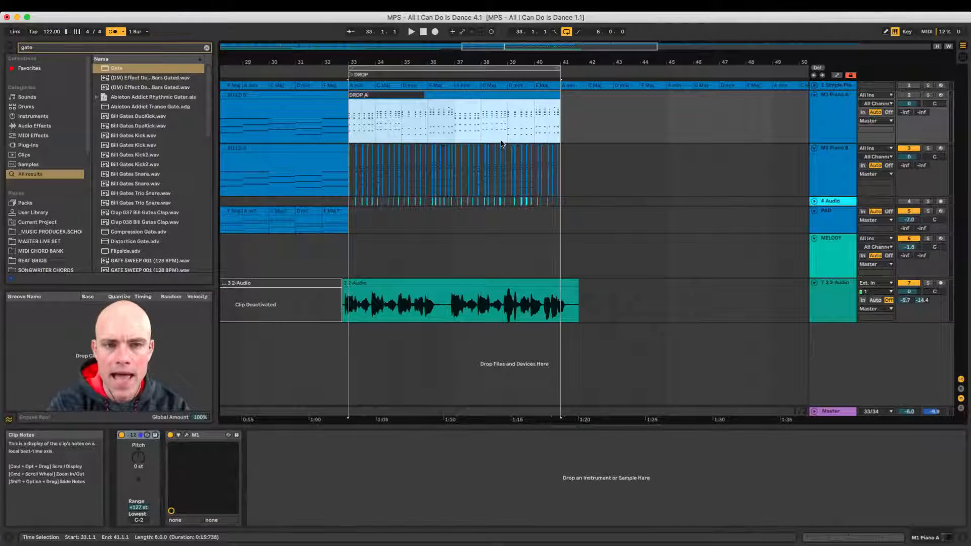
pyautogui.press('Return')
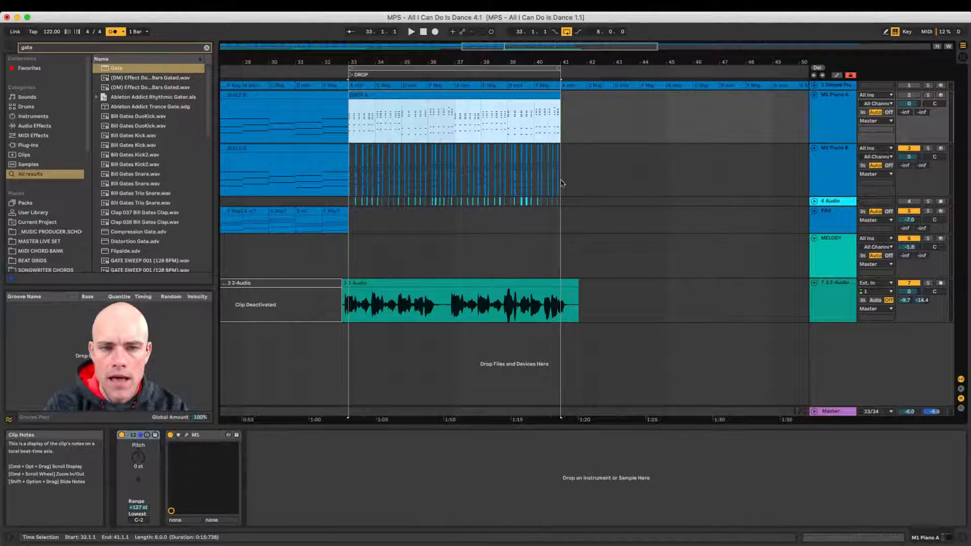
# - Consolidate the M1 Piano B chords from 33.1.1 to 41.1.1 into one clip and name it DROP B
pyautogui.moveTo(561, 180); pyautogui.dragTo(349, 182)
pyautogui.press('super+v')
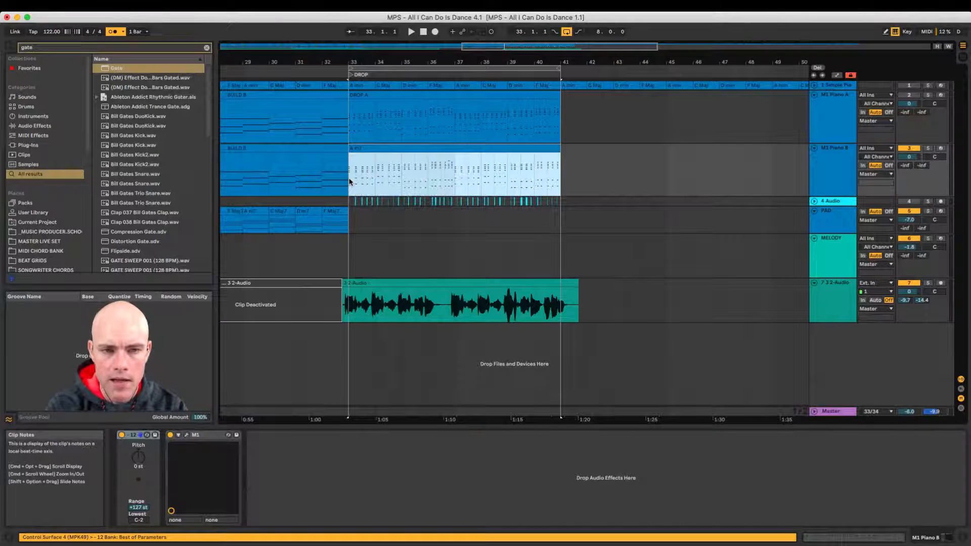
pyautogui.write('B')
pyautogui.press('Return')
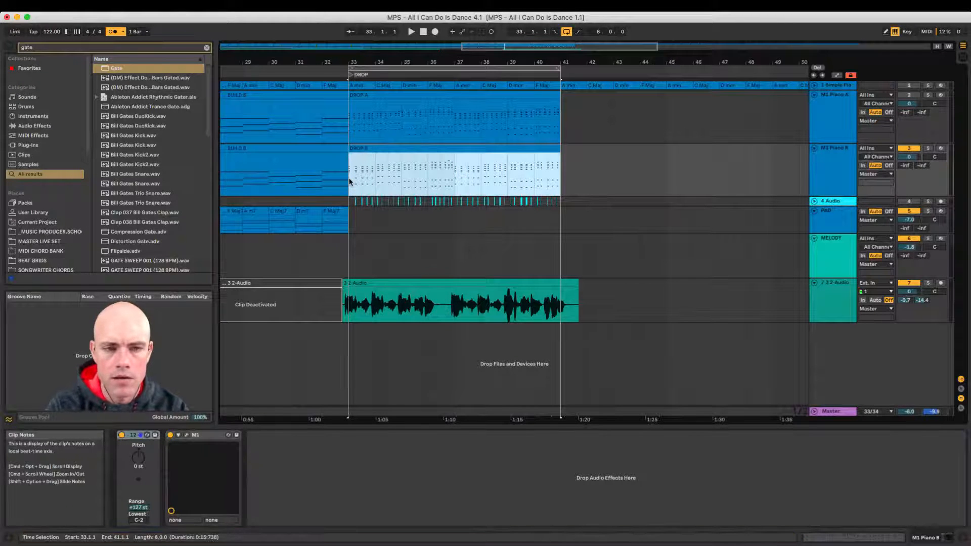
# - Move the DROP B clip onto the M1 Piano A track at 41.1.1, directly after DROP A
pyautogui.moveTo(459, 61); pyautogui.dragTo(459, 60)
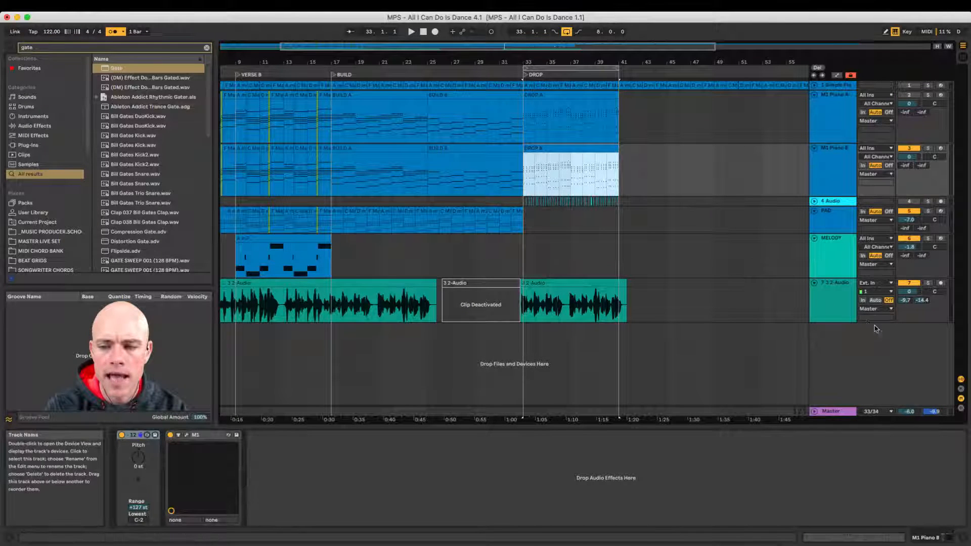
pyautogui.press('super+Tab')
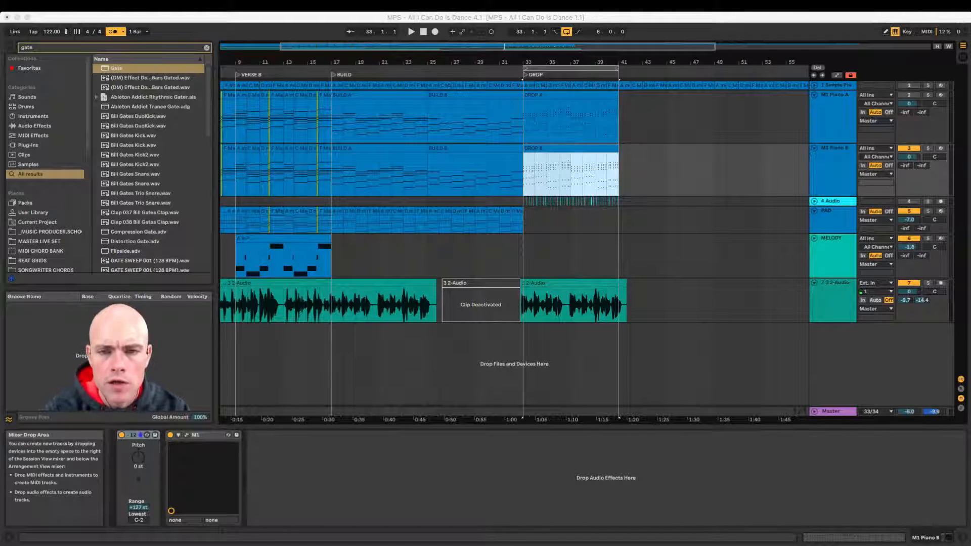
pyautogui.click(448, 178)
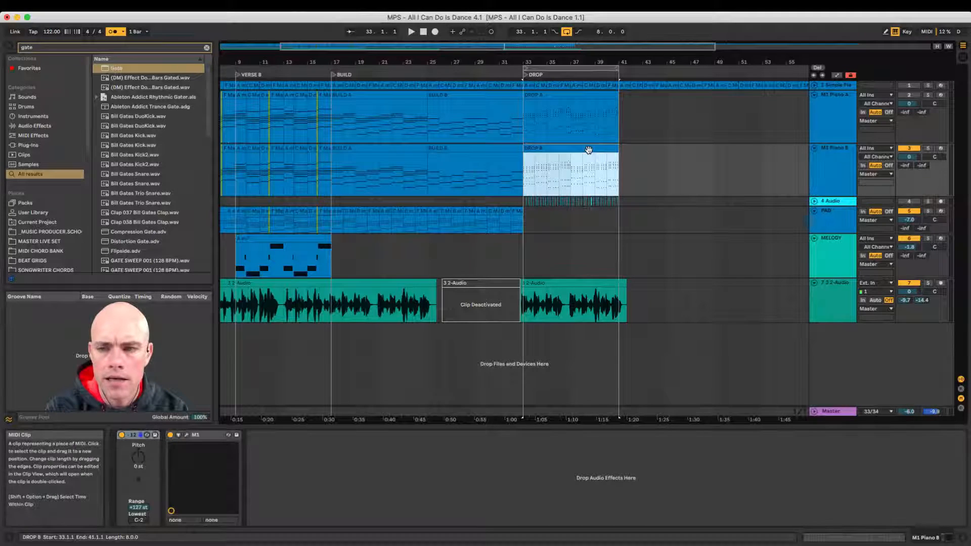
pyautogui.moveTo(588, 150); pyautogui.dragTo(680, 119)
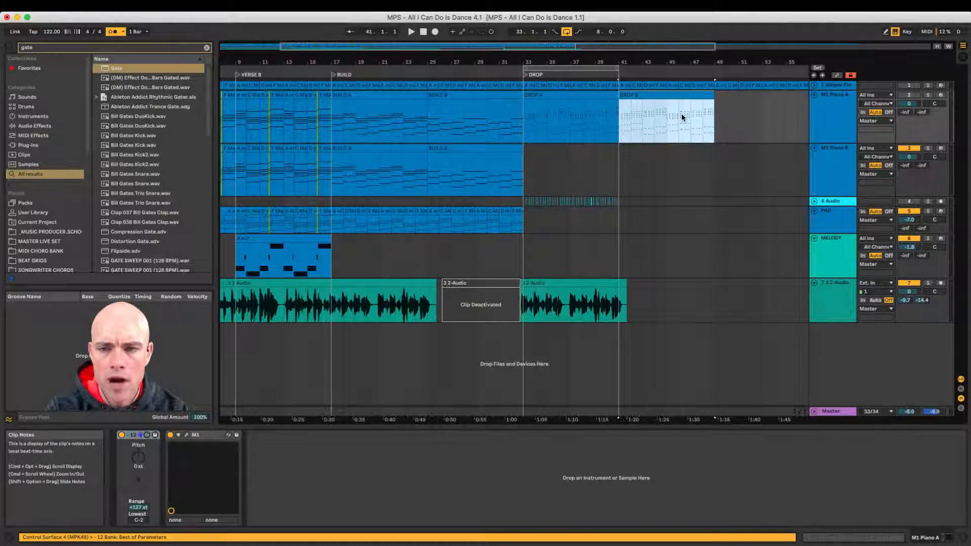
# - Delete the emptied M1 Piano B track and the audio track holding the short rhythm slices
pyautogui.click(830, 154)
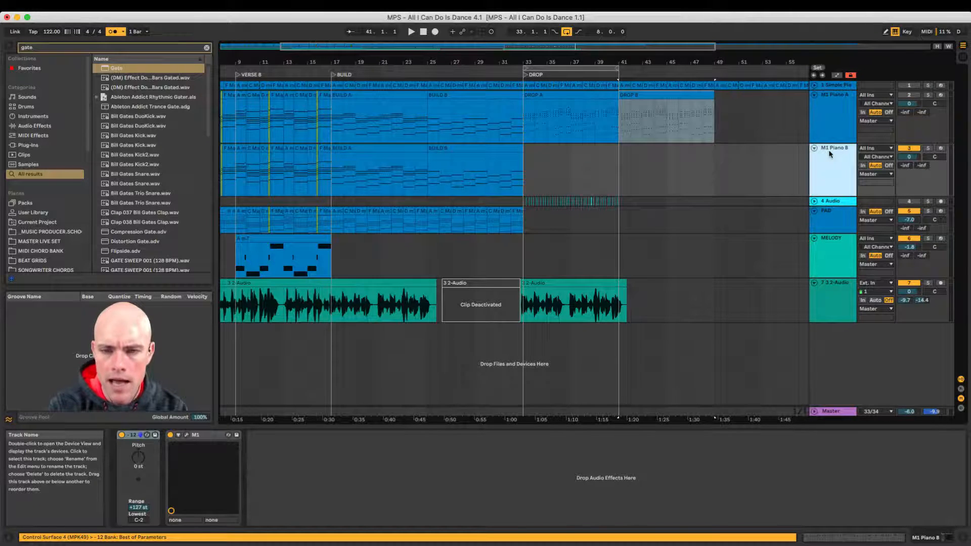
pyautogui.press('Delete')
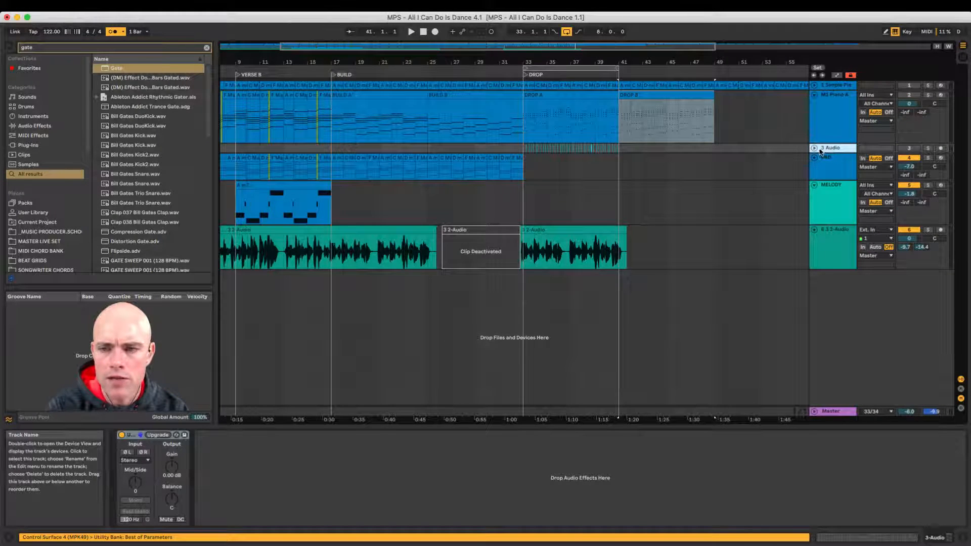
pyautogui.click(814, 149)
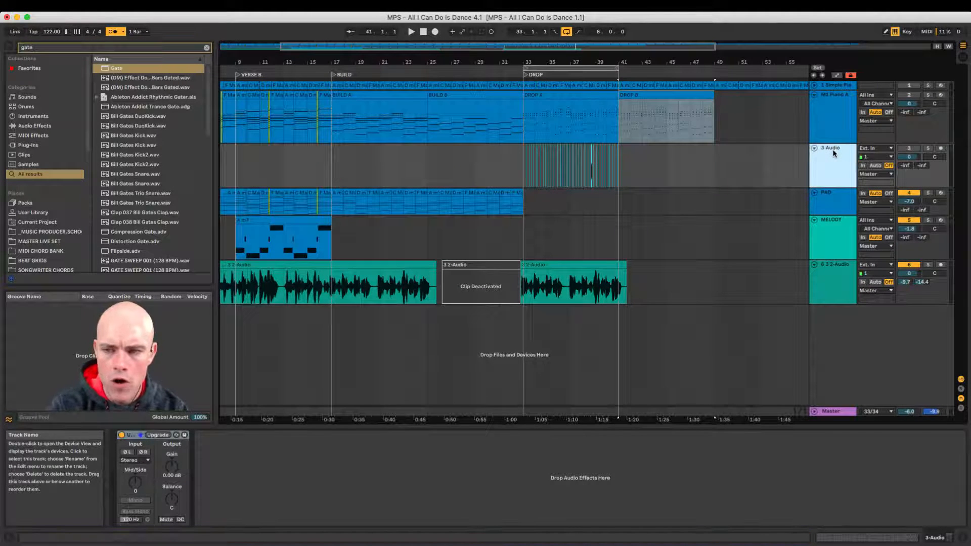
pyautogui.press('Delete')
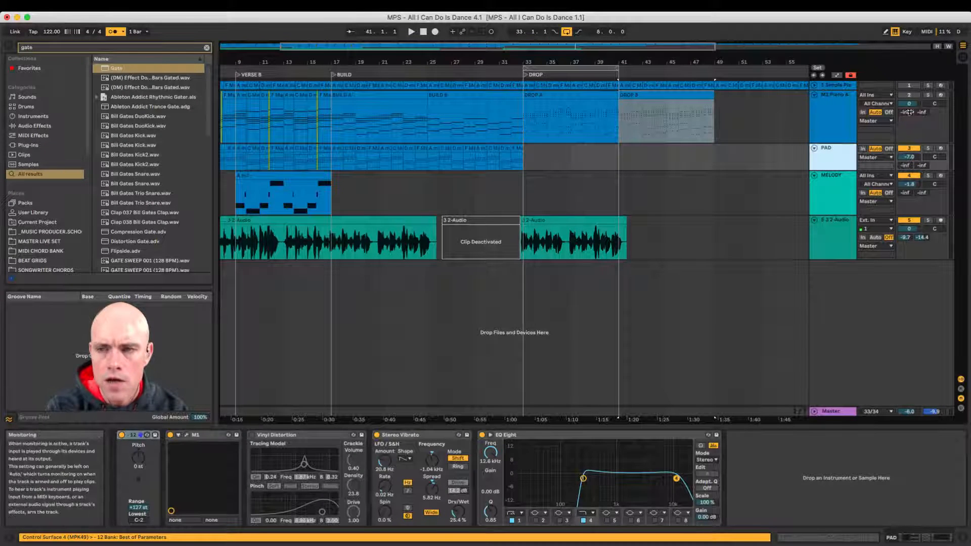
# - Reactivate the M1 Piano A track and extend the loop over DROP A and DROP B to 49.1.1
pyautogui.click(909, 95)
pyautogui.click(527, 118)
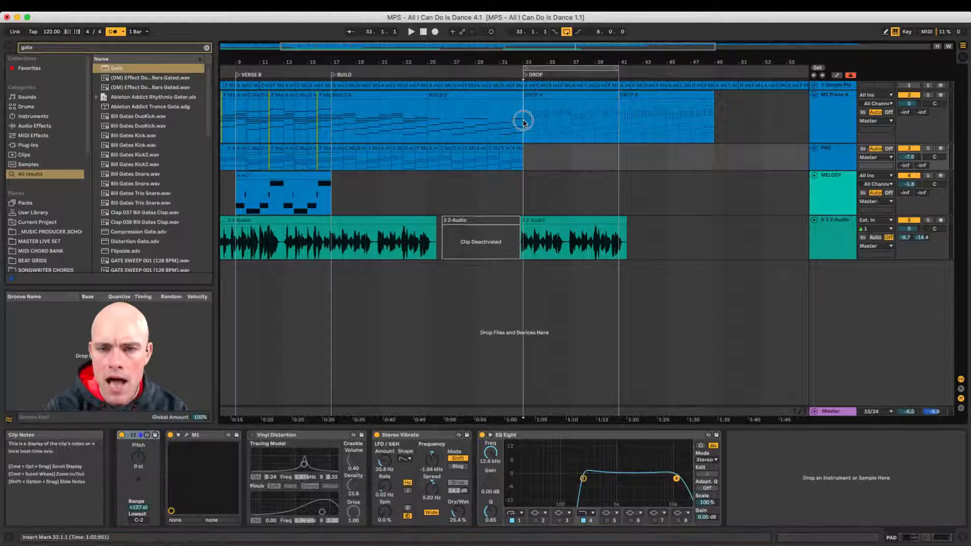
pyautogui.moveTo(619, 115); pyautogui.dragTo(715, 109)
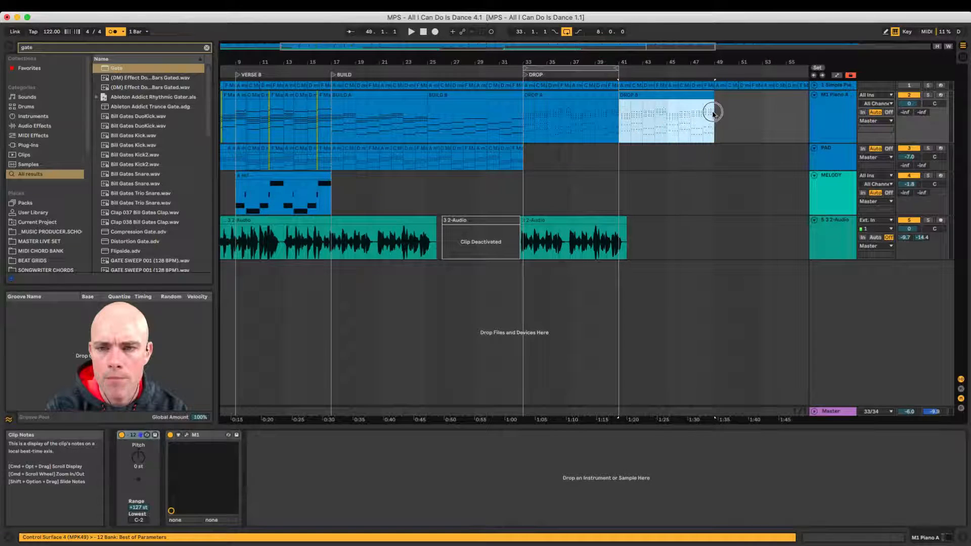
pyautogui.moveTo(617, 73); pyautogui.dragTo(714, 70)
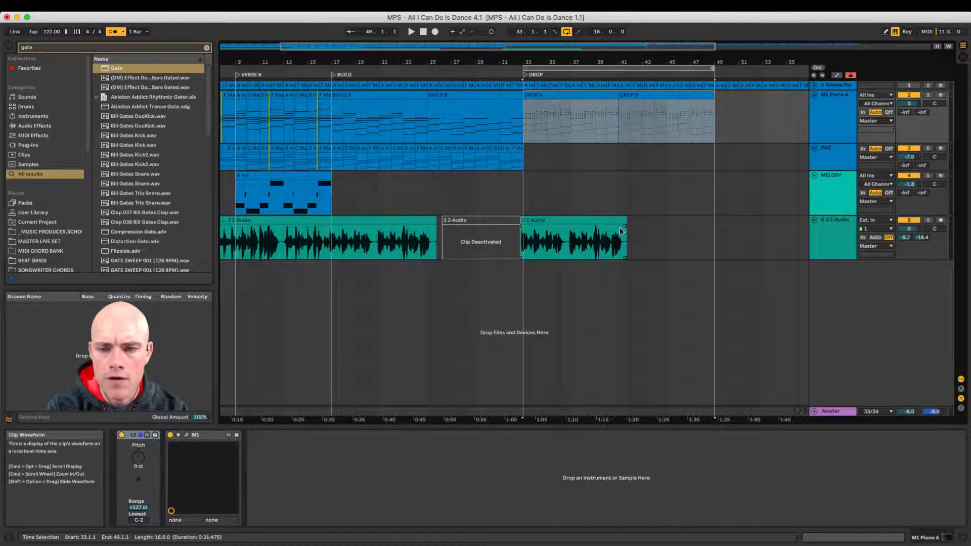
# - Duplicate the DROP vocal section to 41.1.1 under DROP B and extend the copy's start back to 40.4.3
pyautogui.moveTo(620, 231); pyautogui.dragTo(523, 230)
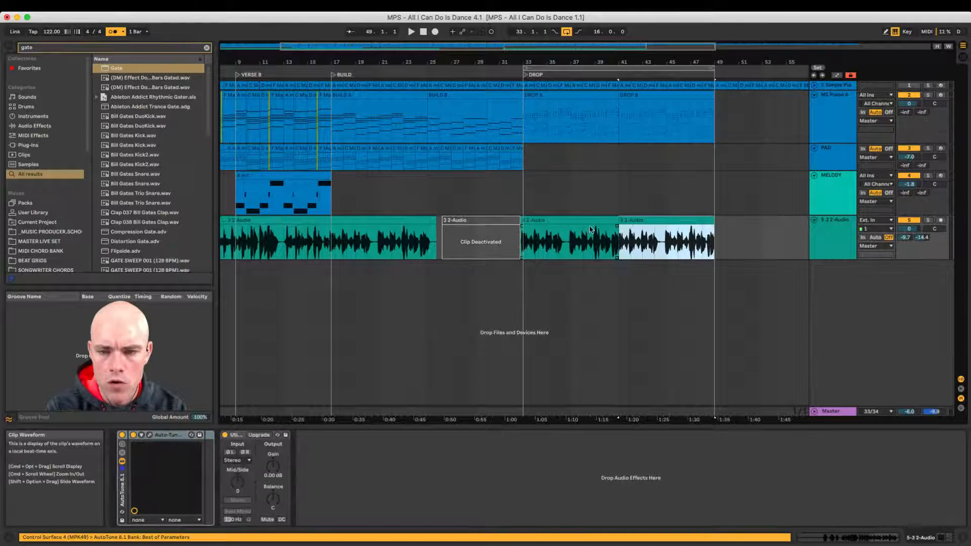
pyautogui.press('super+d')
pyautogui.moveTo(630, 62); pyautogui.dragTo(556, 222)
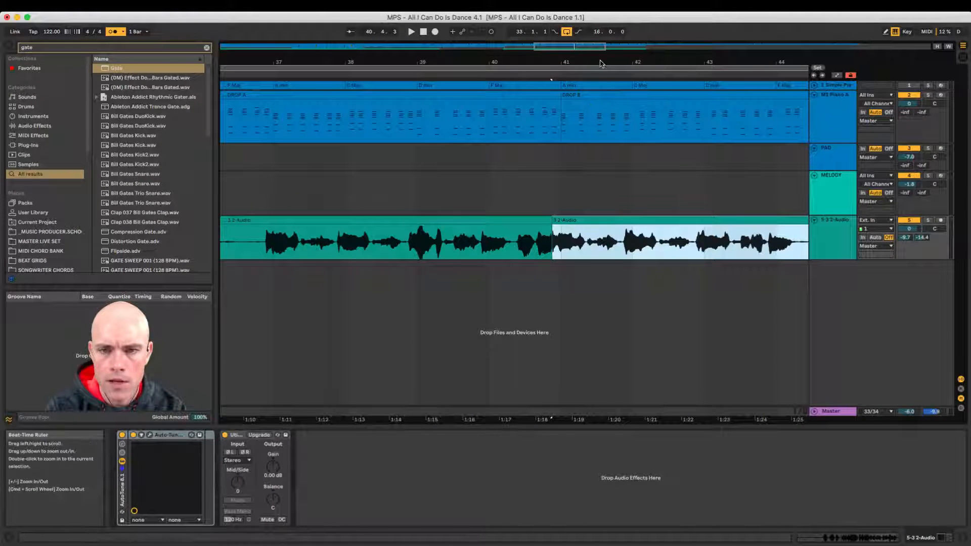
pyautogui.moveTo(600, 63); pyautogui.dragTo(601, 60)
# - Play from 29.1.1 to hear DROP A and DROP B in sequence with the vocal
pyautogui.click(441, 162)
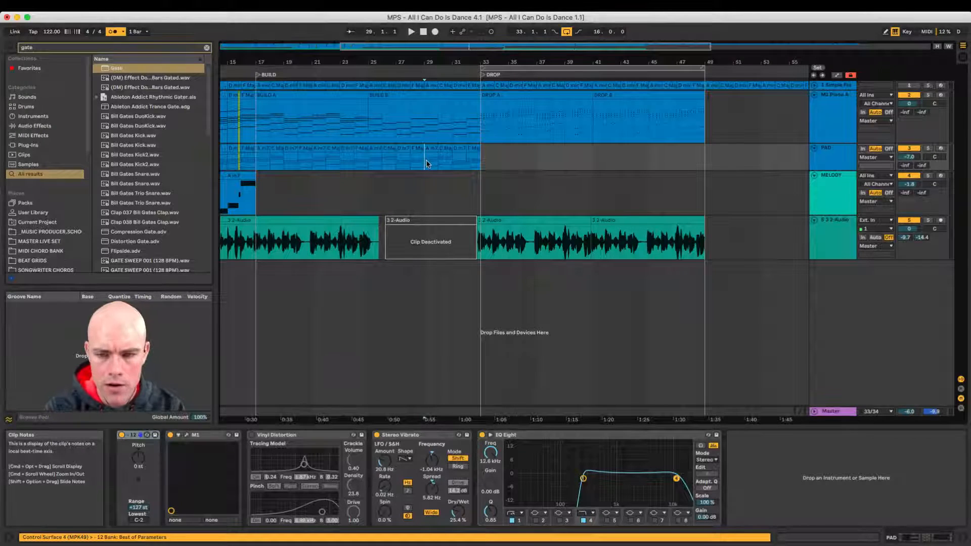
pyautogui.press('space')
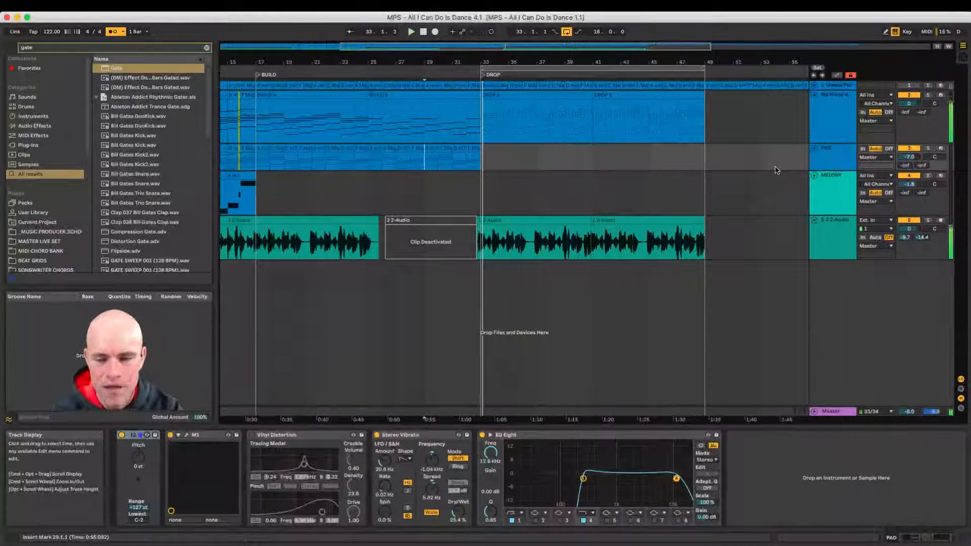
# - Stop playback and set an eight-bar loop from 37.1.1 to 45.1.1 across the change from DROP A to DROP B
pyautogui.press('space')
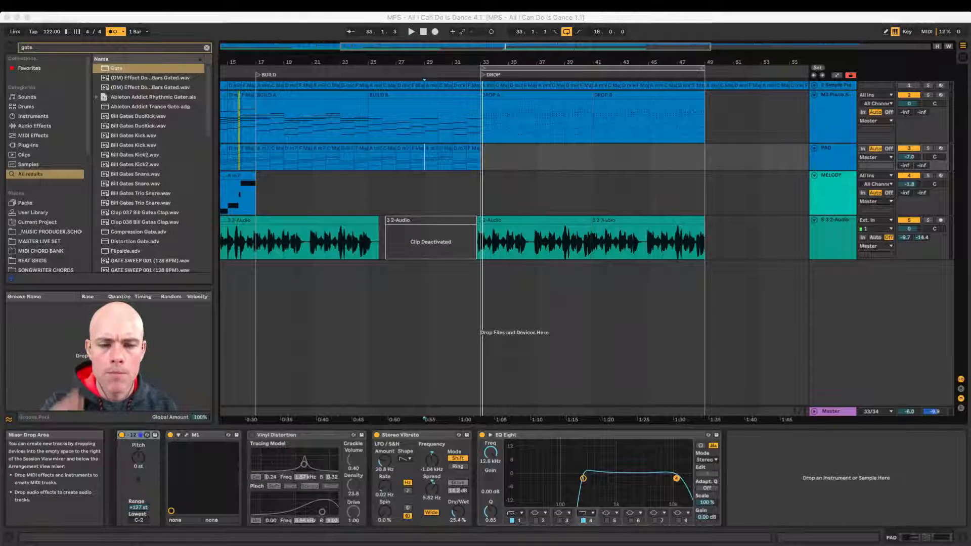
pyautogui.click(540, 126)
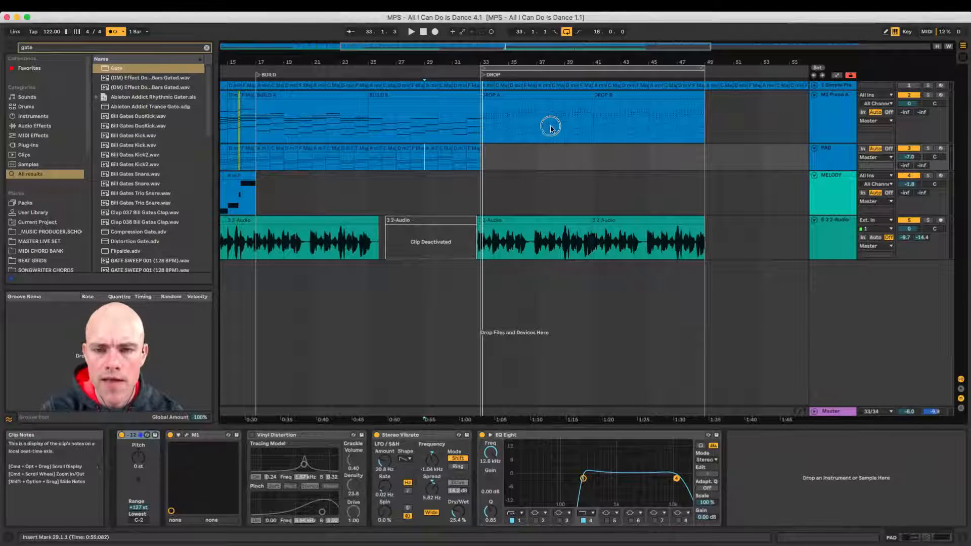
pyautogui.moveTo(541, 127); pyautogui.dragTo(644, 125)
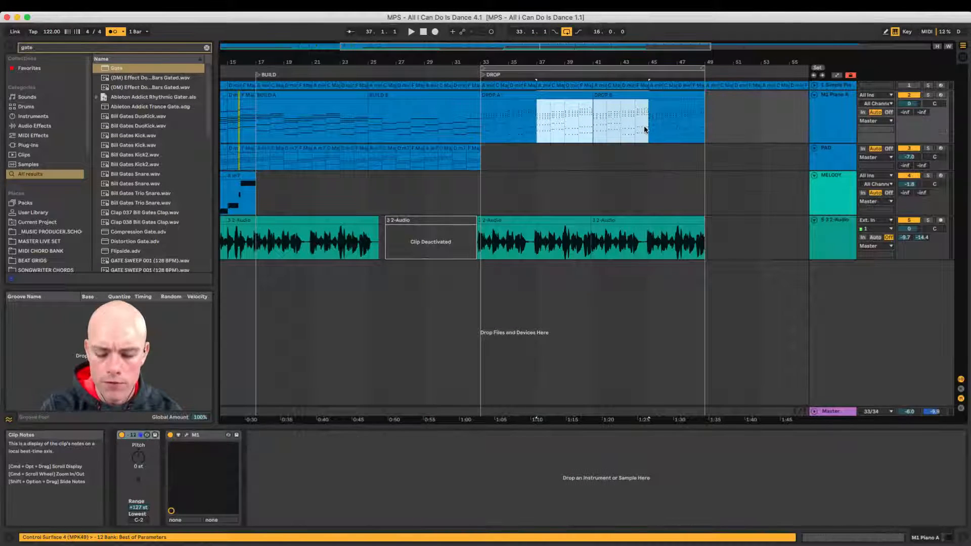
pyautogui.press('super+l')
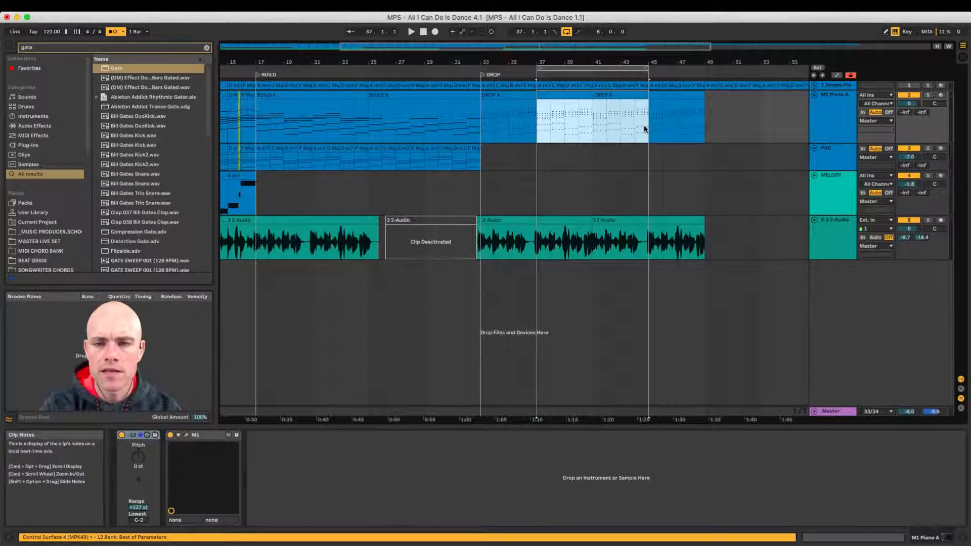
# - Play the arrangement from 37.1.1 to hear the transition from DROP A into DROP B with the vocal, and stop near 45.1.1
pyautogui.click(593, 126)
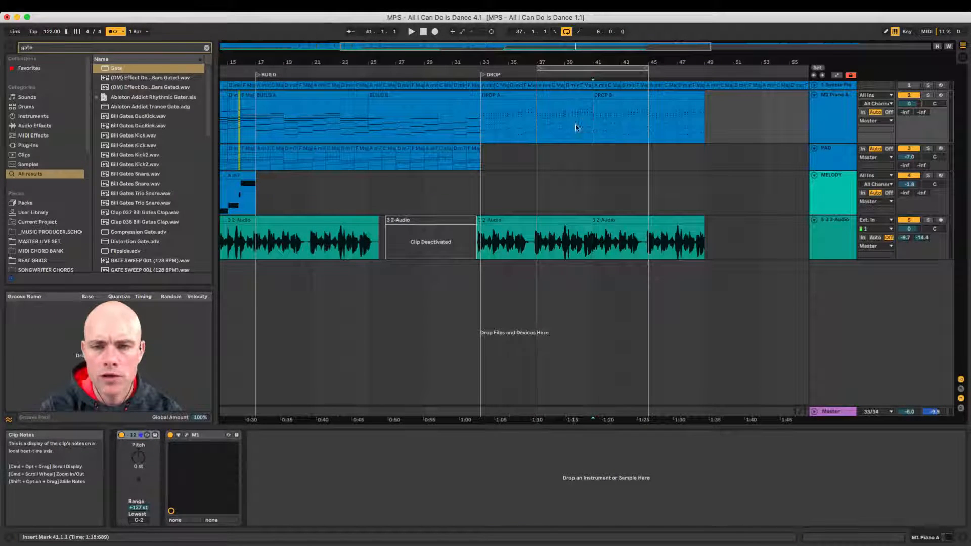
pyautogui.click(536, 126)
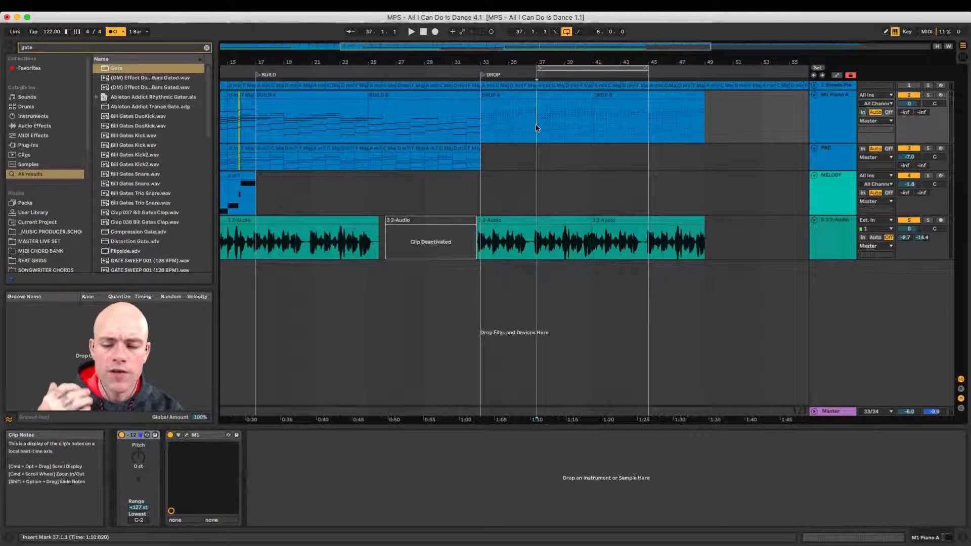
pyautogui.press('space')
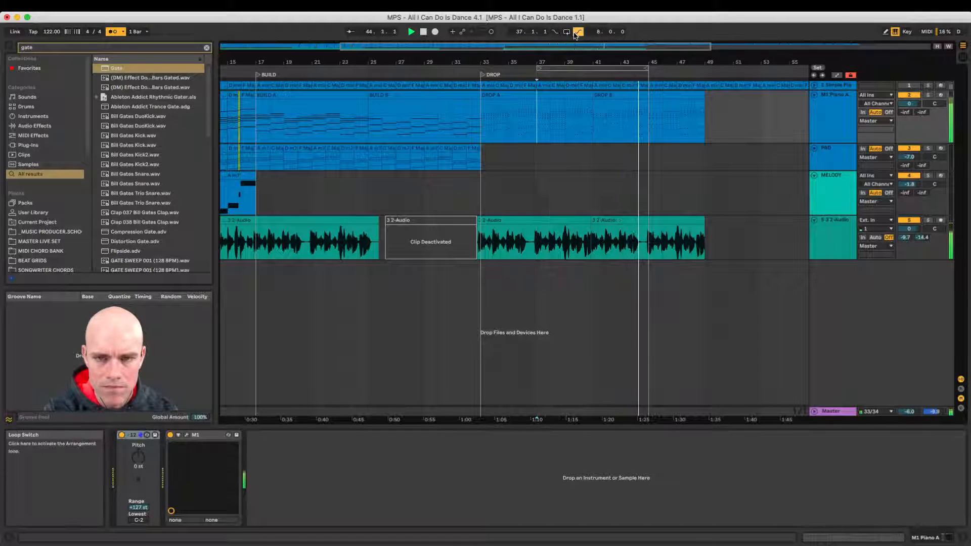
pyautogui.press('space')
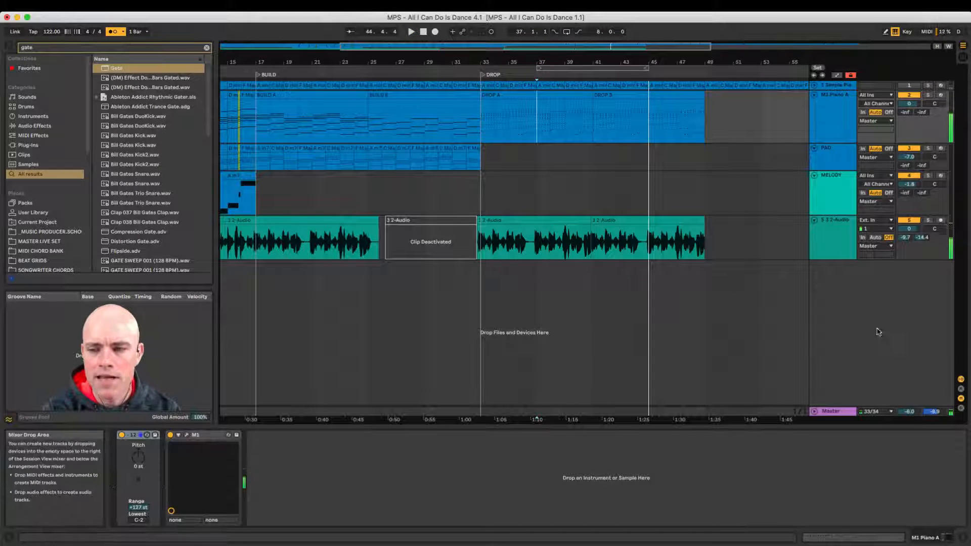